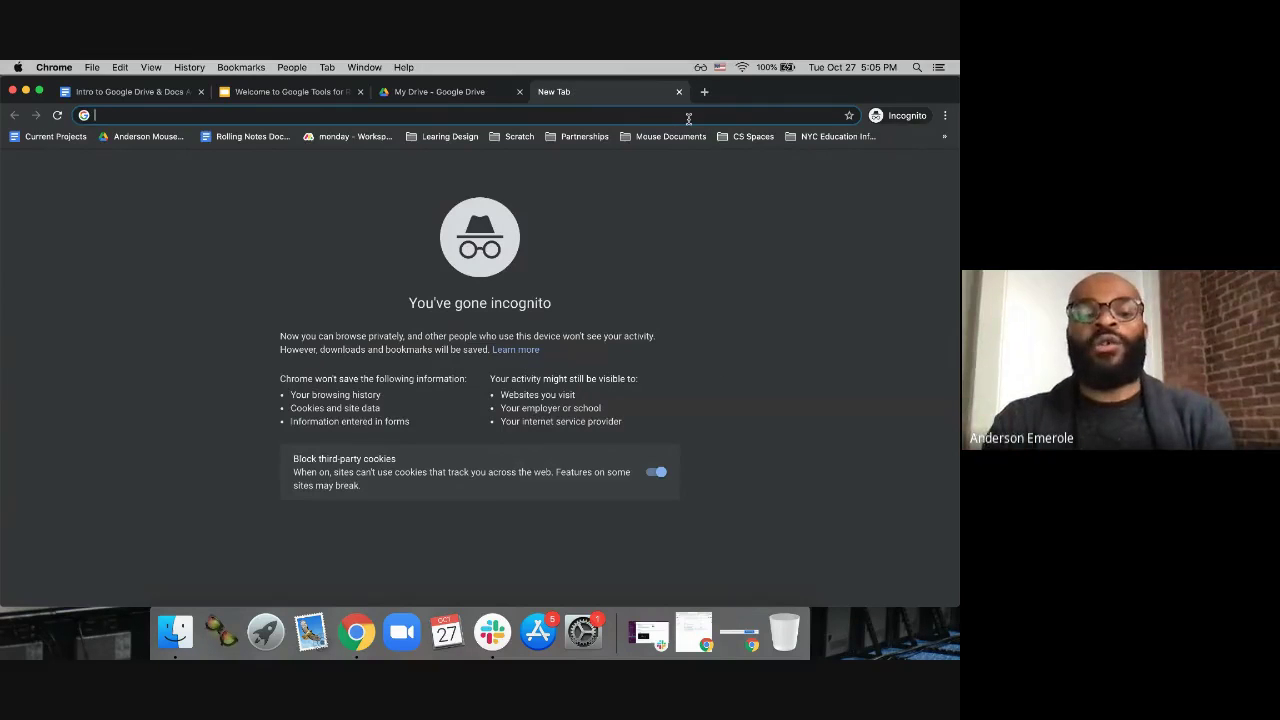
# Step: Enter drive.google.com in the incognito tab's address bar and load the Drive site
pyautogui.write('drive.google.com')
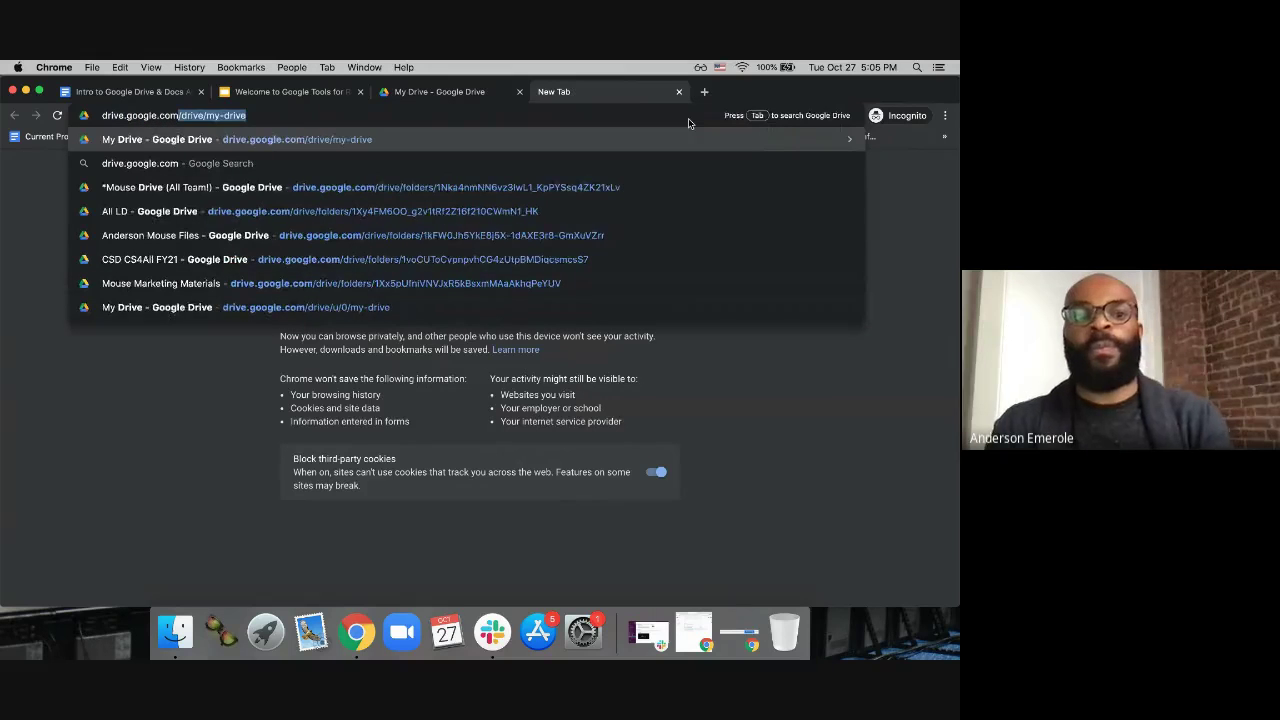
pyautogui.press('Delete')
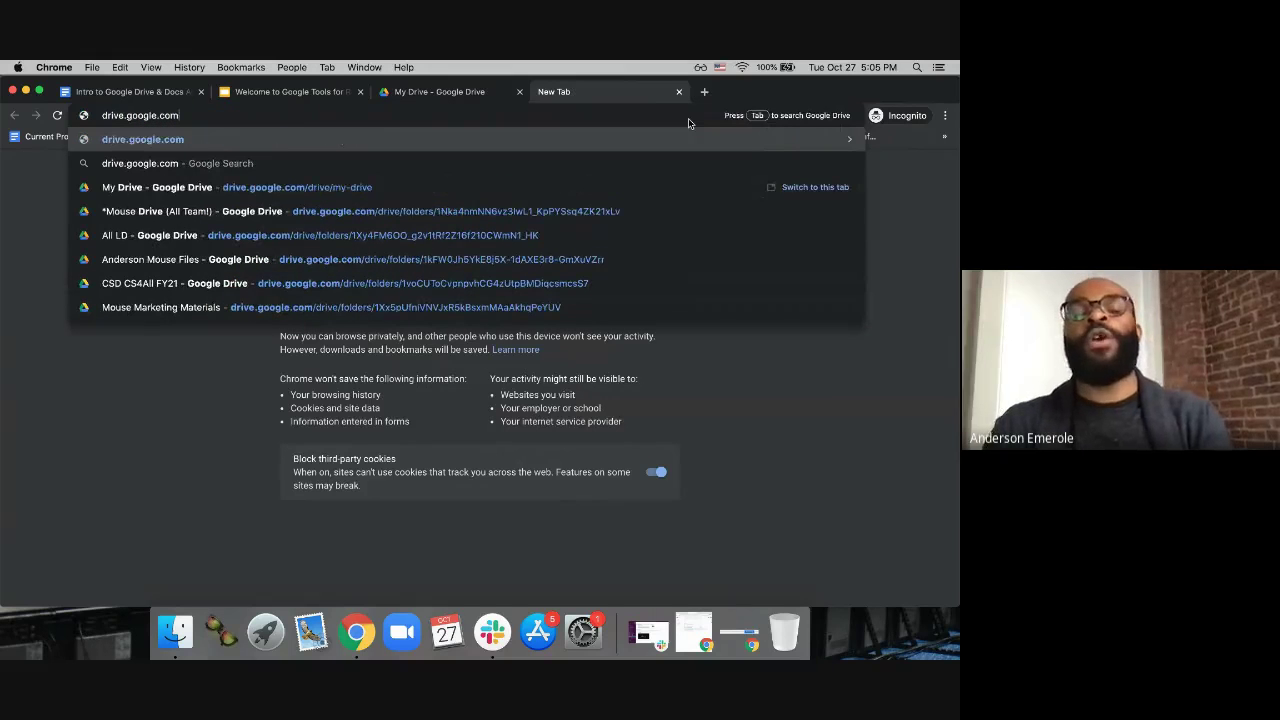
pyautogui.press('Escape')
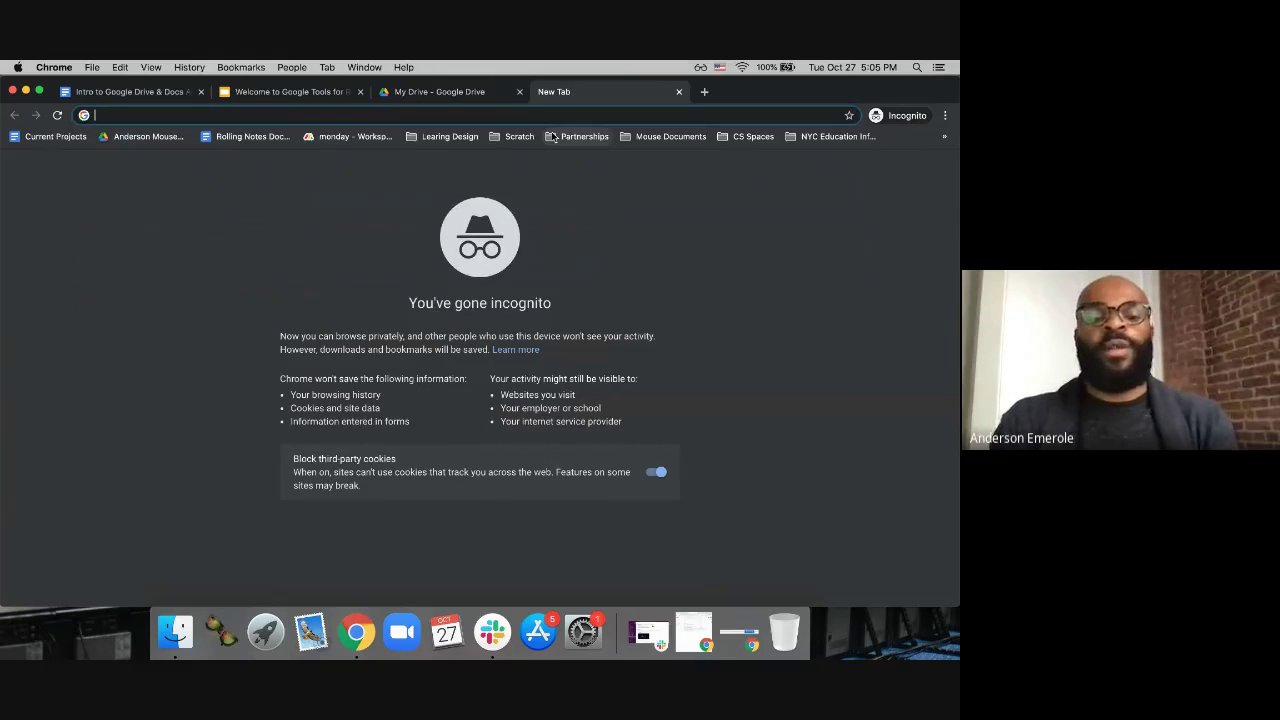
pyautogui.write('drive.google.com/drive/my-drive')
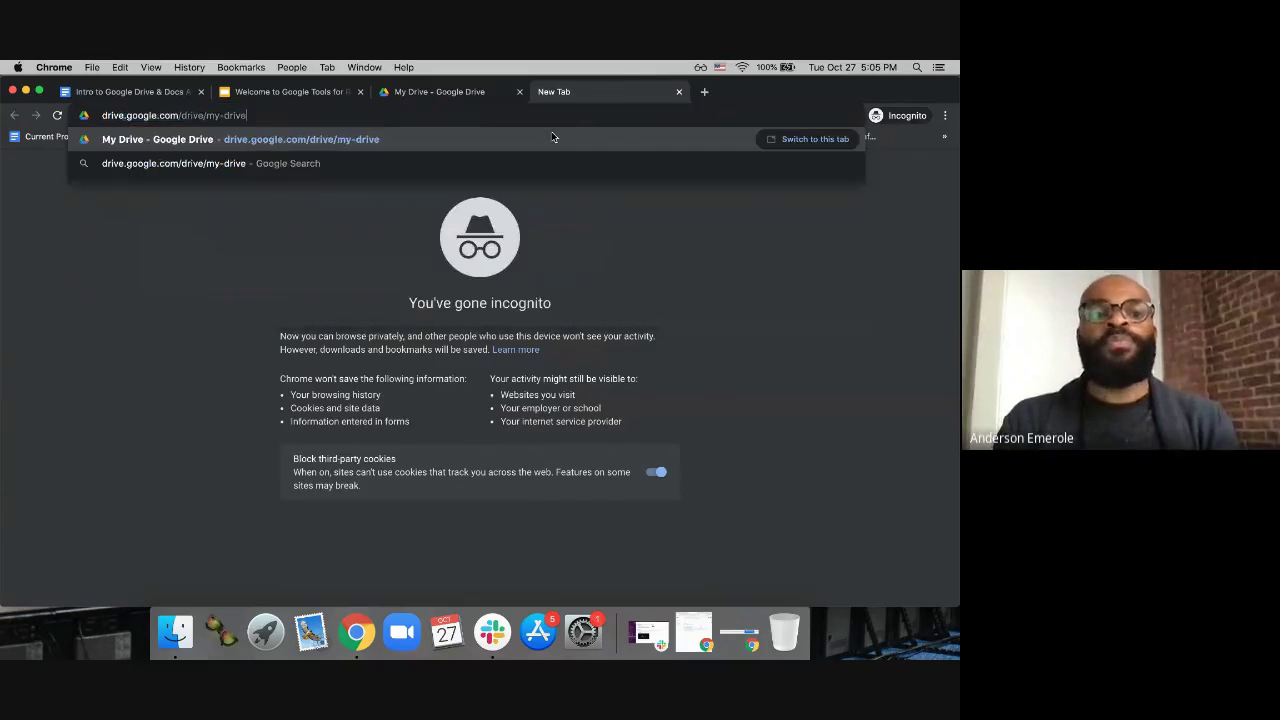
pyautogui.press('BackSpace')
pyautogui.press('BackSpace')
pyautogui.press('BackSpace')
pyautogui.press('BackSpace')
pyautogui.press('BackSpace')
pyautogui.press('BackSpace')
pyautogui.press('BackSpace')
pyautogui.press('BackSpace')
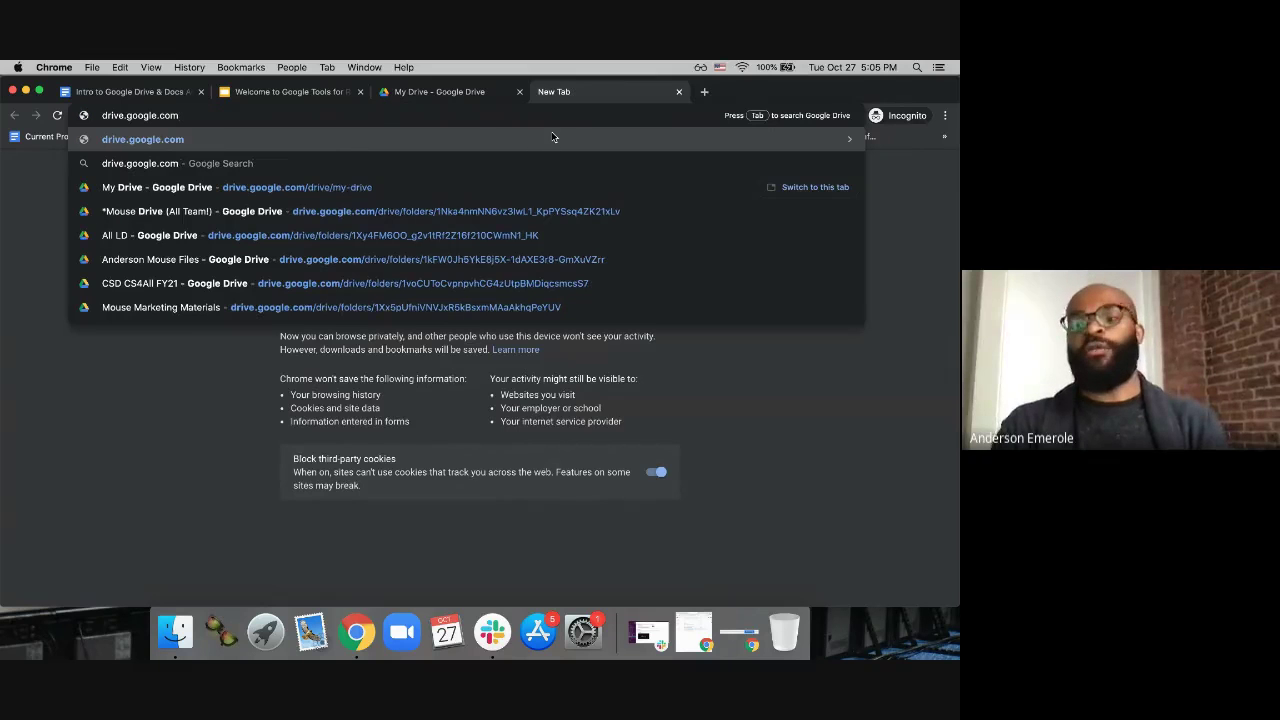
pyautogui.press('Return')
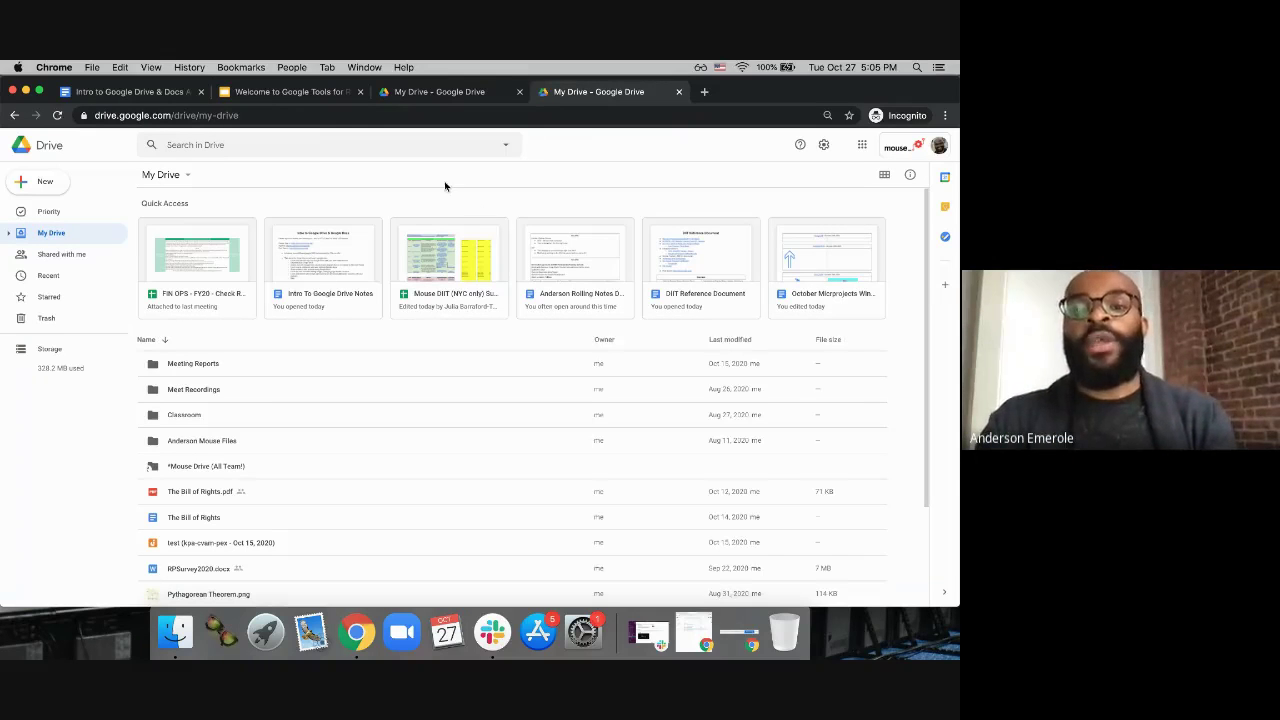
# Step: Sign out of the current Google account and reload drive.google.com
pyautogui.click(918, 153)
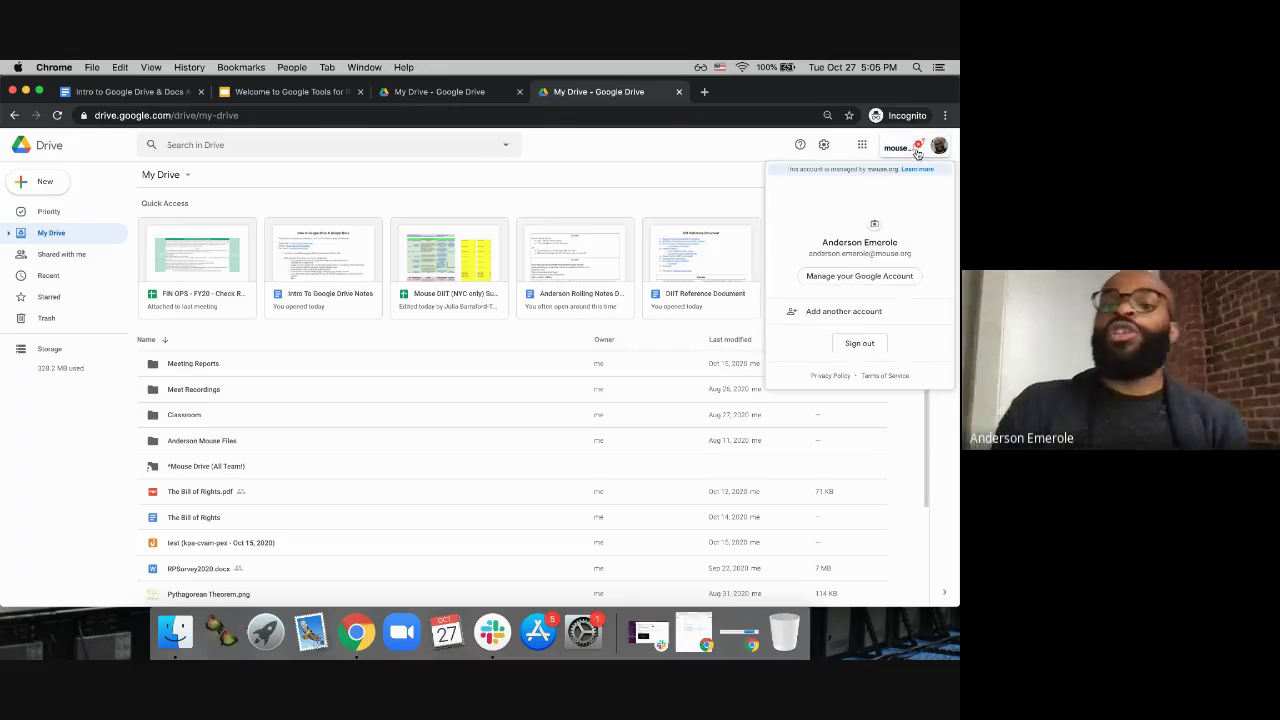
pyautogui.click(858, 344)
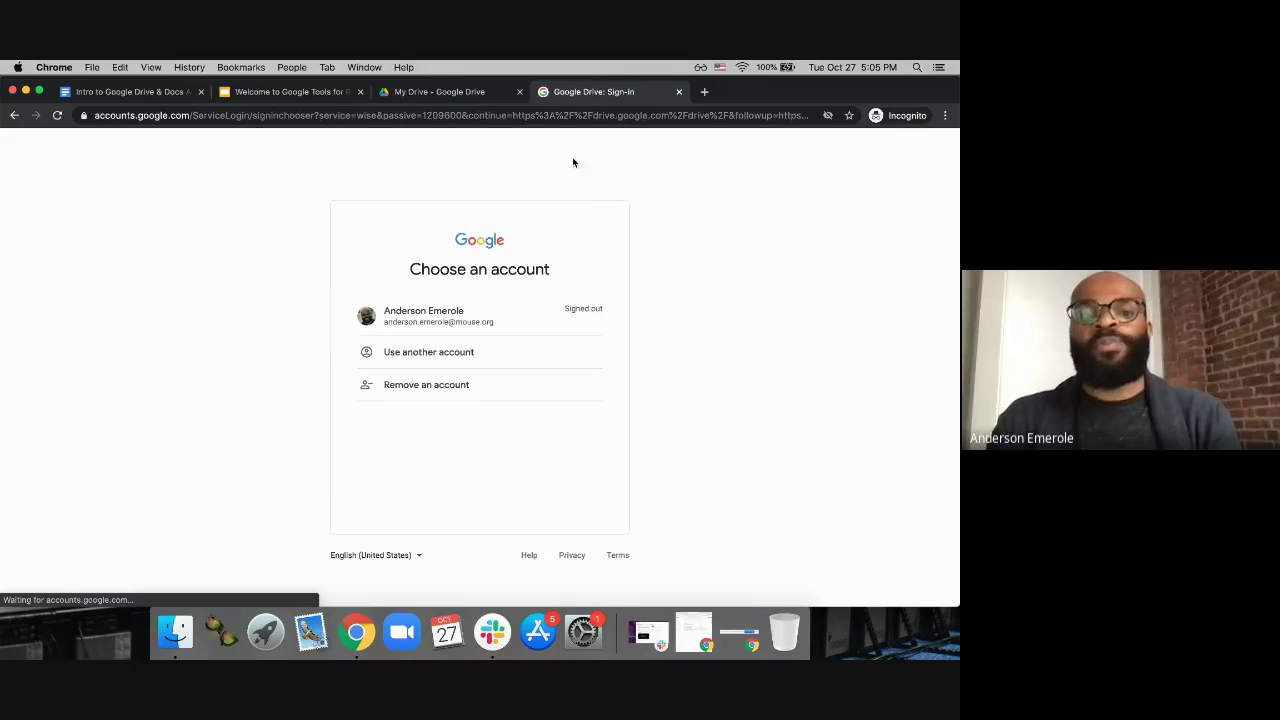
pyautogui.click(513, 116)
pyautogui.write('drive.google.com/drive/')
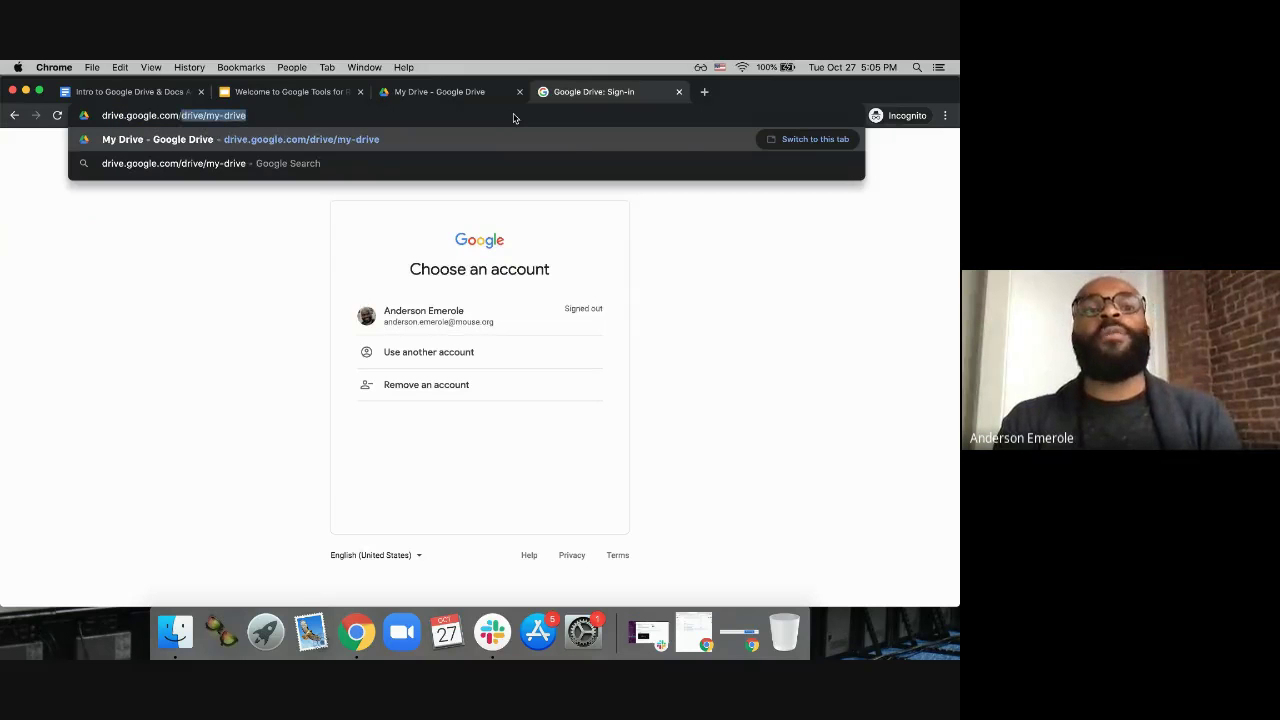
pyautogui.press('BackSpace')
pyautogui.press('BackSpace')
pyautogui.press('BackSpace')
pyautogui.press('BackSpace')
pyautogui.press('BackSpace')
pyautogui.press('BackSpace')
pyautogui.press('BackSpace')
pyautogui.press('BackSpace')
pyautogui.press('Return')
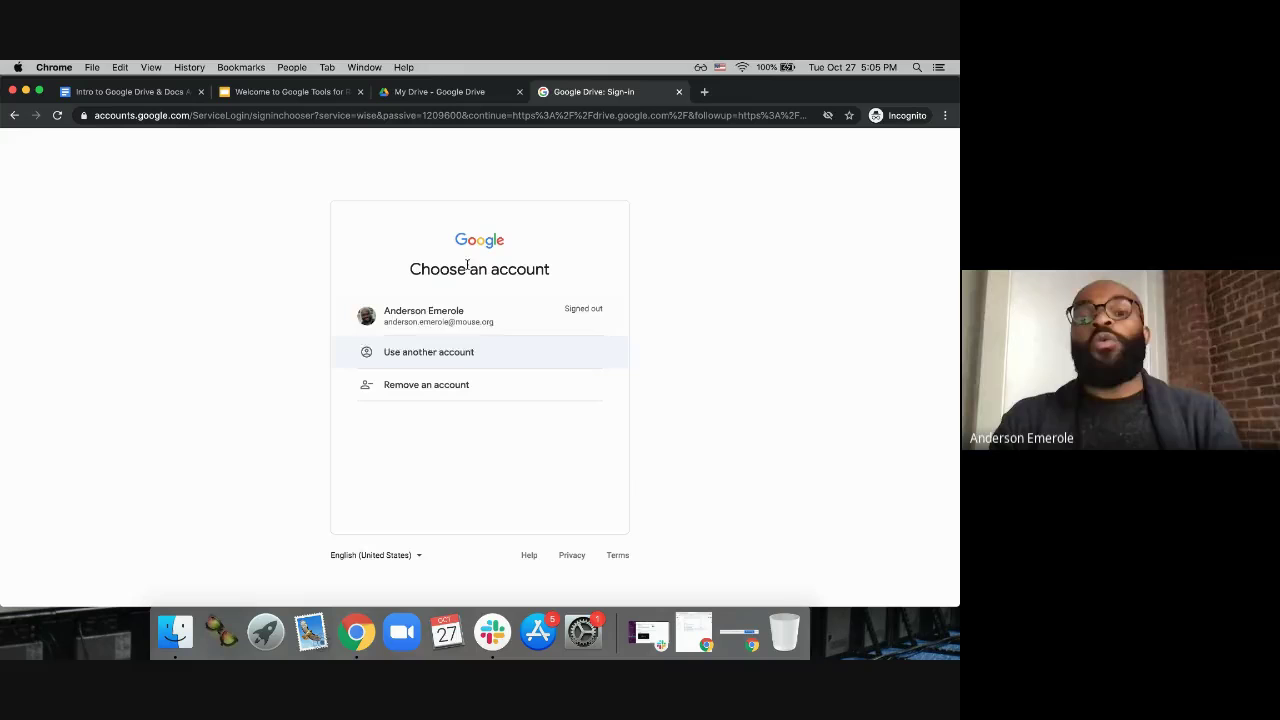
# Step: Sign in with another account, picking the saved email address and entering the password
pyautogui.click(423, 356)
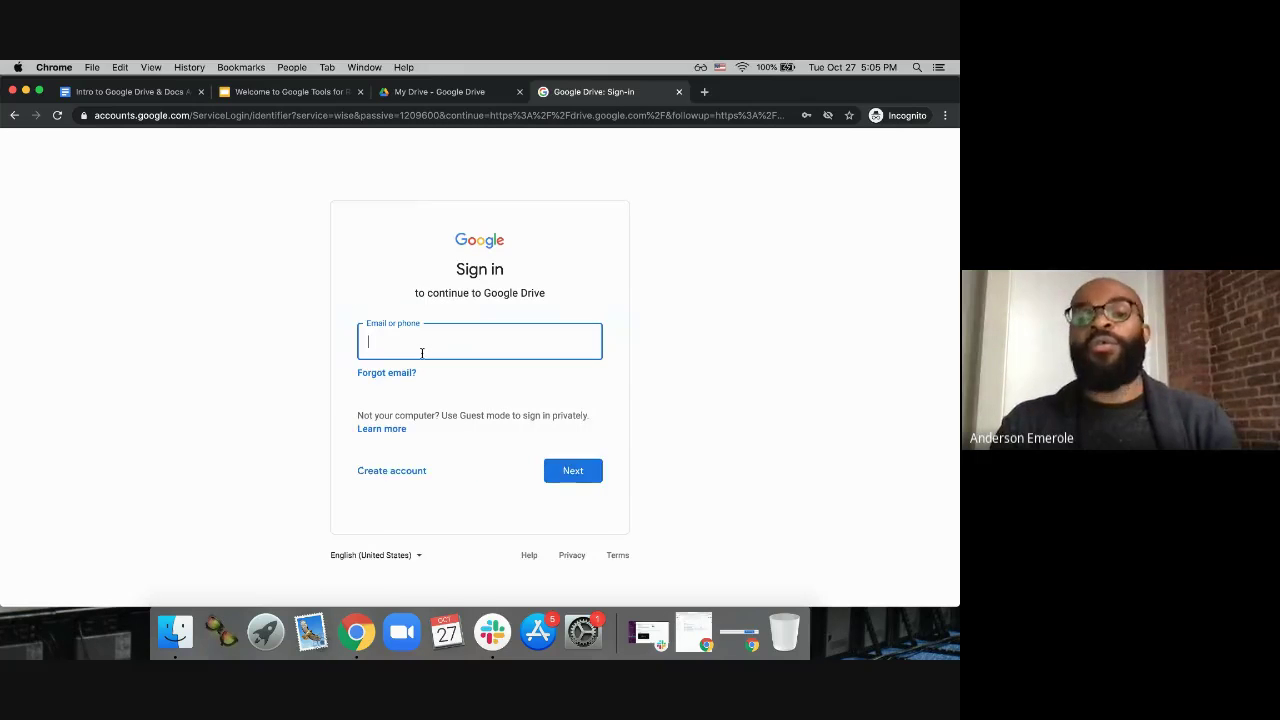
pyautogui.click(422, 350)
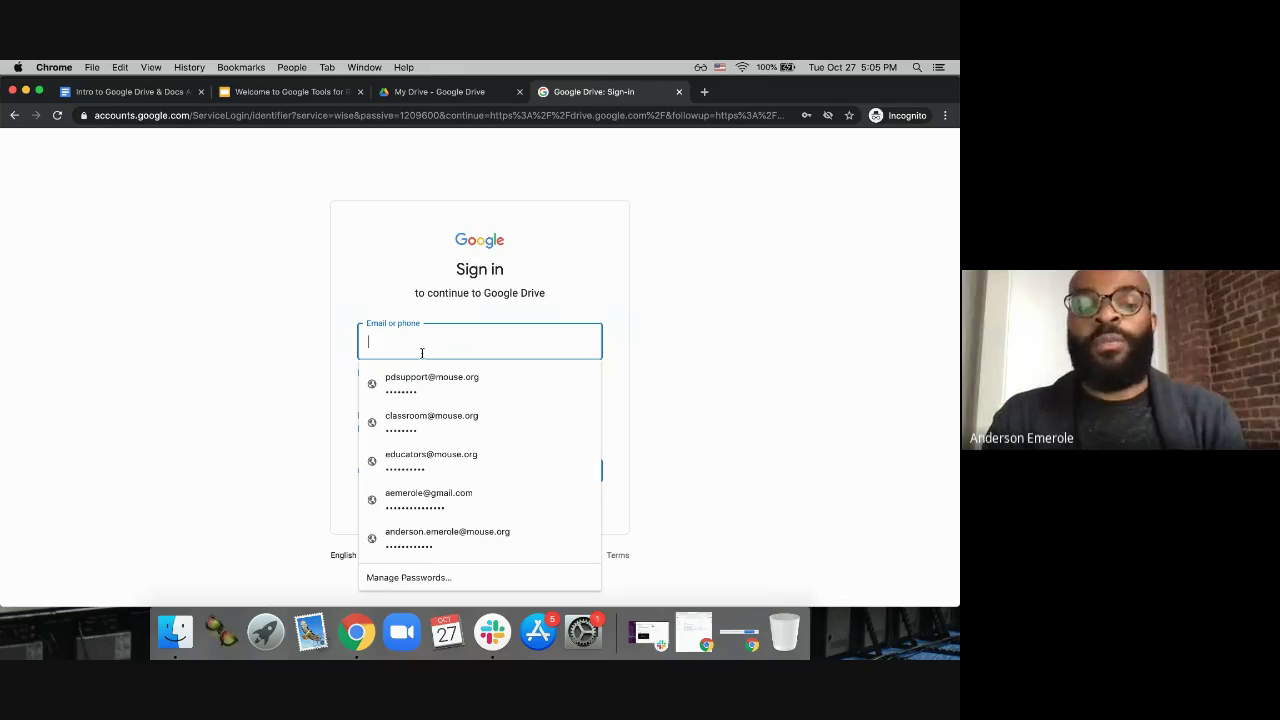
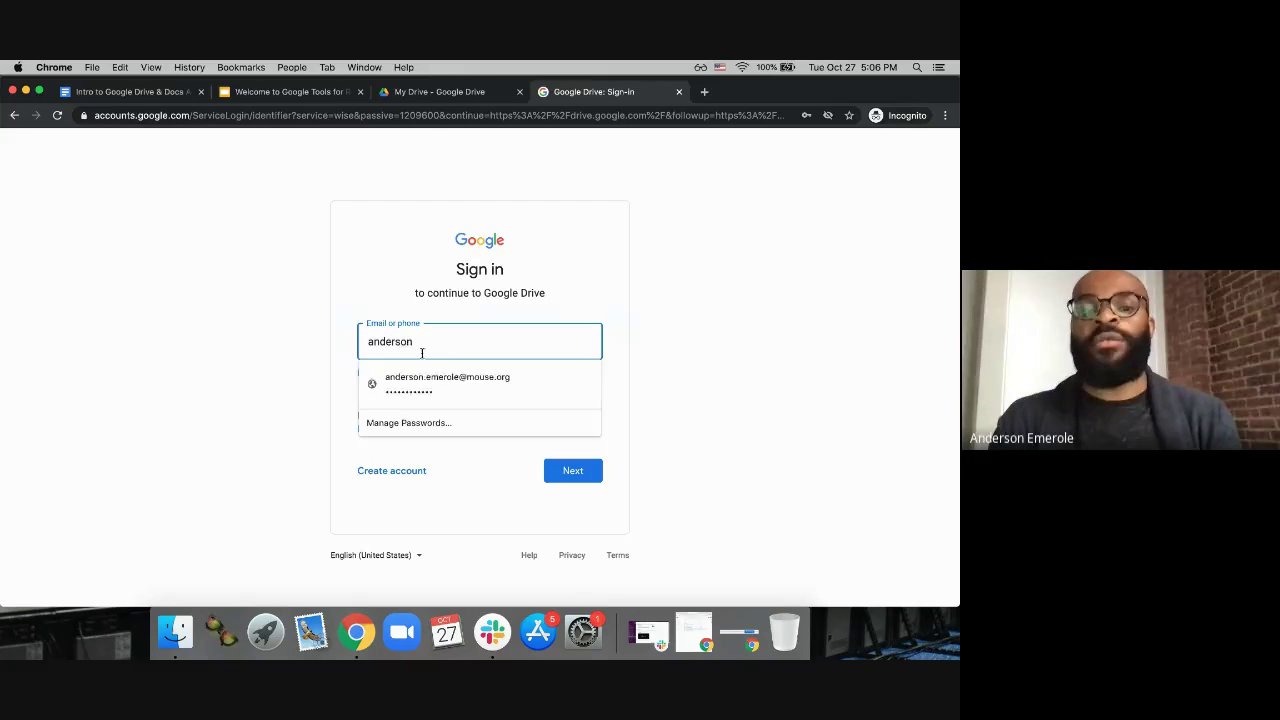
pyautogui.press('Down')
pyautogui.click(376, 372)
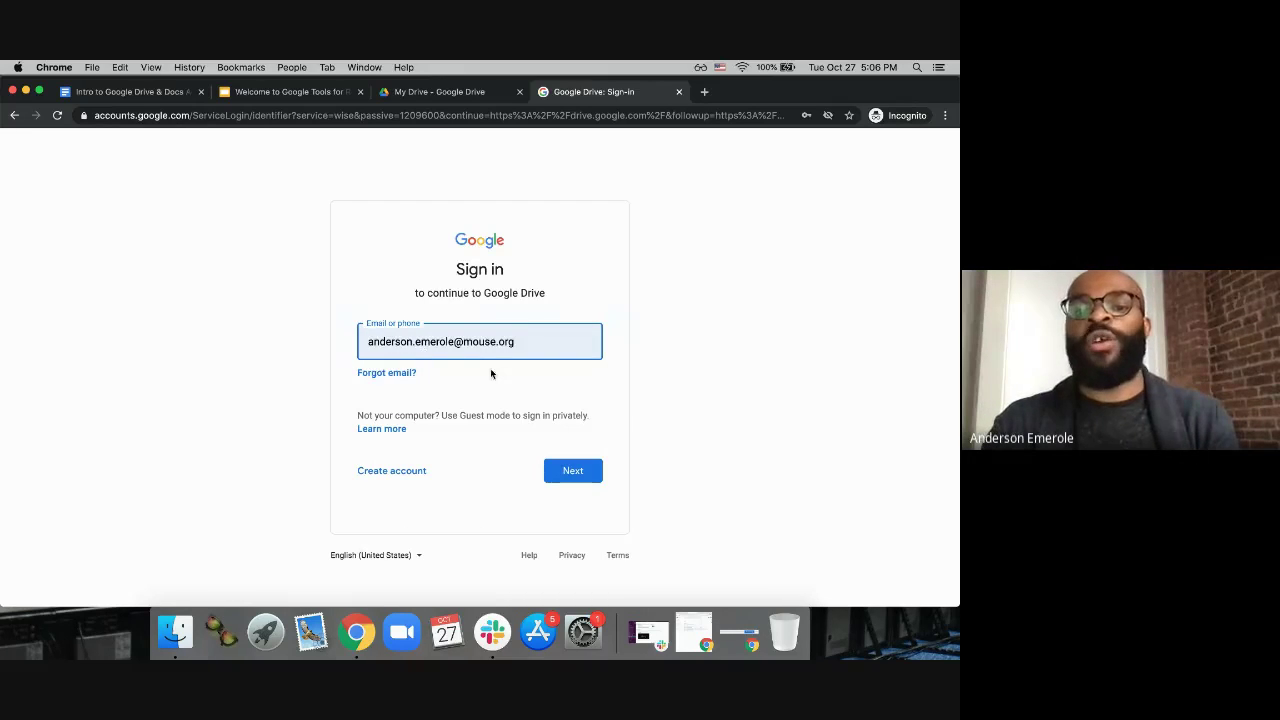
pyautogui.click(571, 472)
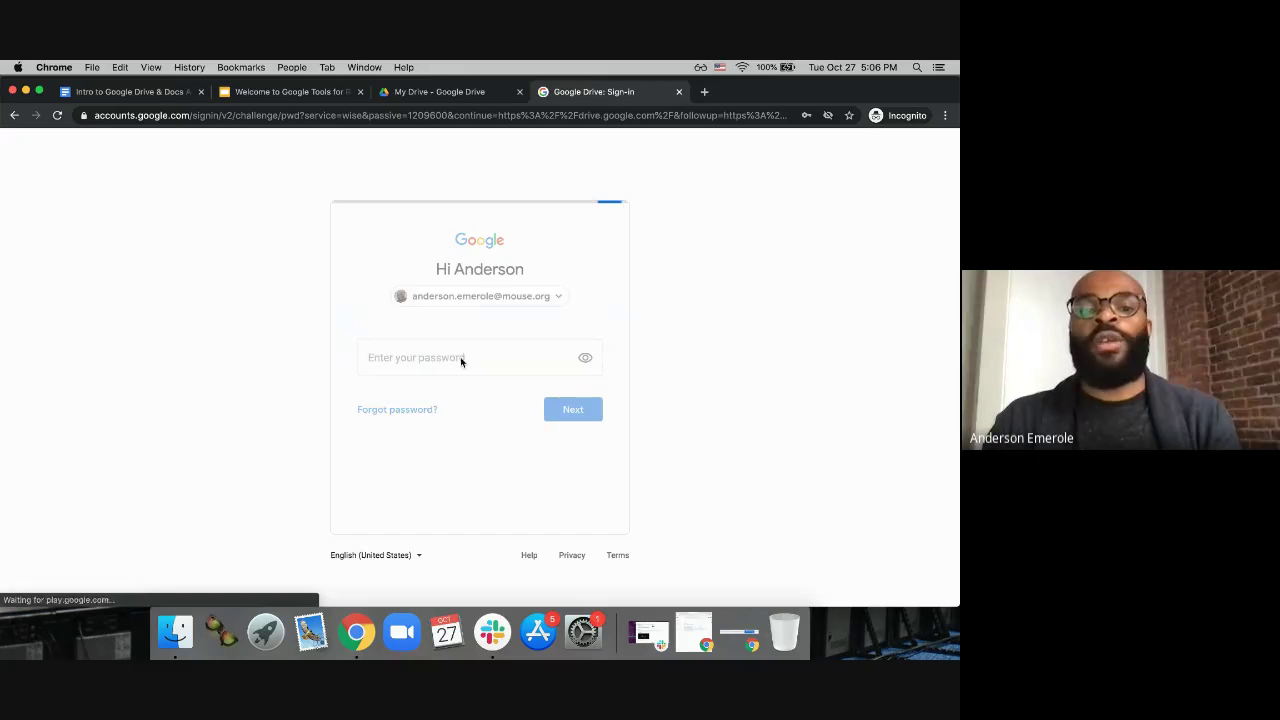
pyautogui.click(450, 357)
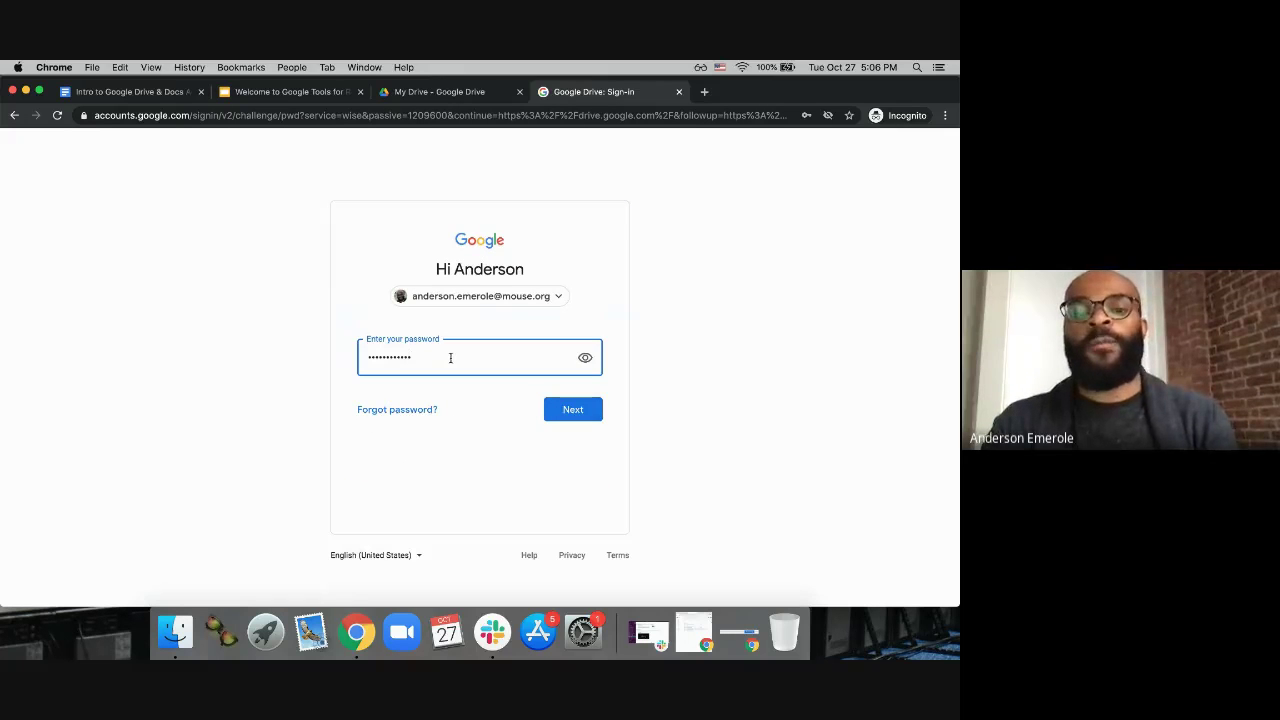
pyautogui.click(571, 409)
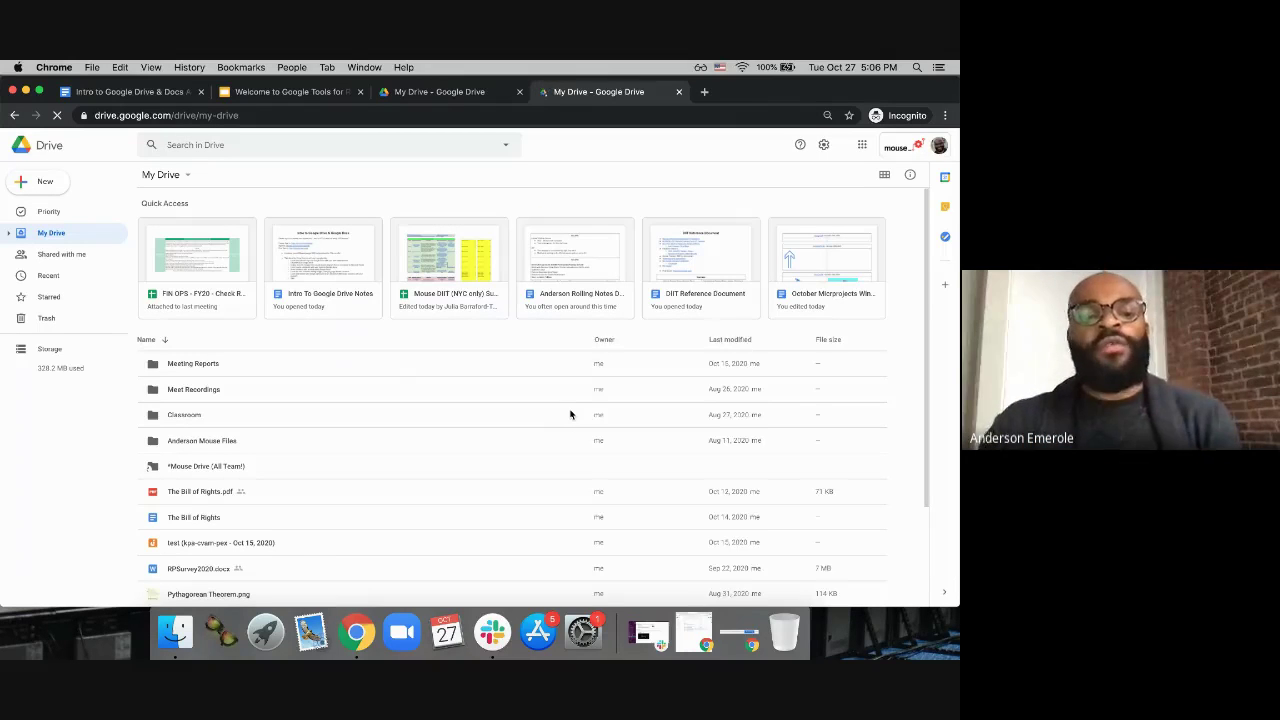
# Step: Scroll through the My Drive list and reset Chrome's page zoom to 100%
pyautogui.scroll(-3, 481, 464)
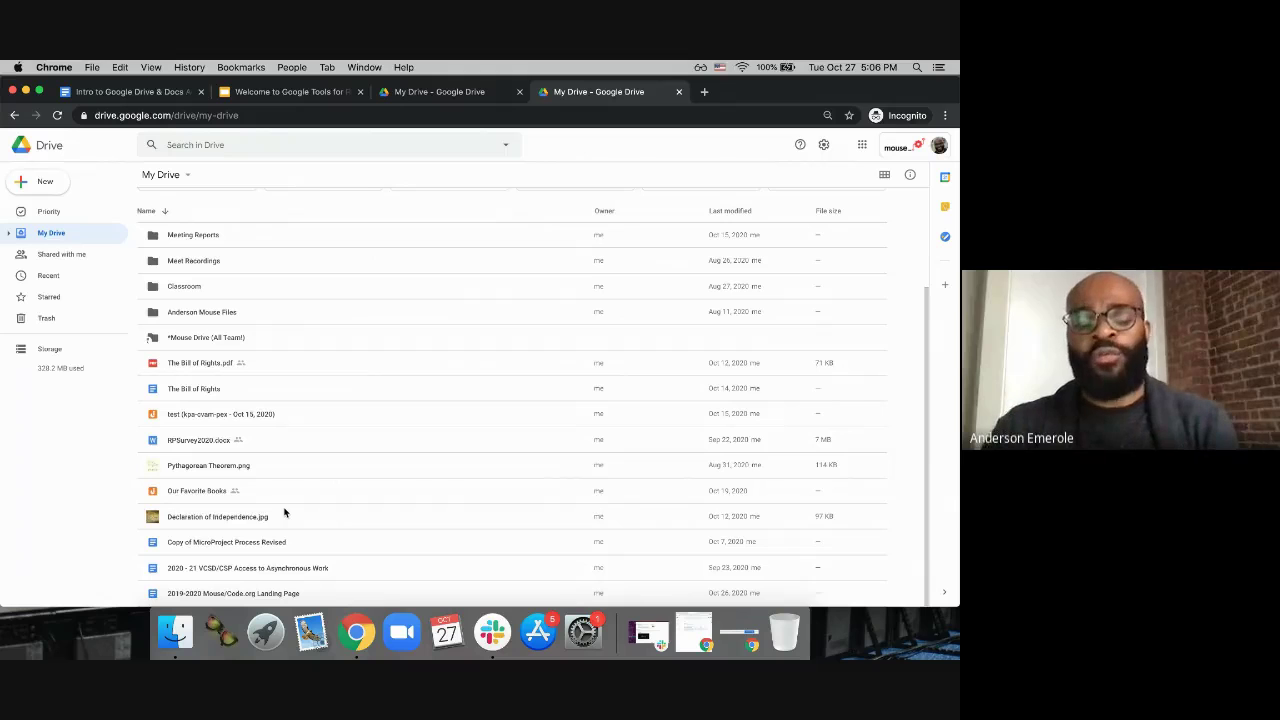
pyautogui.scroll(2, 302, 498)
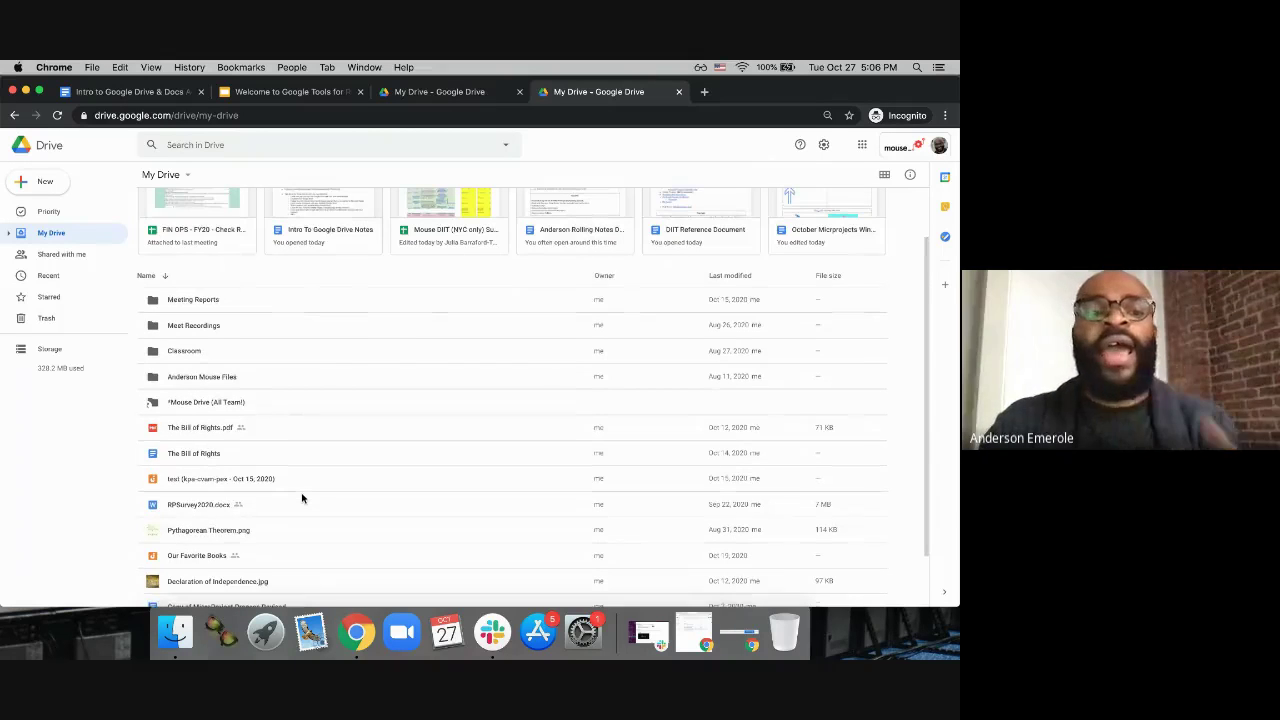
pyautogui.scroll(-1, 302, 498)
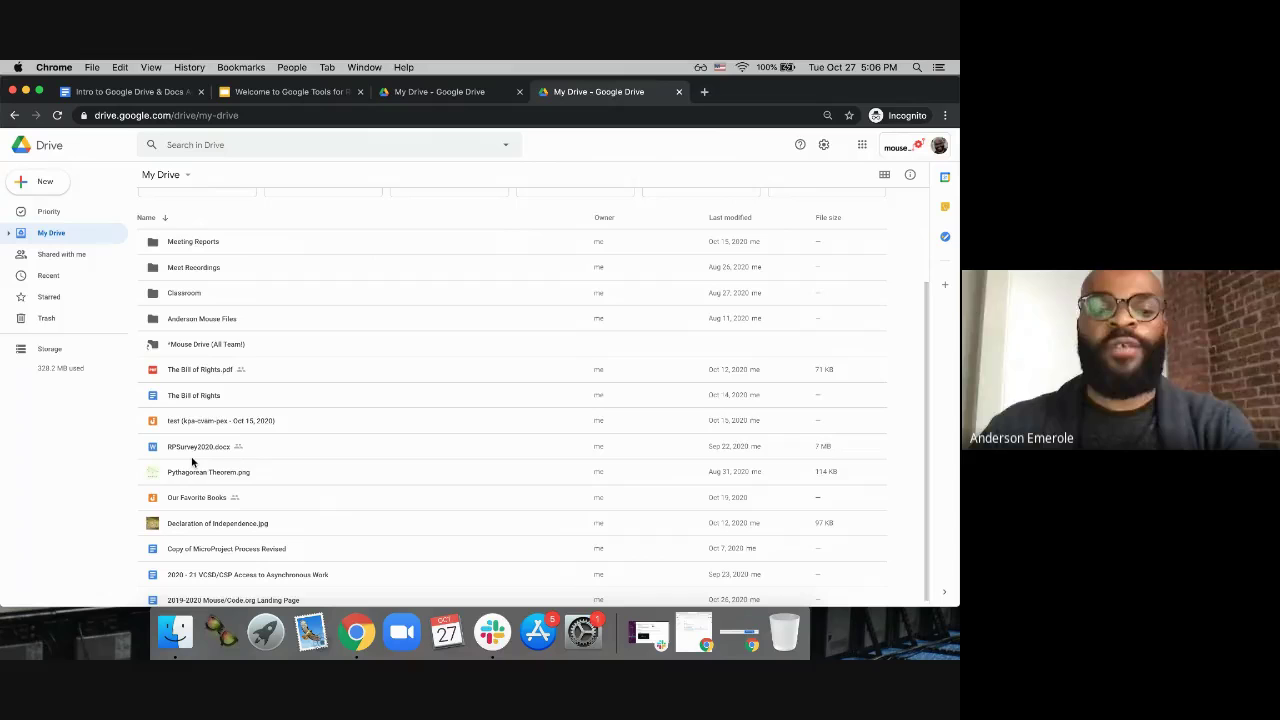
pyautogui.scroll(2, 193, 461)
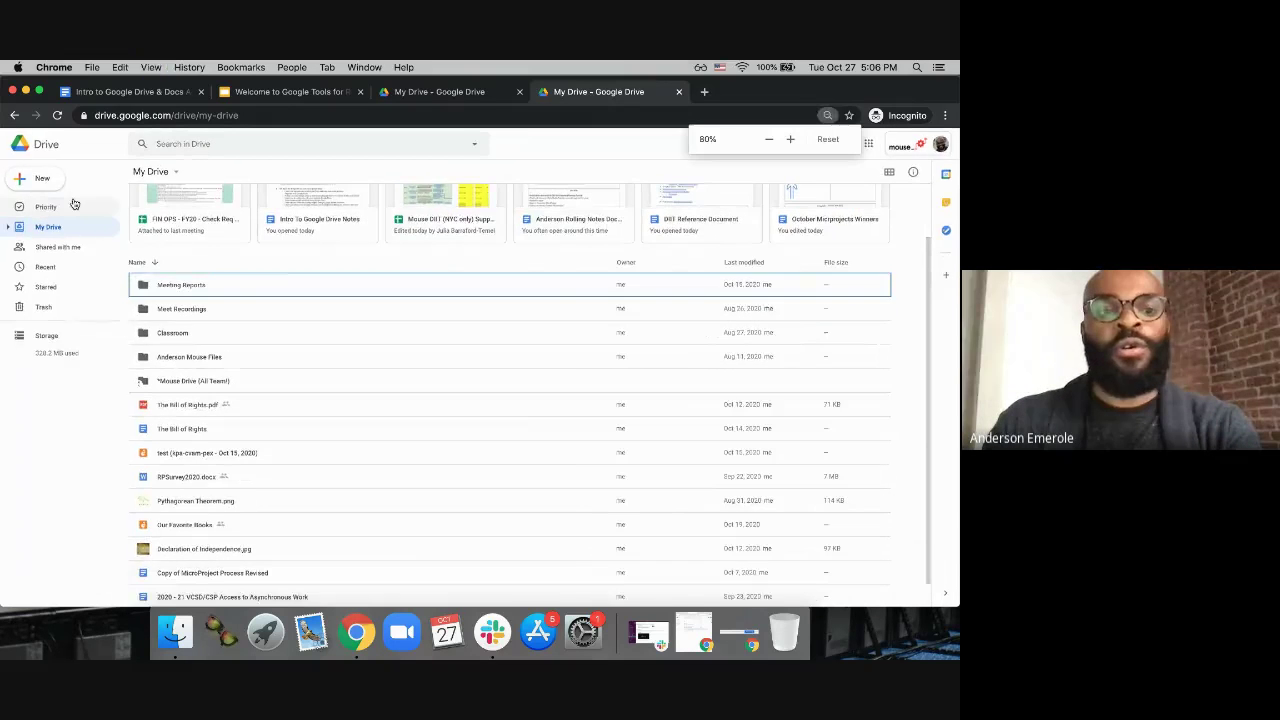
pyautogui.press('super+equal')
pyautogui.press('super+equal')
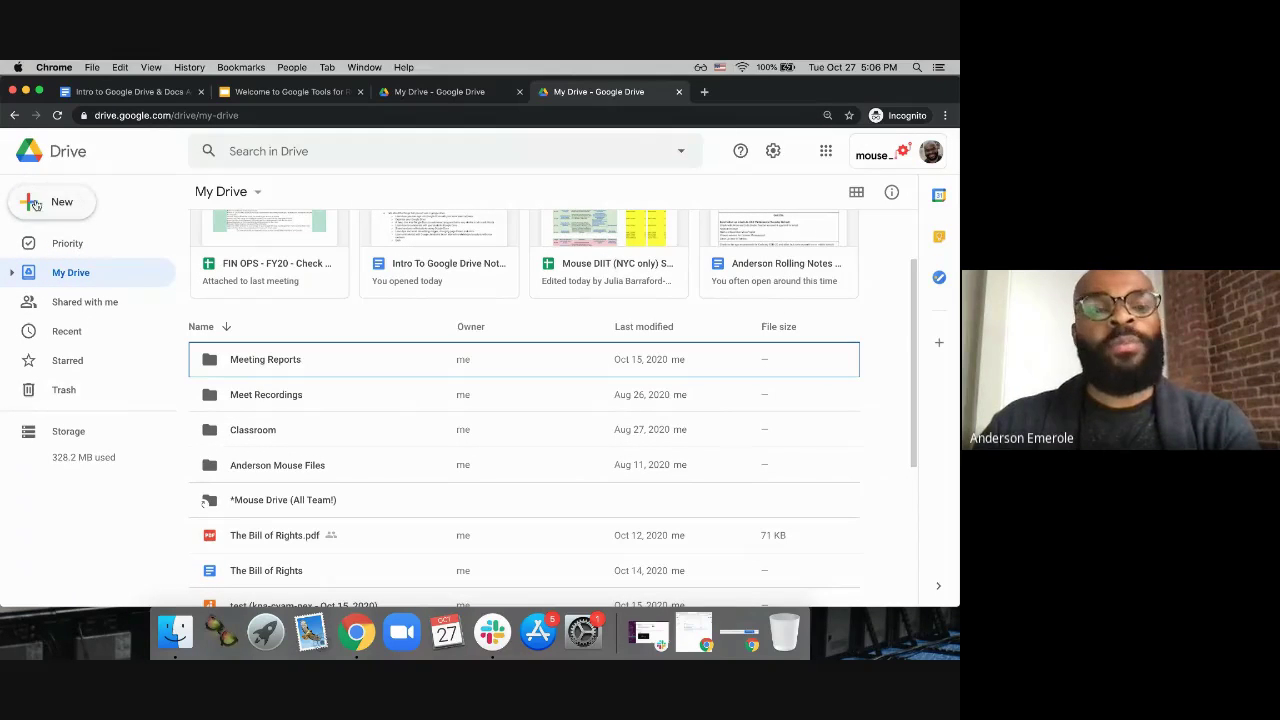
# Step: Add a new My Drive folder, replacing the typed name with 'Math Class'
pyautogui.click(47, 204)
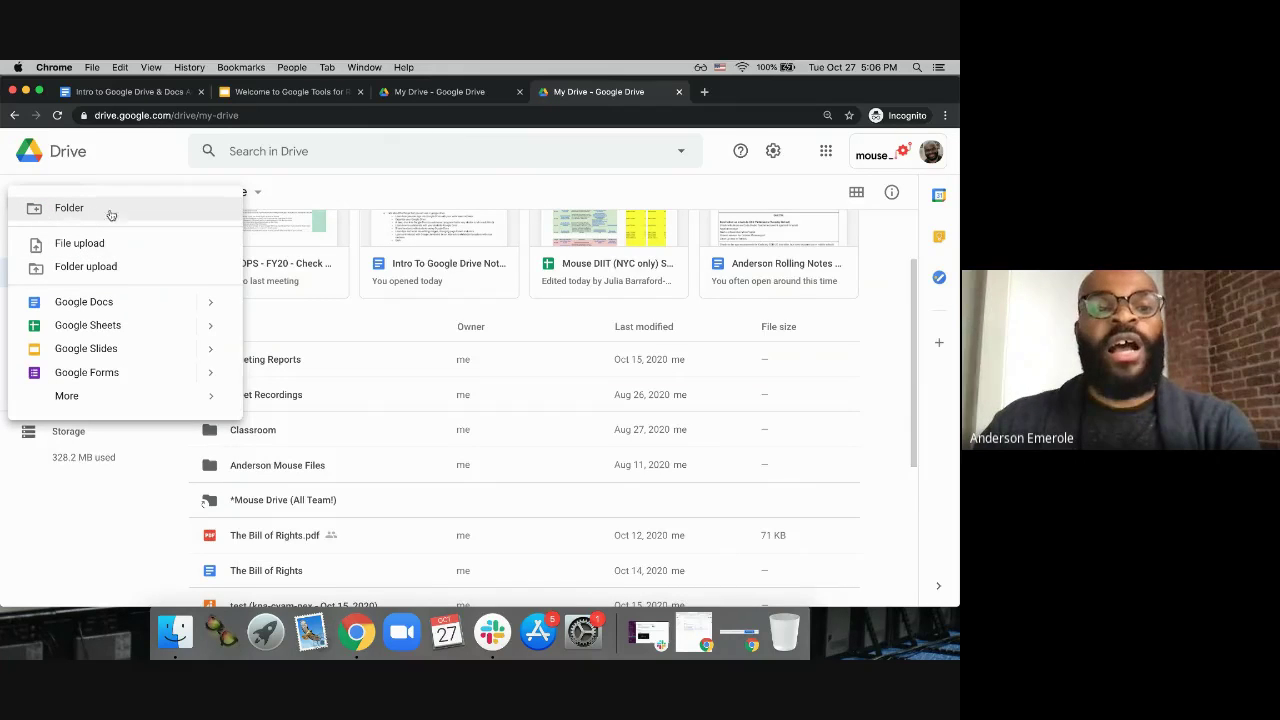
pyautogui.click(78, 212)
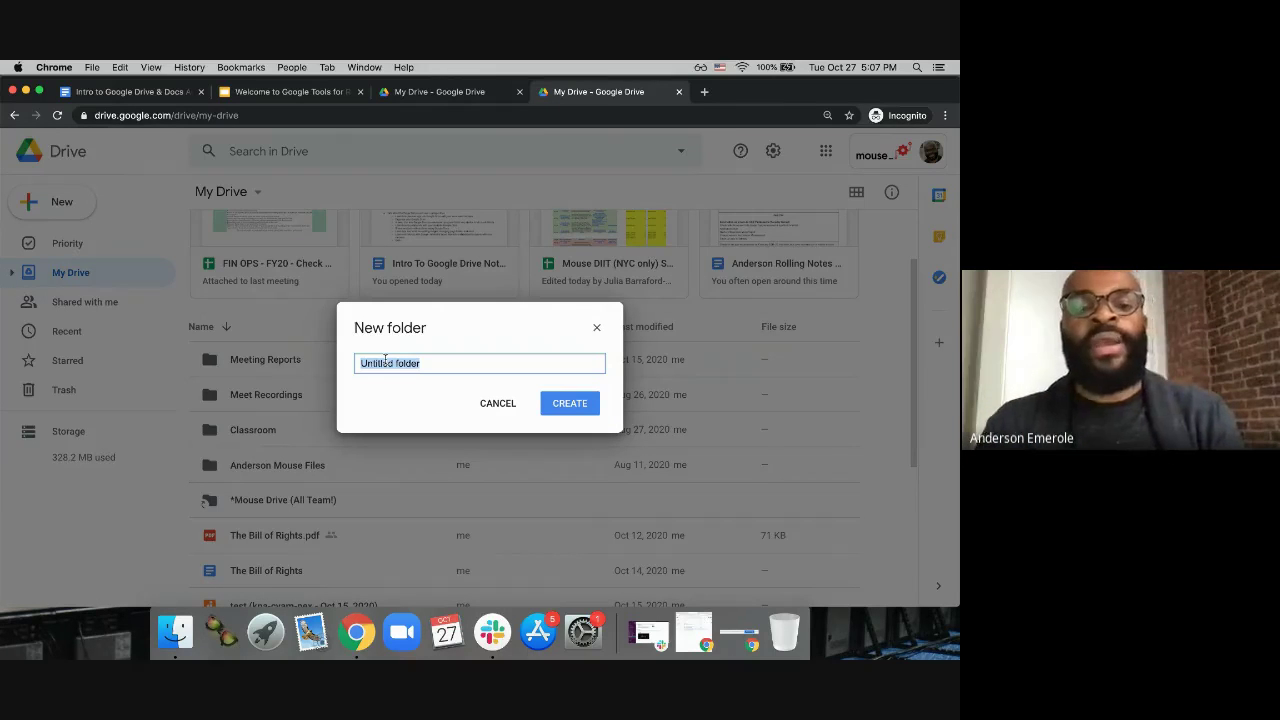
pyautogui.write('P')
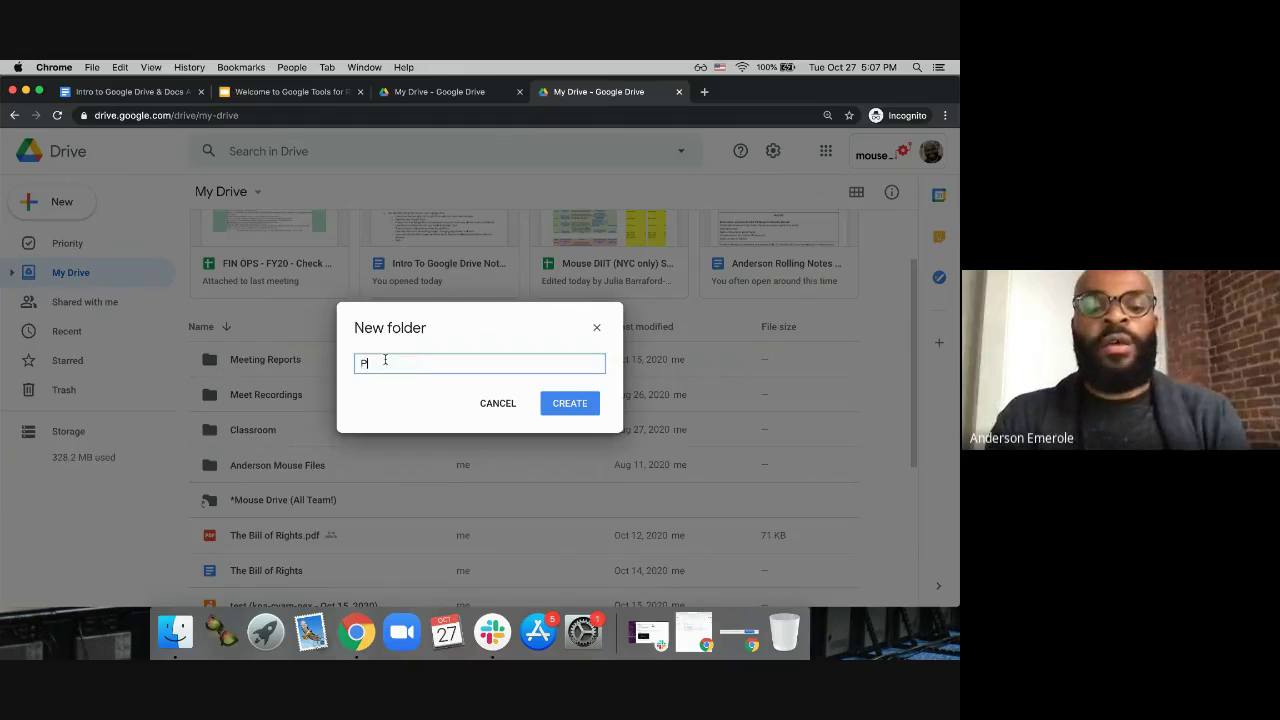
pyautogui.write('eriod')
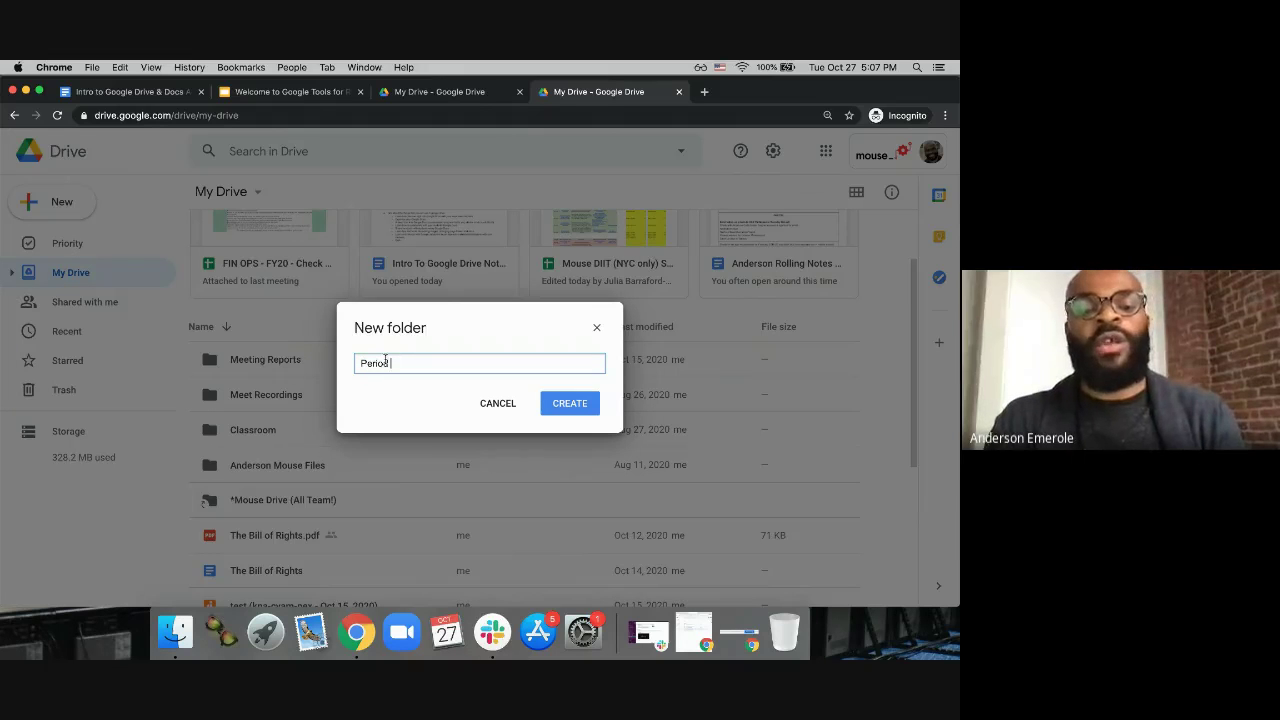
pyautogui.doubleClick(385, 362)
pyautogui.write('Math Class')
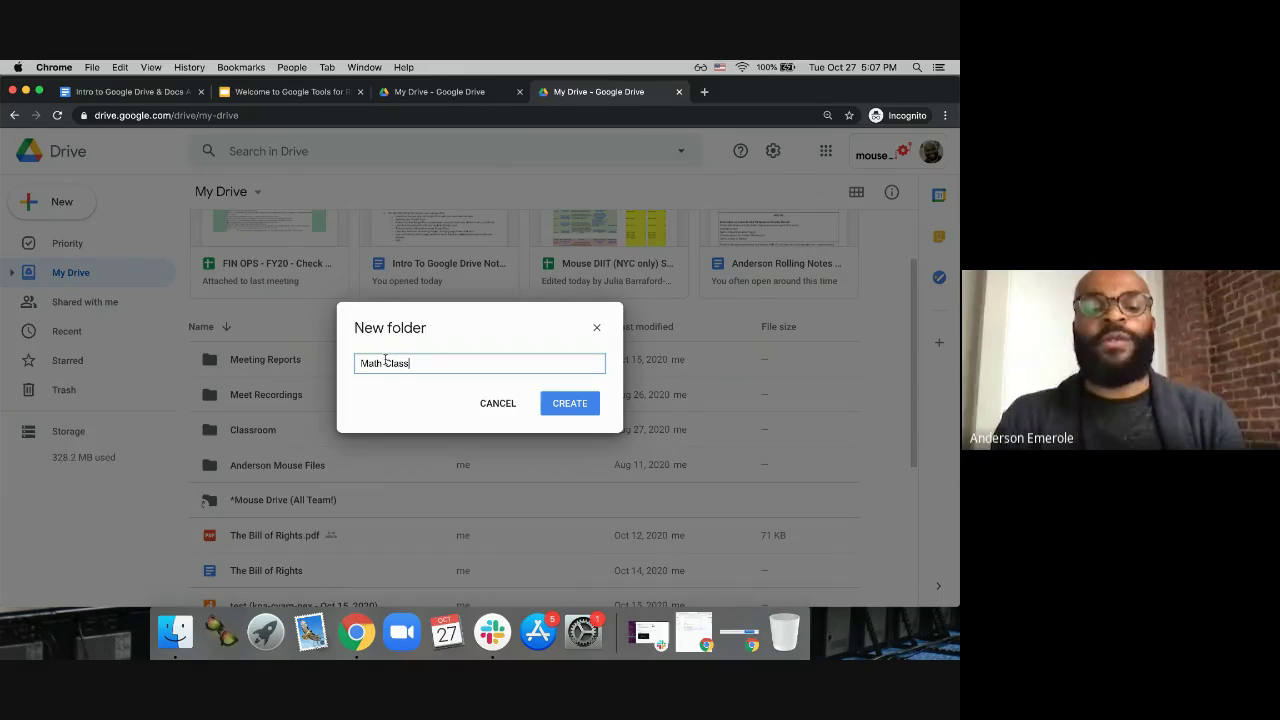
pyautogui.click(569, 403)
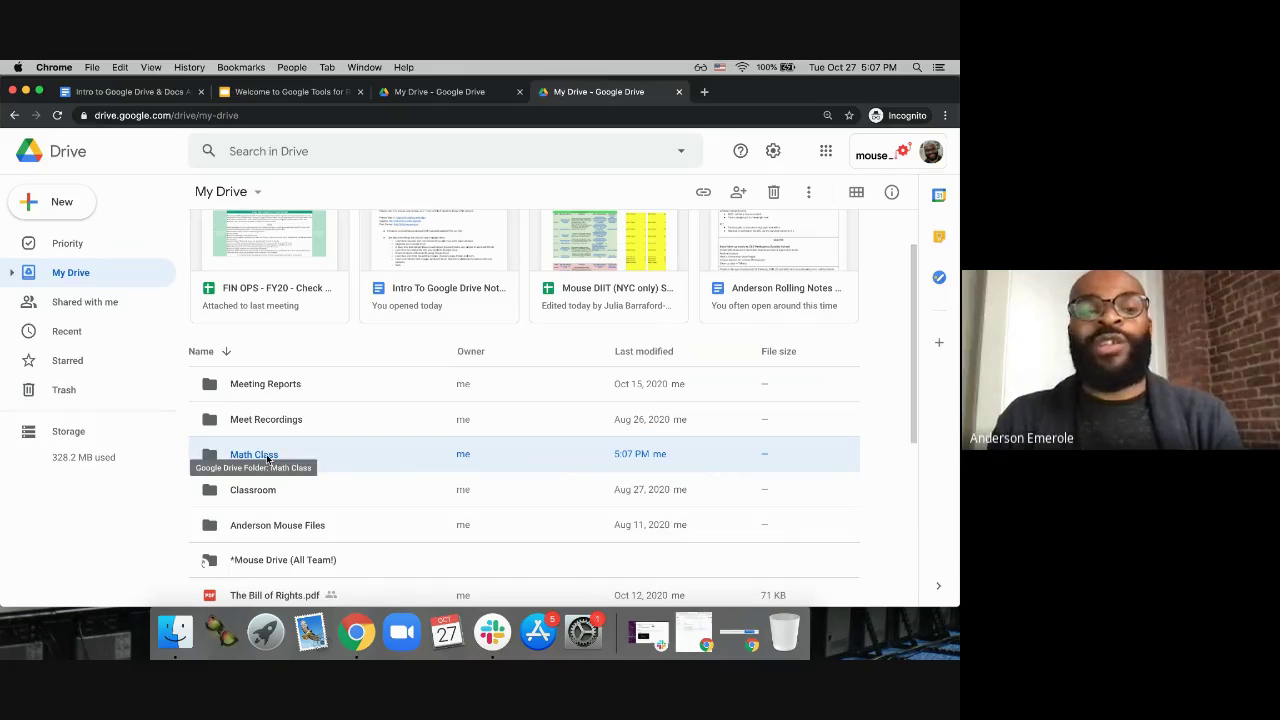
# Step: Cancel the stray new-folder prompt and open the Math Class folder
pyautogui.click(57, 208)
pyautogui.click(95, 214)
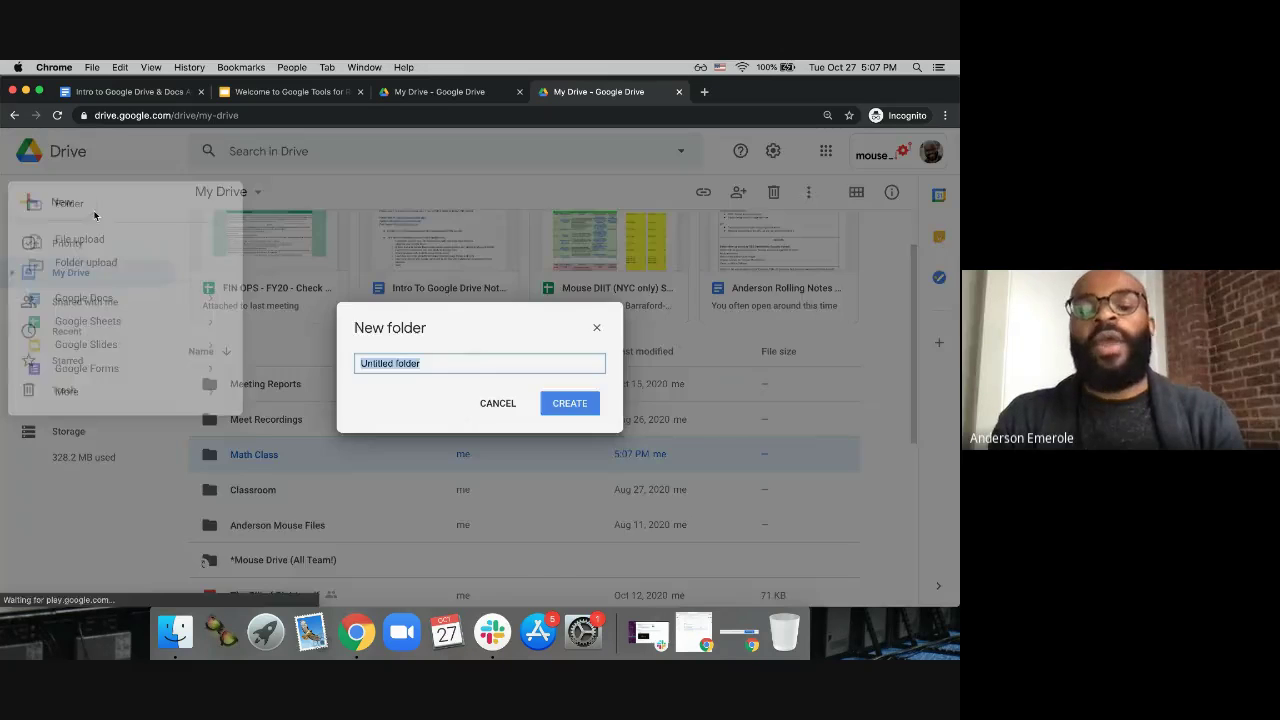
pyautogui.click(492, 401)
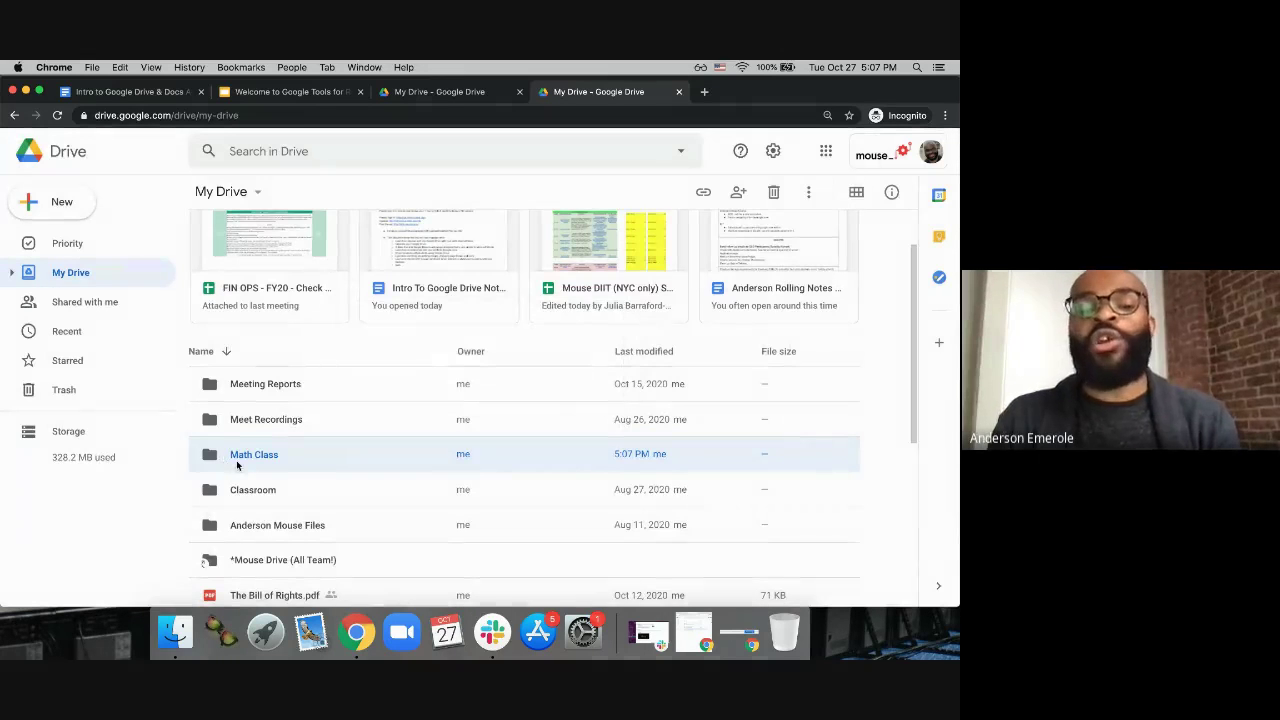
pyautogui.doubleClick(252, 456)
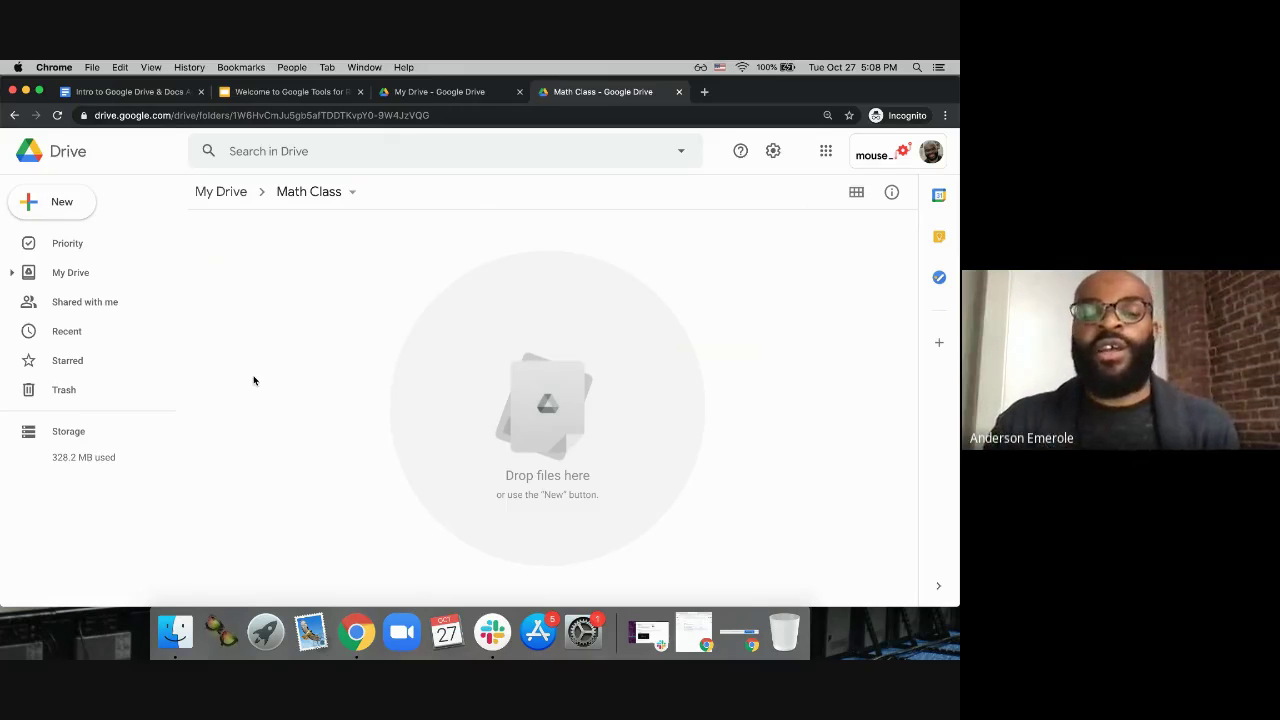
# Step: Make three folders inside Math Class: Period 1, Period 2 and Period 5
pyautogui.click(55, 207)
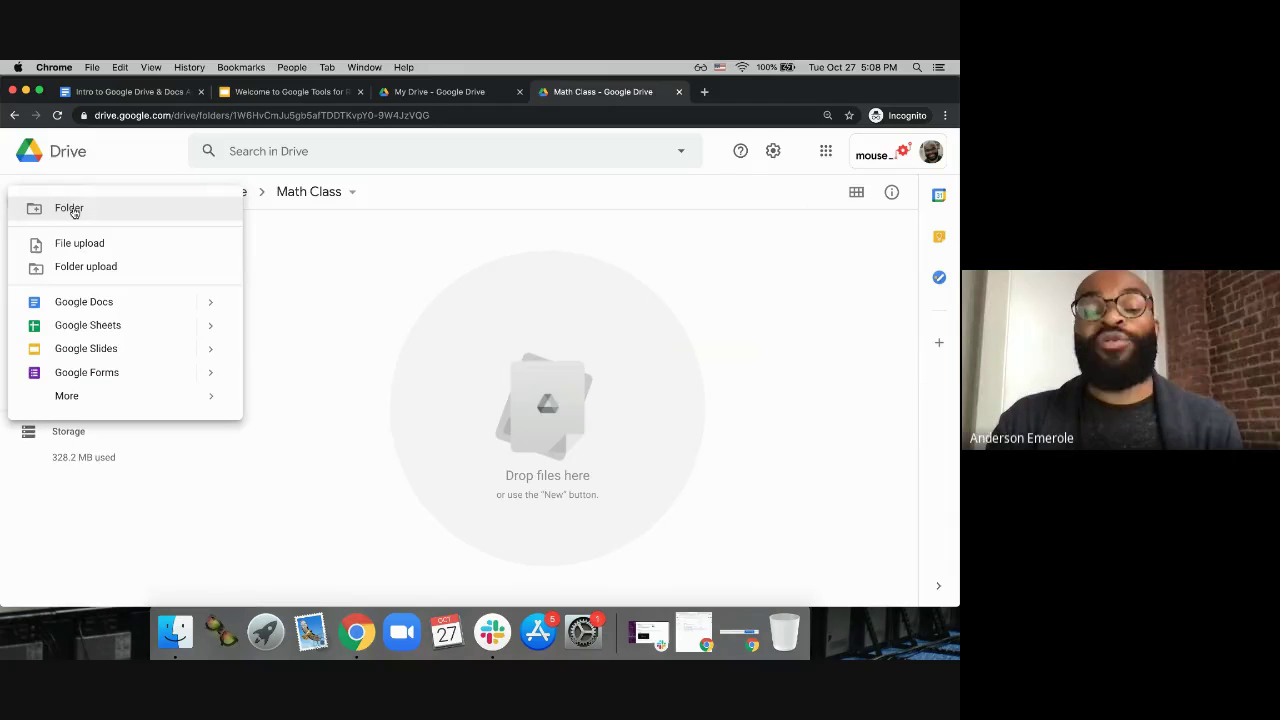
pyautogui.click(70, 209)
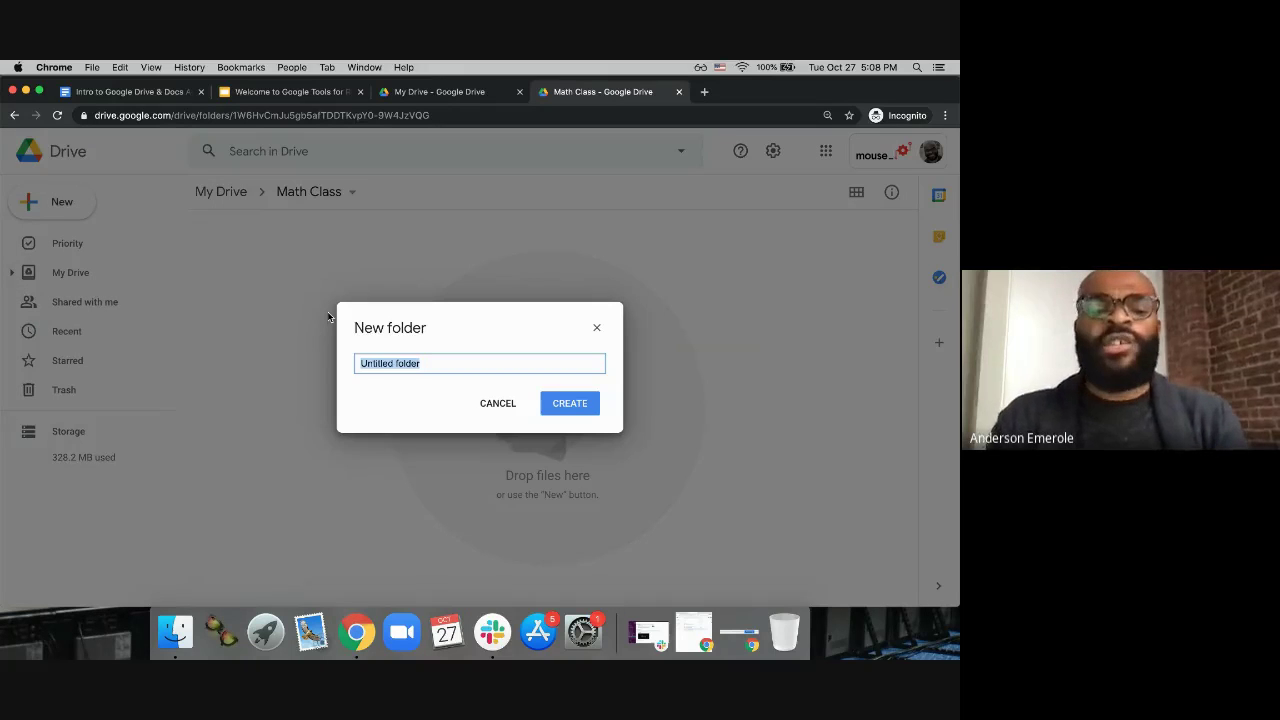
pyautogui.write('Period 1')
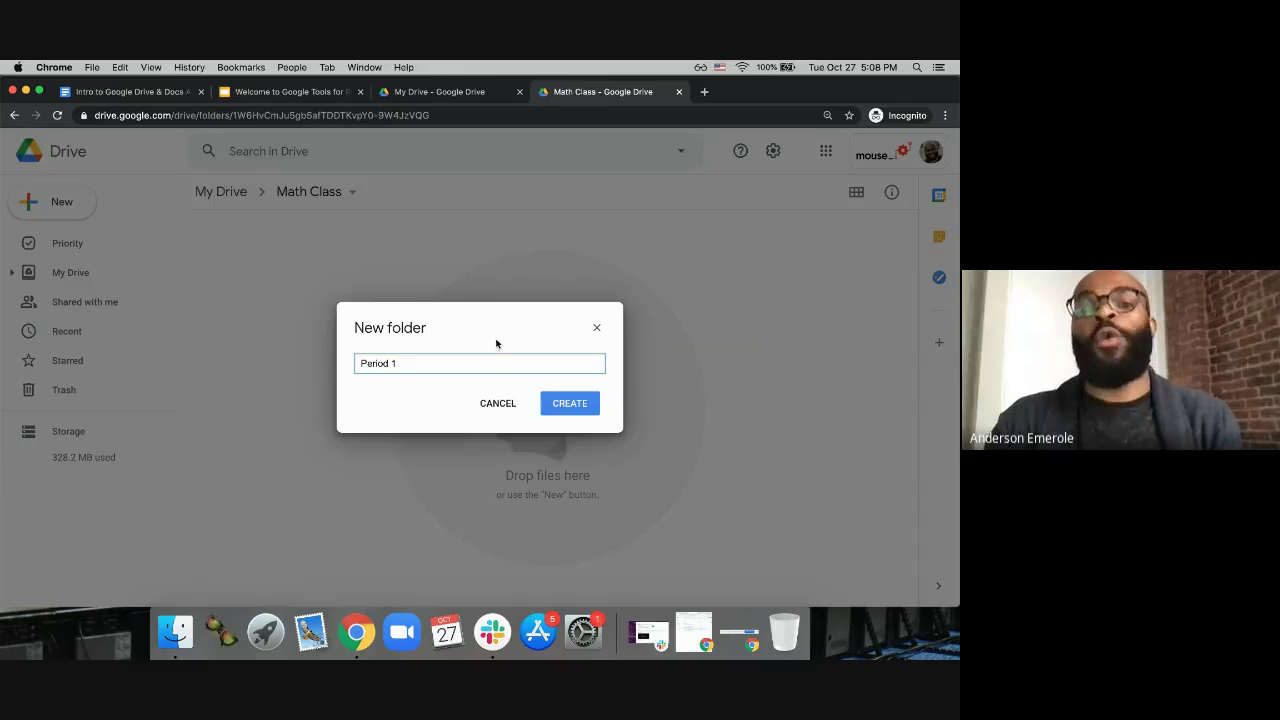
pyautogui.click(568, 405)
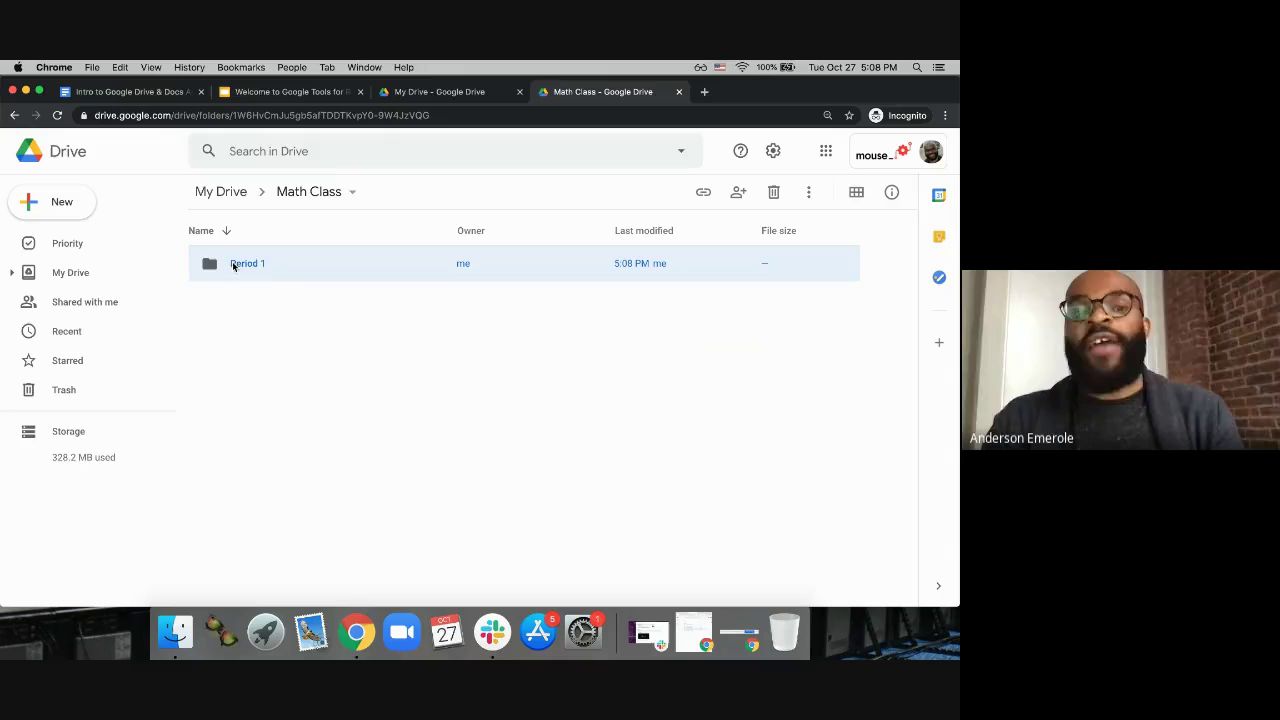
pyautogui.click(77, 210)
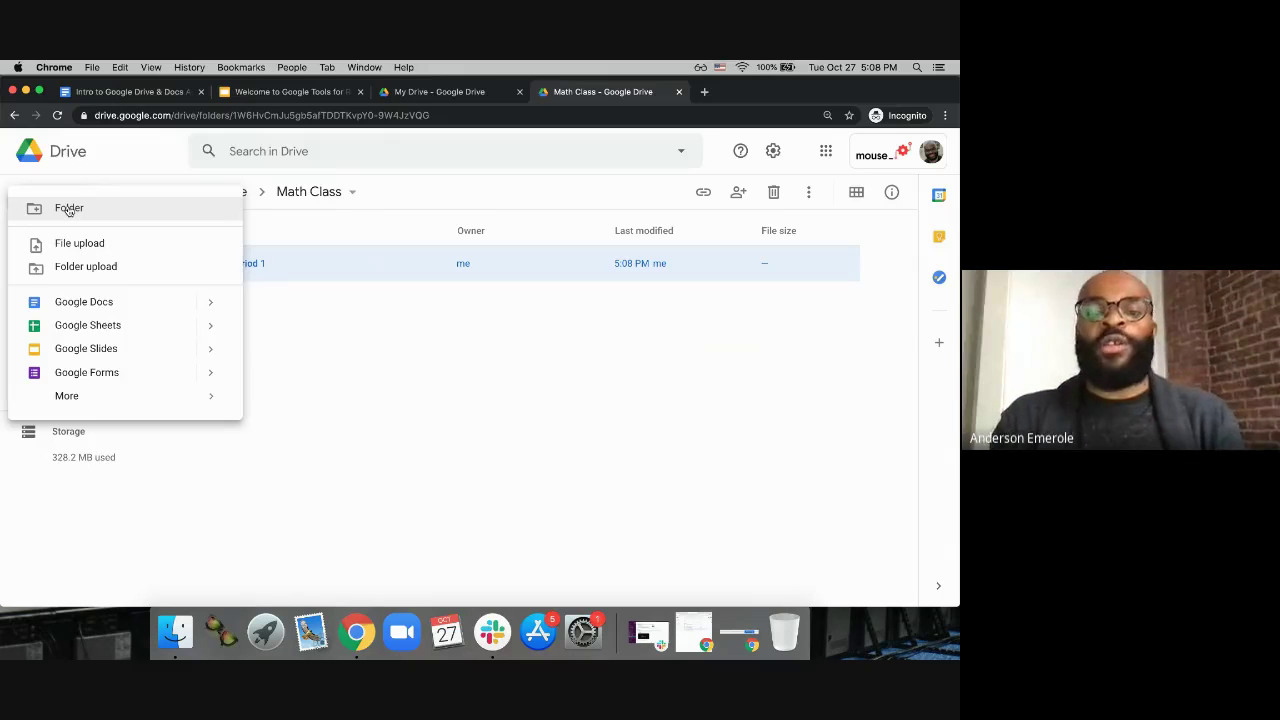
pyautogui.click(68, 210)
pyautogui.write('Period 2')
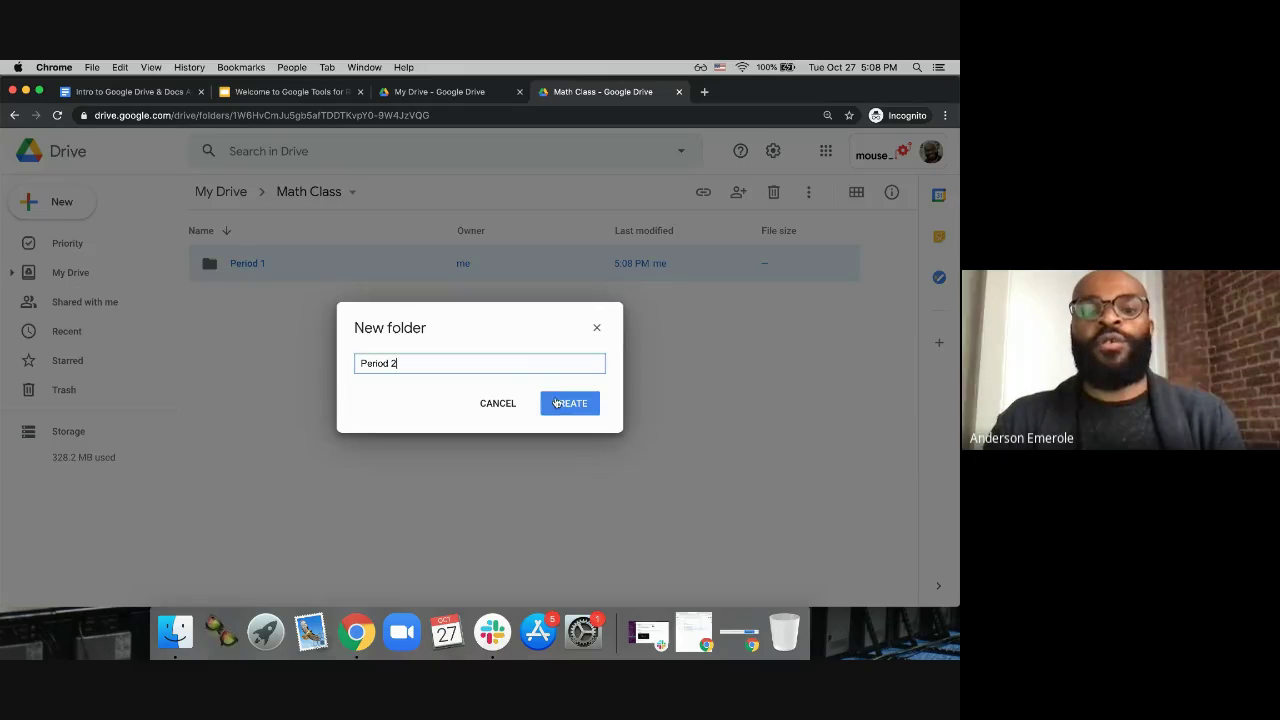
pyautogui.click(557, 403)
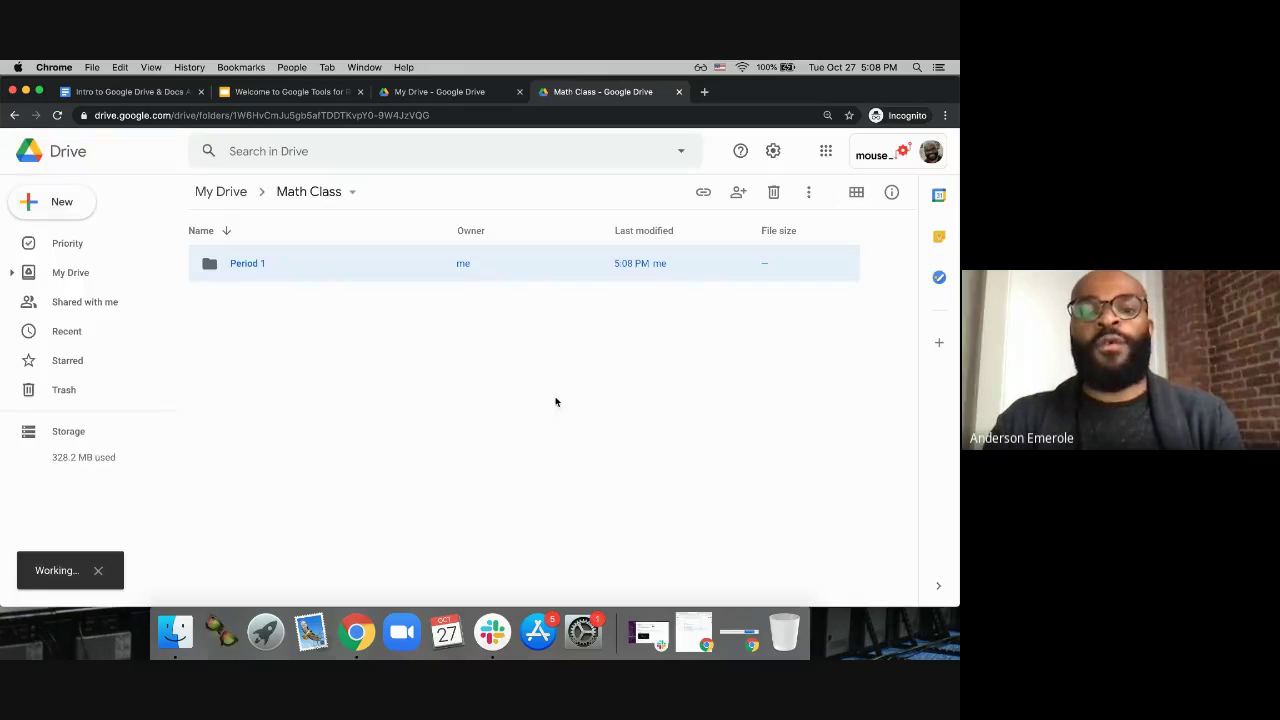
pyautogui.click(55, 202)
pyautogui.click(76, 213)
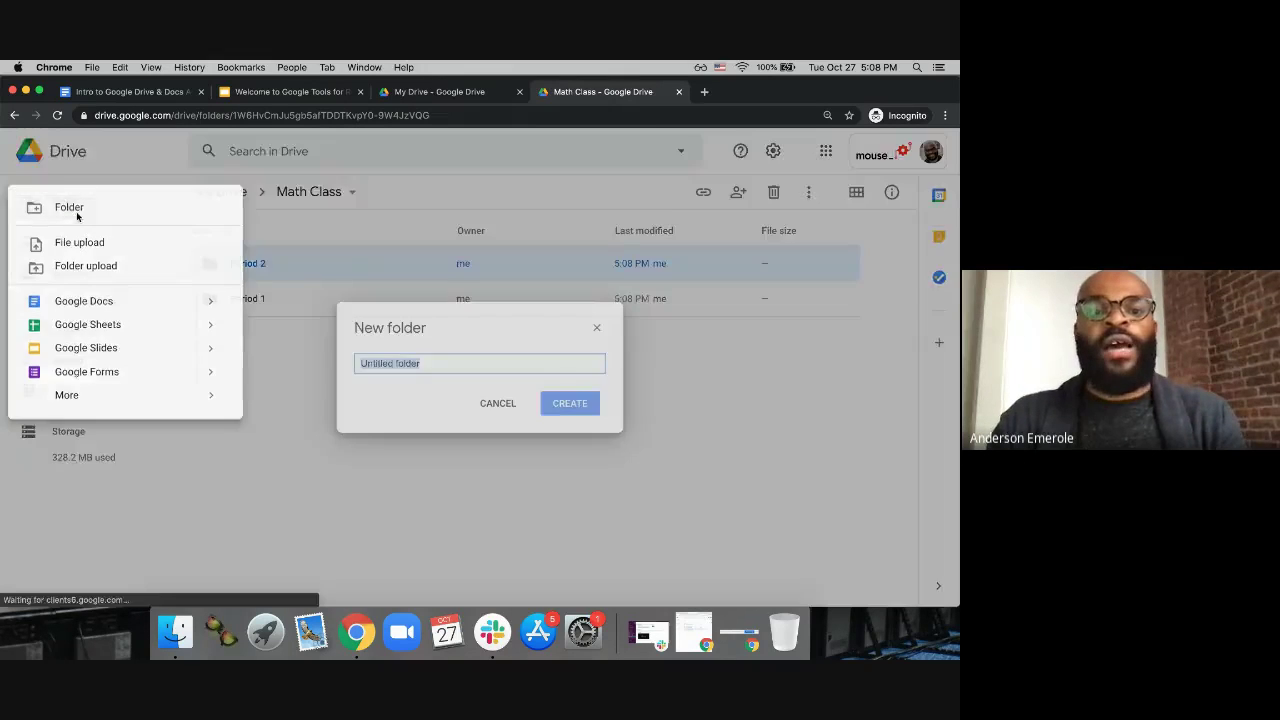
pyautogui.write('Period 5')
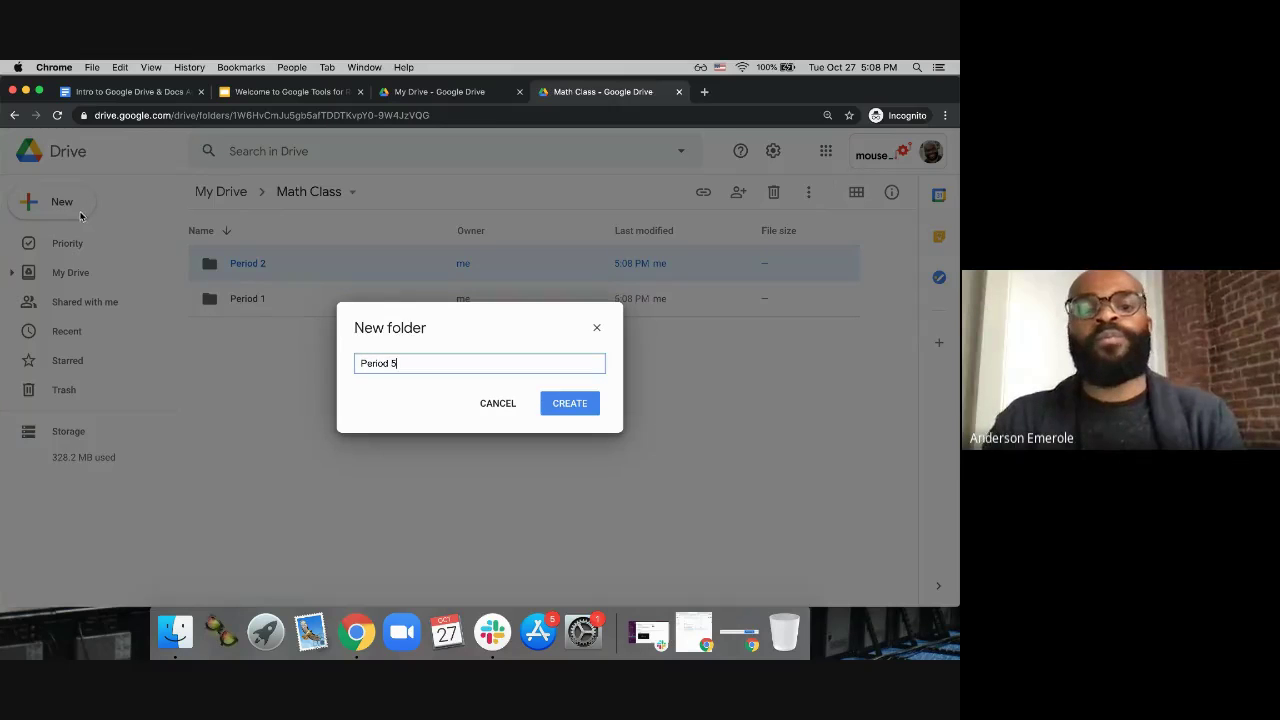
pyautogui.click(555, 402)
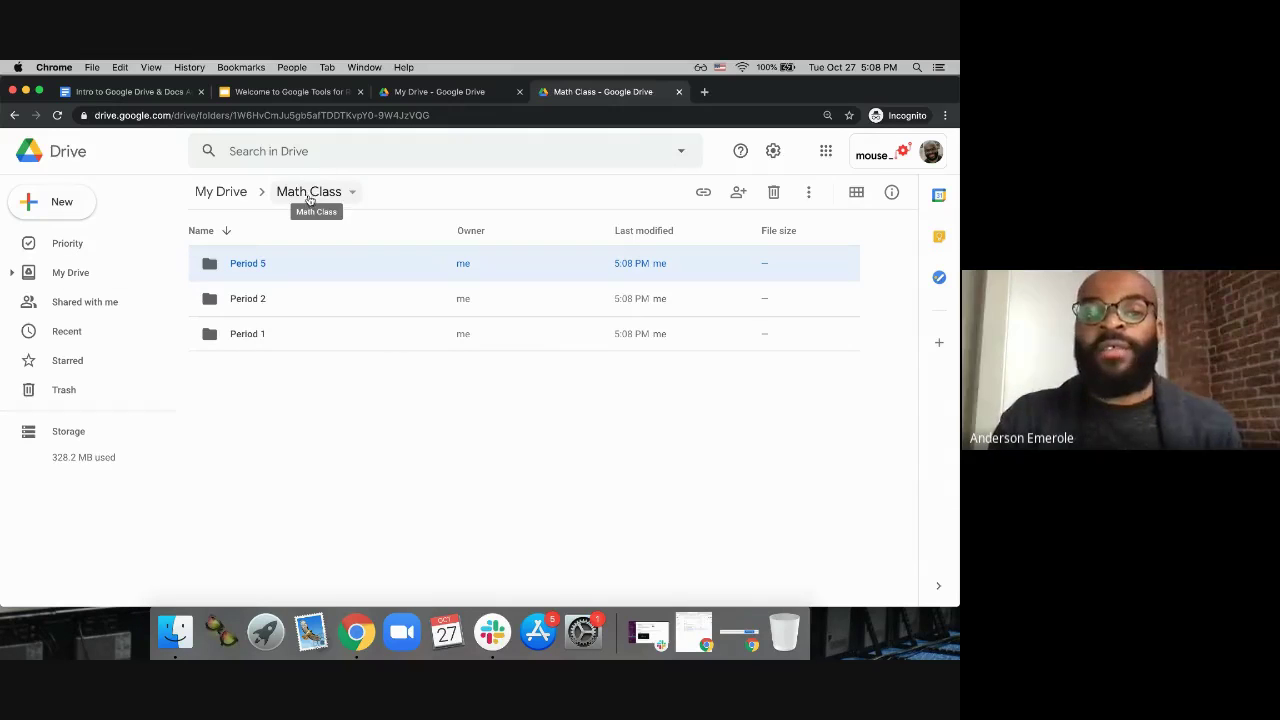
pyautogui.click(245, 336)
pyautogui.doubleClick(245, 336)
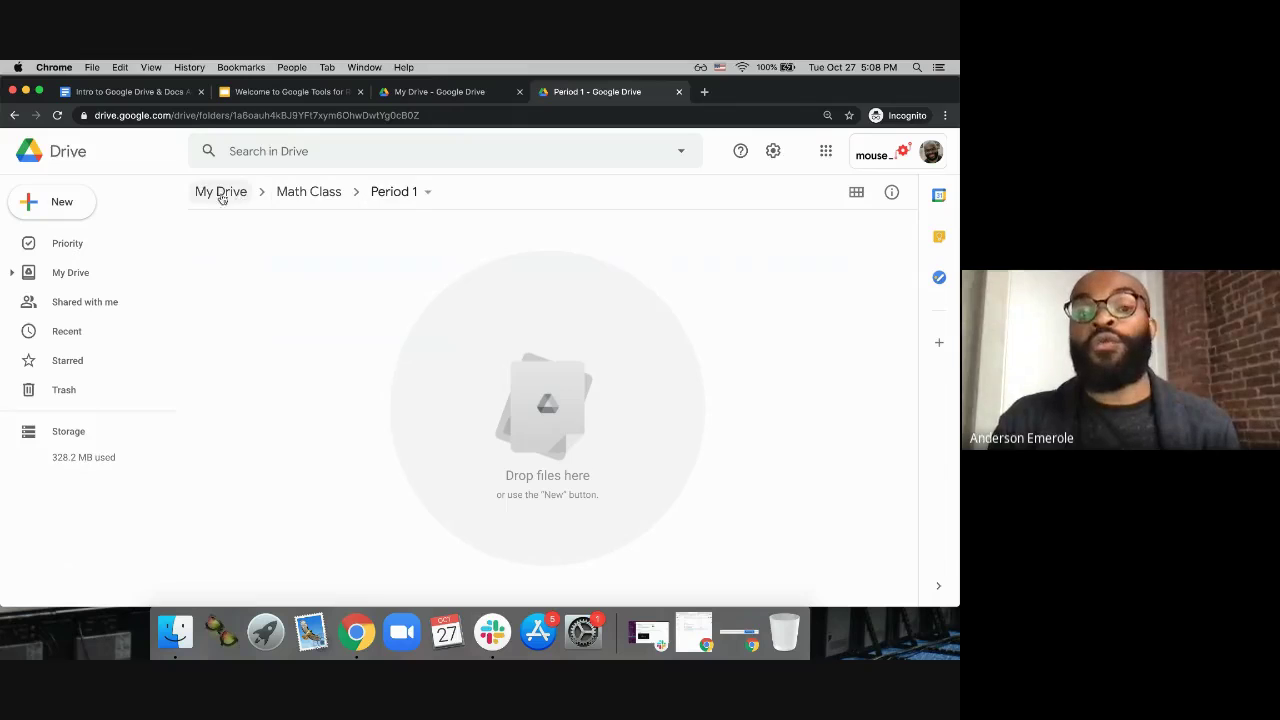
pyautogui.click(302, 192)
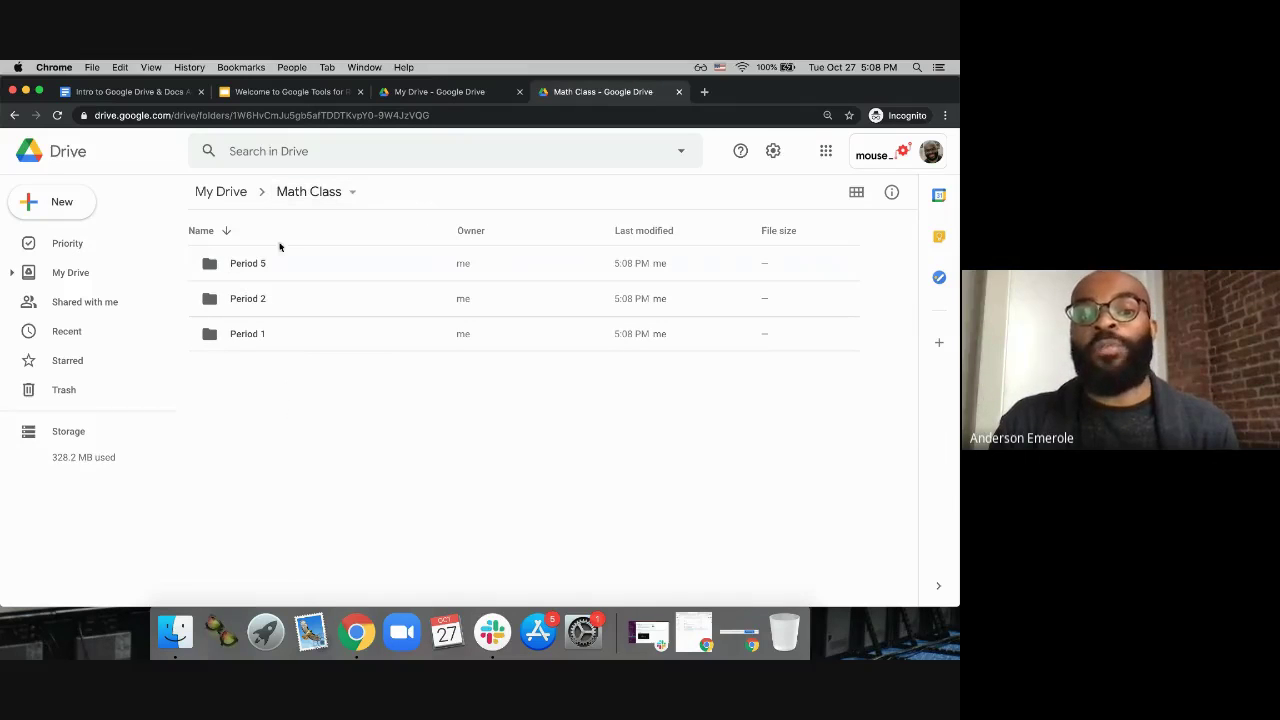
pyautogui.click(215, 195)
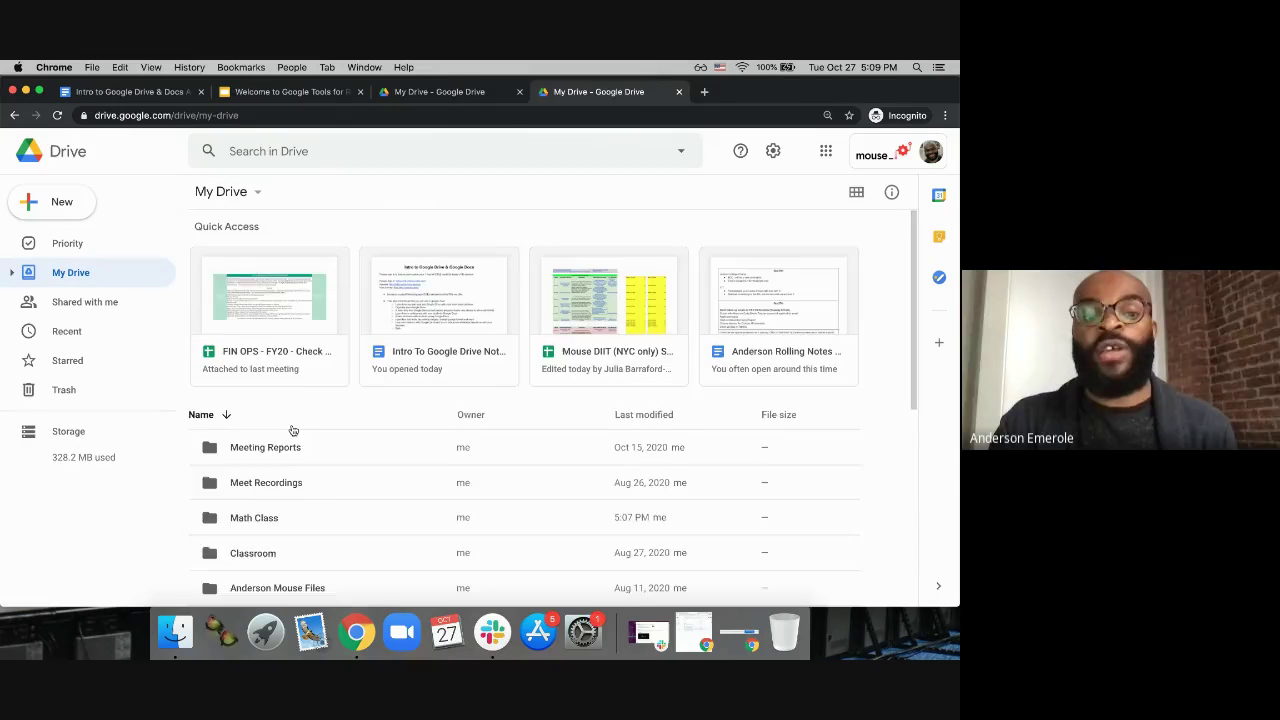
pyautogui.scroll(-3, 293, 430)
pyautogui.scroll(1, 294, 428)
pyautogui.click(252, 447)
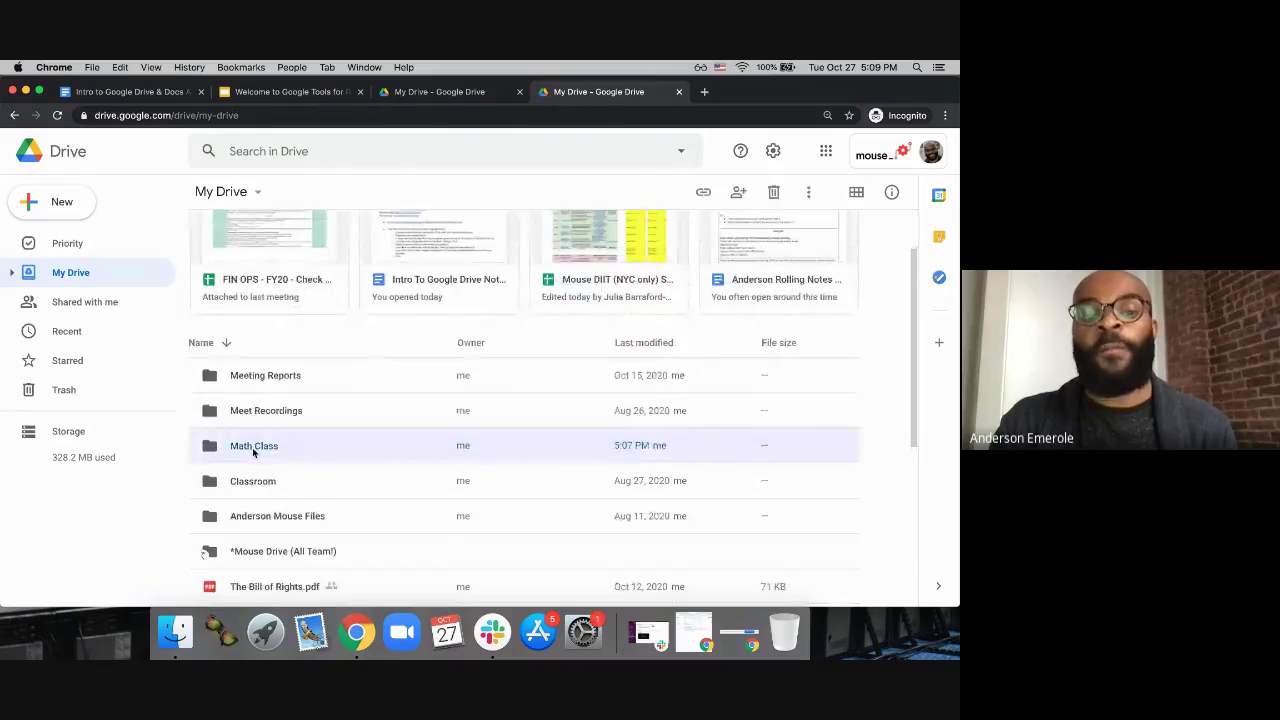
pyautogui.doubleClick(252, 447)
pyautogui.doubleClick(263, 299)
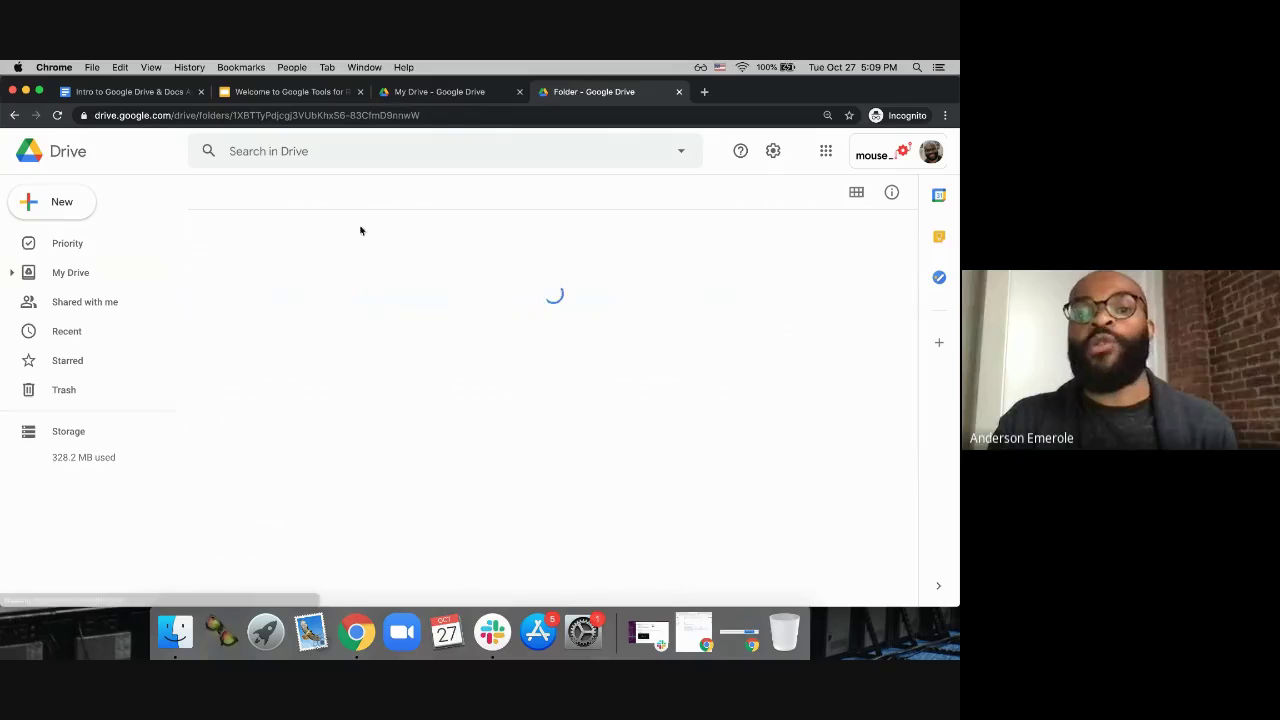
pyautogui.click(303, 191)
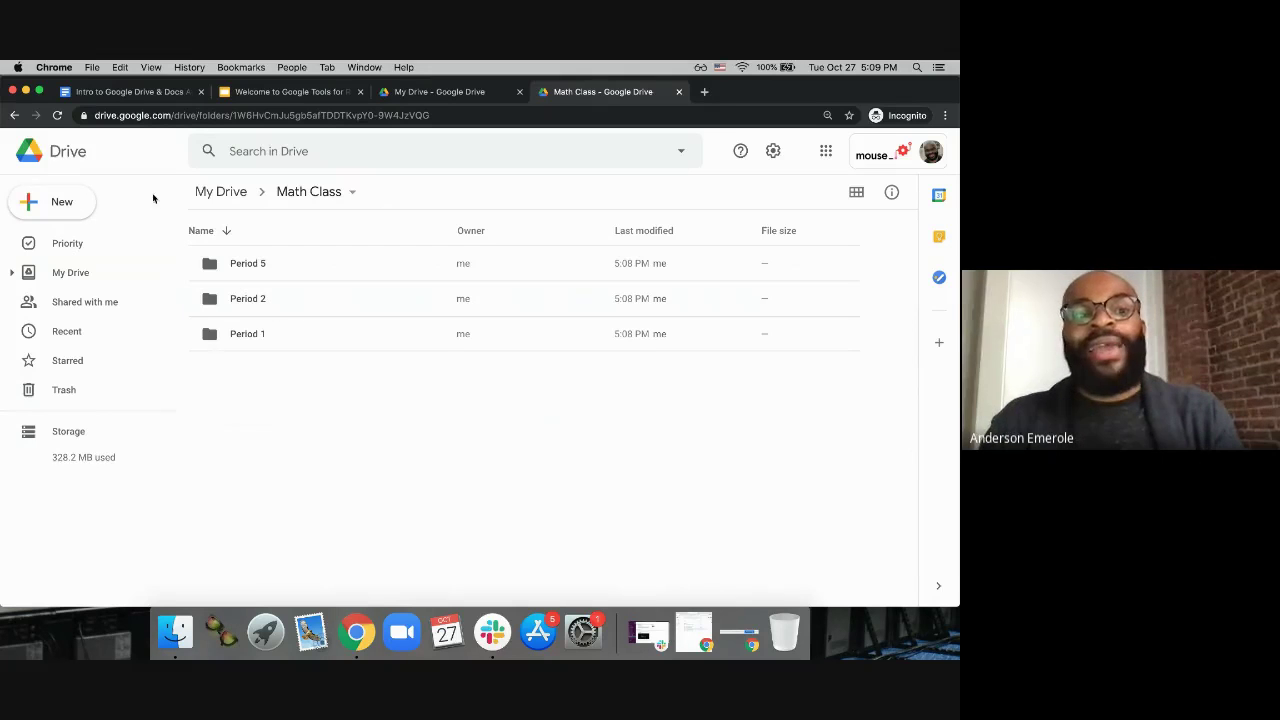
# Step: Create a blank Google Docs document in Math Class and set page zoom to 90%
pyautogui.click(61, 205)
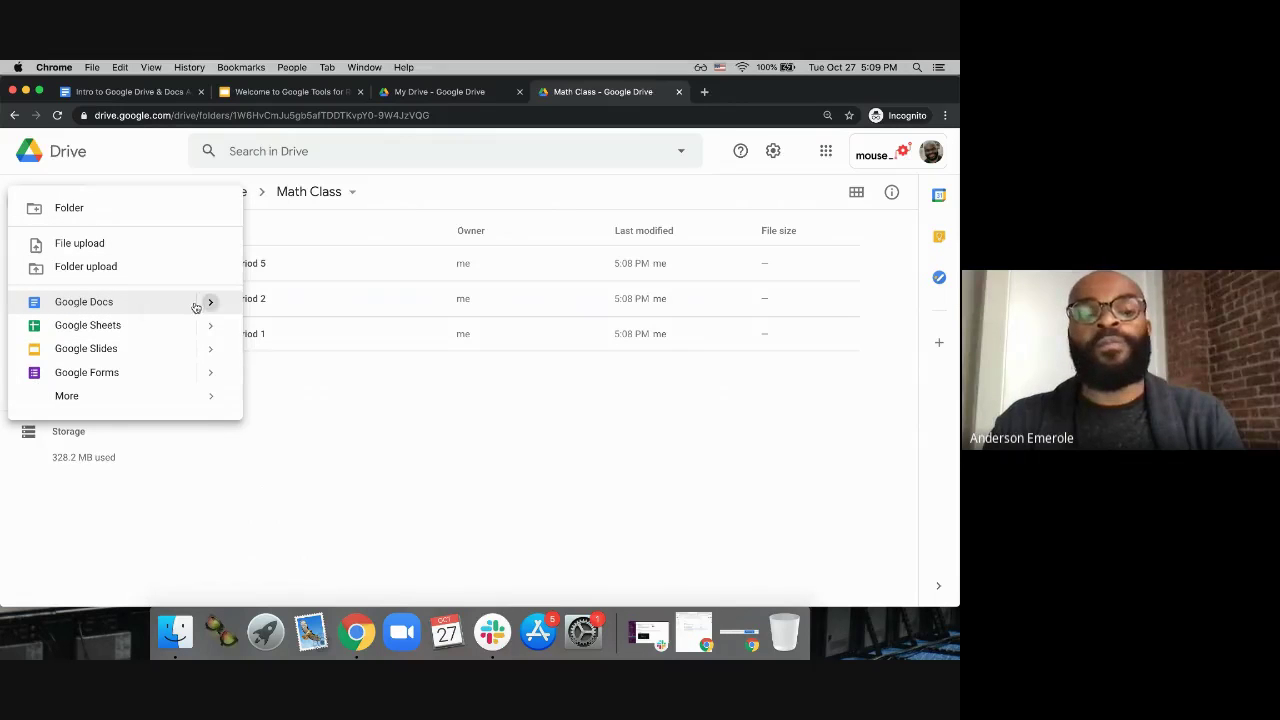
pyautogui.moveTo(206, 301)
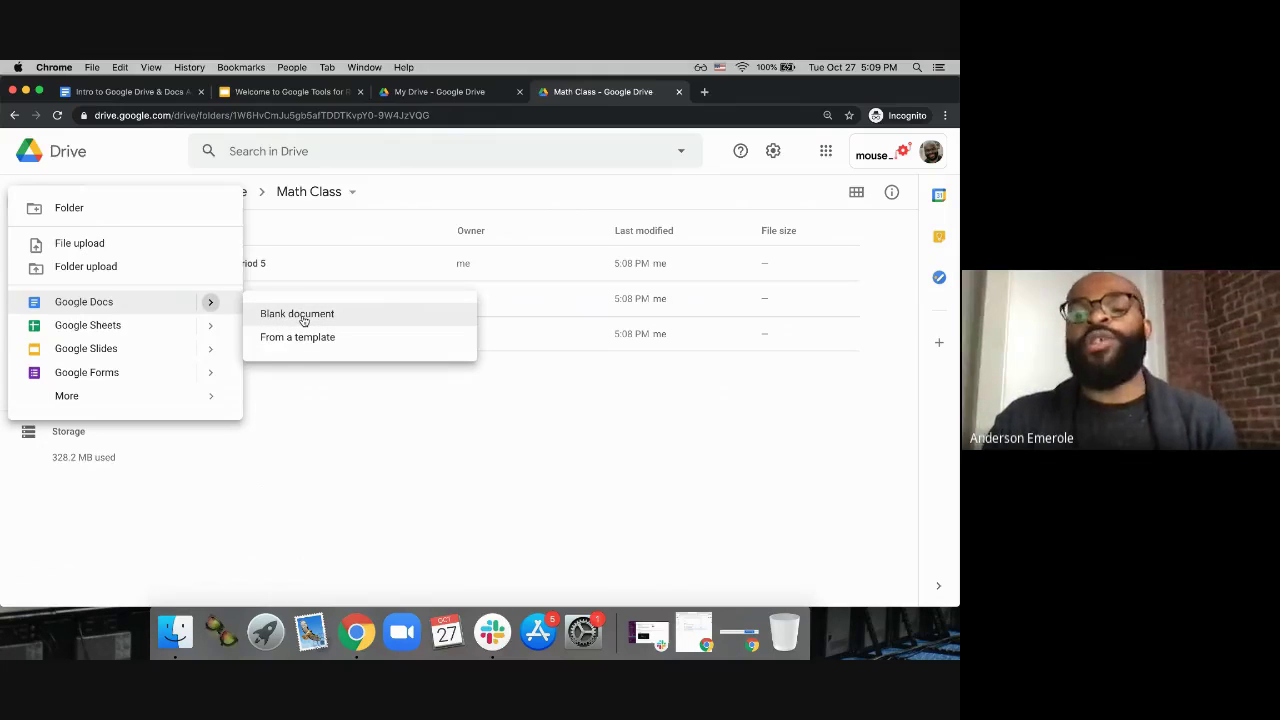
pyautogui.click(304, 318)
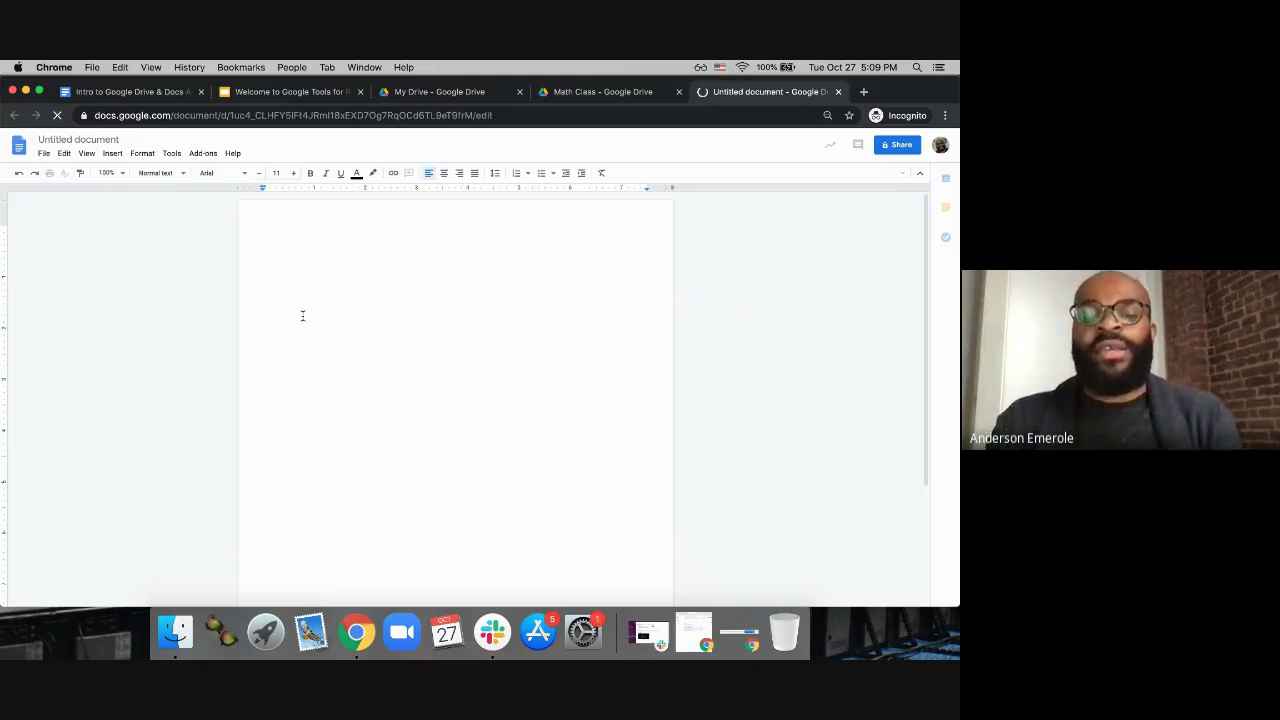
pyautogui.press('super+minus')
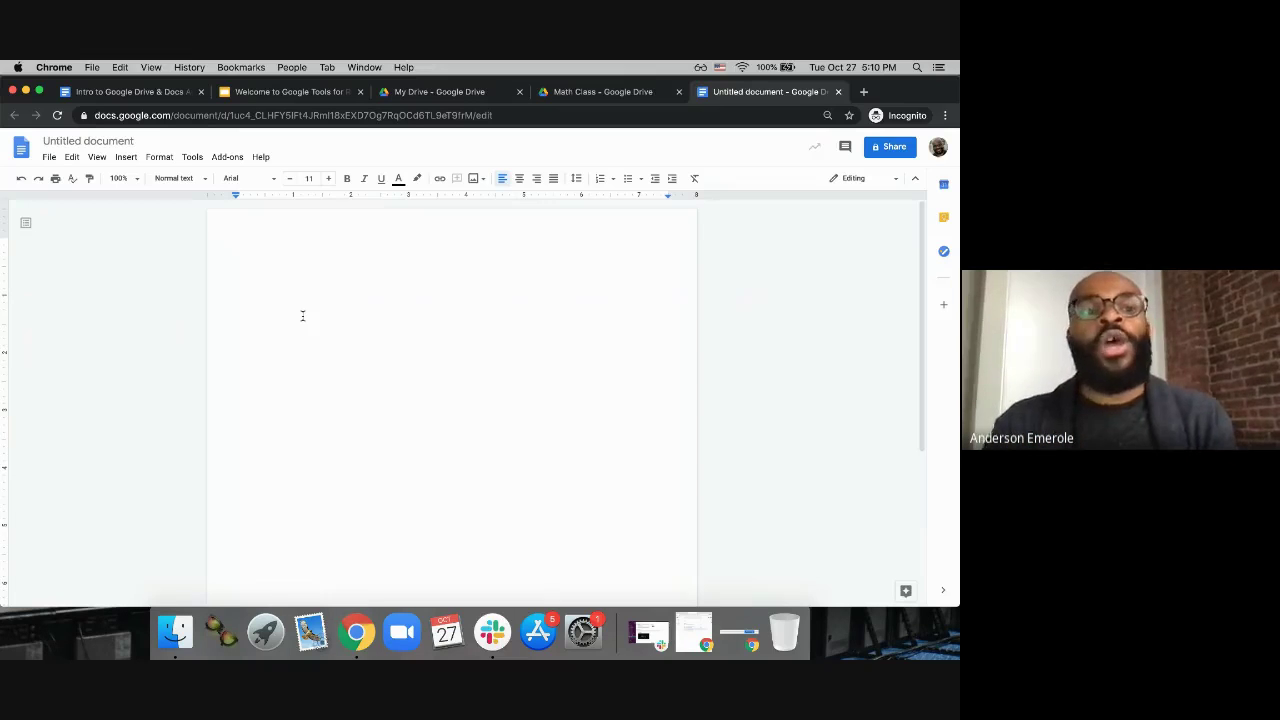
# Step: Retitle the untitled document as 'Math Classwork'
pyautogui.click(93, 143)
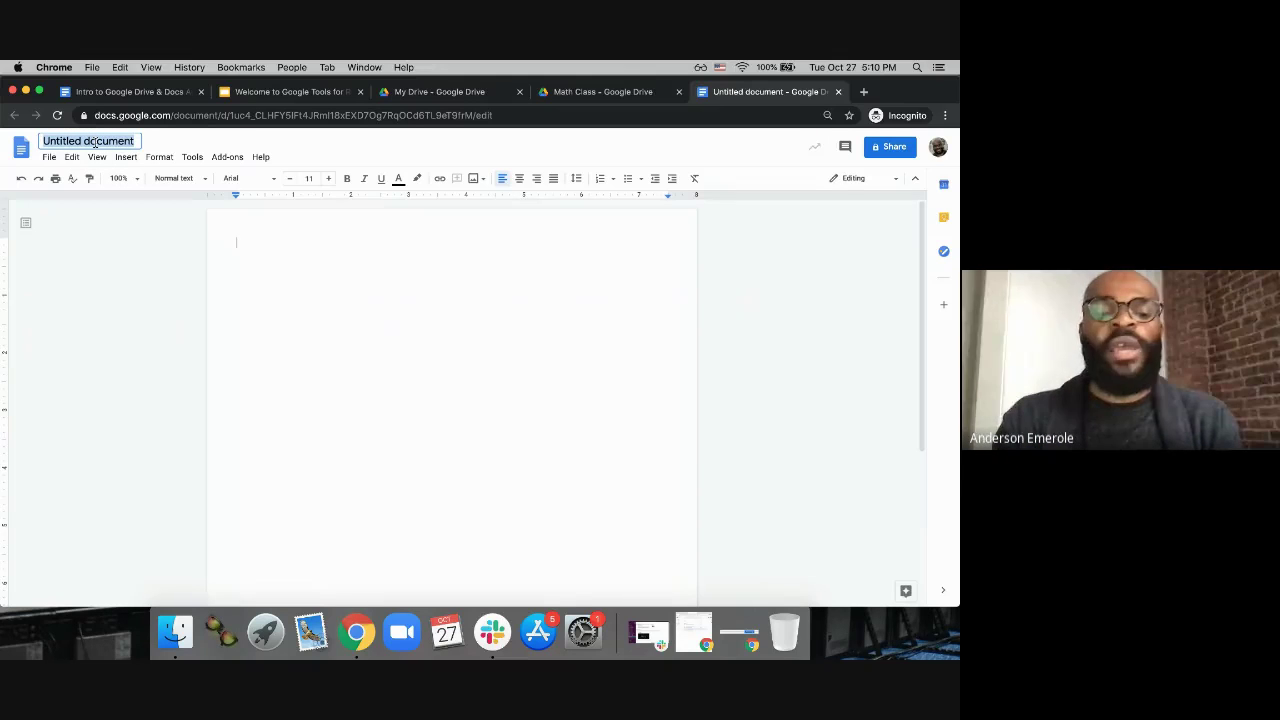
pyautogui.write('Math ')
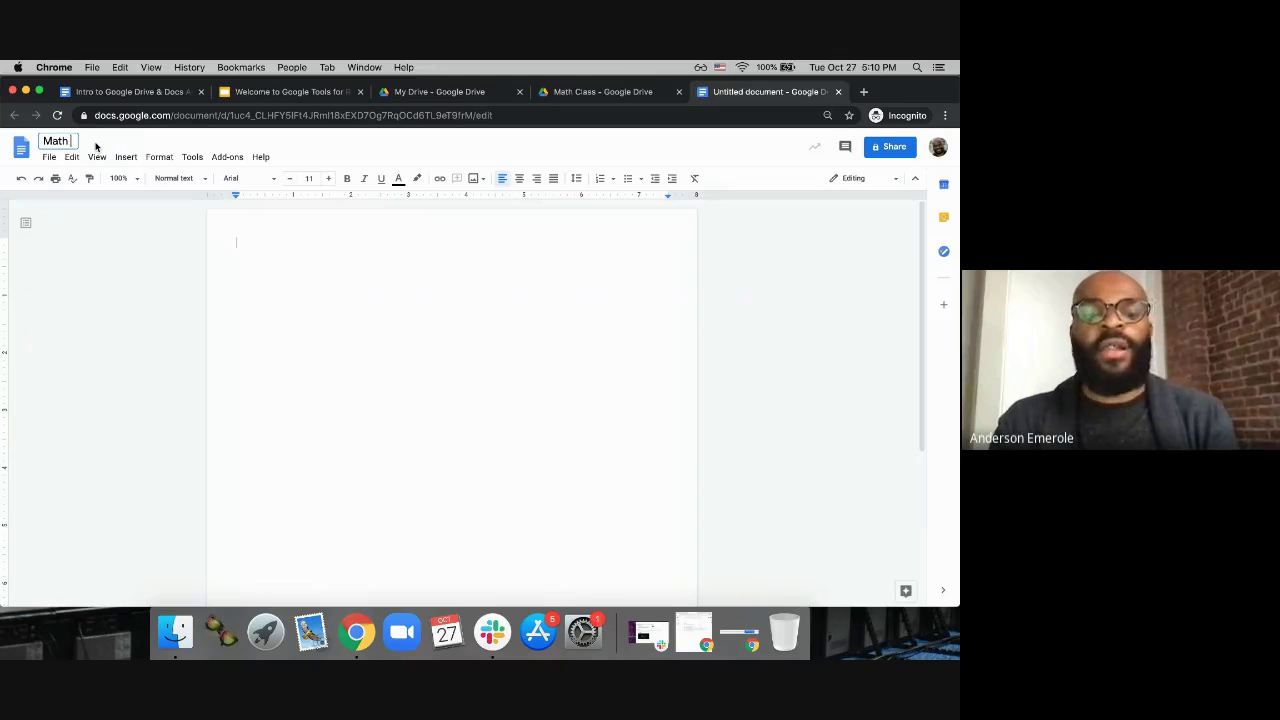
pyautogui.write('Classwork')
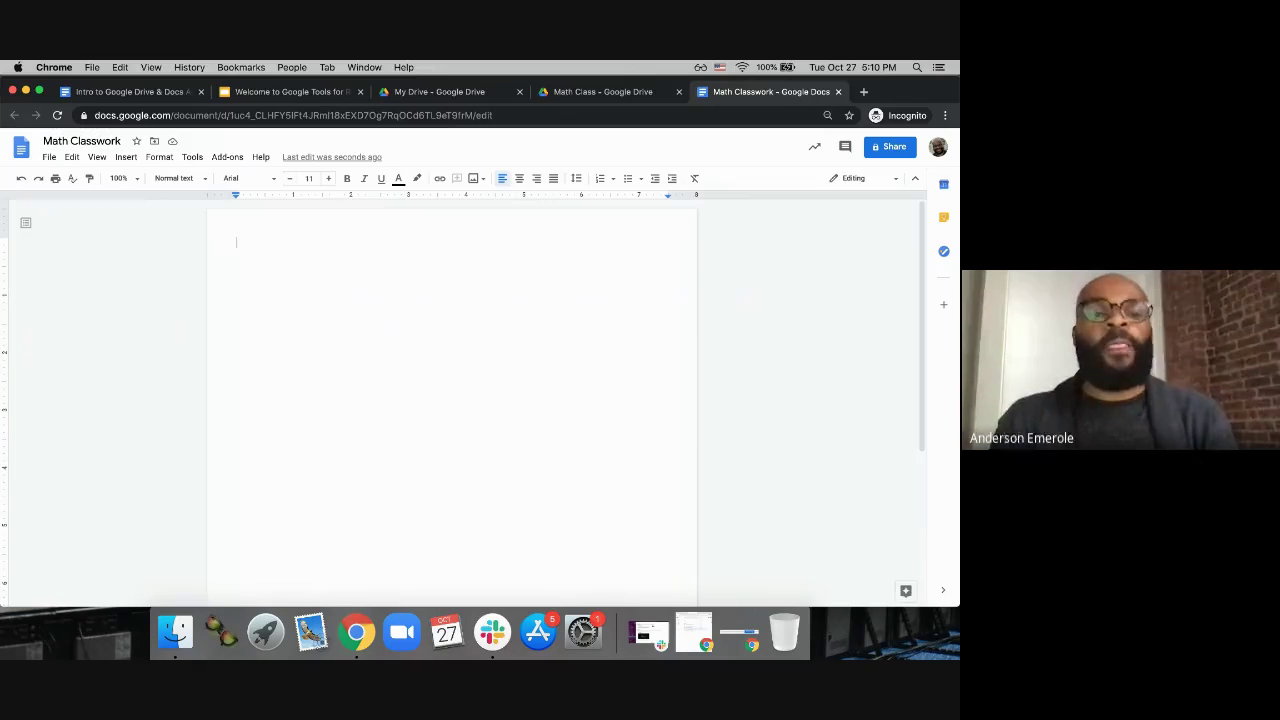
pyautogui.press('super+a')
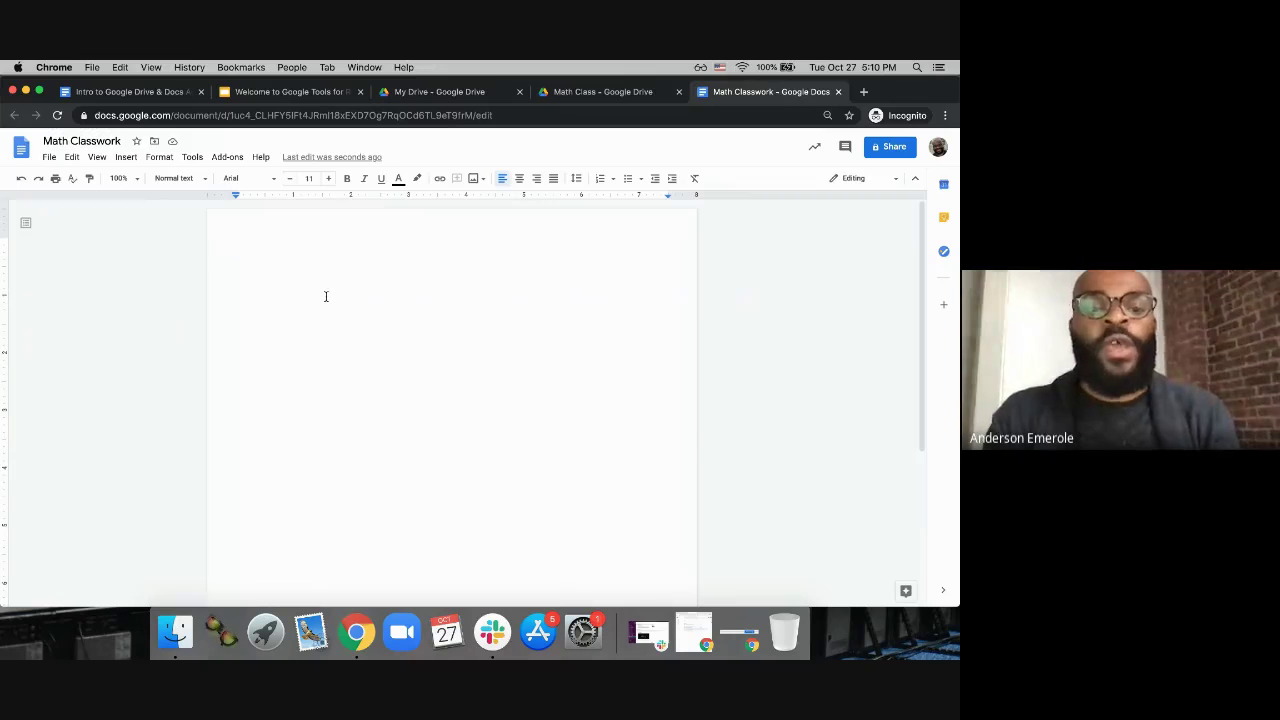
# Step: Type 'Welcome to our math class. Hope you enjoy!', accept the period fix, and select it
pyautogui.write('Welcome to our math class Hope you enjoy!')
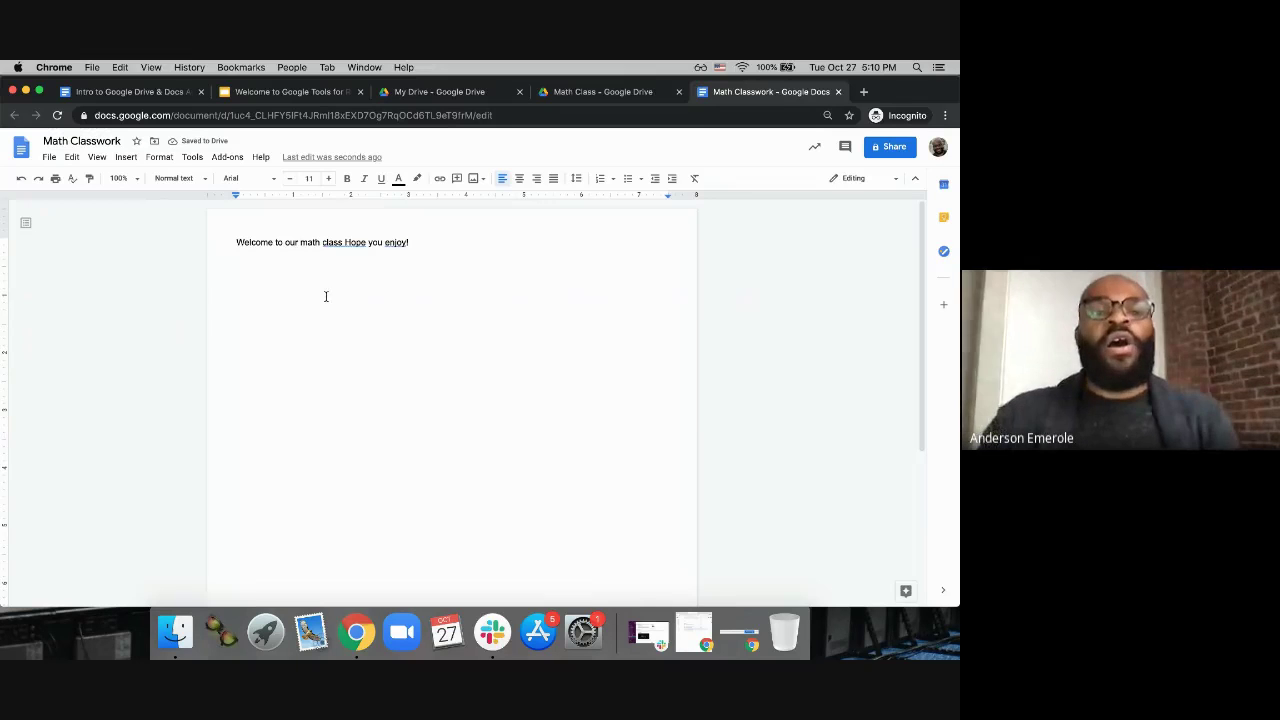
pyautogui.click(345, 242)
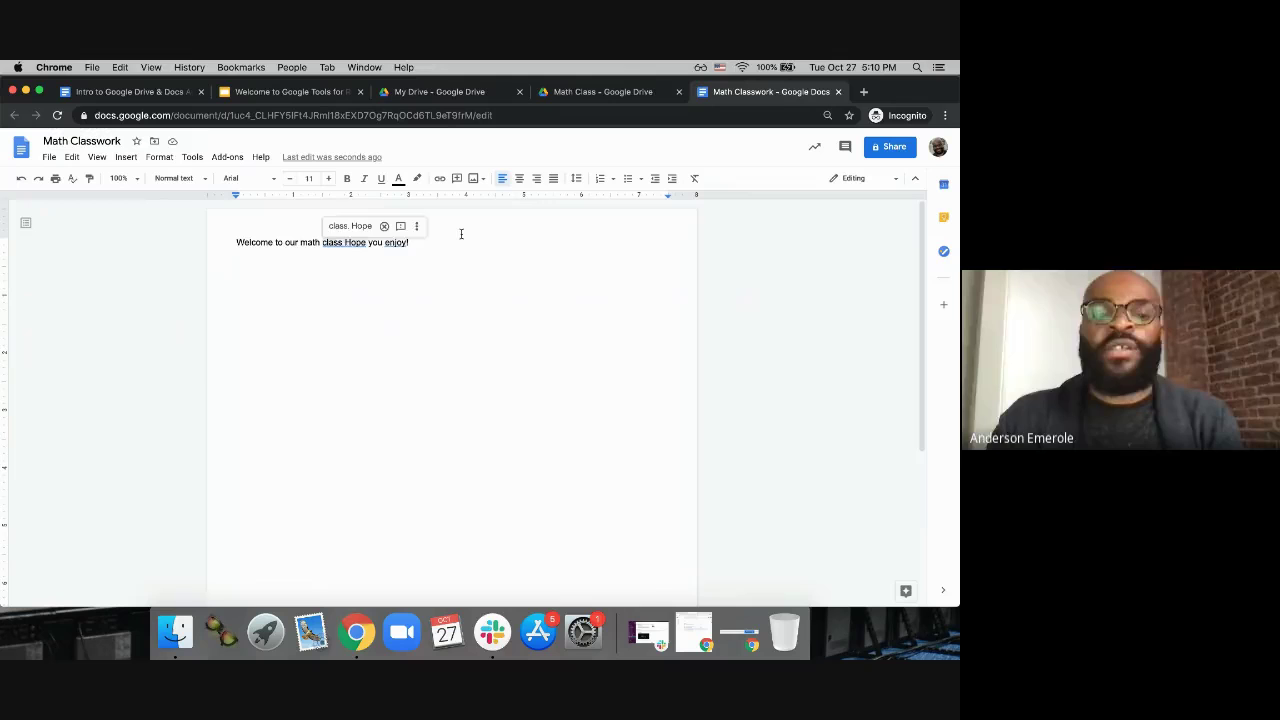
pyautogui.click(422, 226)
pyautogui.press('BackSpace')
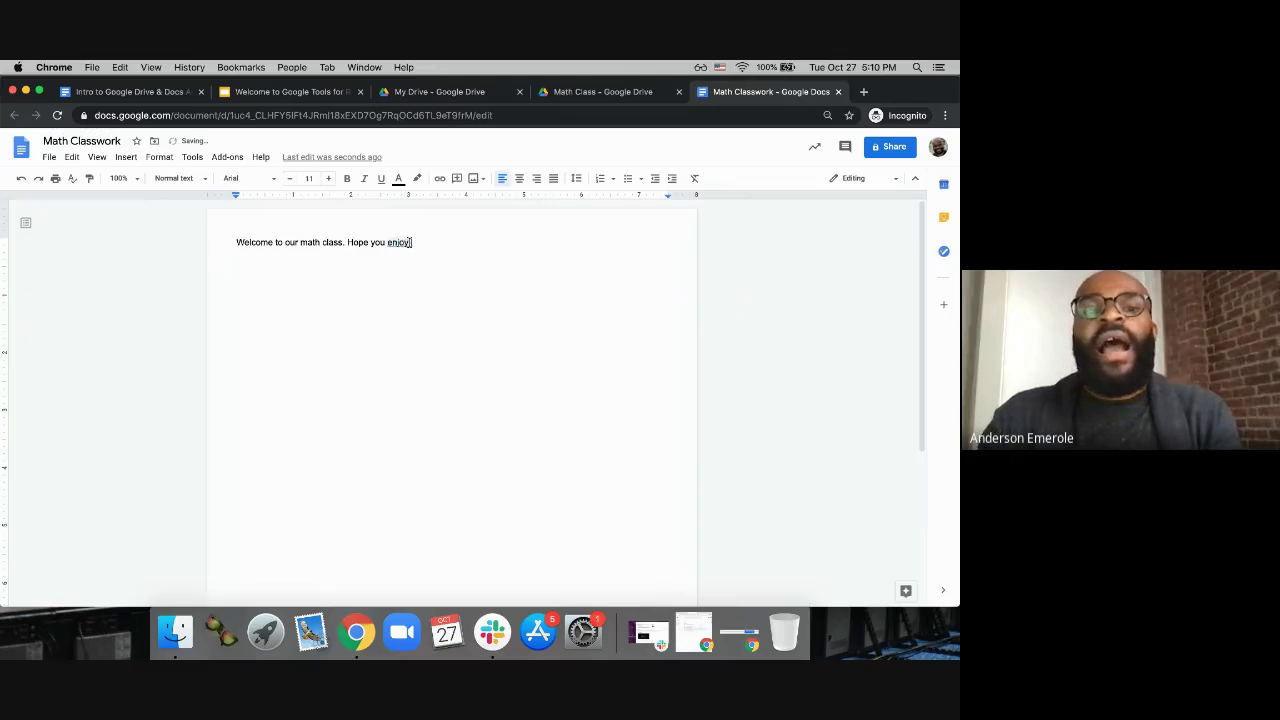
pyautogui.write('!')
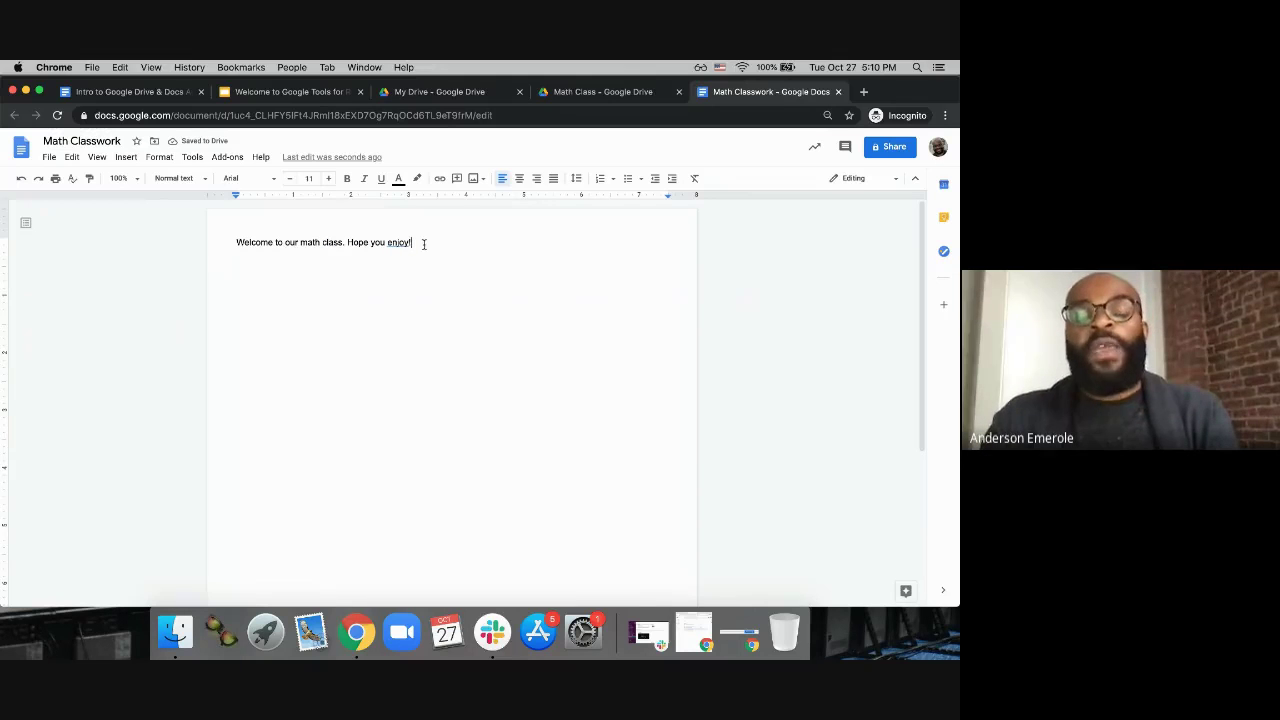
pyautogui.moveTo(424, 244); pyautogui.dragTo(234, 246)
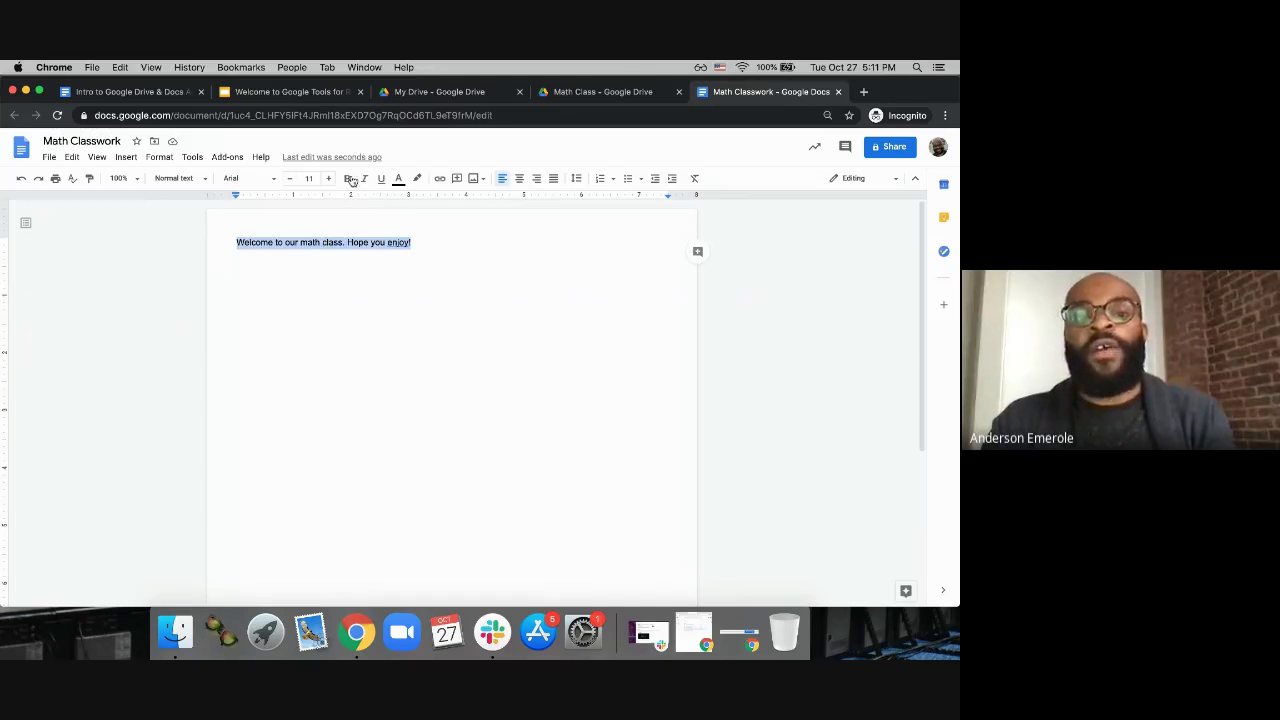
pyautogui.click(347, 178)
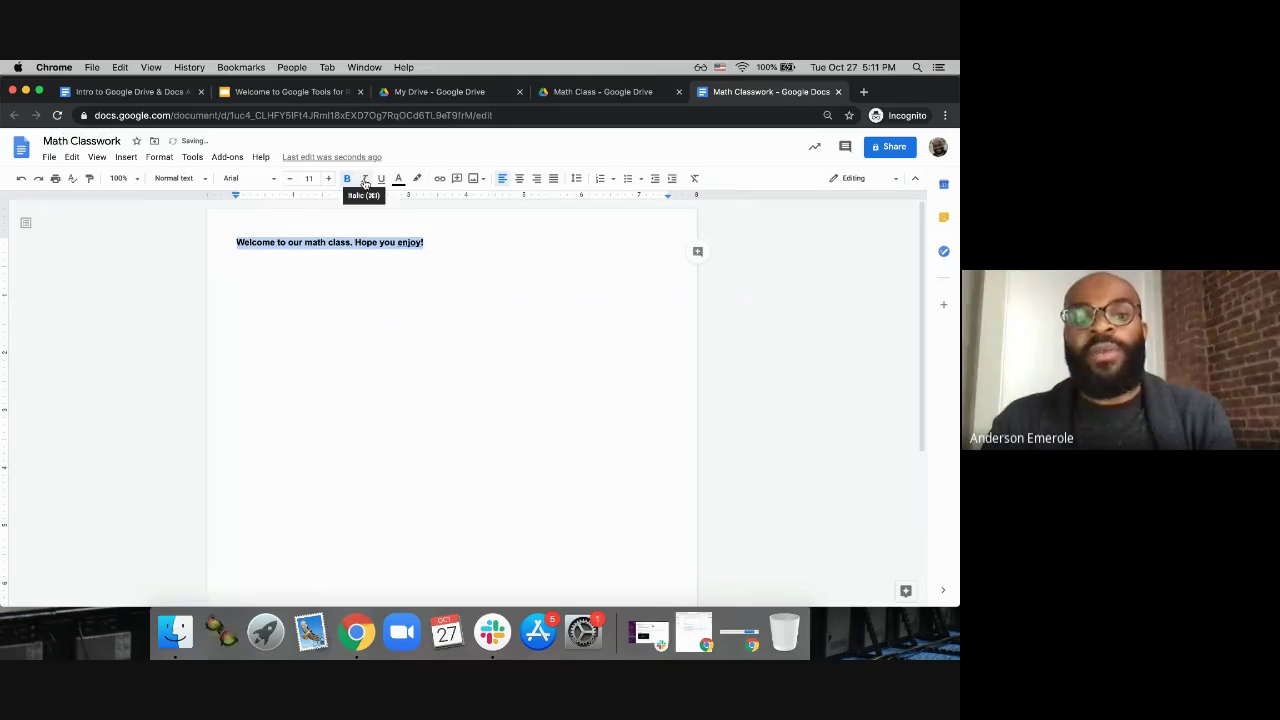
pyautogui.click(364, 178)
pyautogui.click(382, 178)
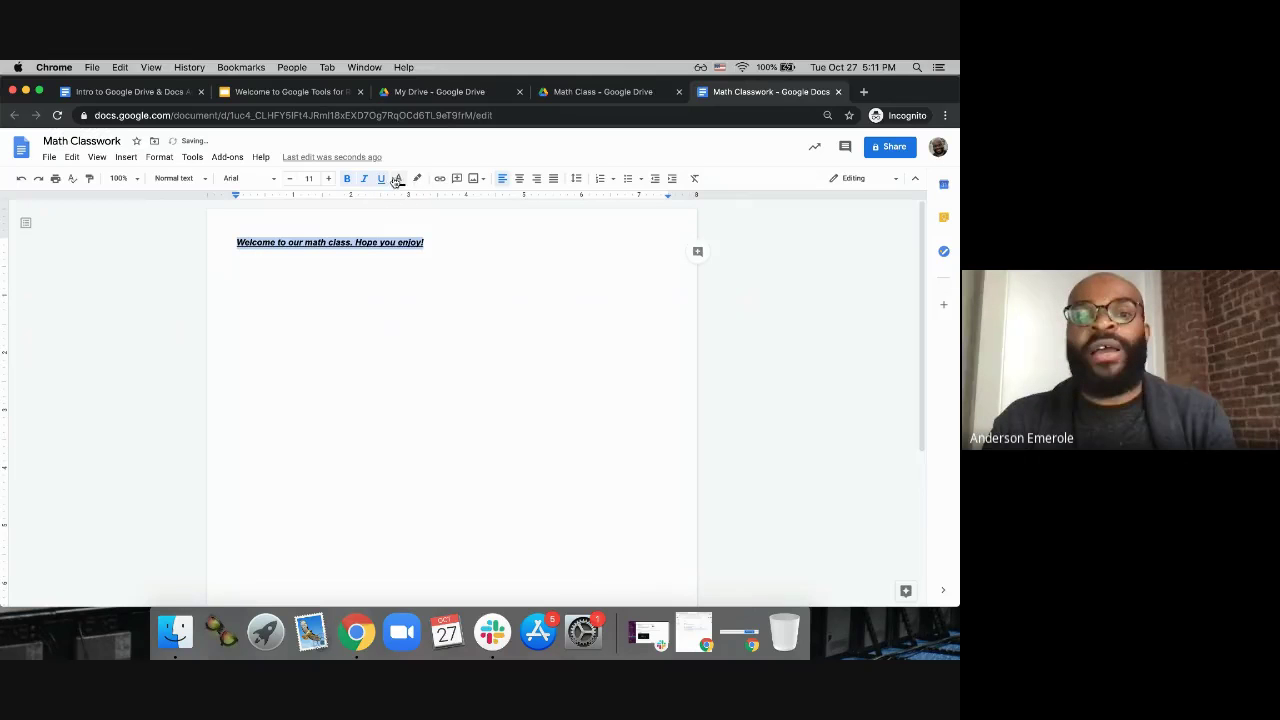
pyautogui.click(398, 180)
pyautogui.click(416, 212)
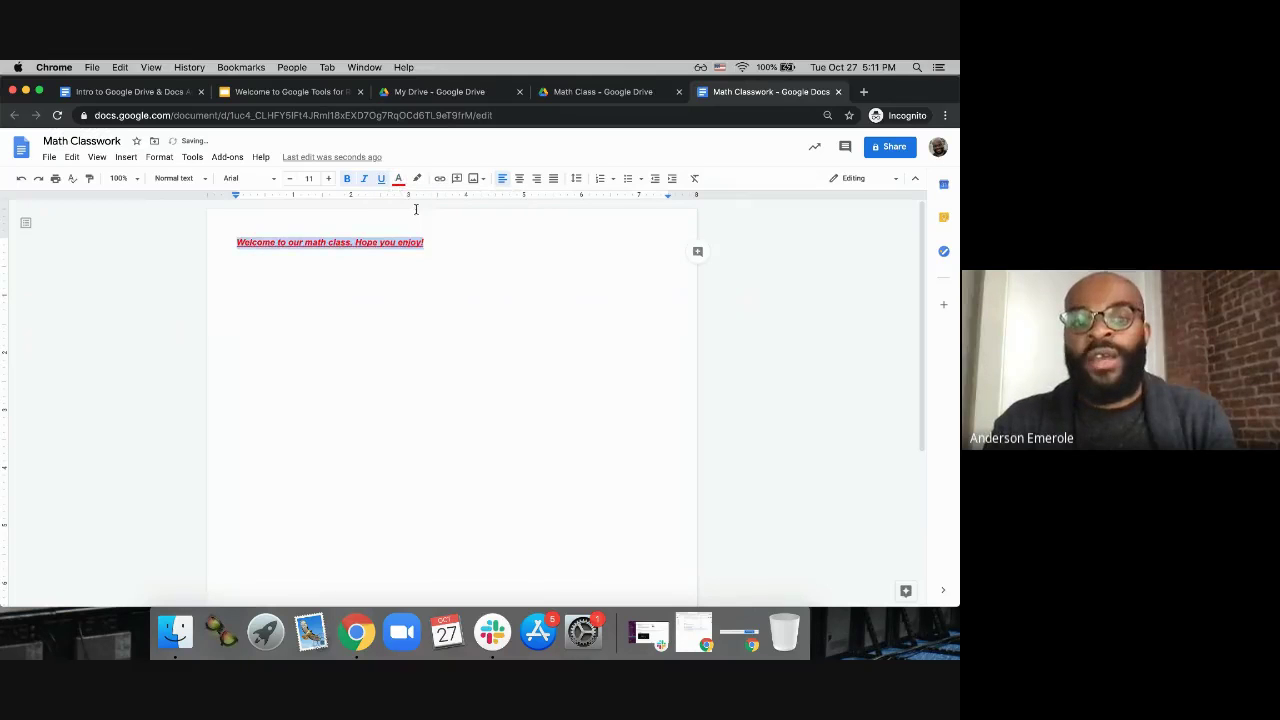
pyautogui.click(309, 179)
pyautogui.click(328, 178)
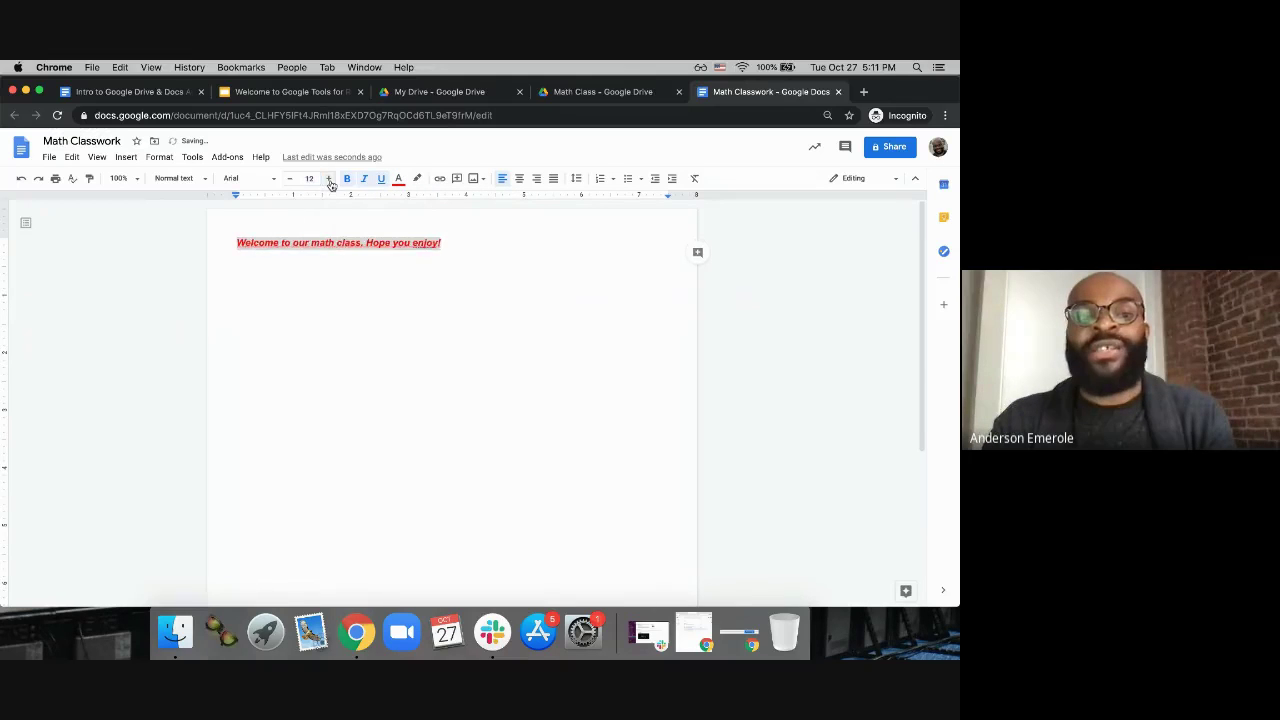
pyautogui.click(329, 179)
pyautogui.click(328, 178)
pyautogui.click(328, 178)
pyautogui.click(328, 178)
pyautogui.click(328, 178)
pyautogui.click(328, 178)
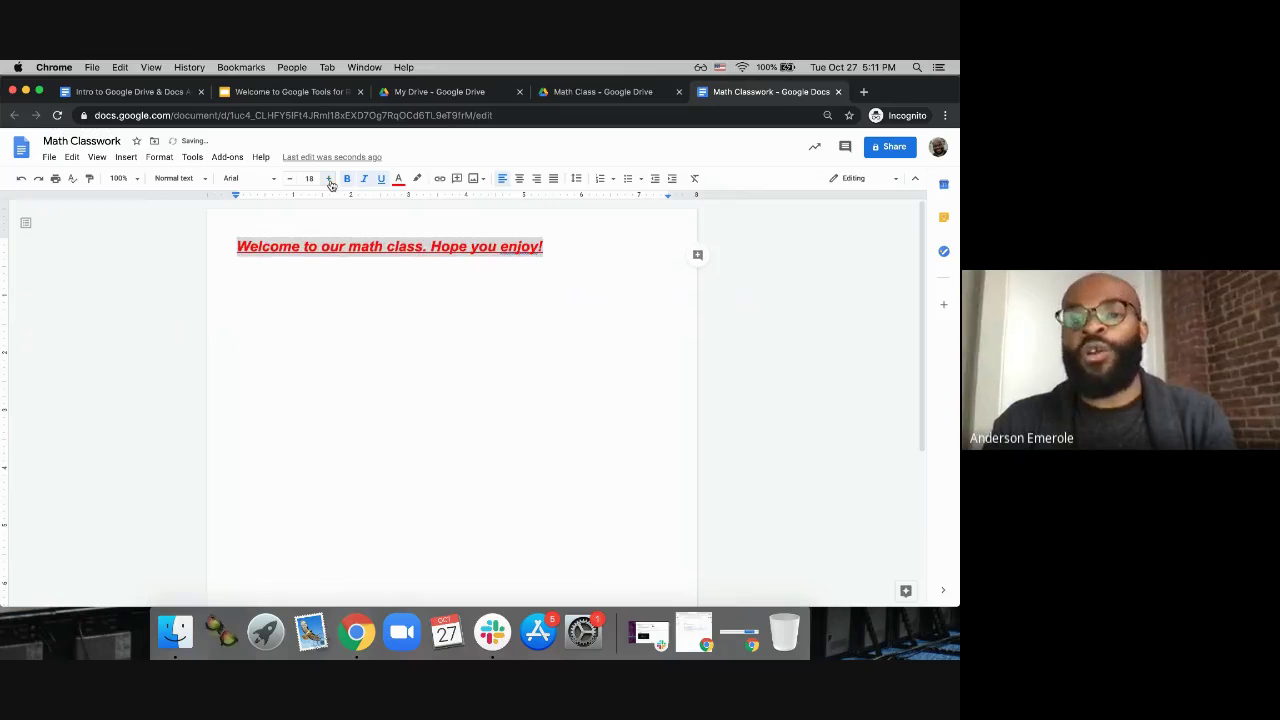
pyautogui.click(418, 179)
pyautogui.click(459, 231)
pyautogui.click(505, 264)
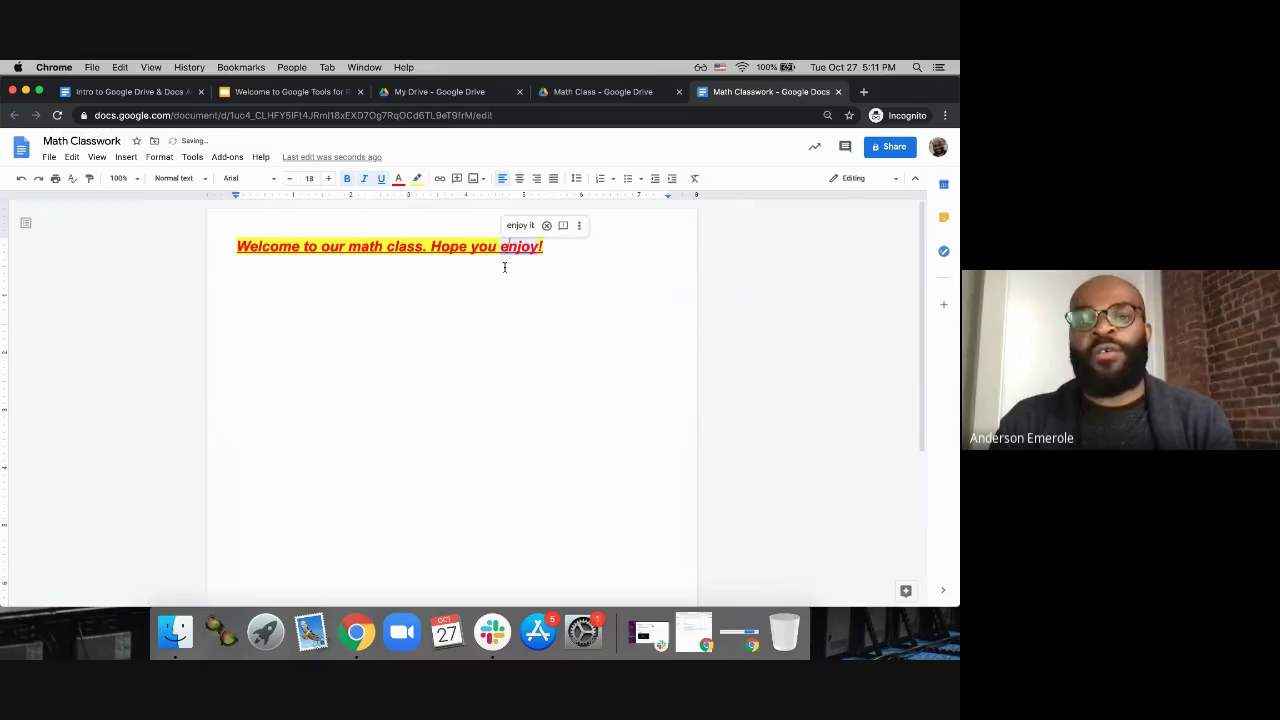
pyautogui.tripleClick(554, 249)
pyautogui.press('super+backslash')
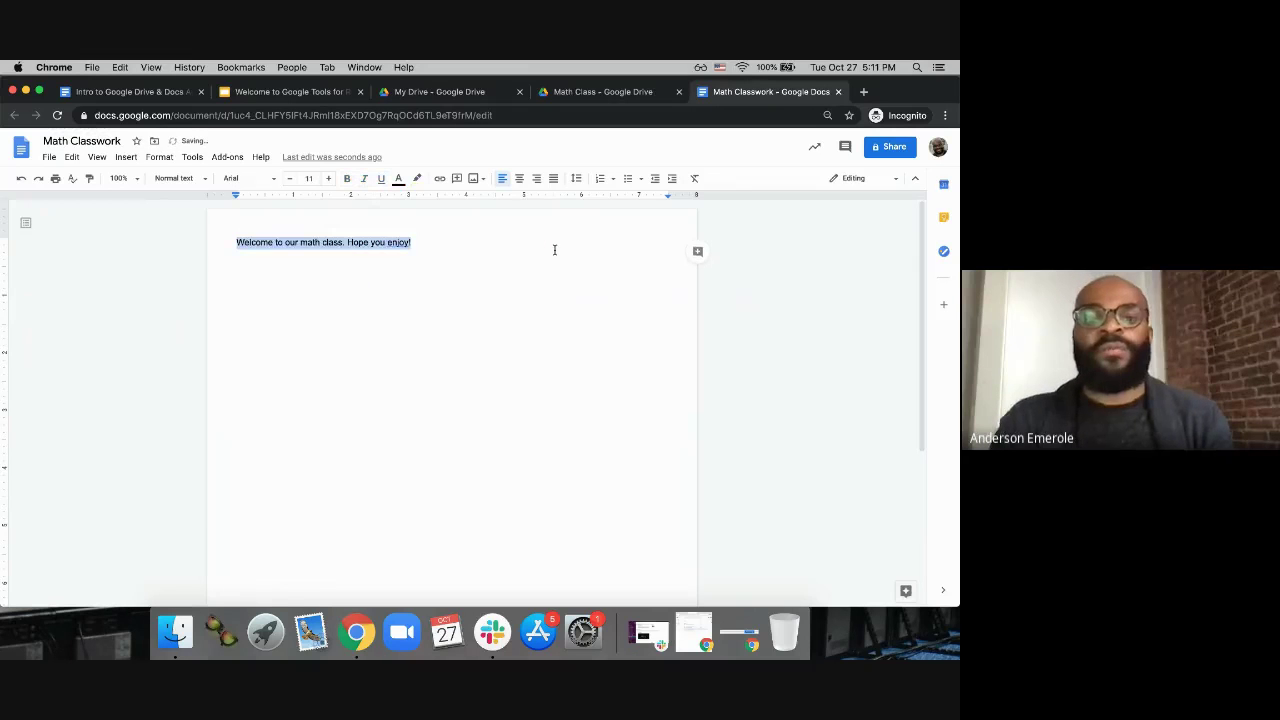
# Step: Format the word 'Hope' as bold, italic, underlined and red
pyautogui.click(398, 280)
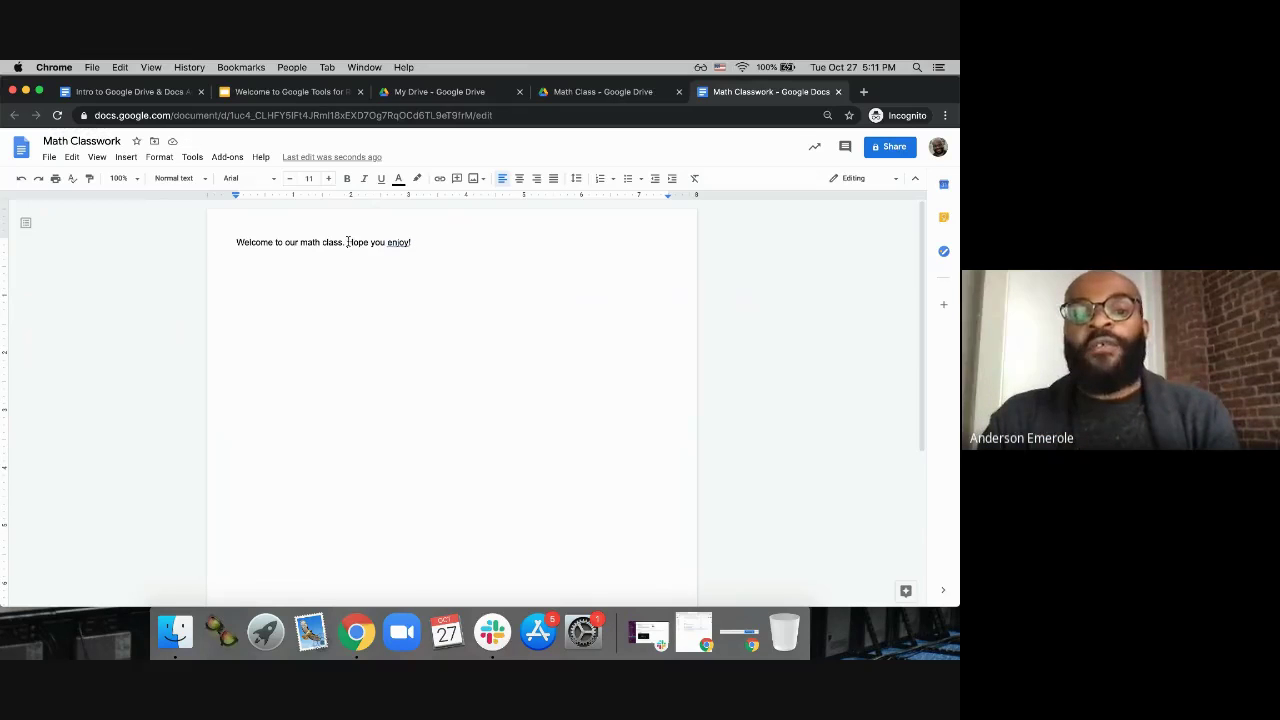
pyautogui.moveTo(347, 242); pyautogui.dragTo(367, 242)
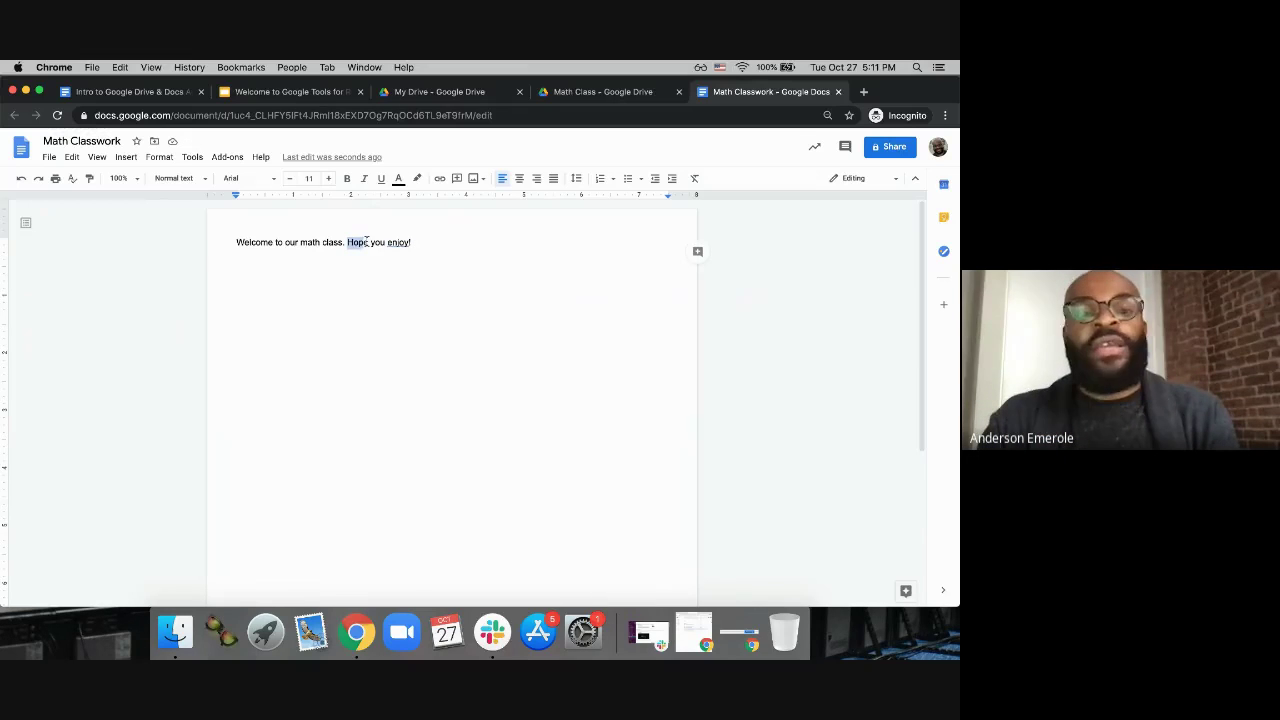
pyautogui.click(347, 178)
pyautogui.click(381, 179)
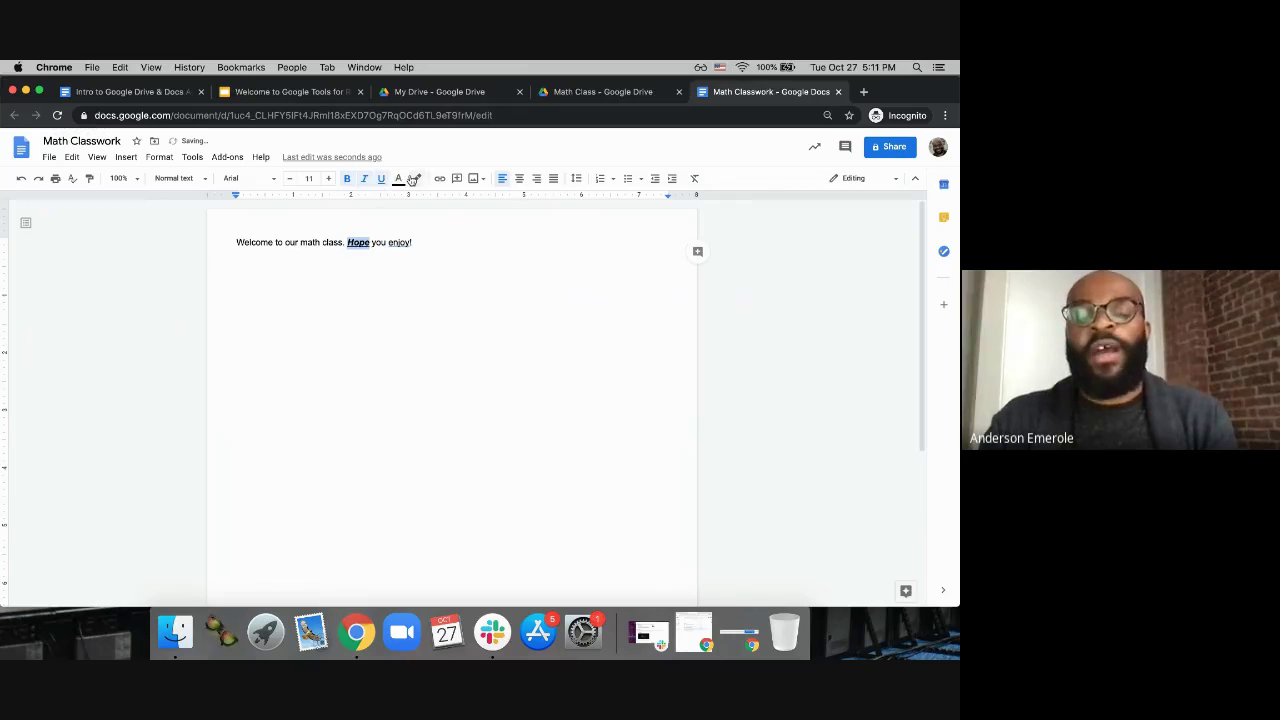
pyautogui.click(399, 180)
pyautogui.click(416, 211)
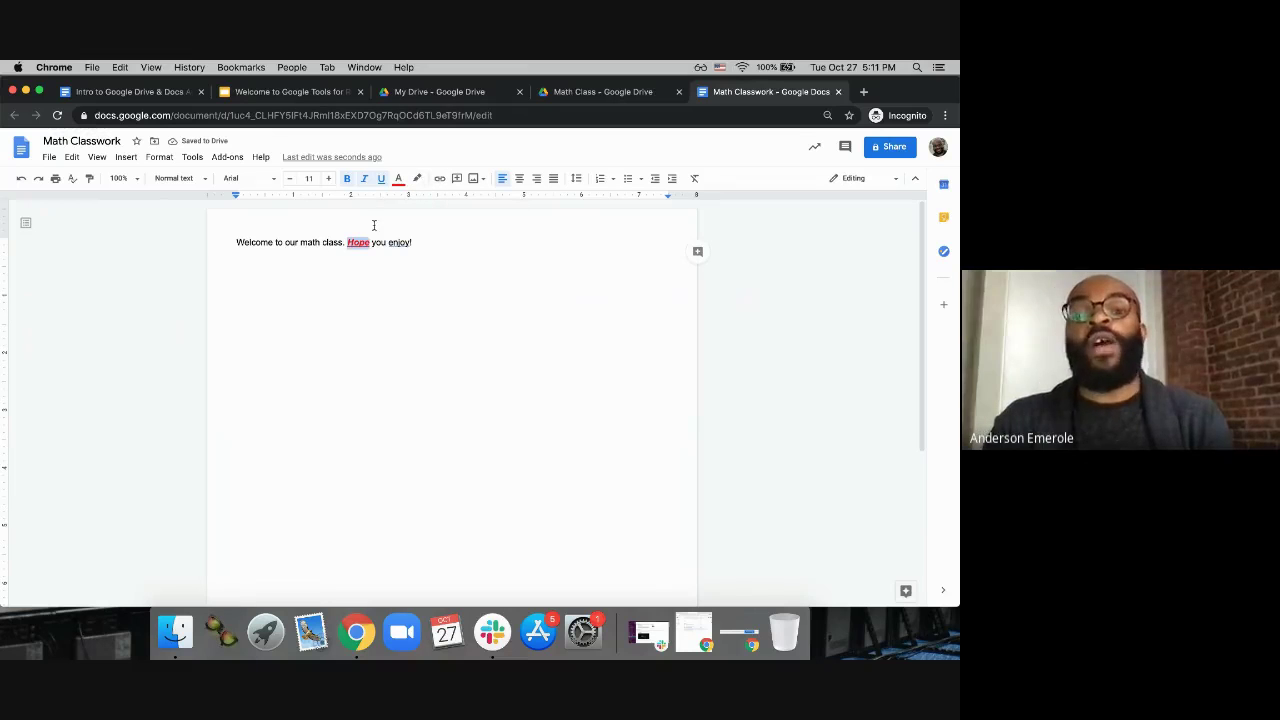
pyautogui.click(423, 241)
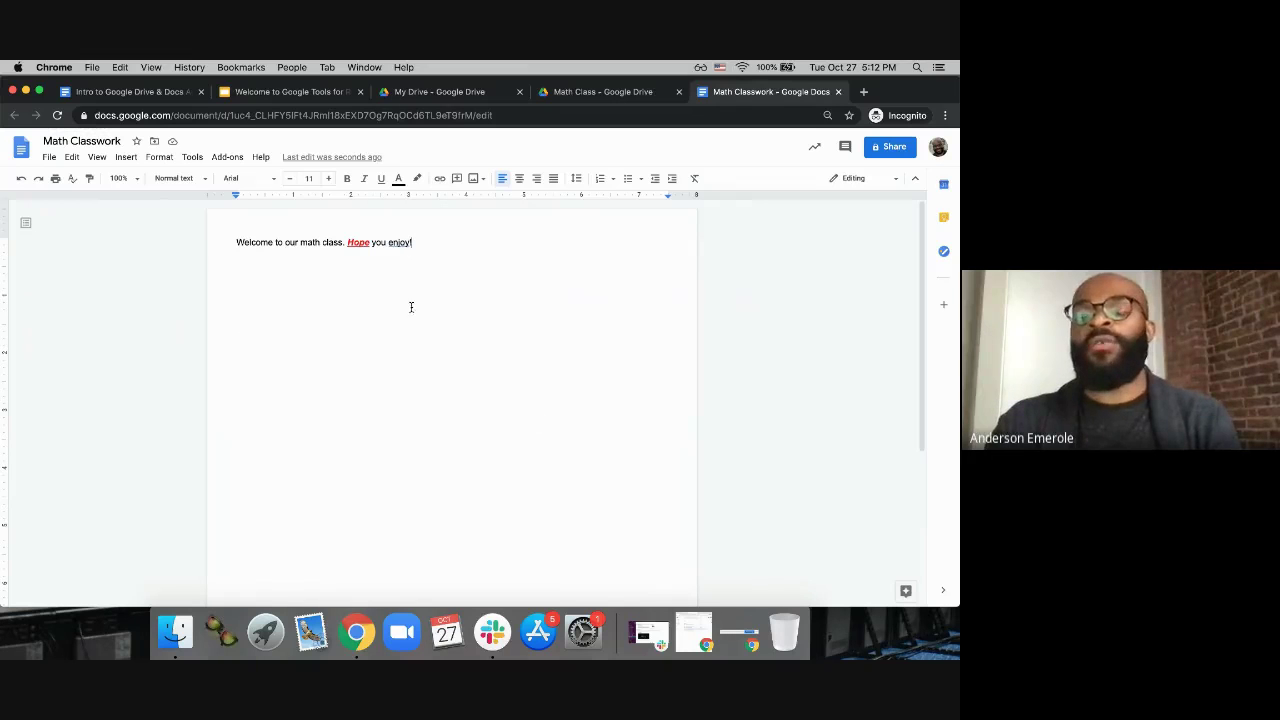
# Step: Highlight the welcome sentence in yellow
pyautogui.moveTo(411, 249); pyautogui.dragTo(224, 241)
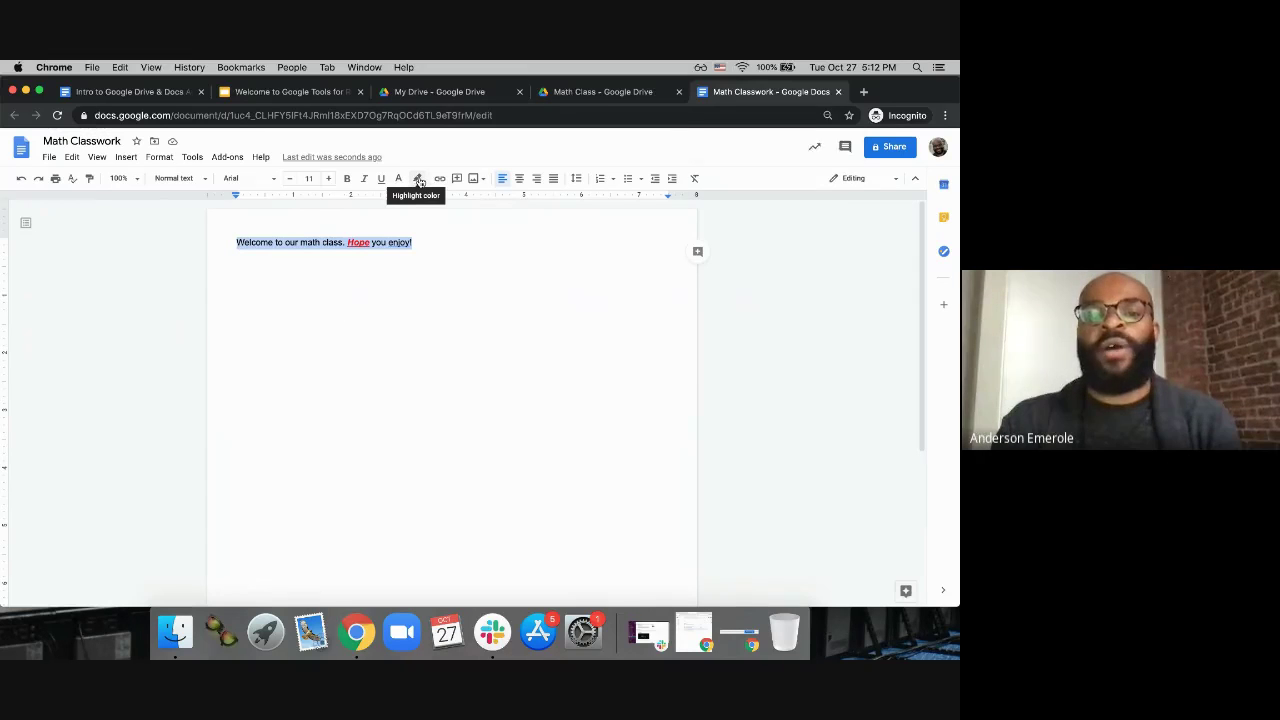
pyautogui.press('super+0')
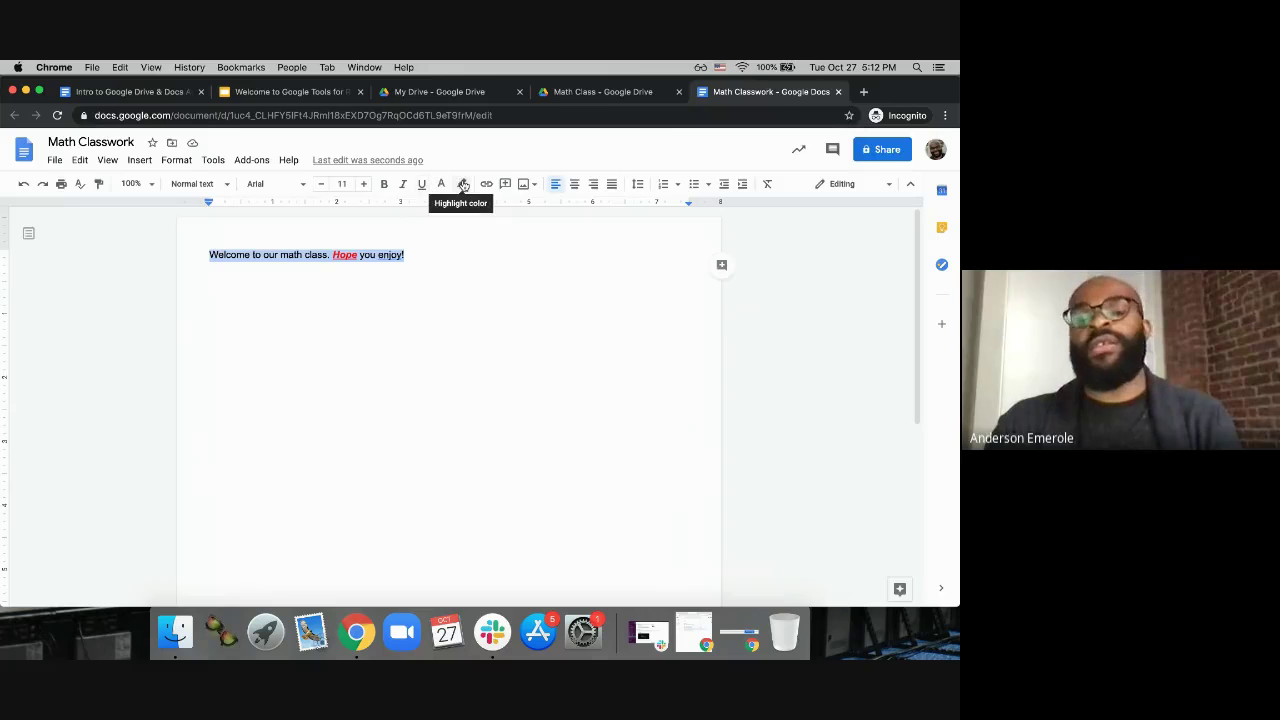
pyautogui.click(463, 185)
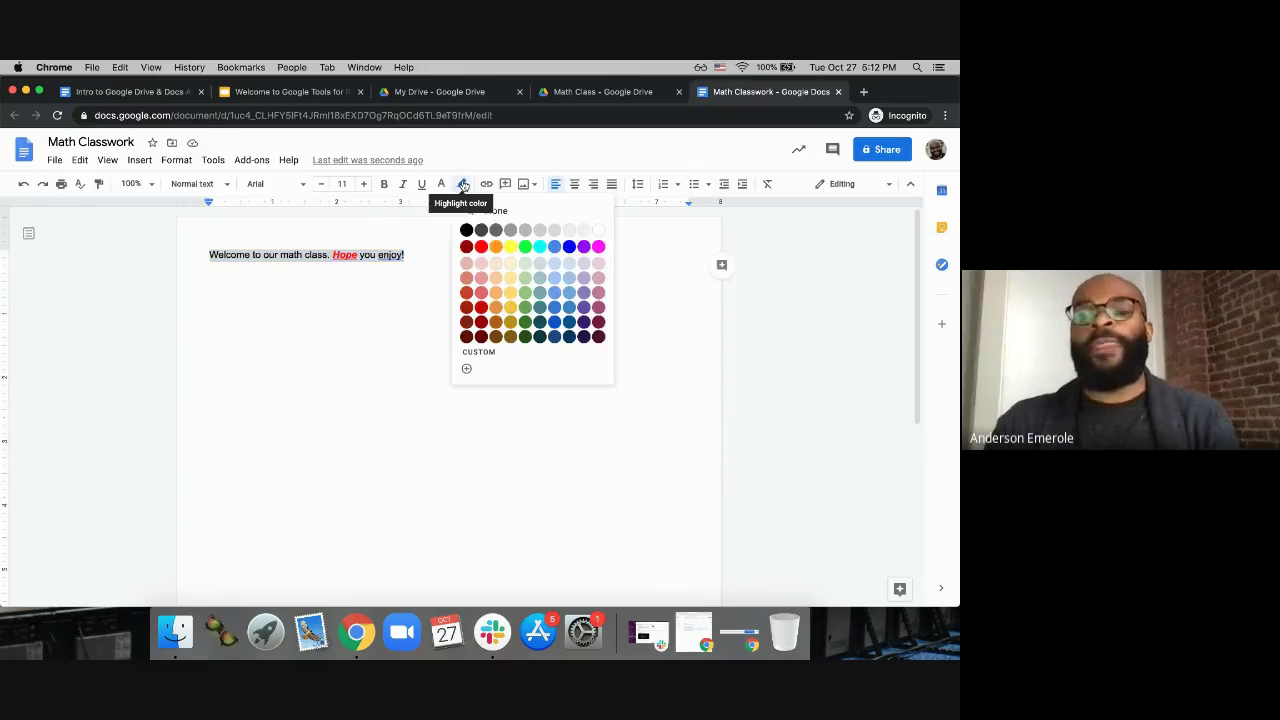
pyautogui.click(510, 246)
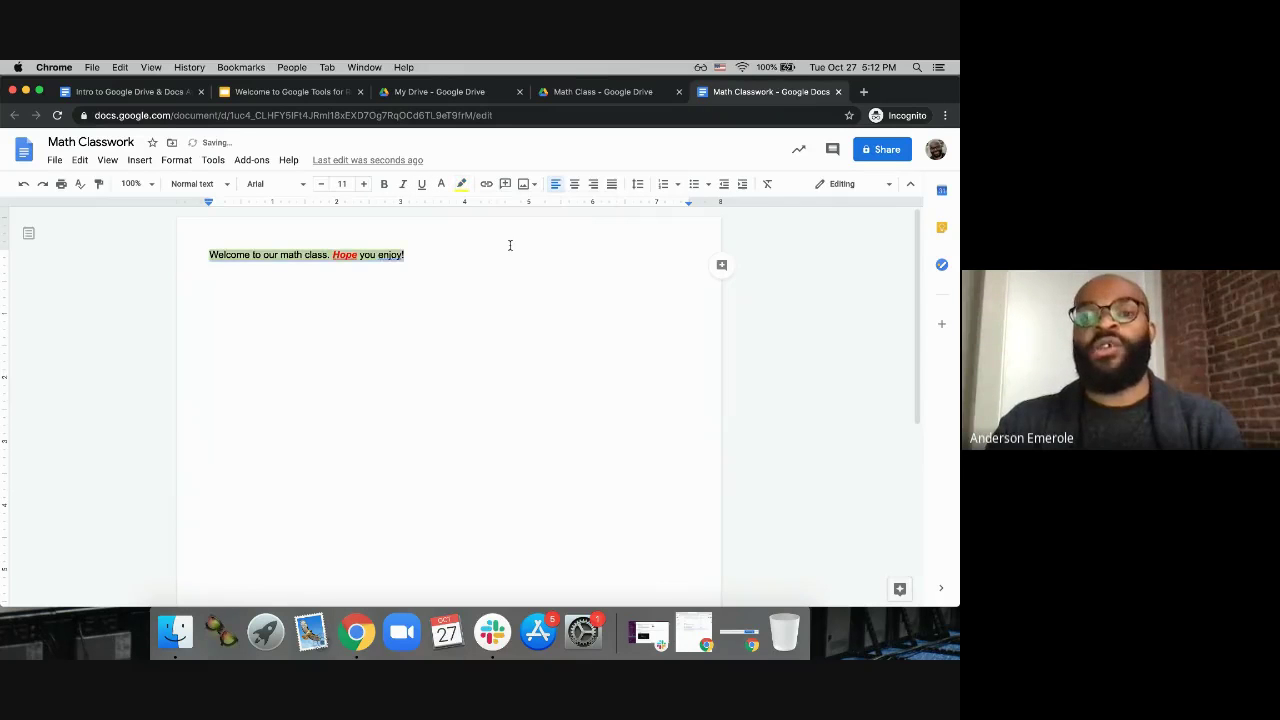
pyautogui.click(396, 298)
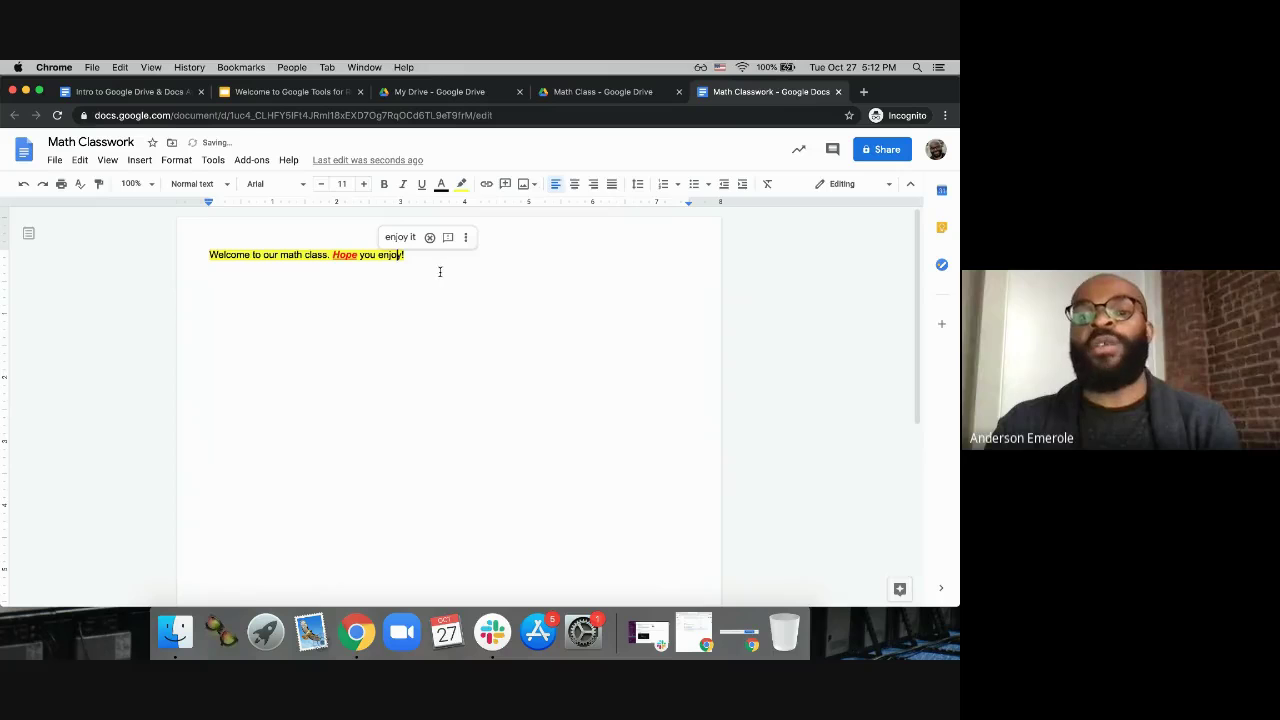
# Step: Reselect the whole welcome sentence and change its highlight to purple
pyautogui.click(421, 254)
pyautogui.tripleClick(421, 254)
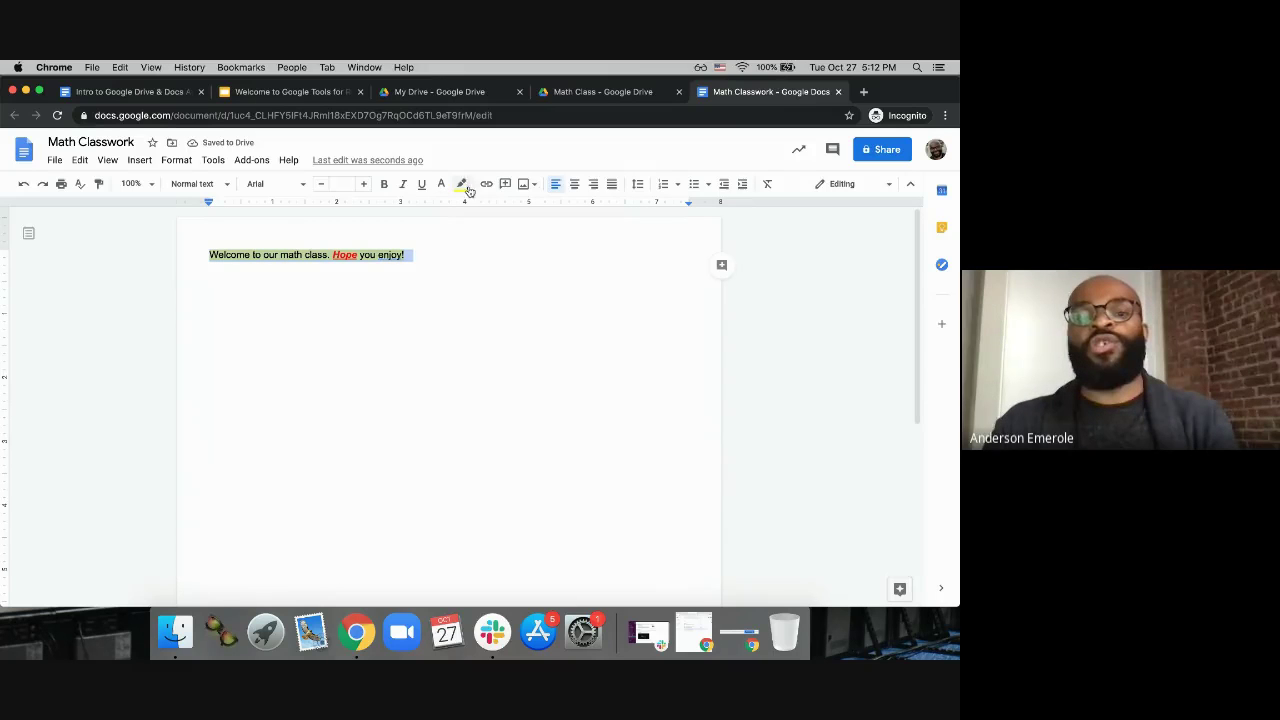
pyautogui.click(461, 183)
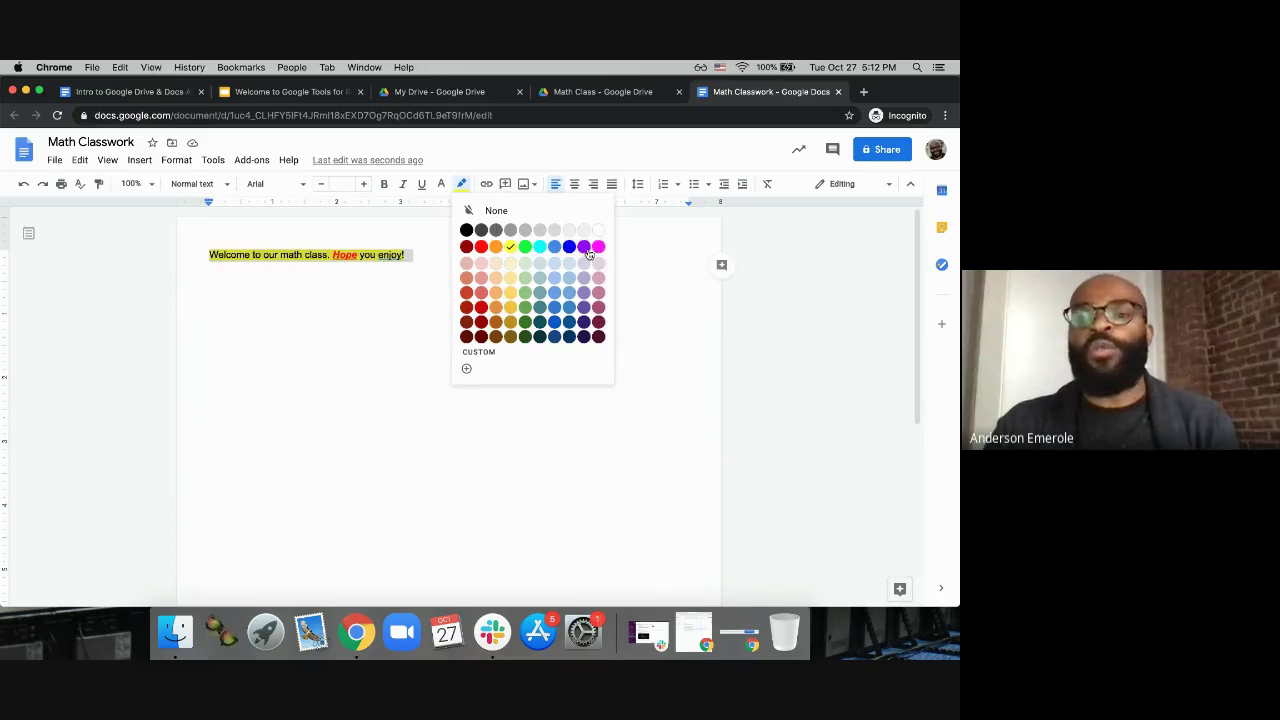
pyautogui.click(584, 247)
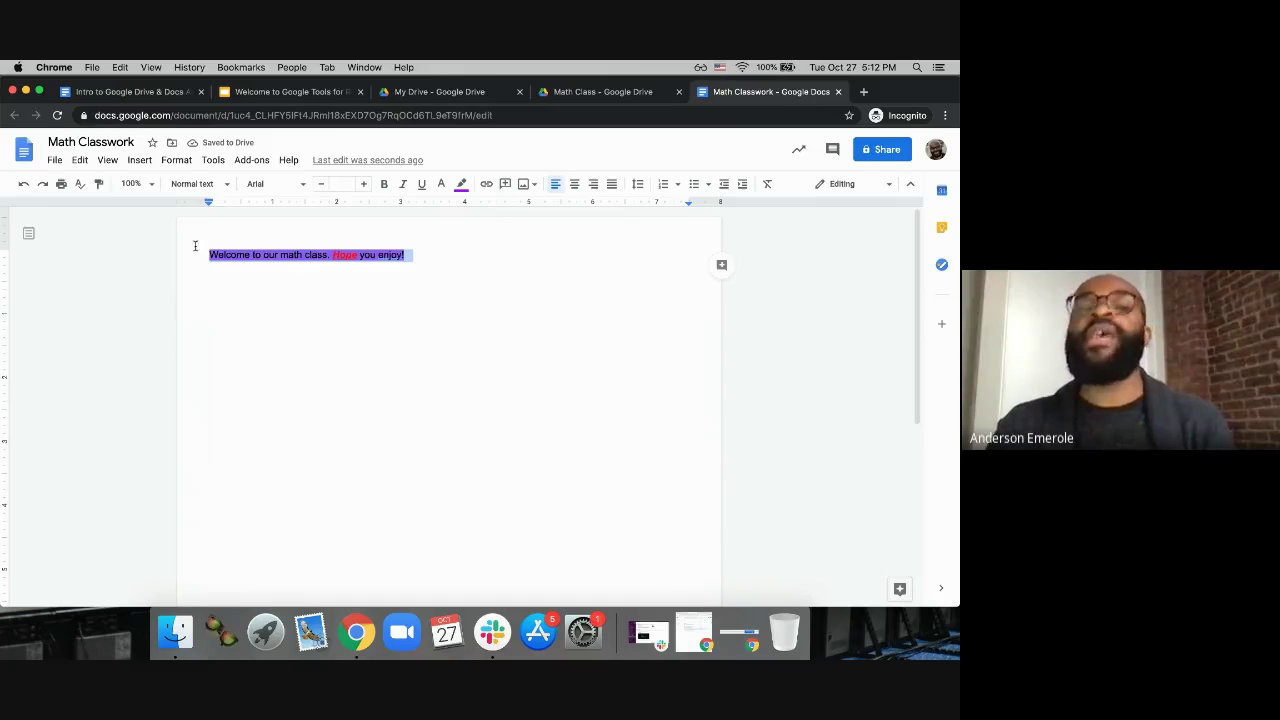
# Step: Clear all formatting from the welcome sentence with Cmd+\ and add an empty line below it
pyautogui.click(410, 265)
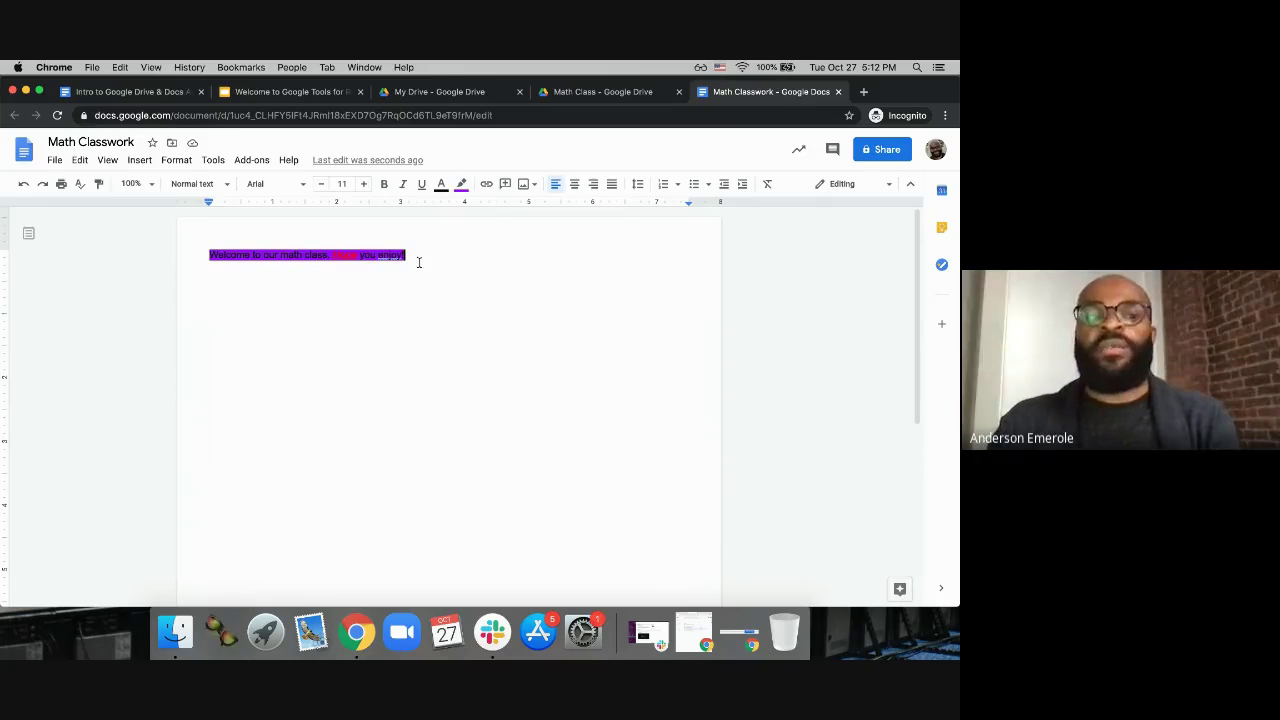
pyautogui.moveTo(415, 257); pyautogui.dragTo(206, 256)
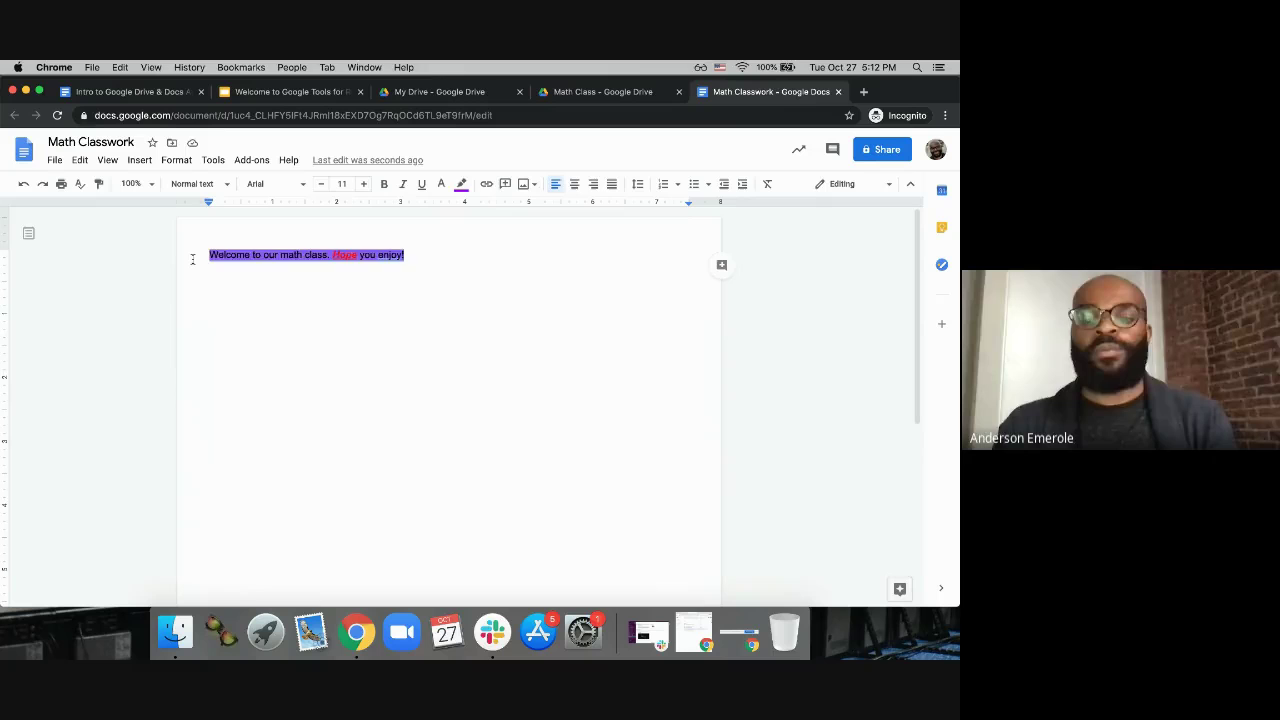
pyautogui.press('super+backslash')
pyautogui.click(381, 296)
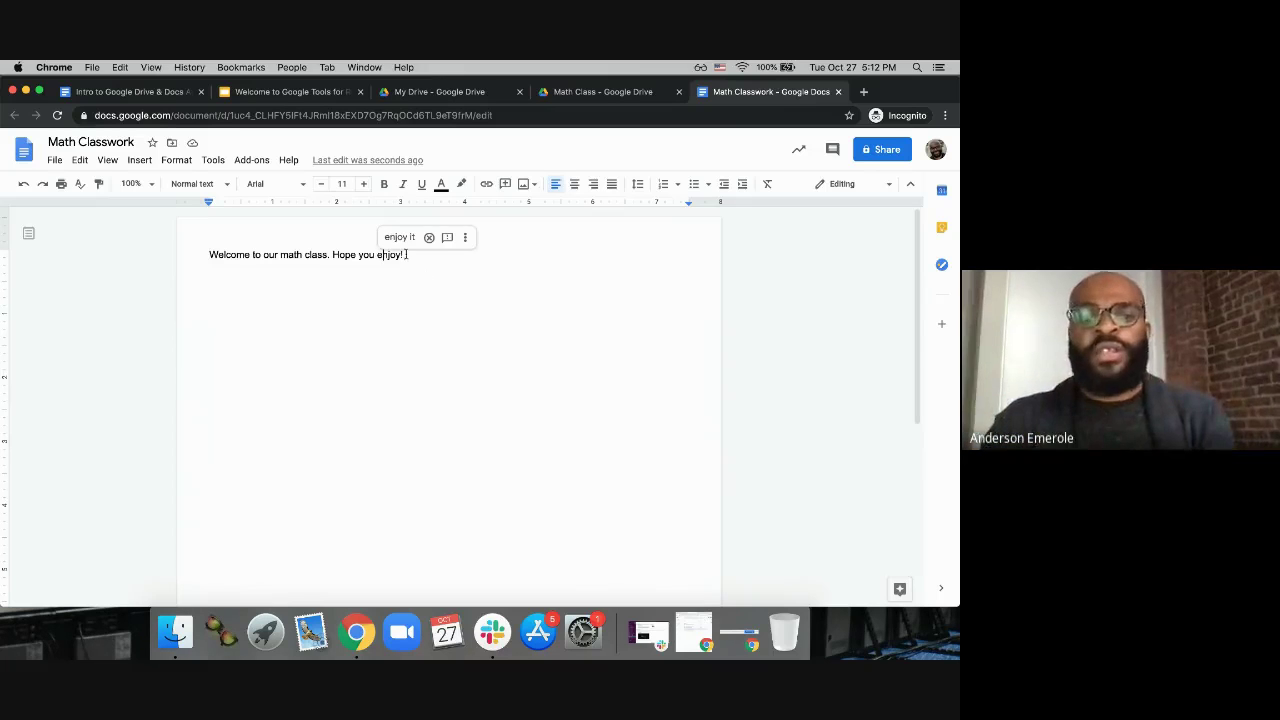
pyautogui.click(426, 254)
pyautogui.press('Return')
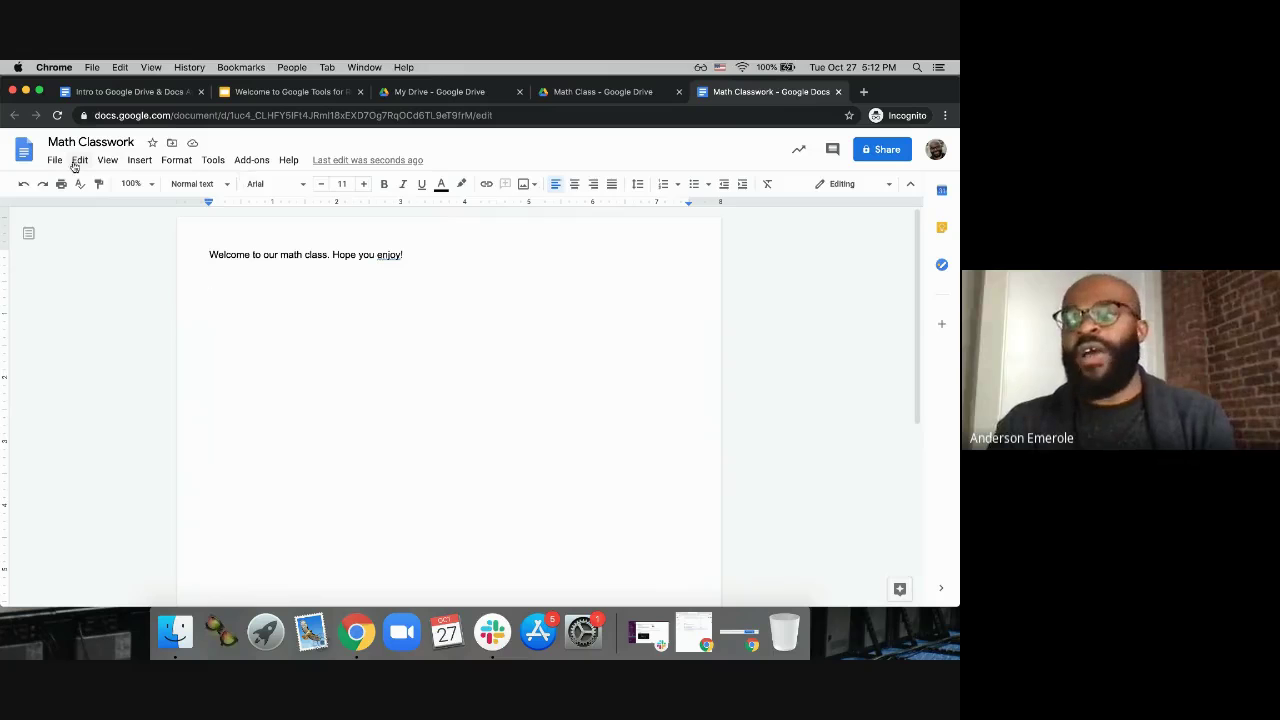
# Step: Upload Algebra.jpg from the computer and insert it below the welcome sentence
pyautogui.click(142, 162)
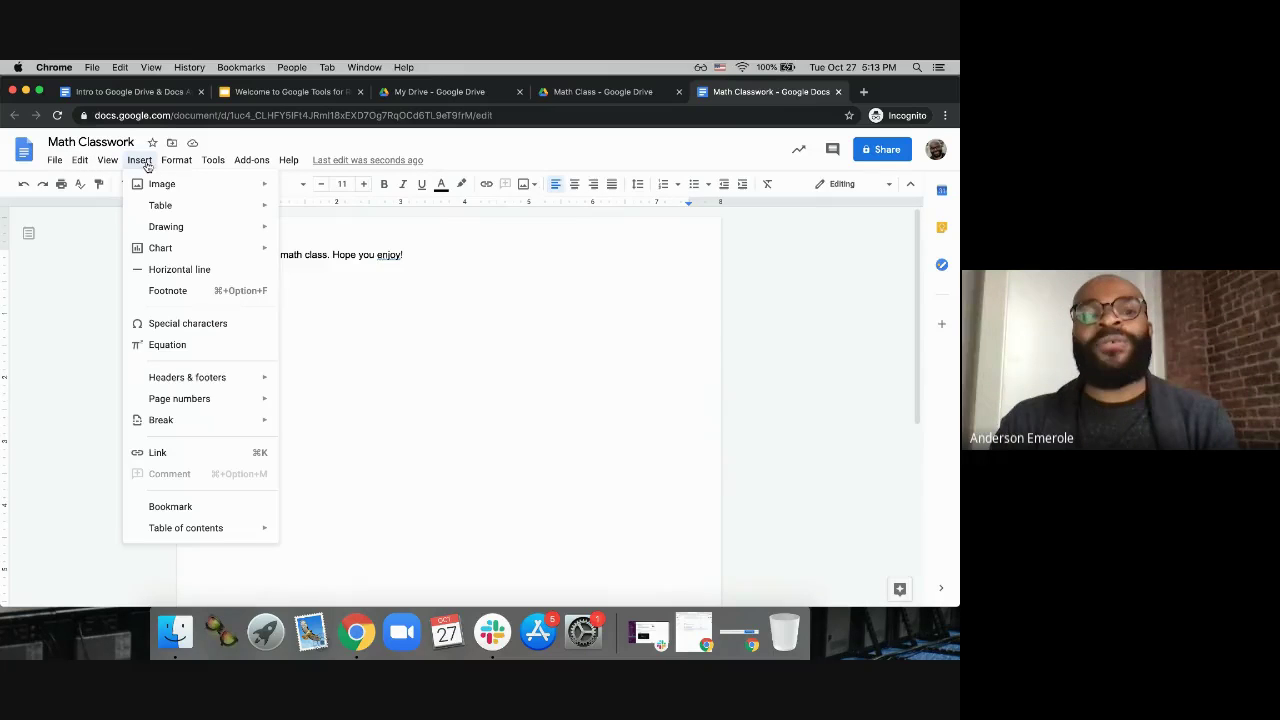
pyautogui.moveTo(175, 187)
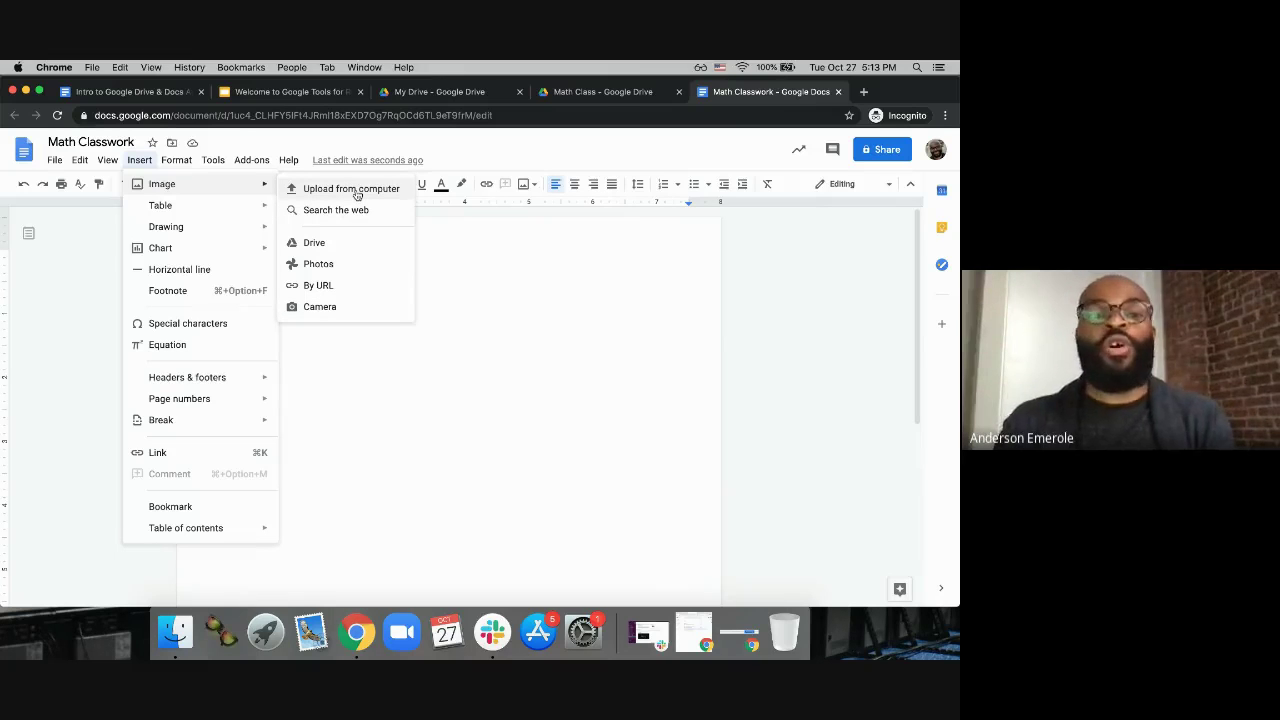
pyautogui.click(357, 191)
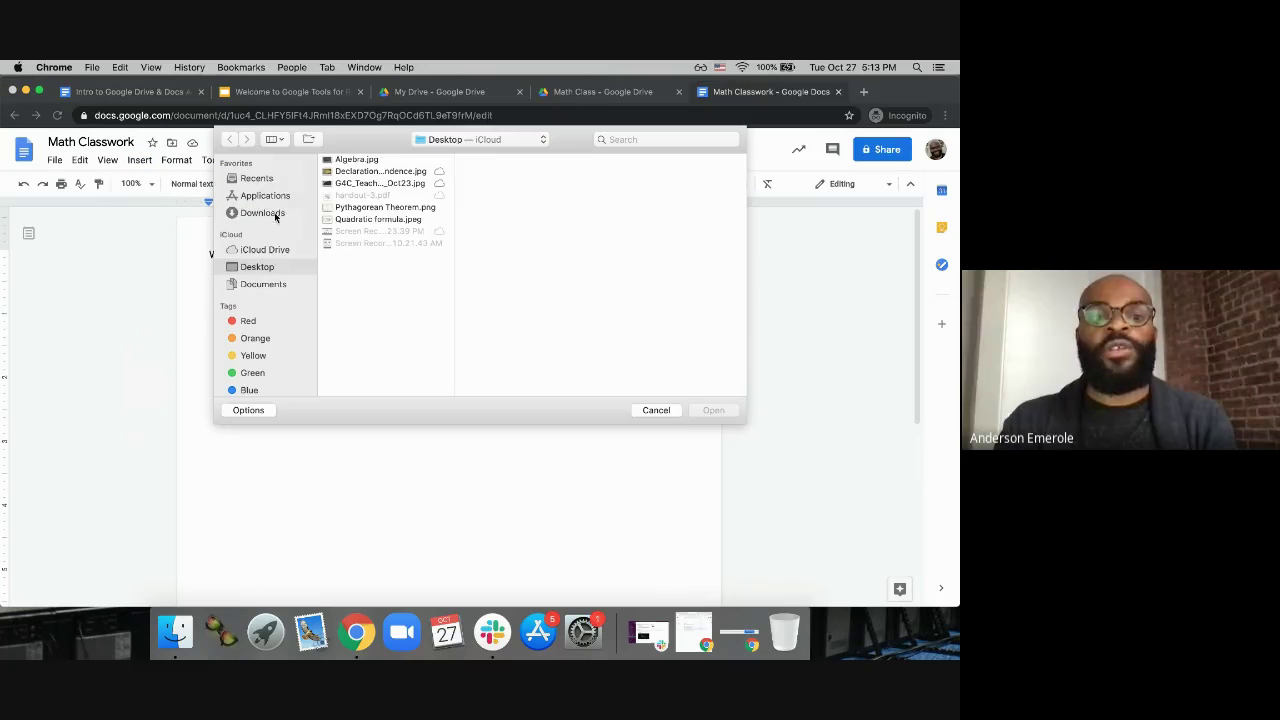
pyautogui.click(358, 162)
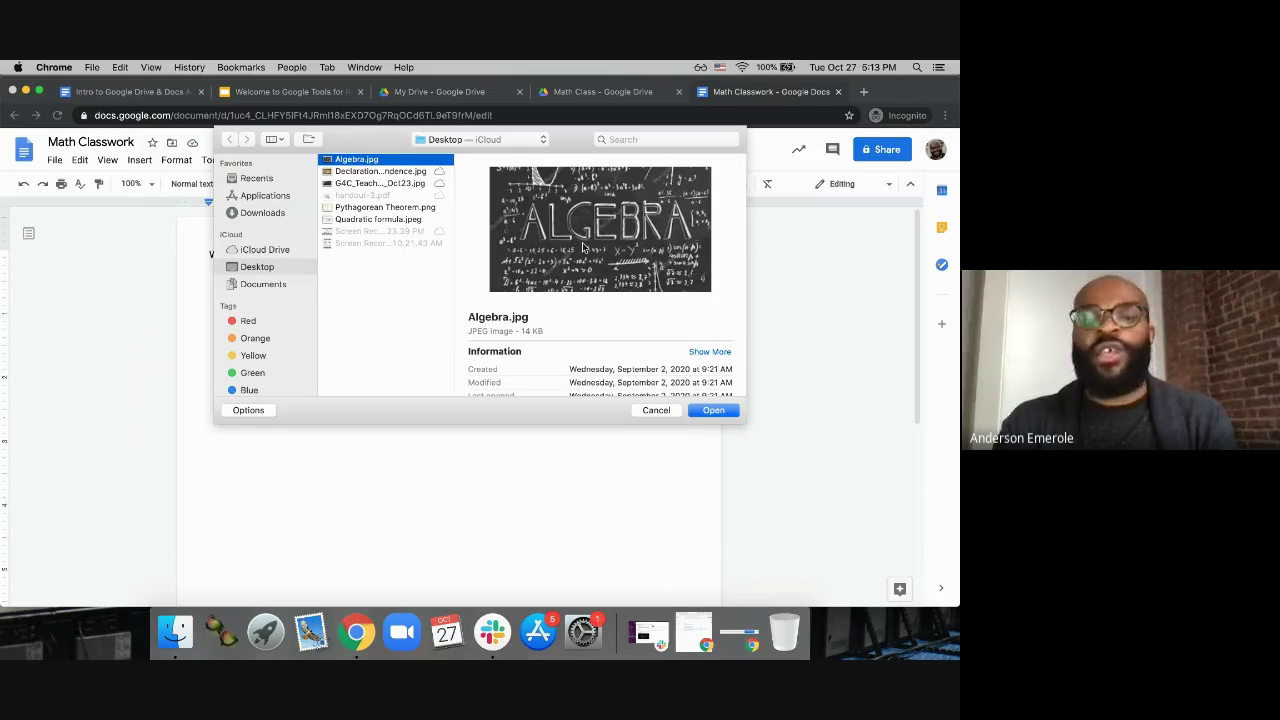
pyautogui.click(713, 410)
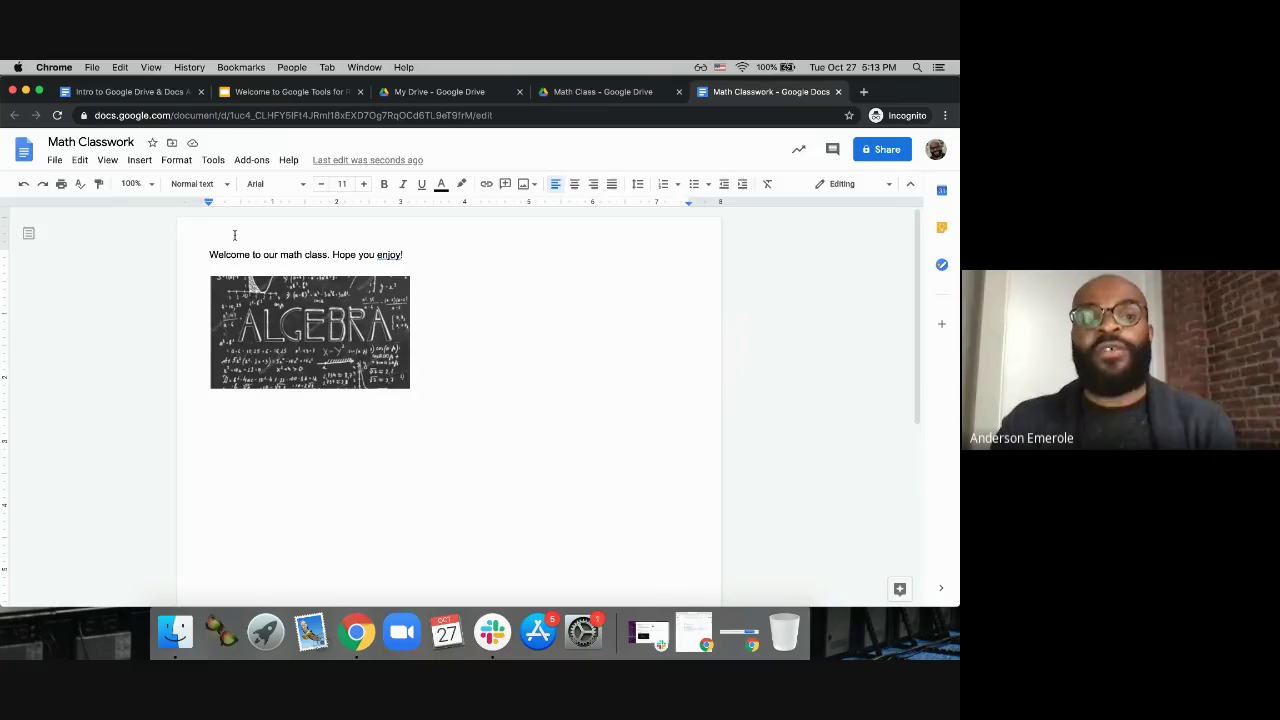
pyautogui.click(138, 162)
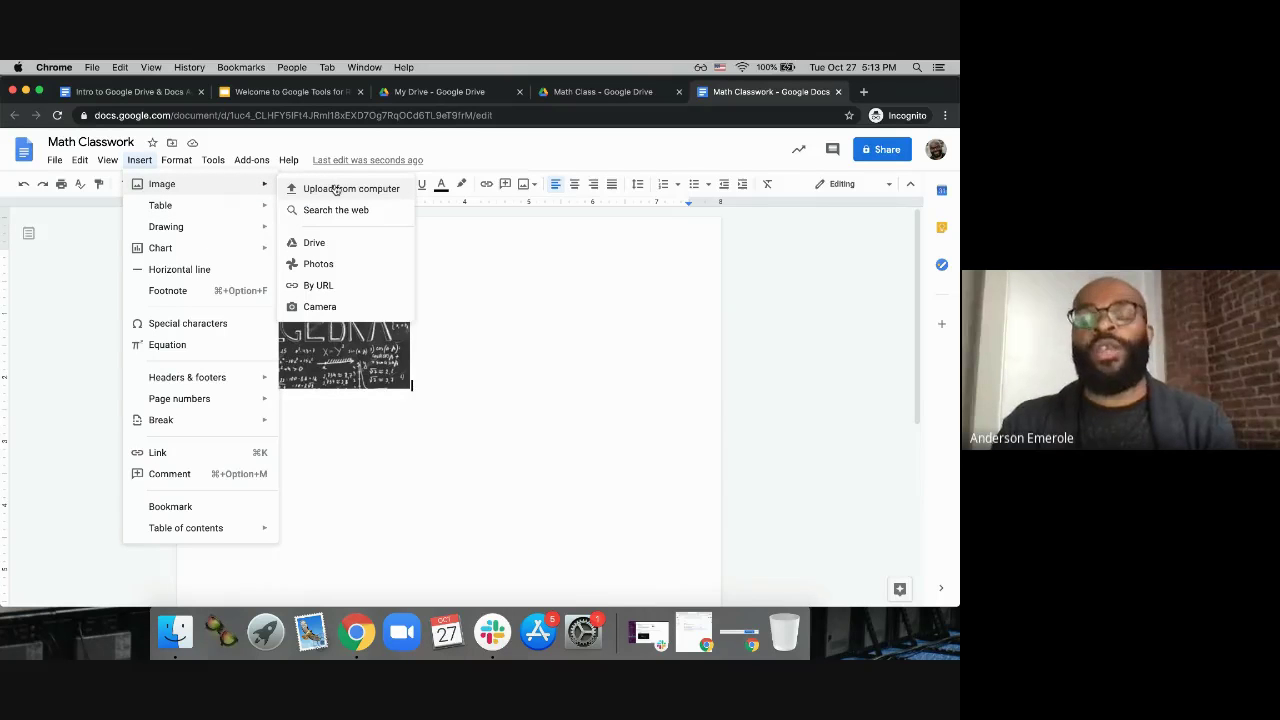
pyautogui.click(440, 324)
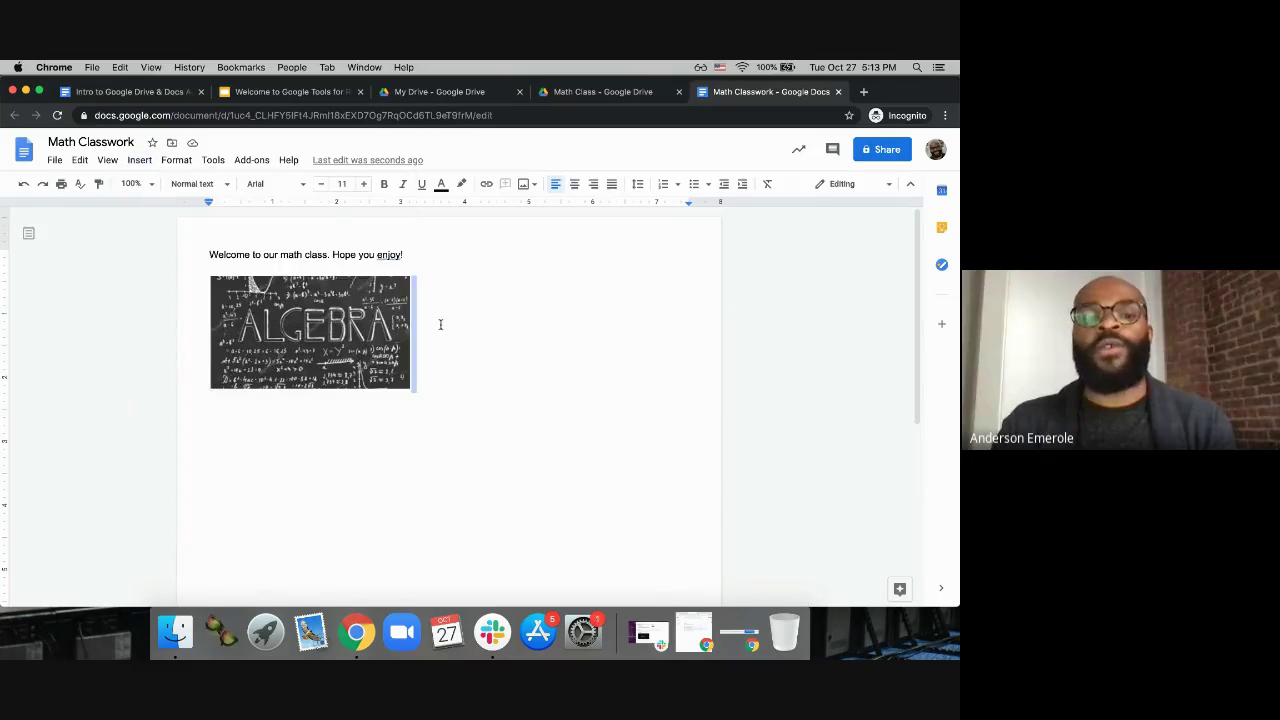
pyautogui.click(441, 310)
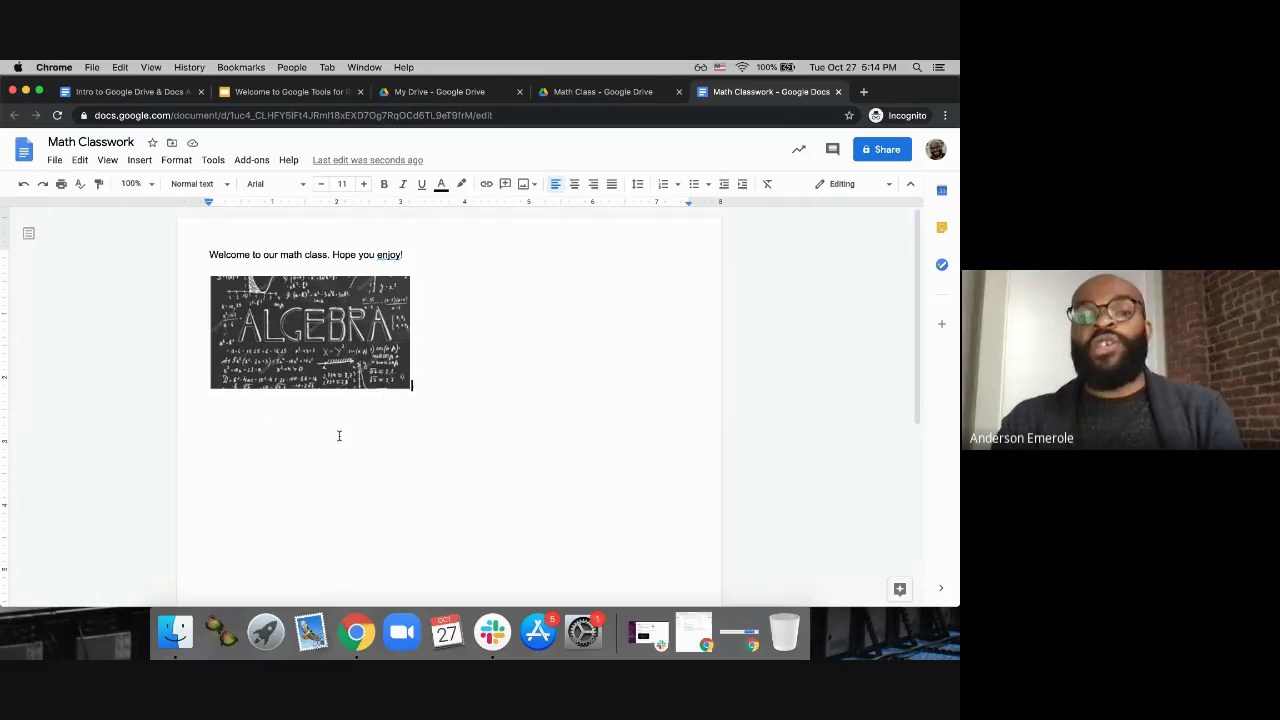
pyautogui.click(148, 164)
pyautogui.moveTo(176, 184)
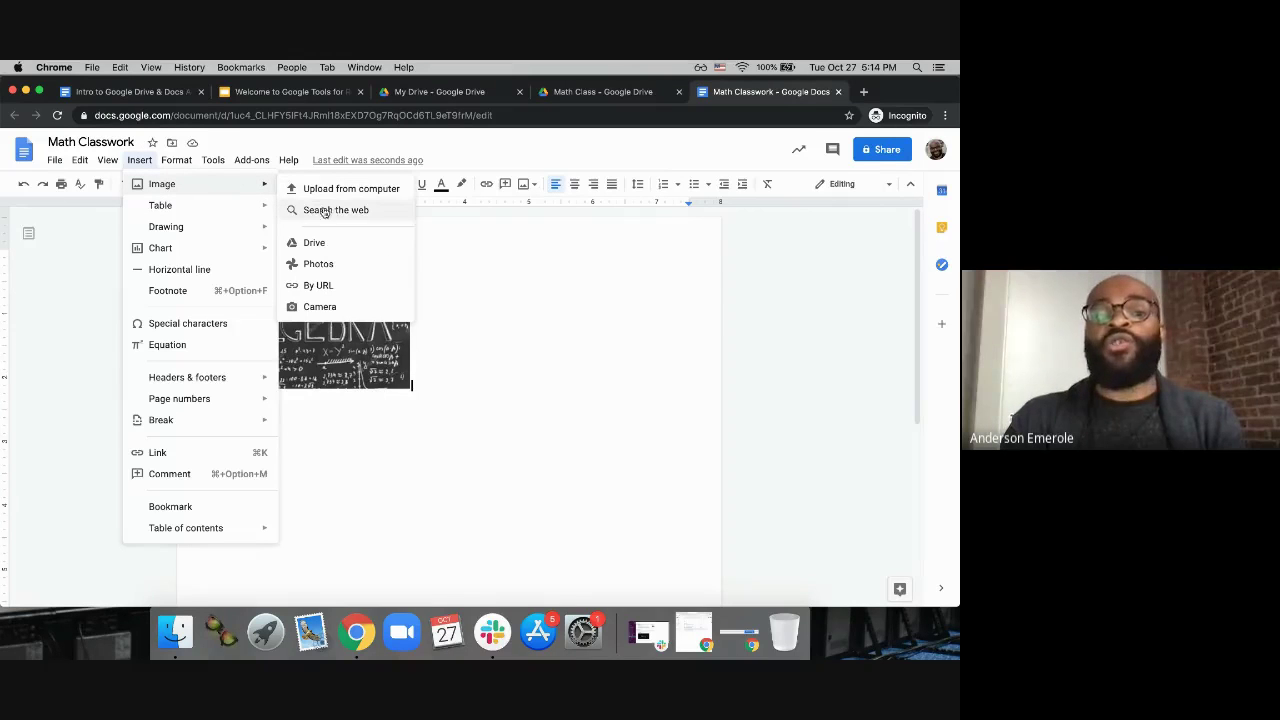
pyautogui.click(480, 378)
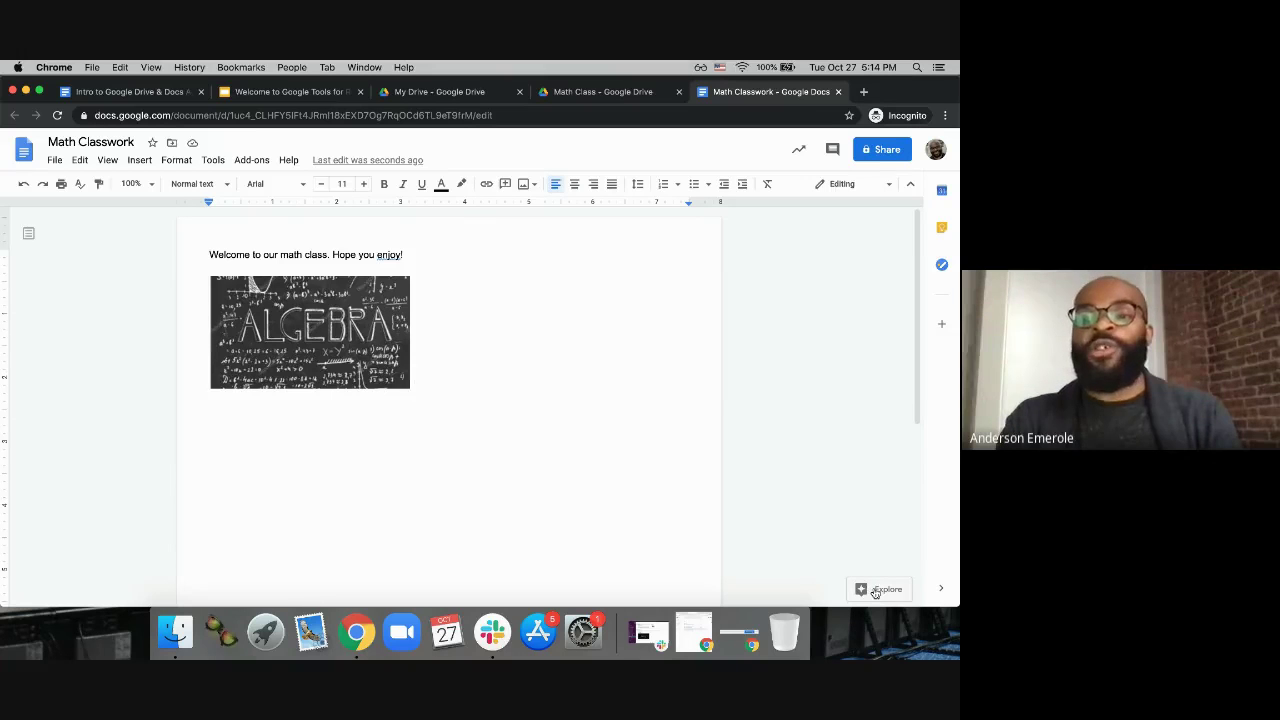
# Step: Search Explore for 'Algebra' and review the web results, with Wikipedia listed first
pyautogui.click(876, 591)
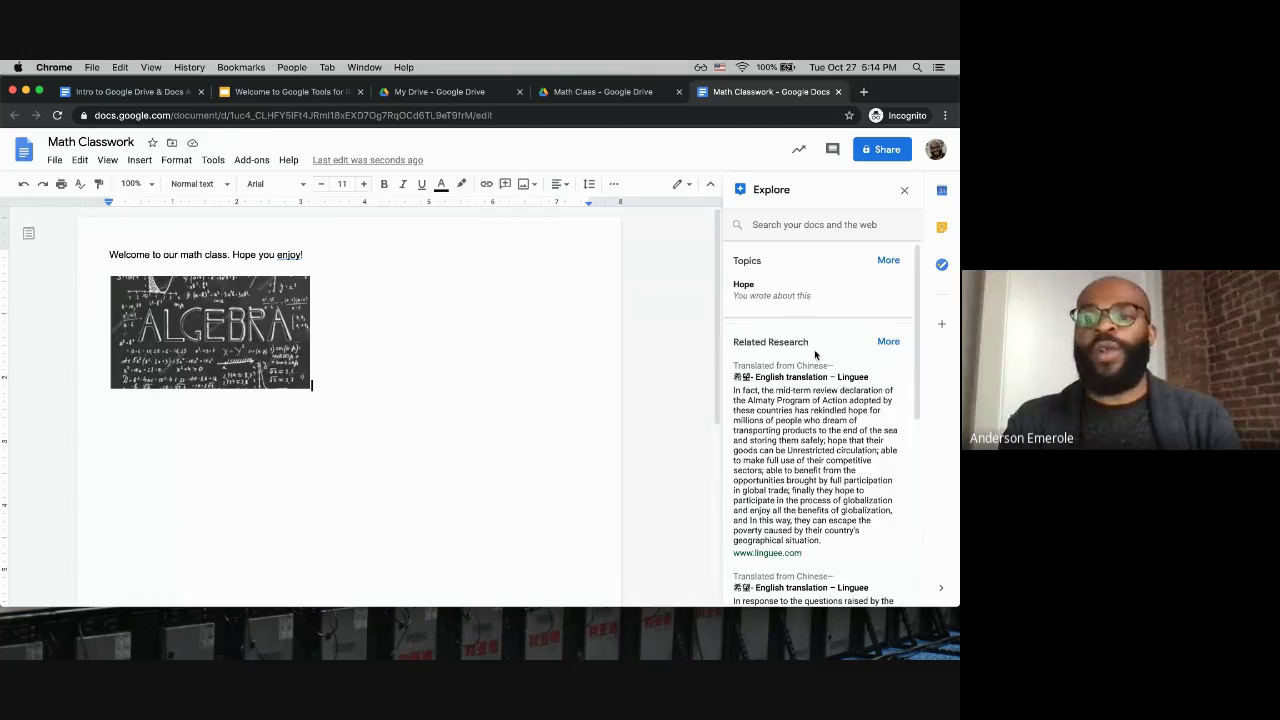
pyautogui.click(777, 224)
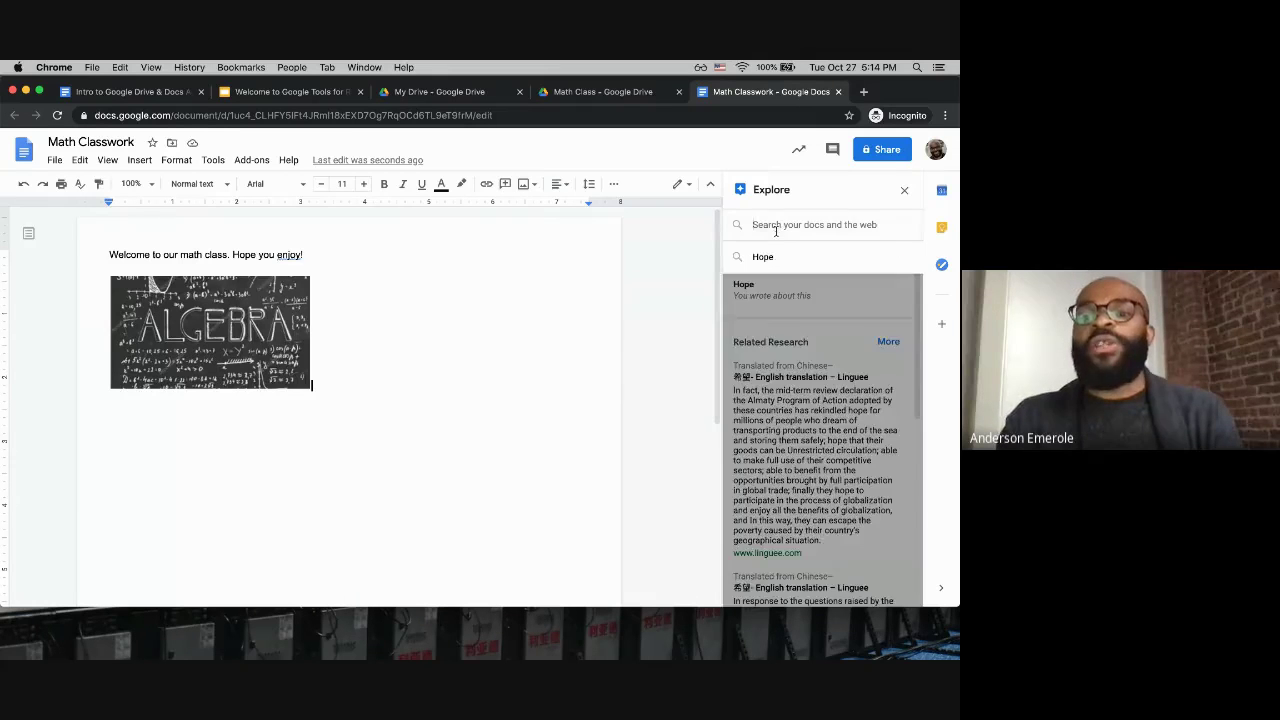
pyautogui.click(777, 224)
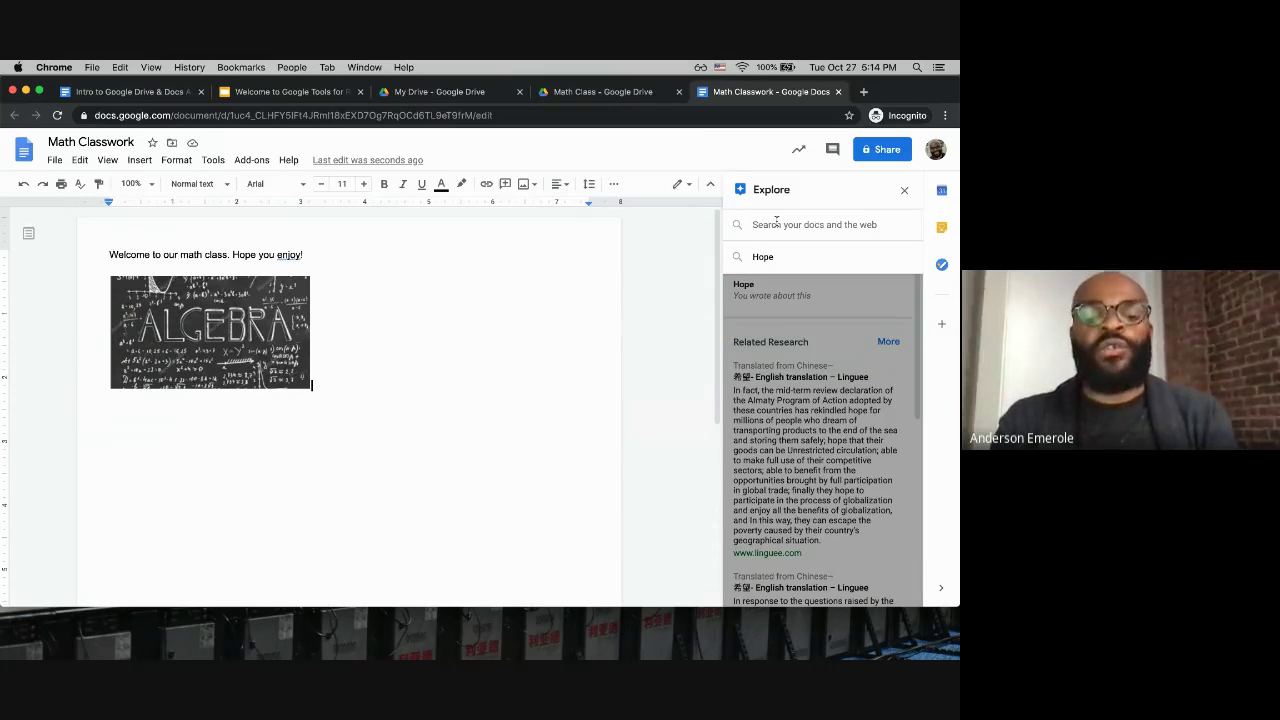
pyautogui.write('Algebra')
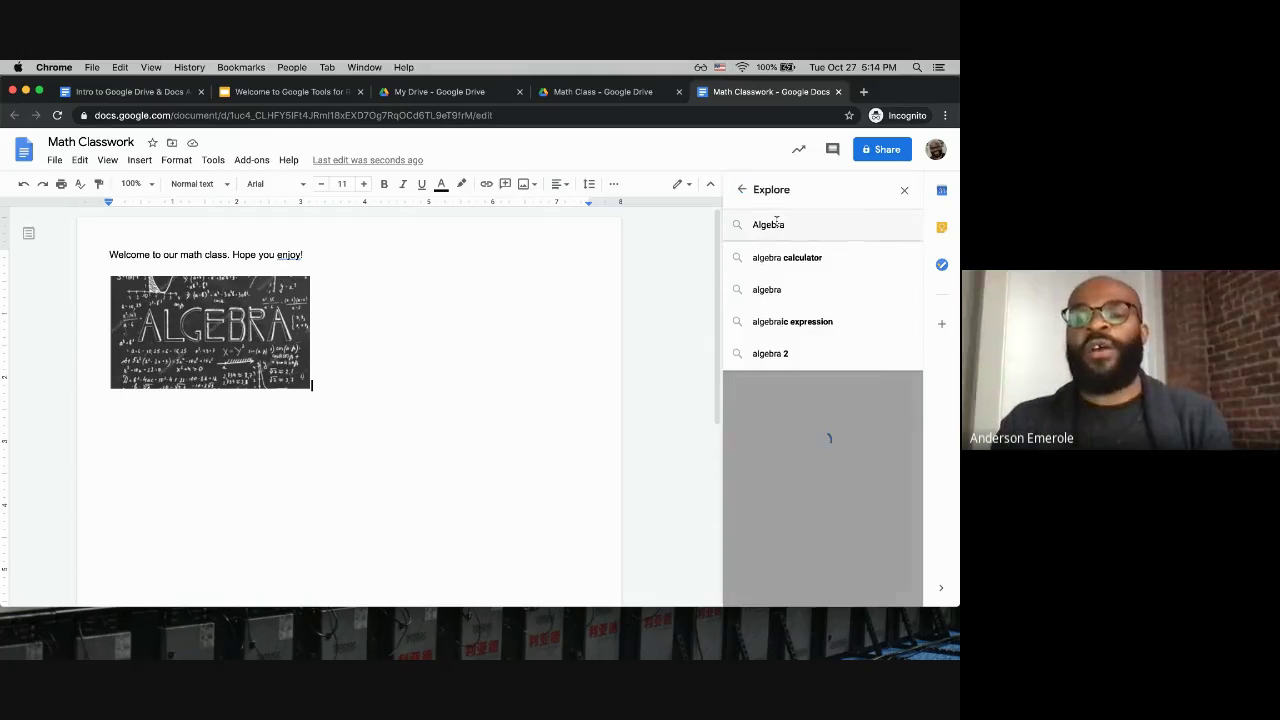
pyautogui.press('Return')
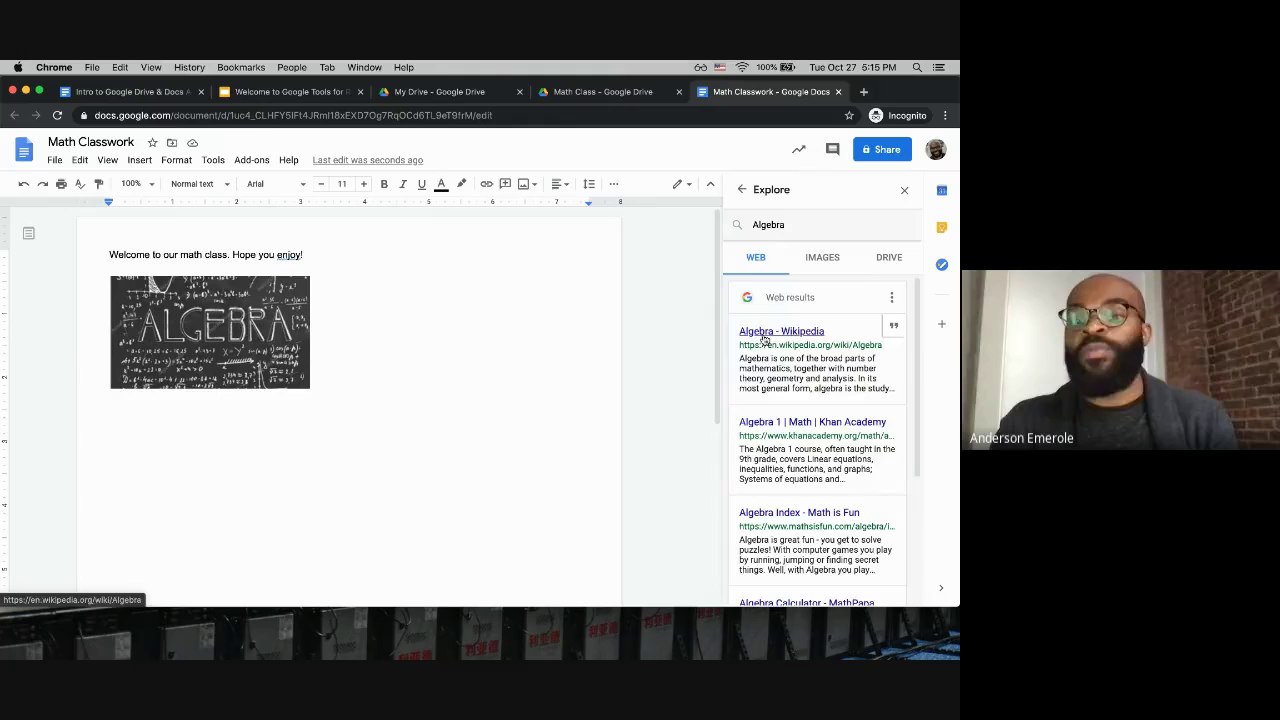
pyautogui.scroll(-5, 775, 370)
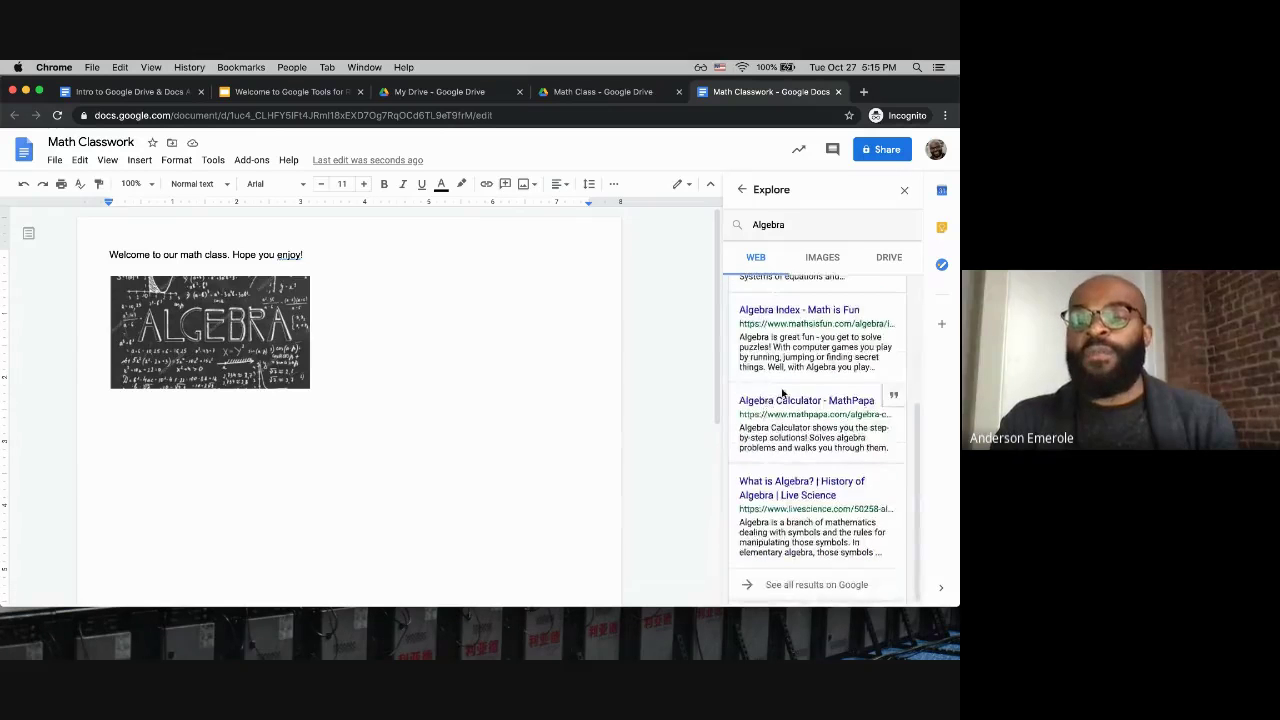
pyautogui.scroll(1, 783, 393)
pyautogui.scroll(-1, 790, 400)
pyautogui.scroll(1, 796, 410)
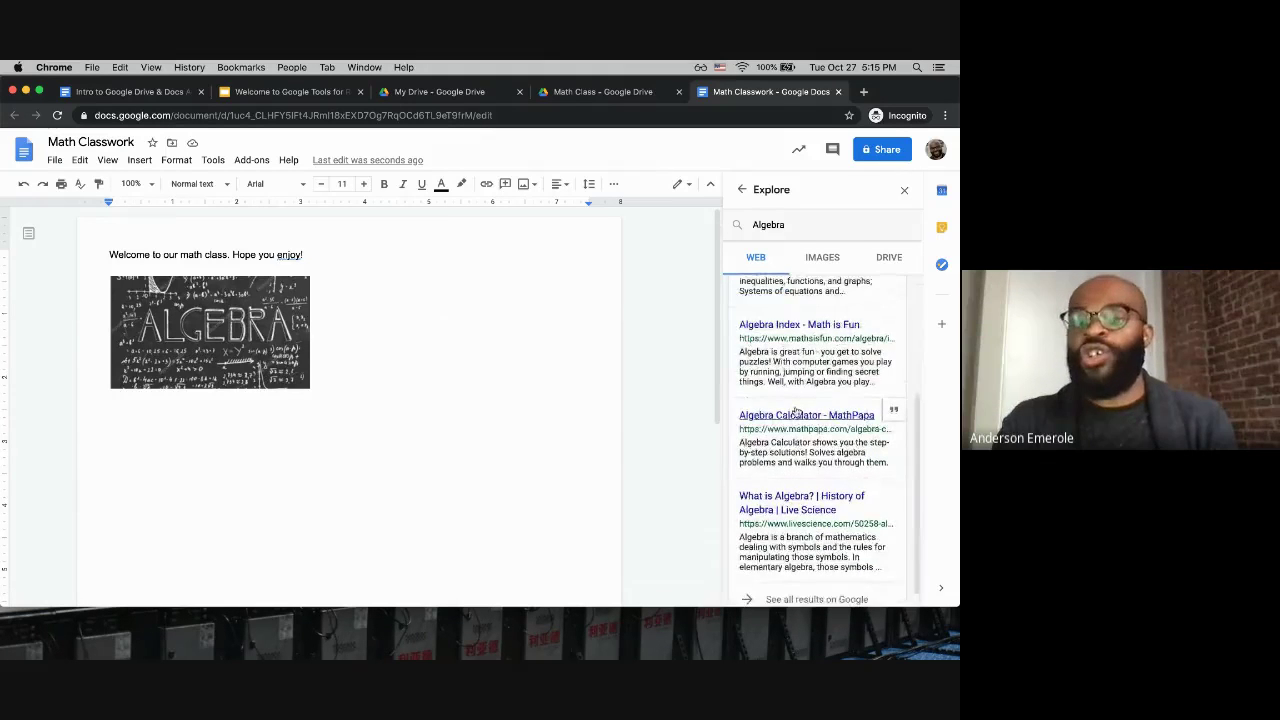
pyautogui.scroll(3, 796, 420)
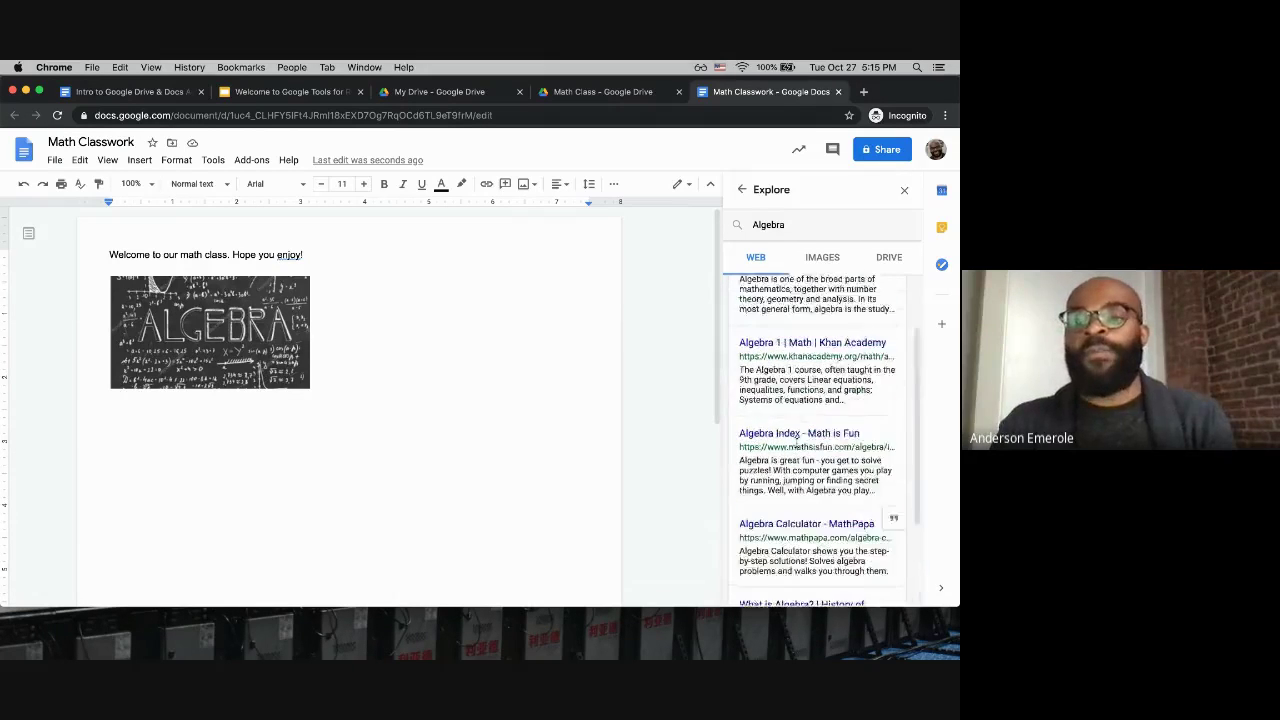
pyautogui.scroll(2, 798, 434)
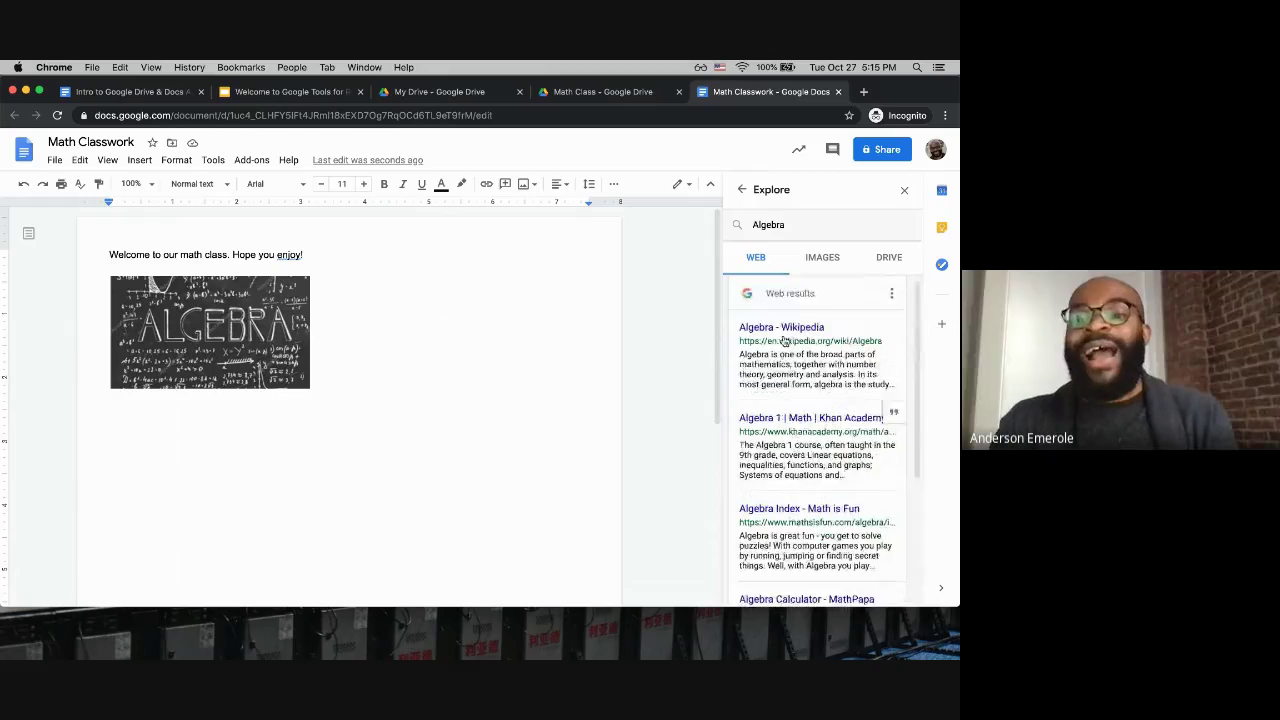
# Step: Show the Explore image results for Algebra and insert the a² sticky-note photo
pyautogui.click(822, 258)
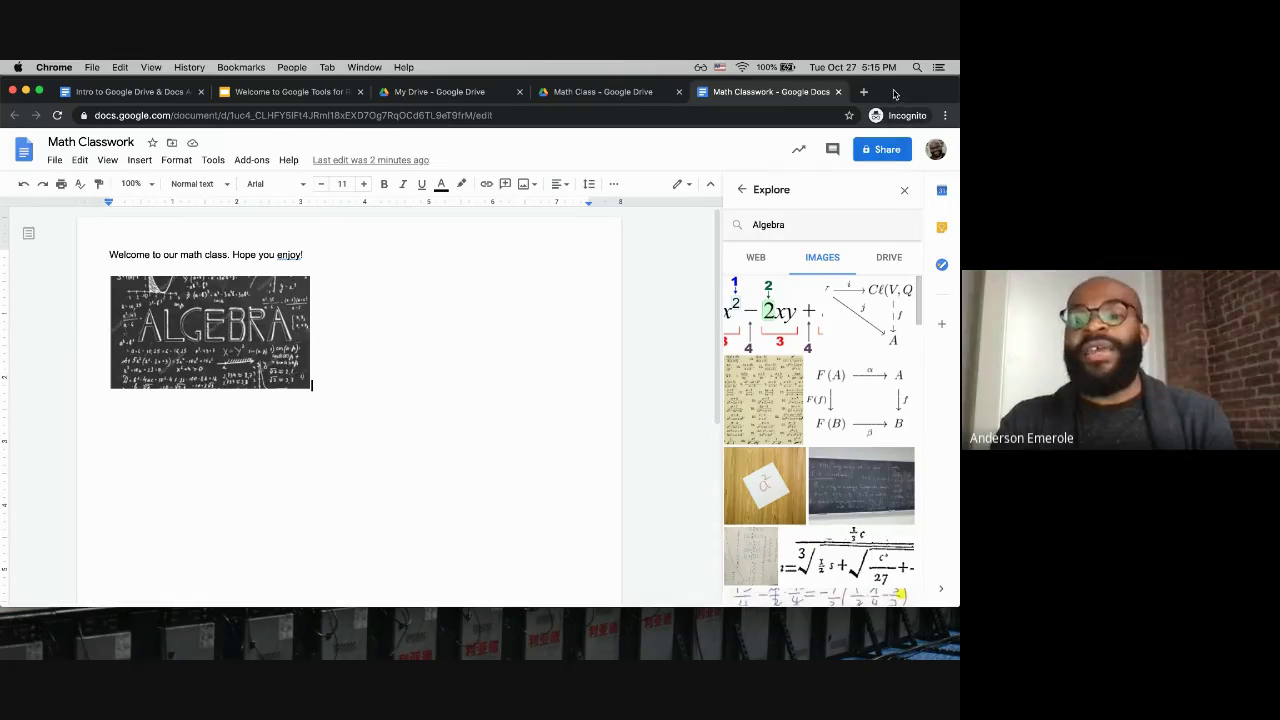
pyautogui.scroll(-3, 785, 485)
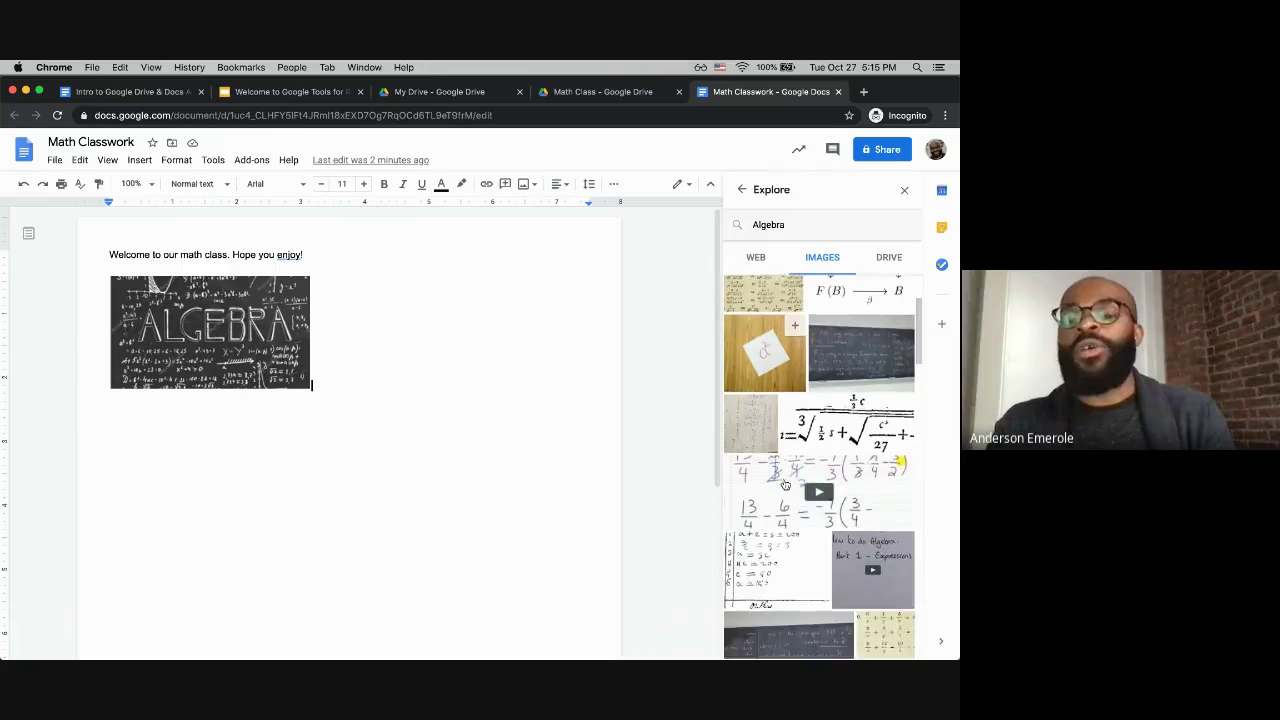
pyautogui.scroll(-5, 785, 485)
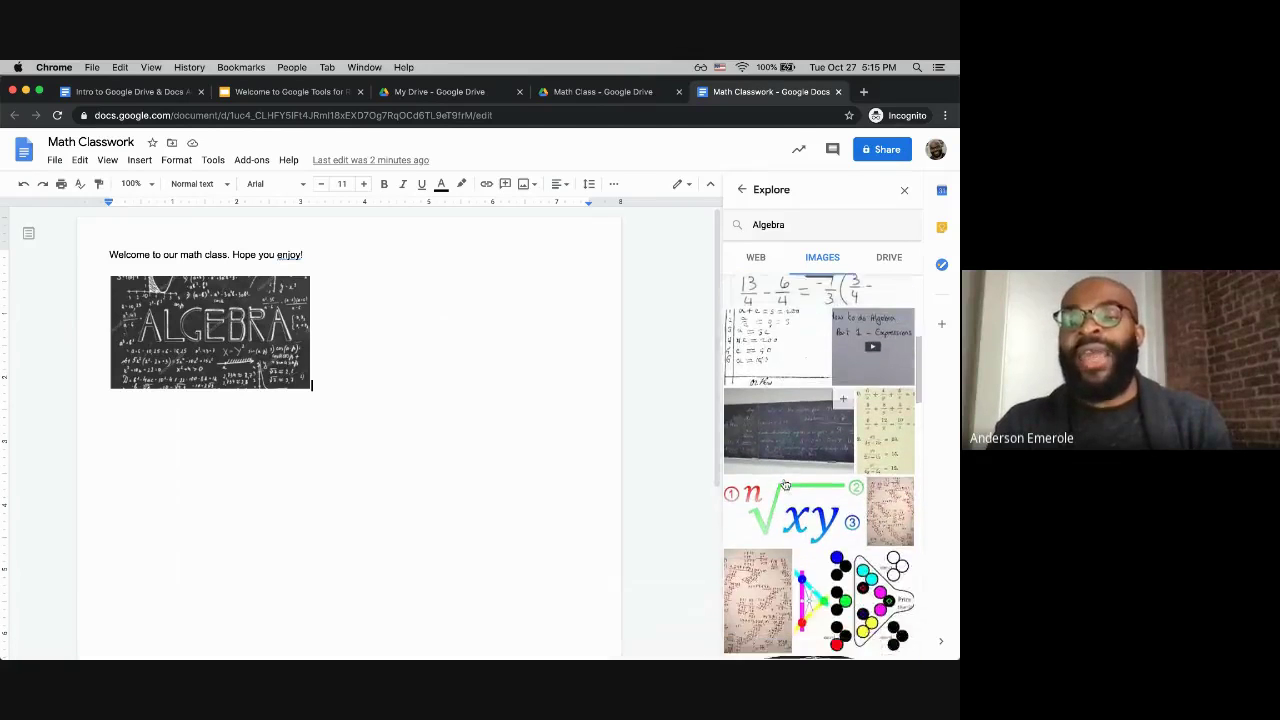
pyautogui.scroll(-10, 785, 485)
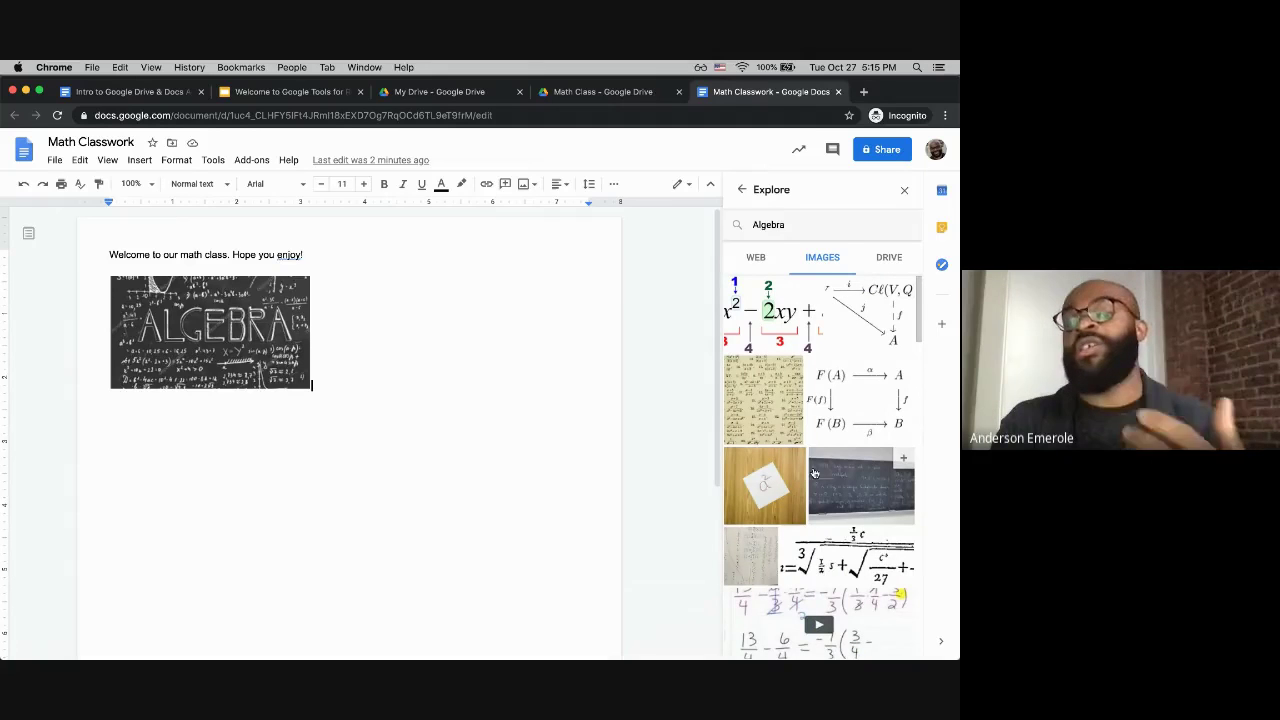
pyautogui.scroll(-2, 800, 480)
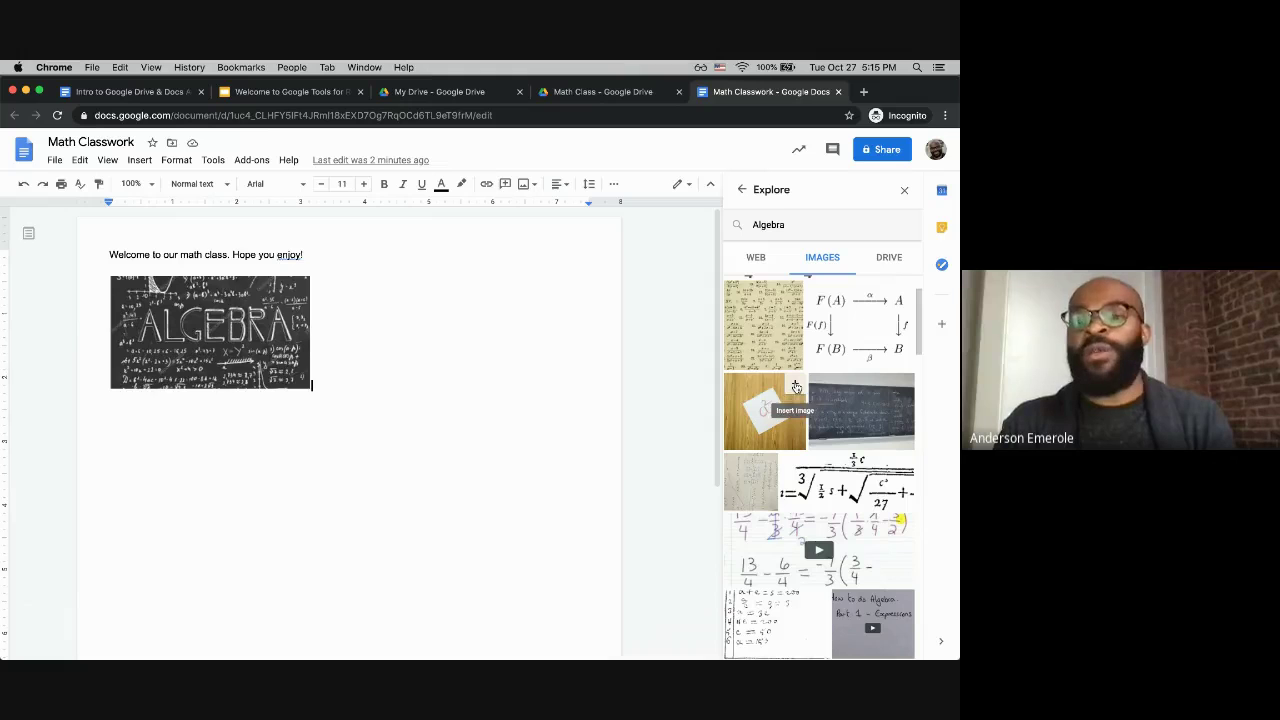
pyautogui.click(795, 386)
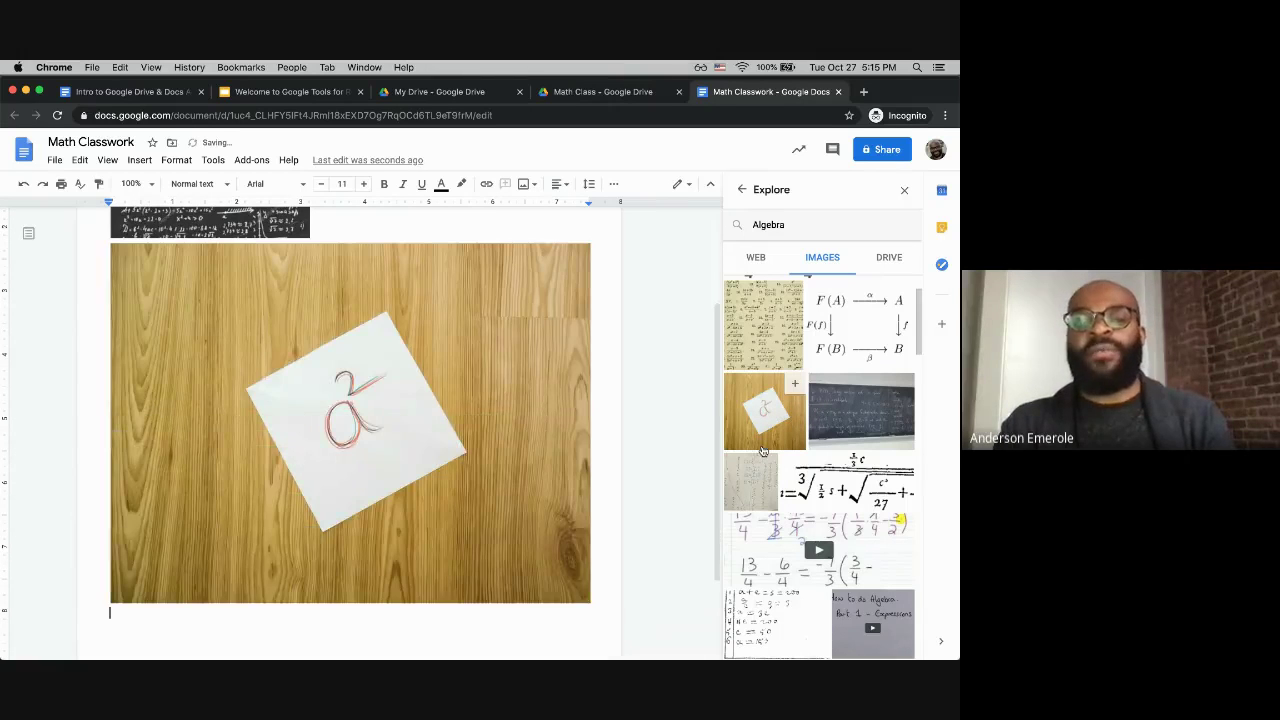
# Step: Remove the added Explore image, close Explore, and add an empty line below the ALGEBRA picture
pyautogui.click(243, 450)
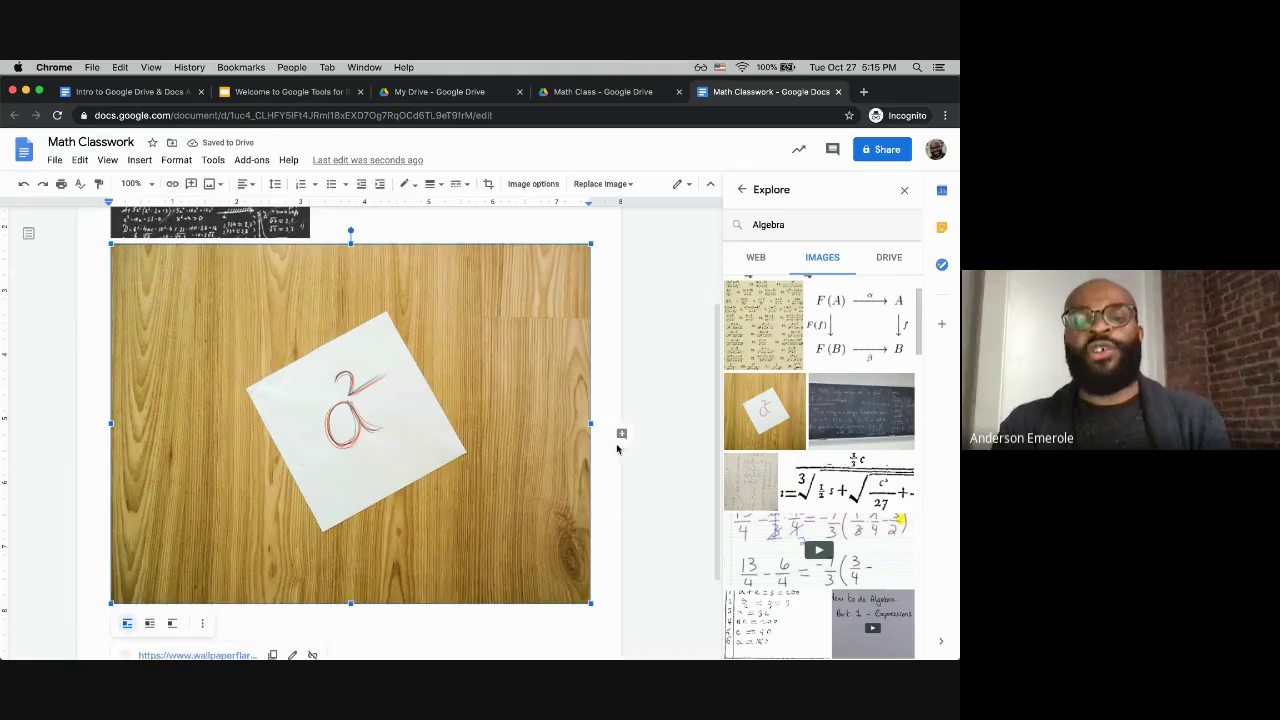
pyautogui.press('Delete')
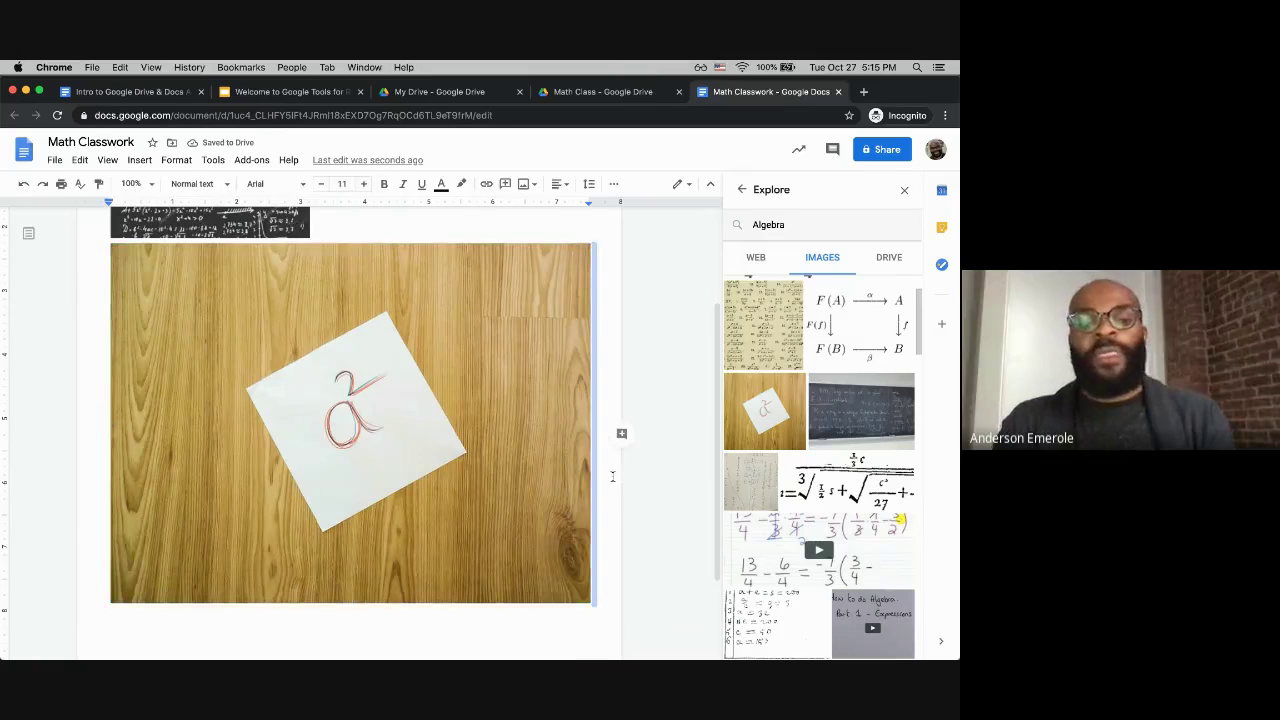
pyautogui.moveTo(760, 446); pyautogui.dragTo(371, 436)
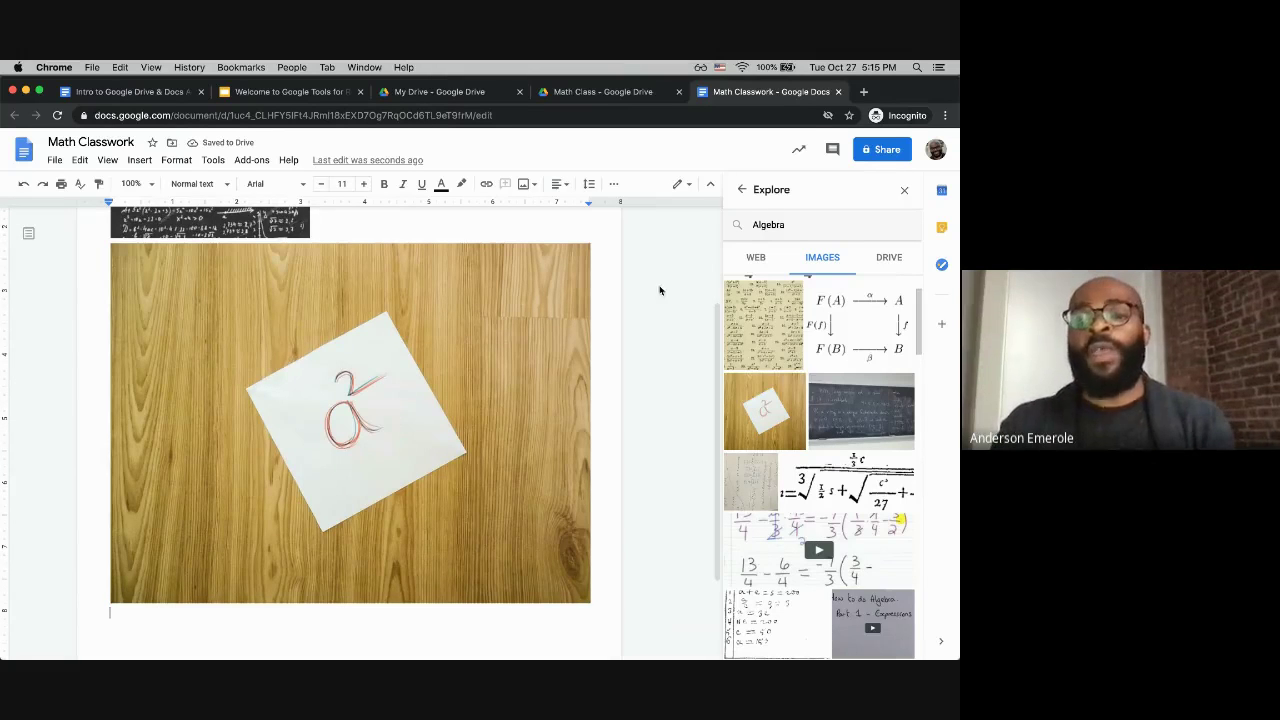
pyautogui.click(905, 192)
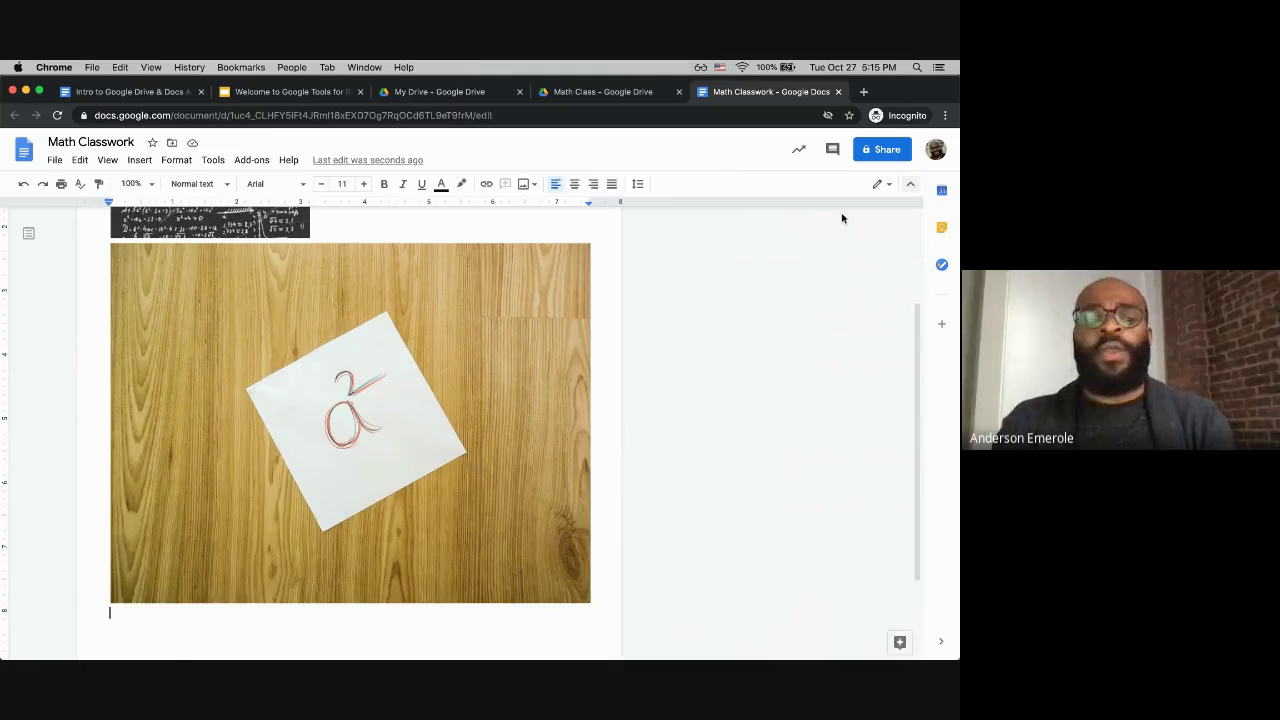
pyautogui.press('super+z')
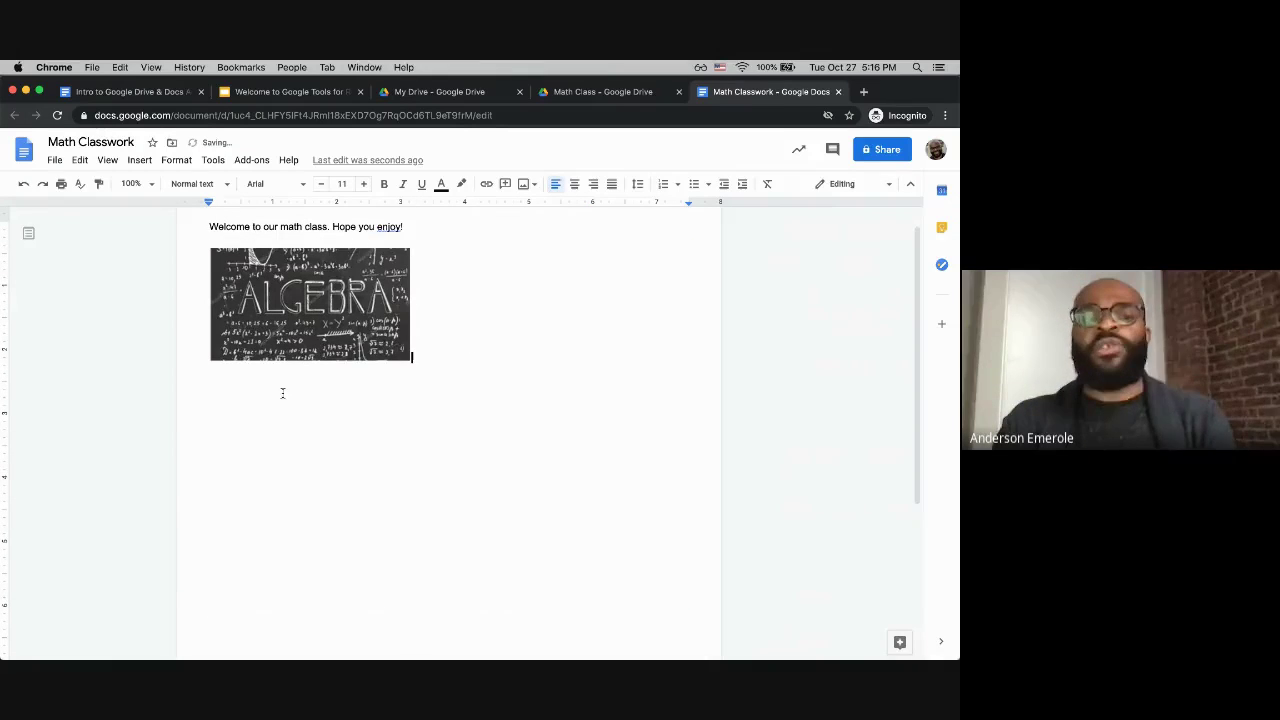
pyautogui.press('Return')
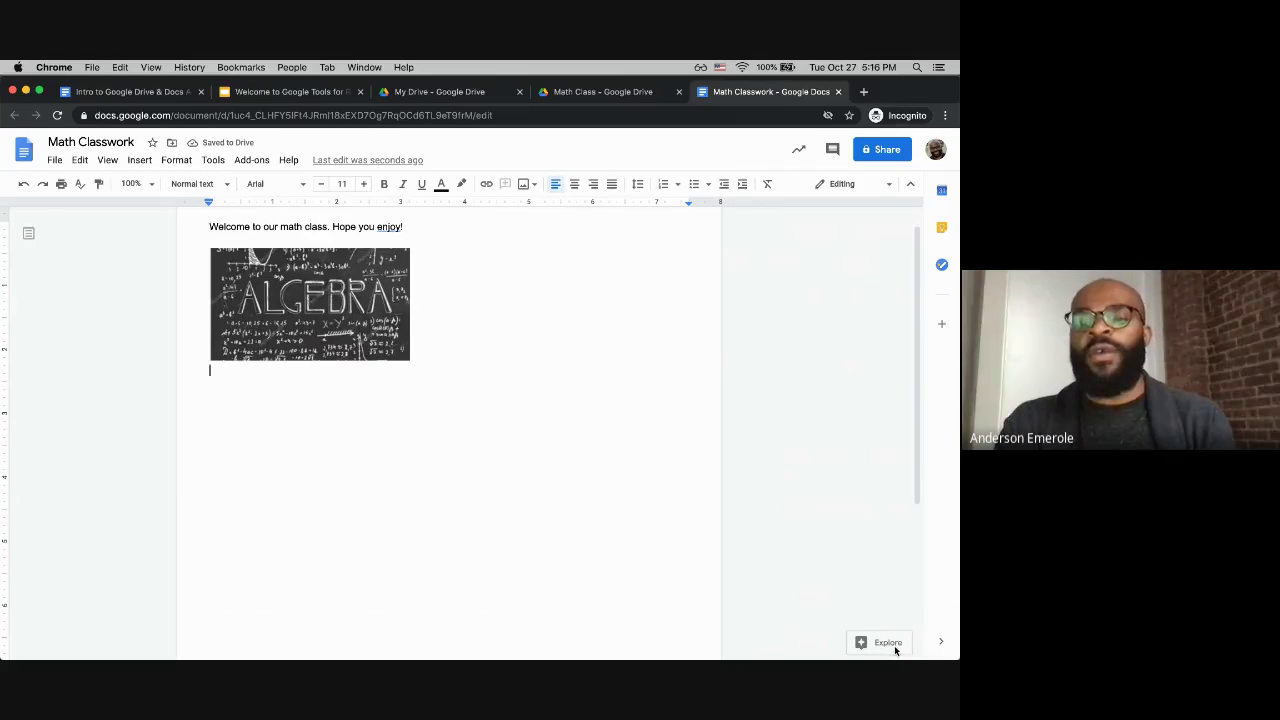
# Step: Search Explore images for 'Algebra' again and drag the a² sticky-note photo below the ALGEBRA picture
pyautogui.click(887, 643)
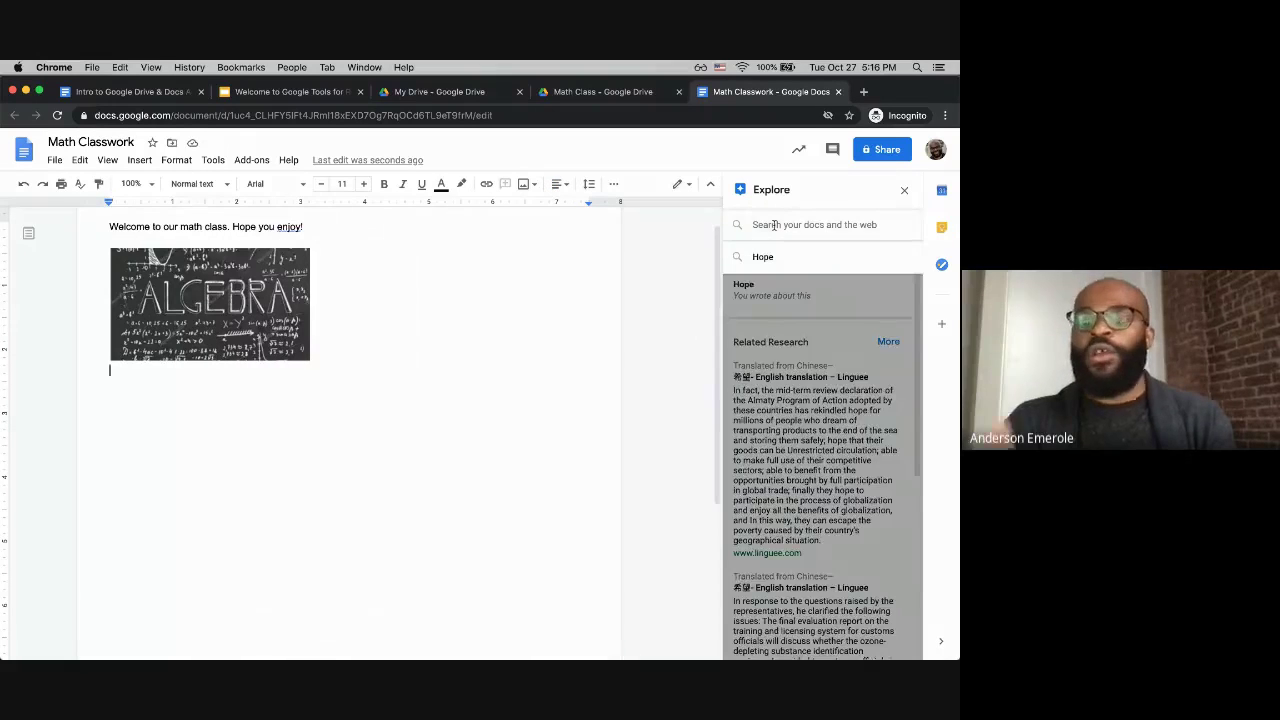
pyautogui.click(774, 225)
pyautogui.write('Algebra')
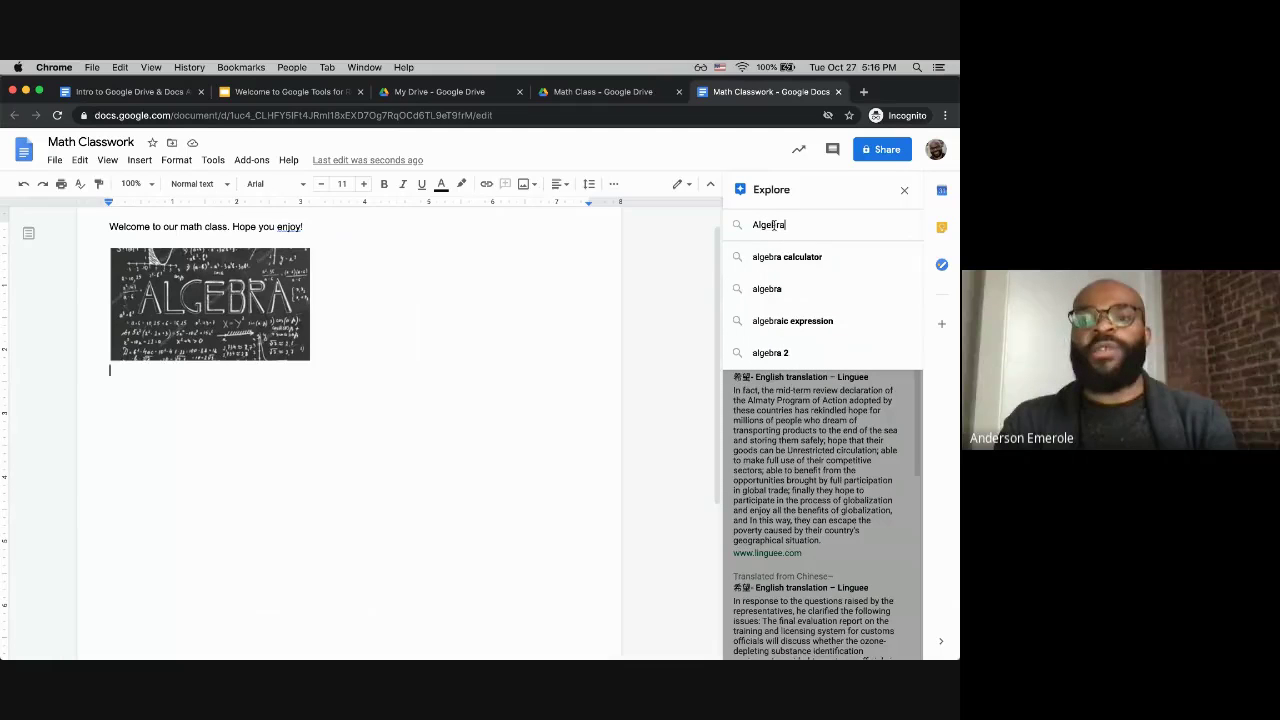
pyautogui.press('Down')
pyautogui.press('Down')
pyautogui.press('Return')
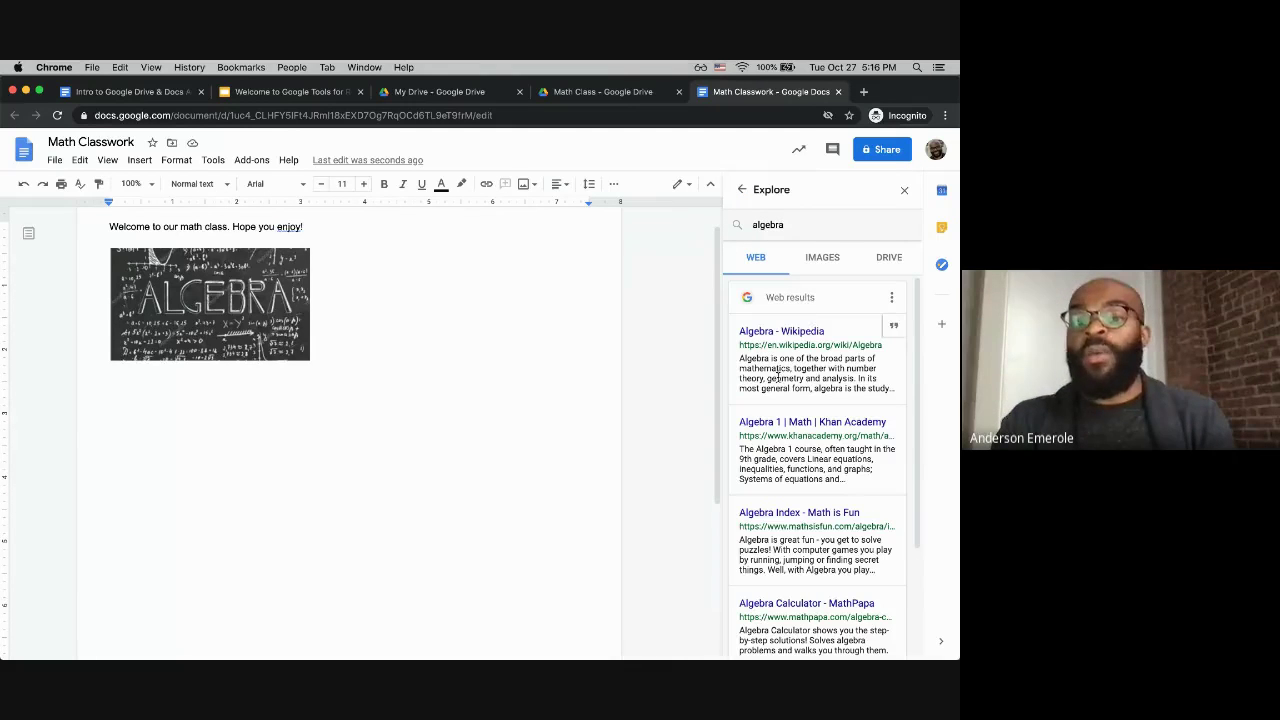
pyautogui.click(823, 260)
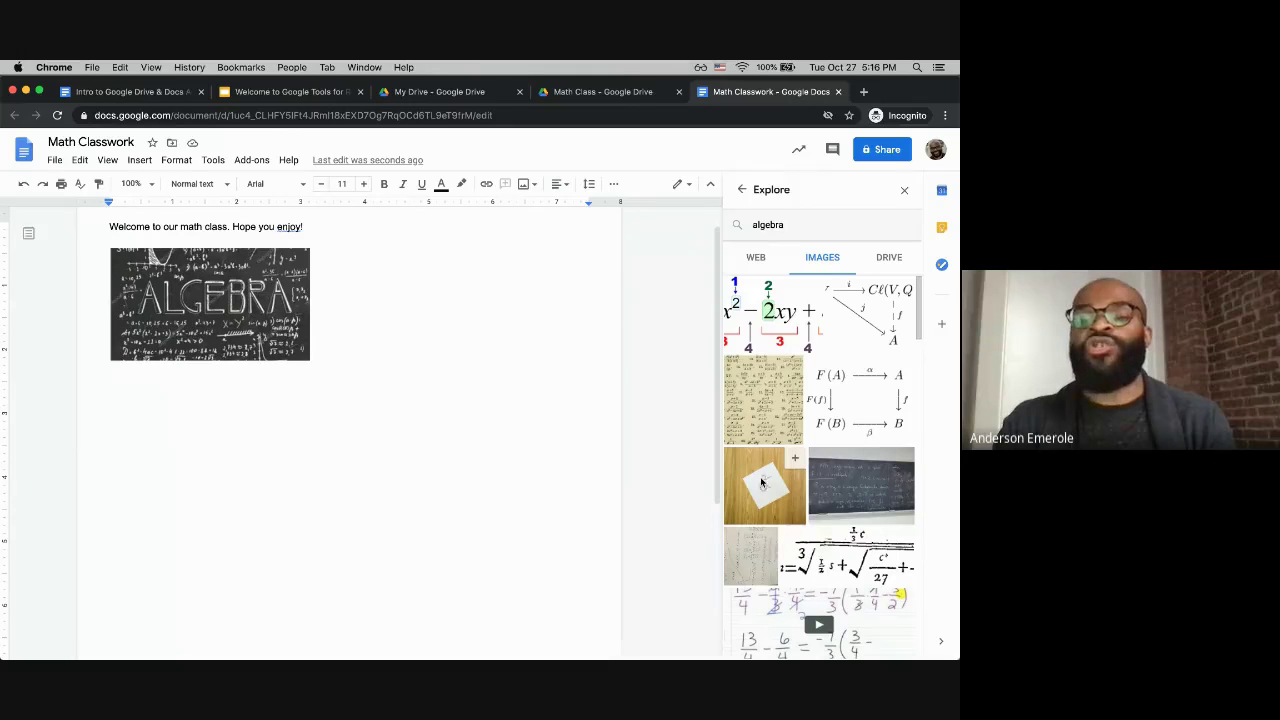
pyautogui.moveTo(761, 483); pyautogui.dragTo(397, 468)
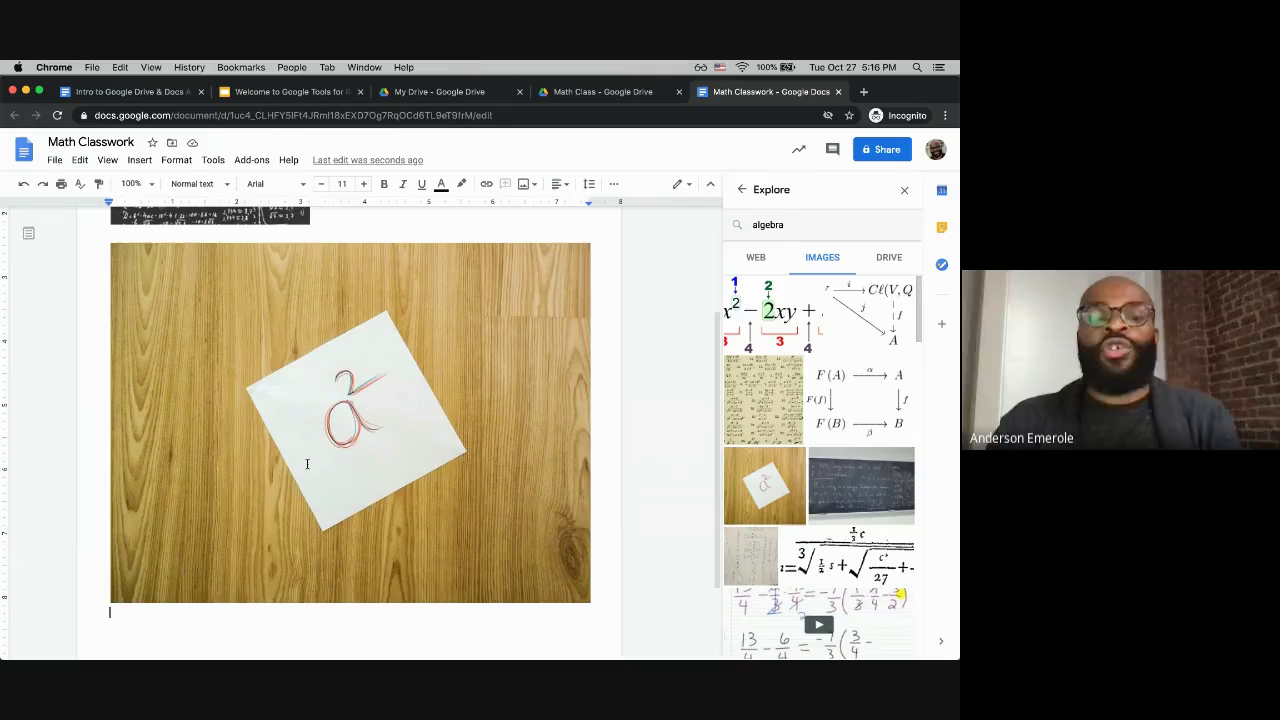
# Step: Drag the a² photo's bottom-right corner handle to shrink it to about half size
pyautogui.scroll(3, 308, 383)
pyautogui.scroll(-3, 306, 440)
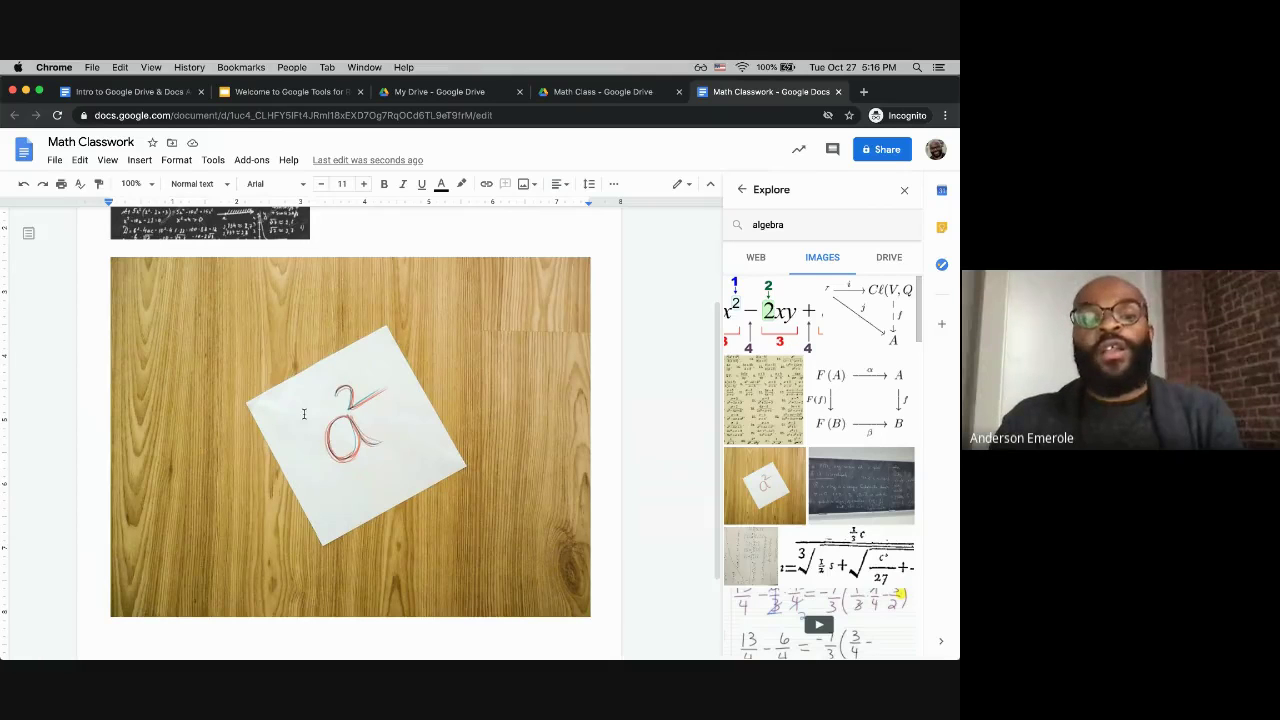
pyautogui.click(304, 410)
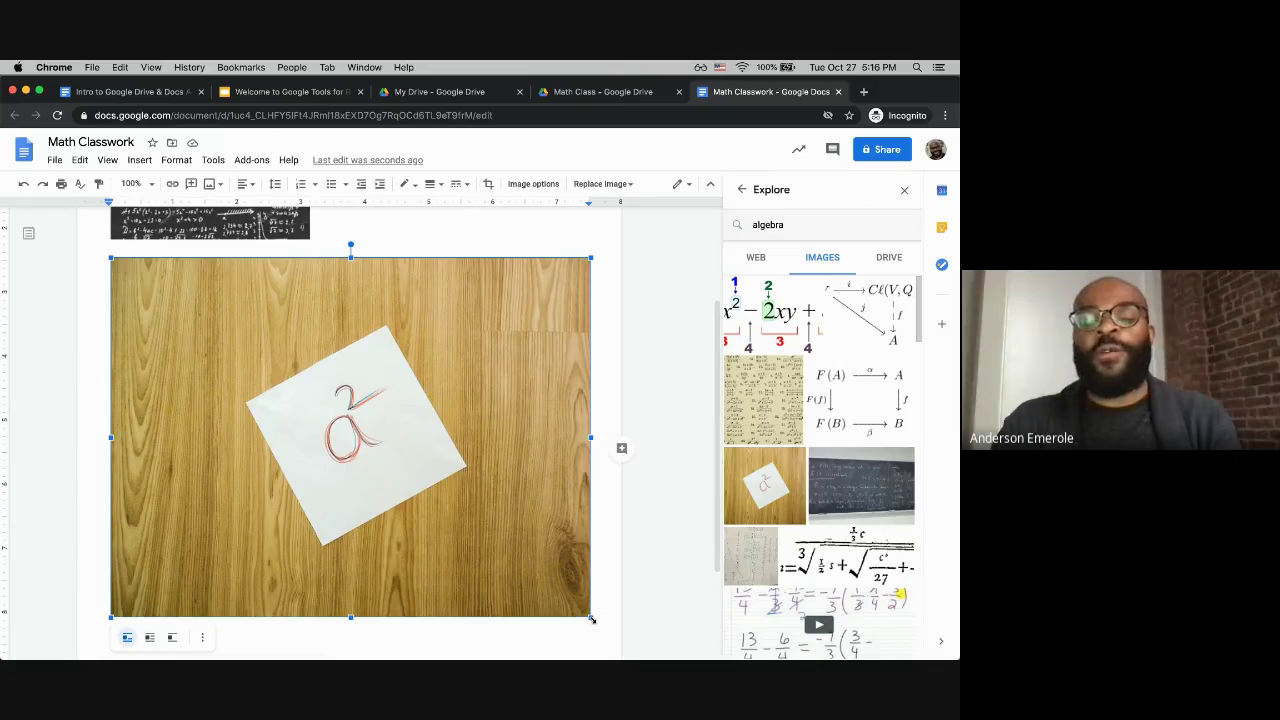
pyautogui.moveTo(590, 616); pyautogui.dragTo(600, 566)
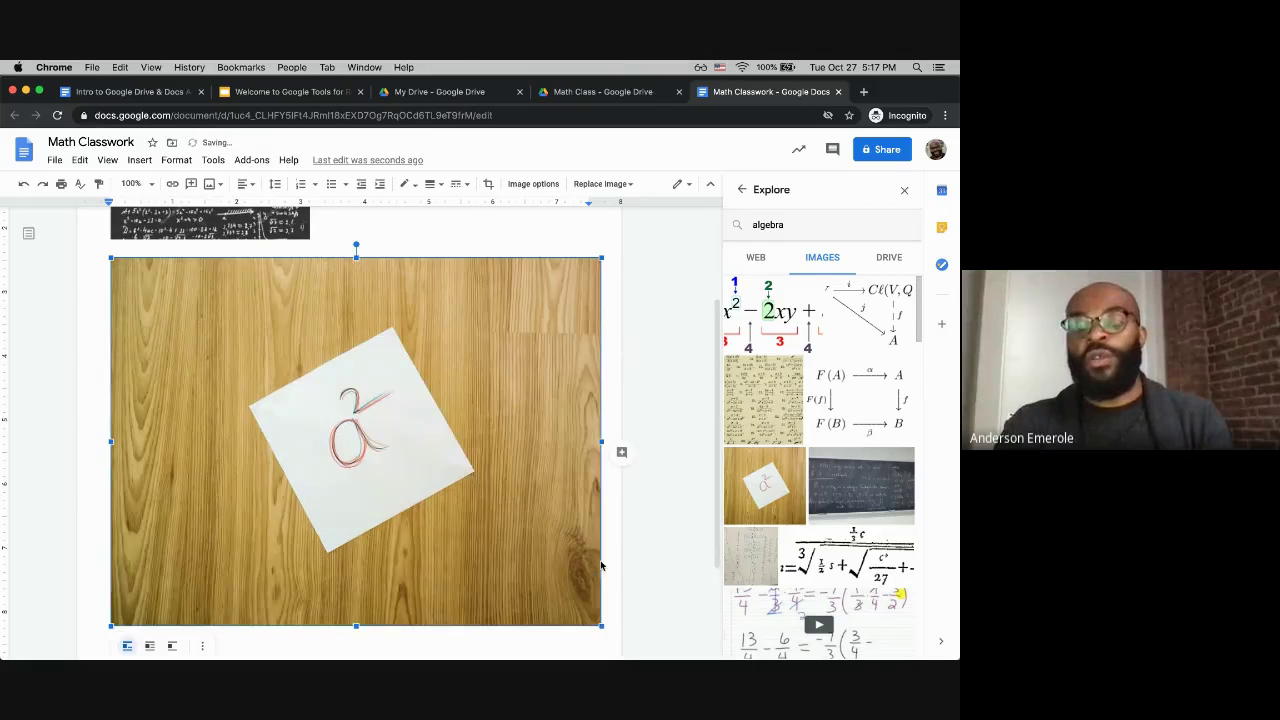
pyautogui.moveTo(601, 626); pyautogui.dragTo(363, 446)
pyautogui.click(426, 417)
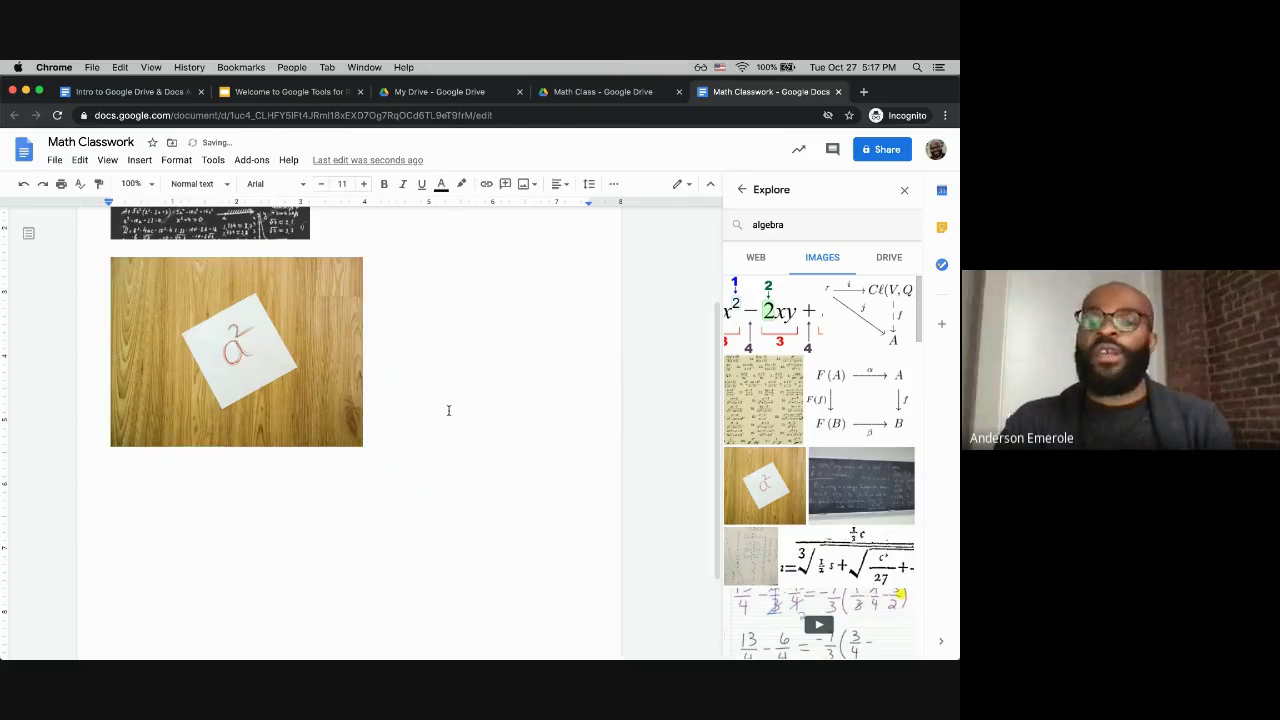
pyautogui.scroll(3, 448, 410)
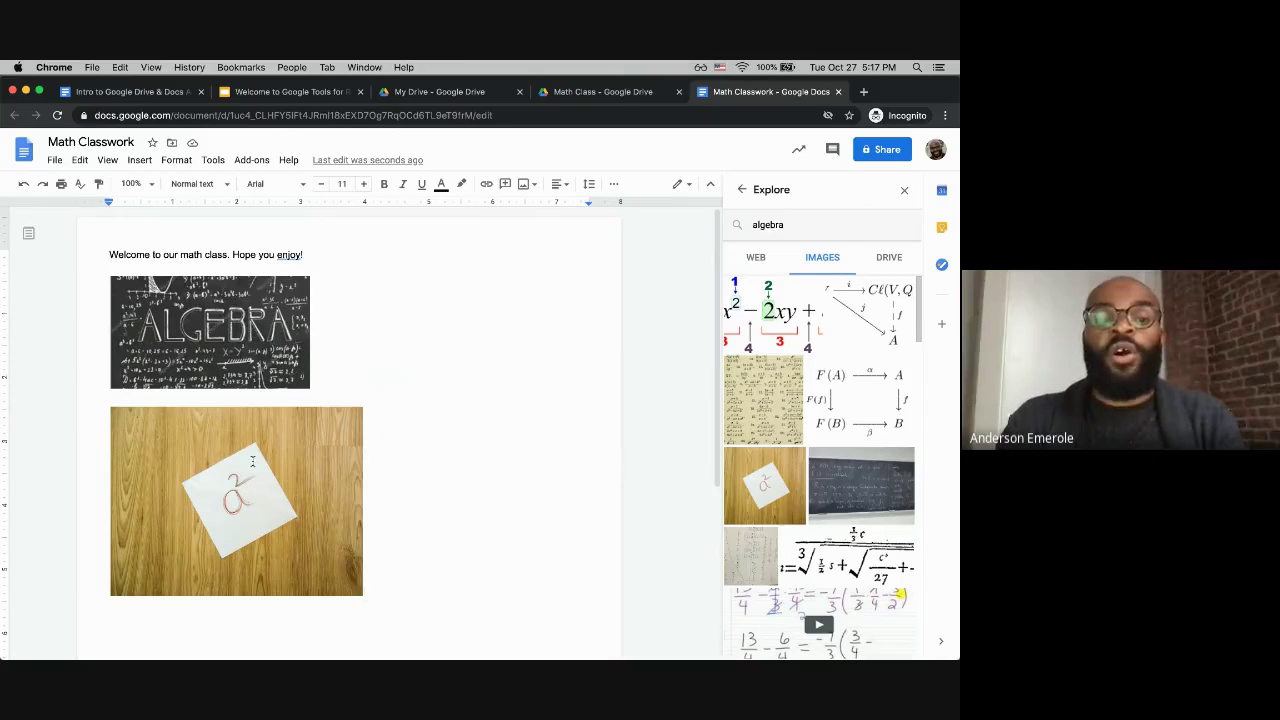
# Step: Make 'Welcome to our math class. Hope you enjoy!' bold and italic
pyautogui.tripleClick(192, 256)
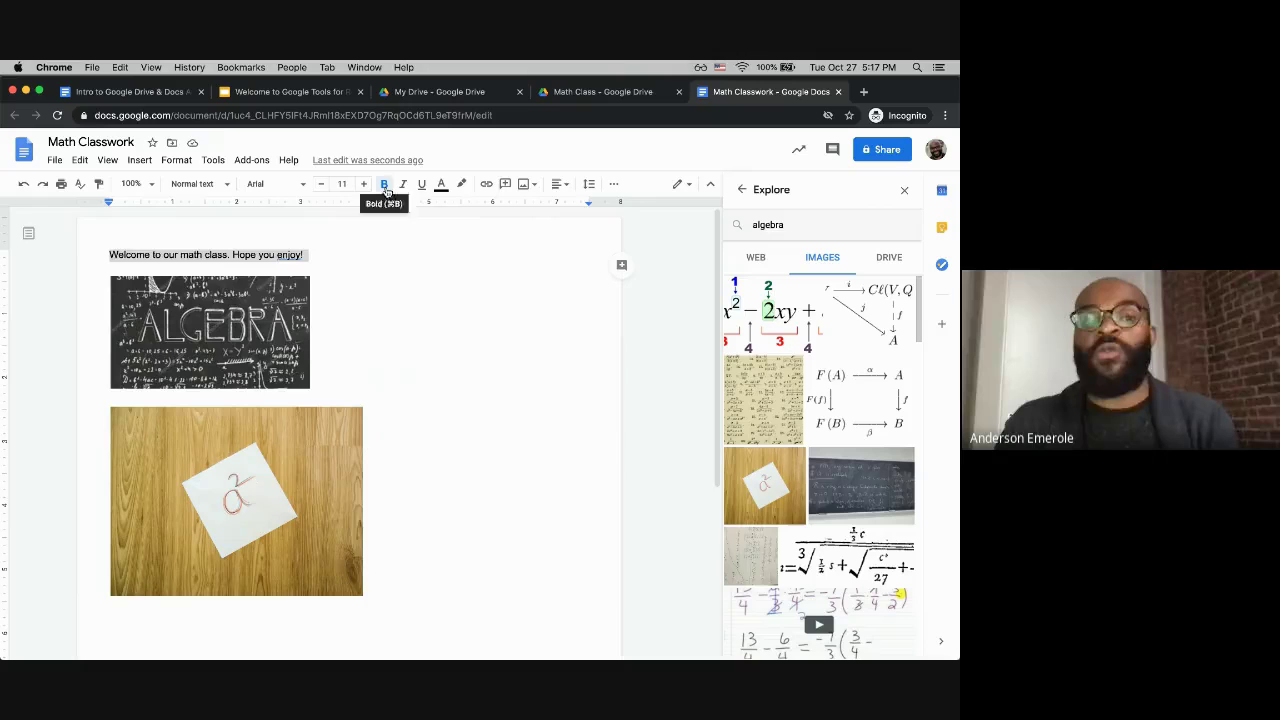
pyautogui.click(385, 186)
pyautogui.click(404, 186)
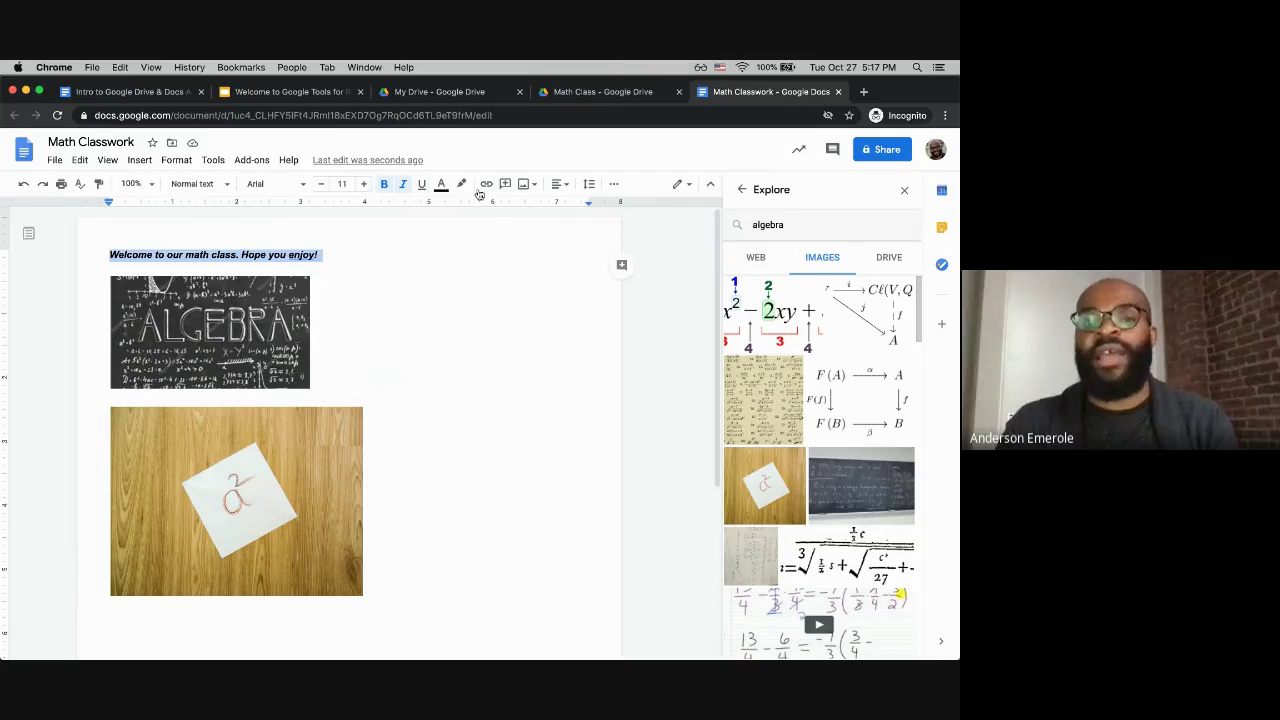
pyautogui.click(258, 462)
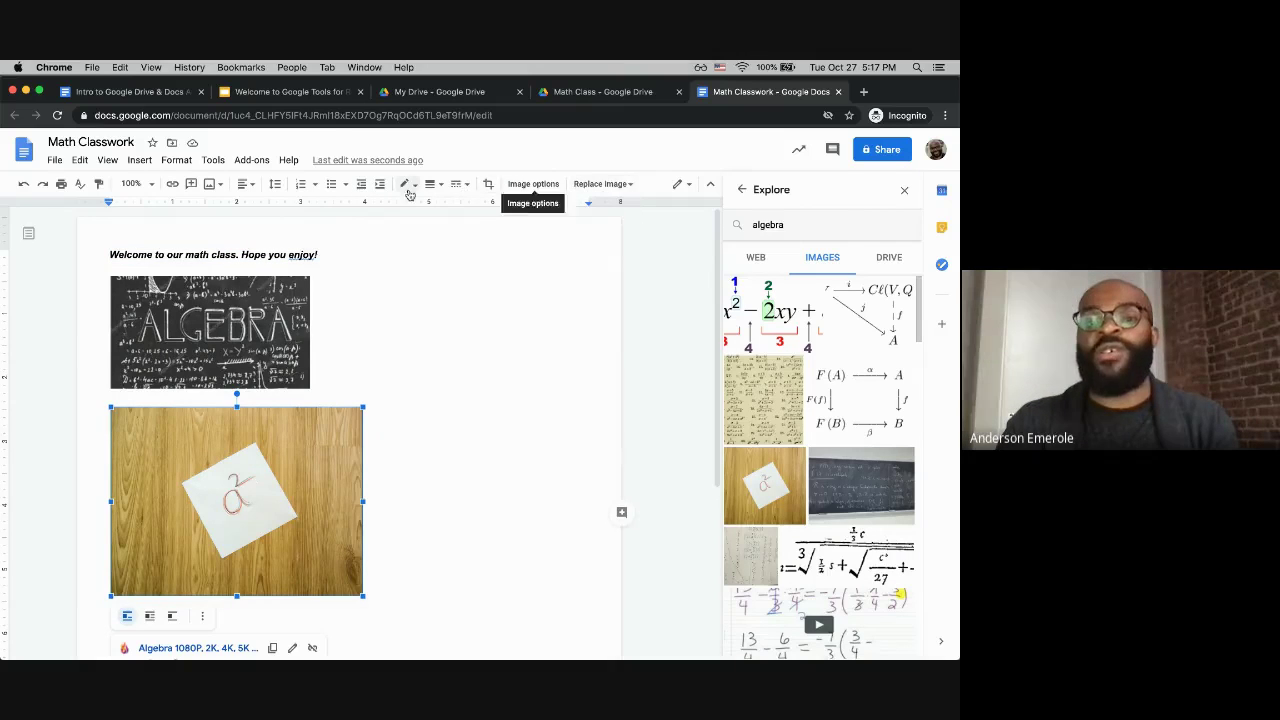
pyautogui.click(269, 254)
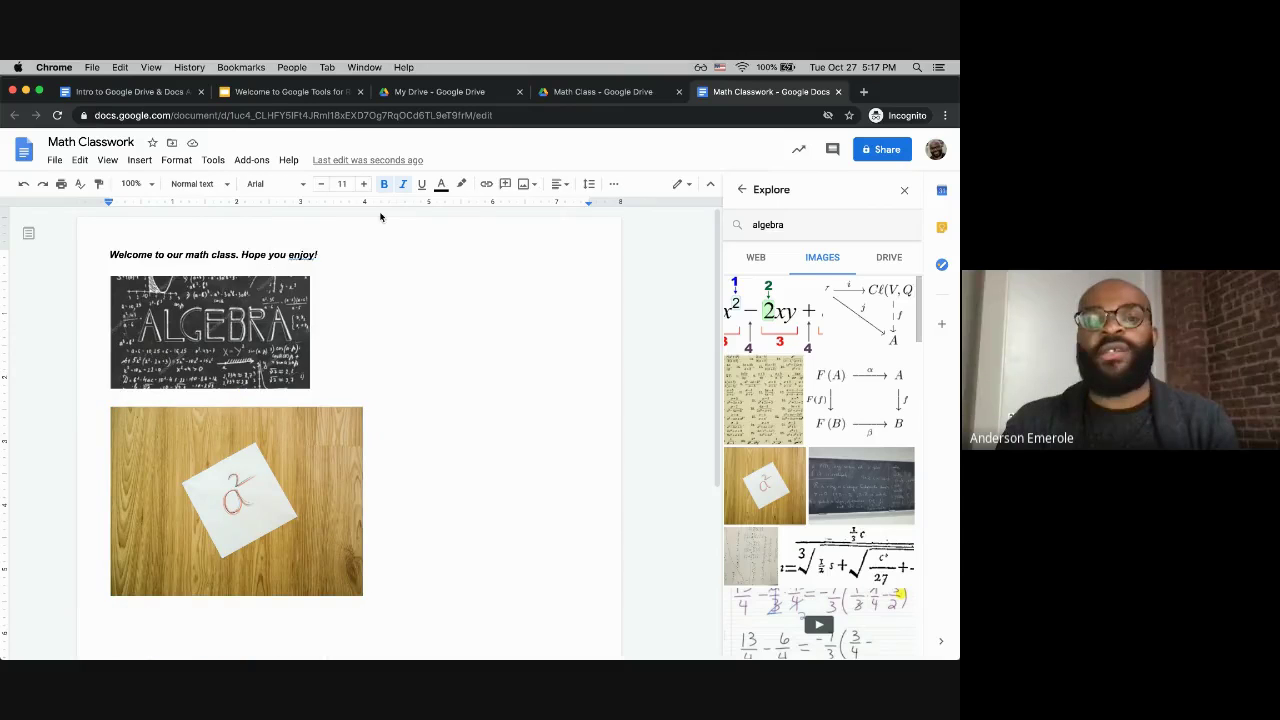
pyautogui.click(230, 500)
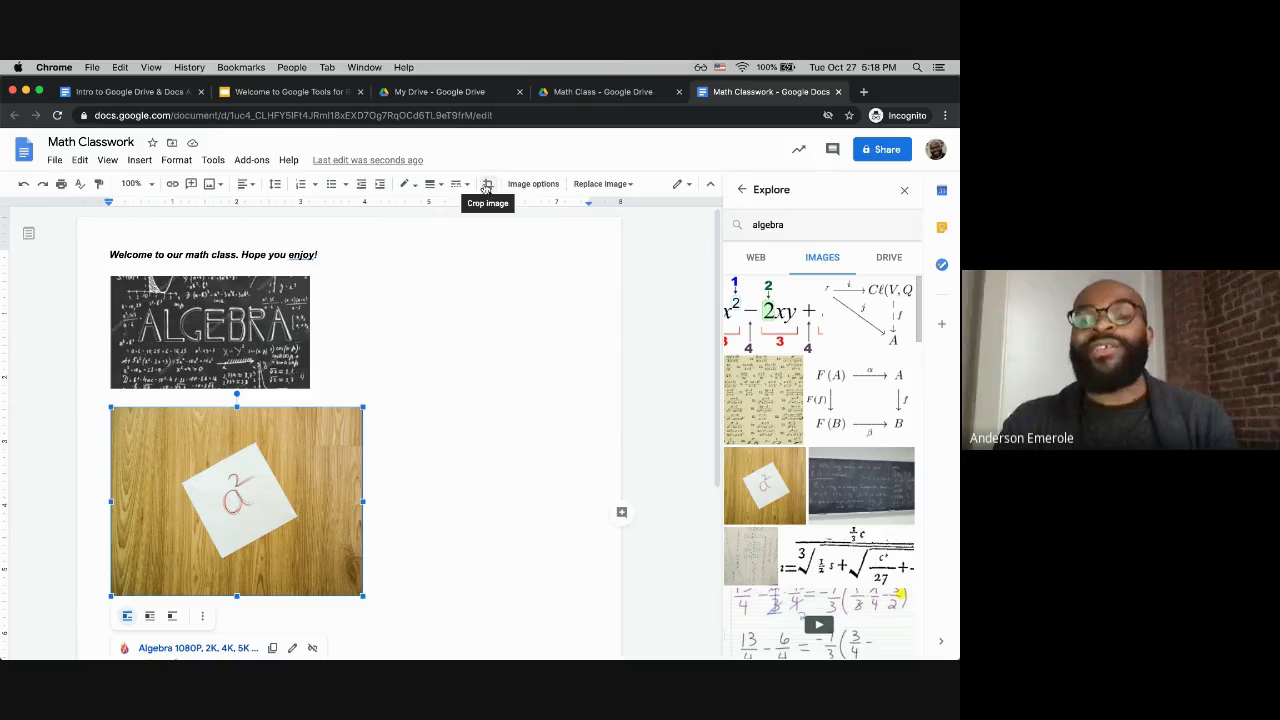
pyautogui.click(487, 187)
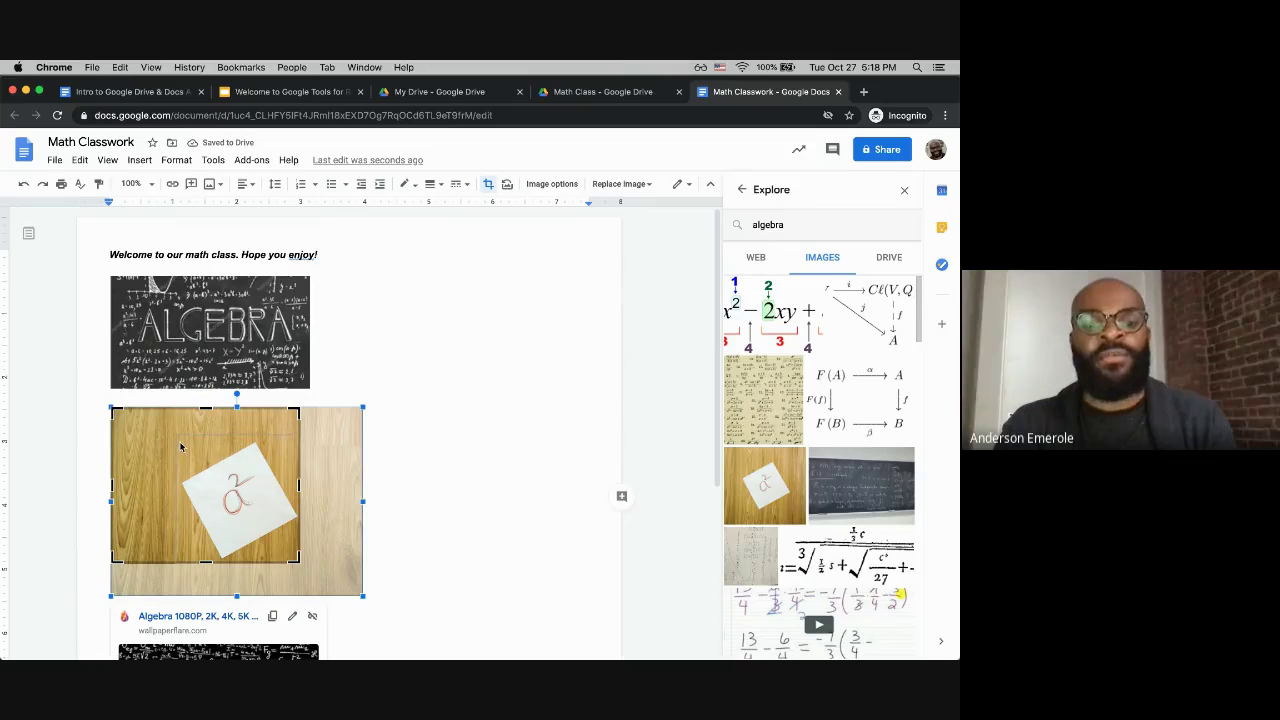
pyautogui.press('Return')
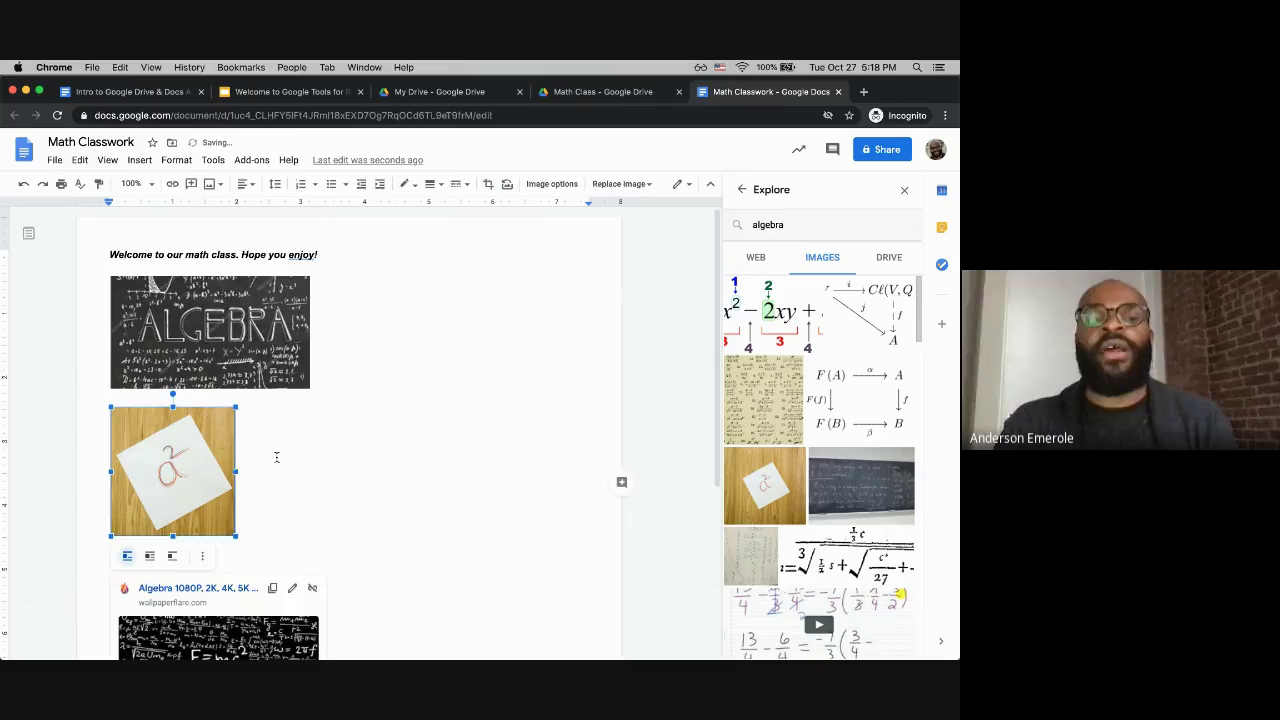
pyautogui.click(277, 457)
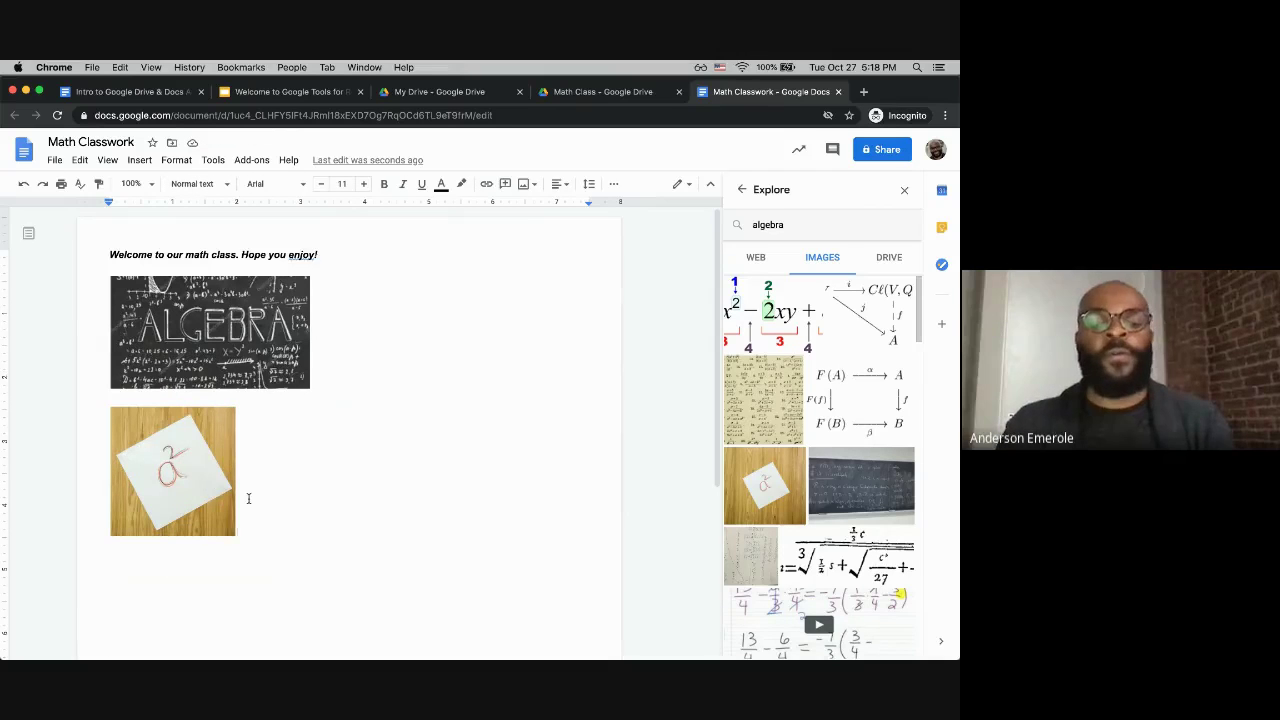
pyautogui.press('super+z')
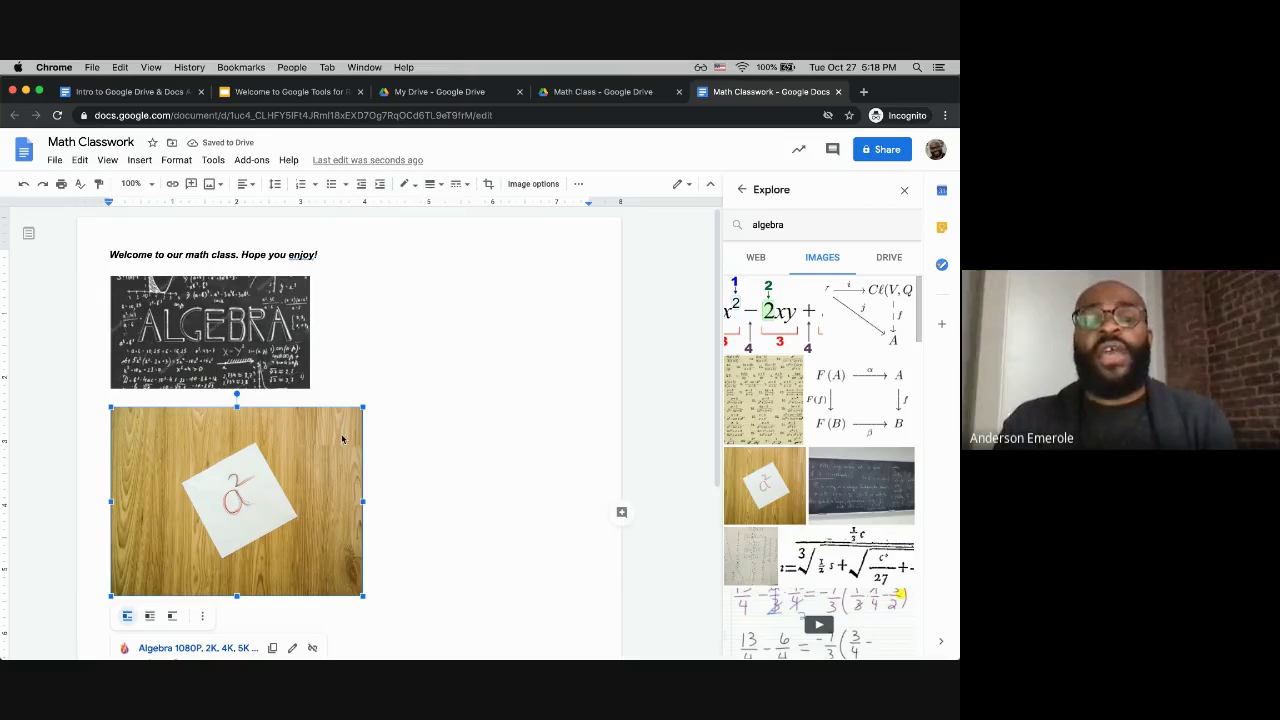
# Step: Give the a² photo a 4pt black border
pyautogui.click(408, 437)
pyautogui.click(332, 440)
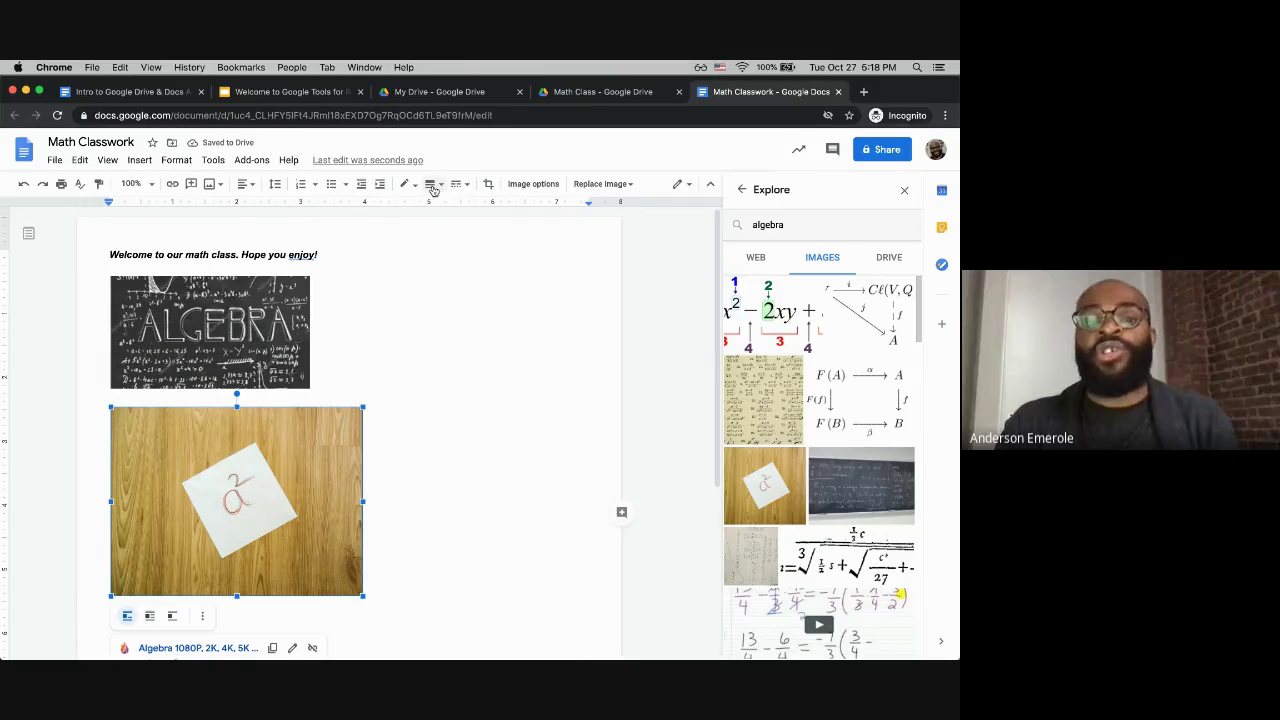
pyautogui.click(406, 425)
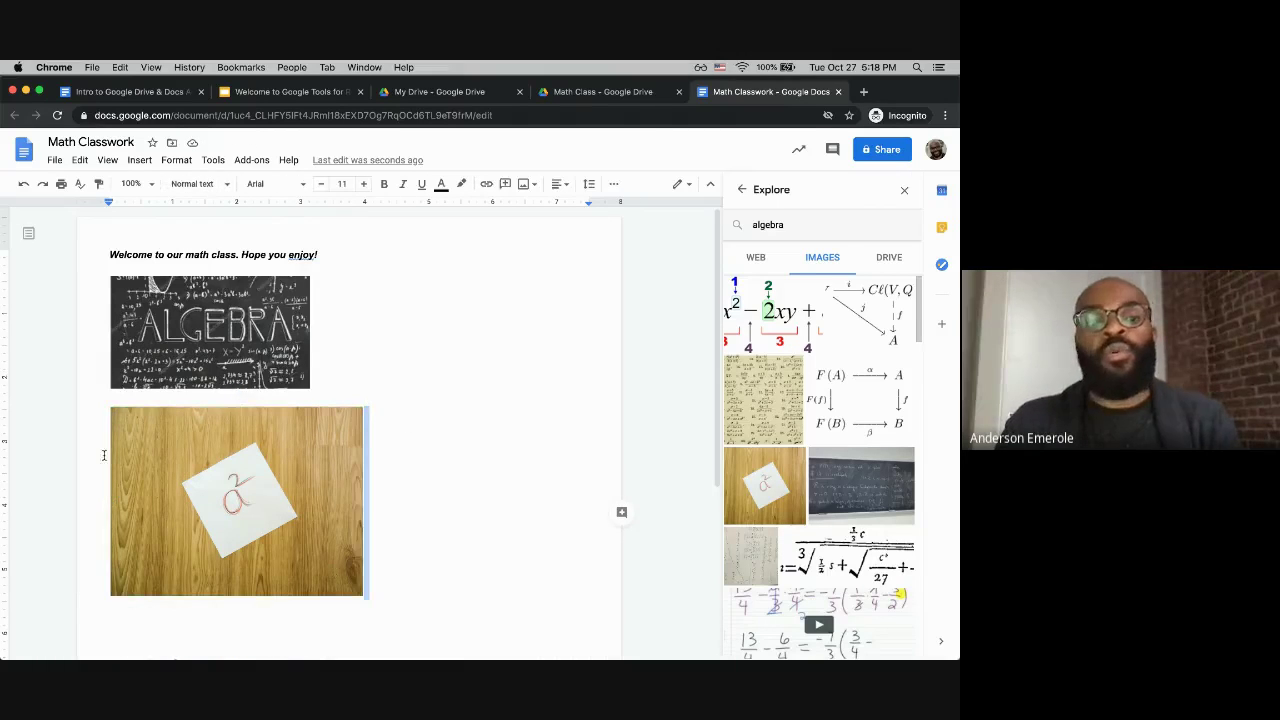
pyautogui.click(269, 513)
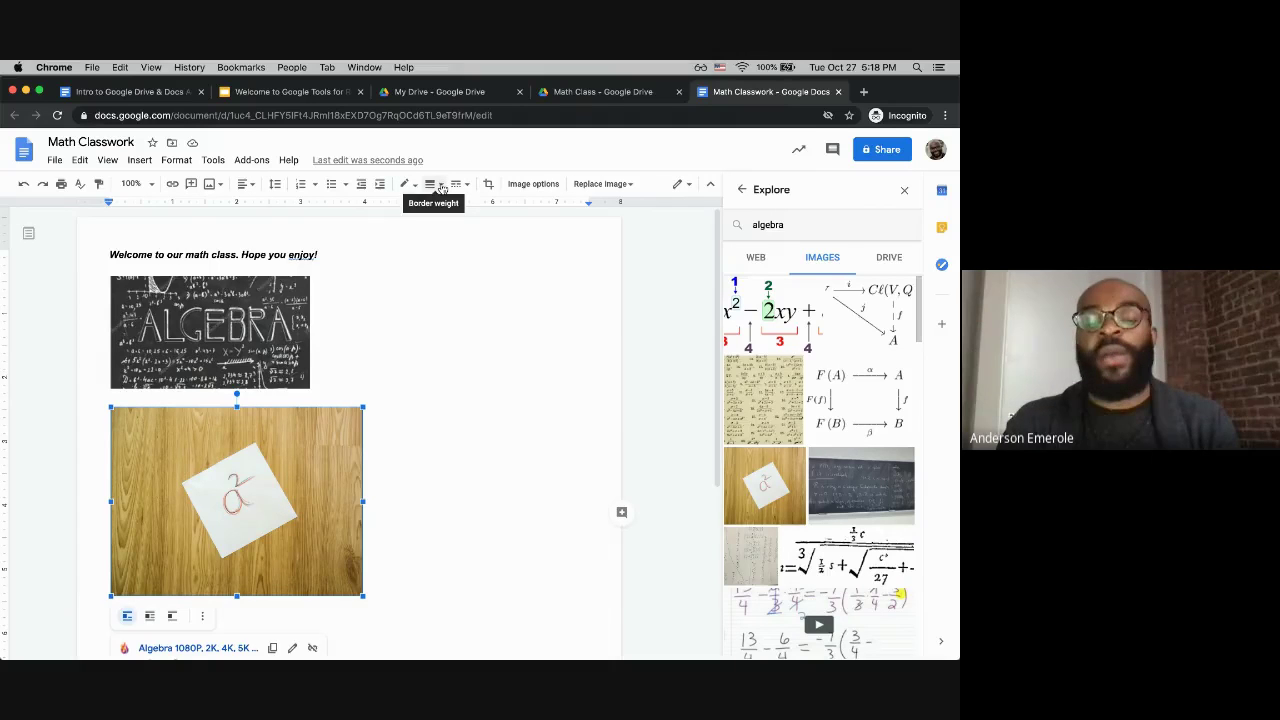
pyautogui.click(441, 187)
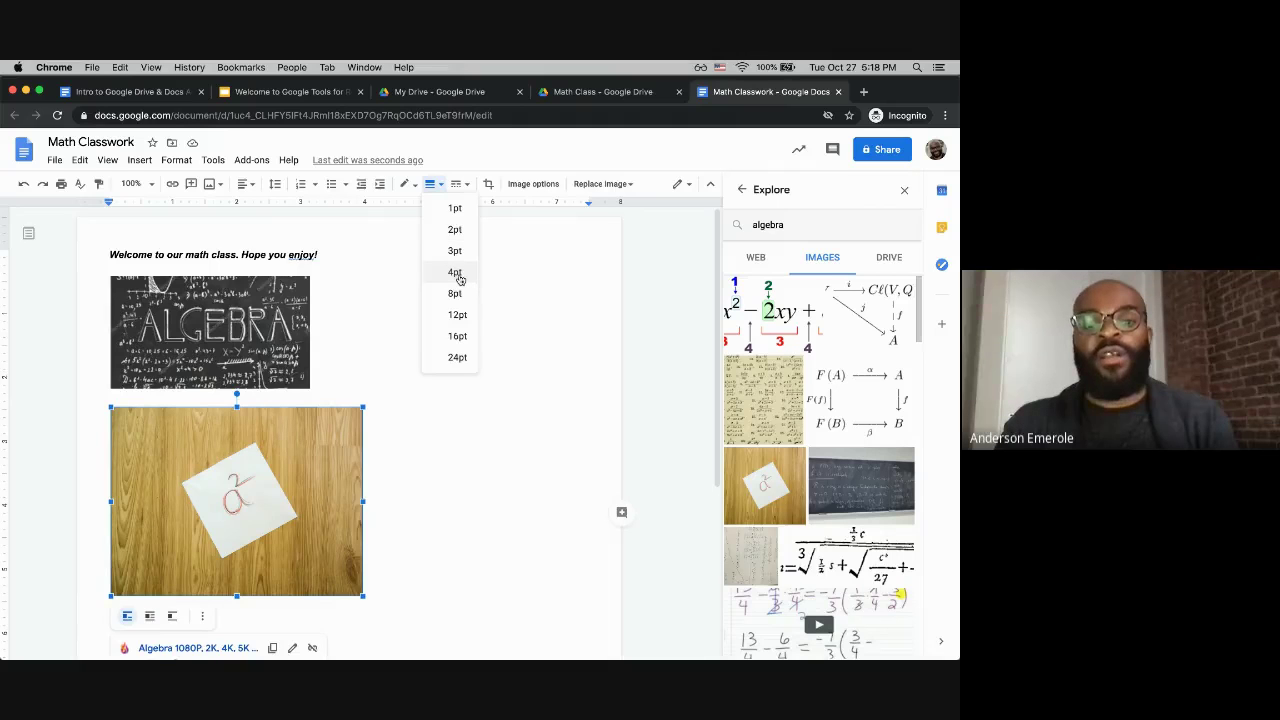
pyautogui.click(456, 273)
pyautogui.click(440, 464)
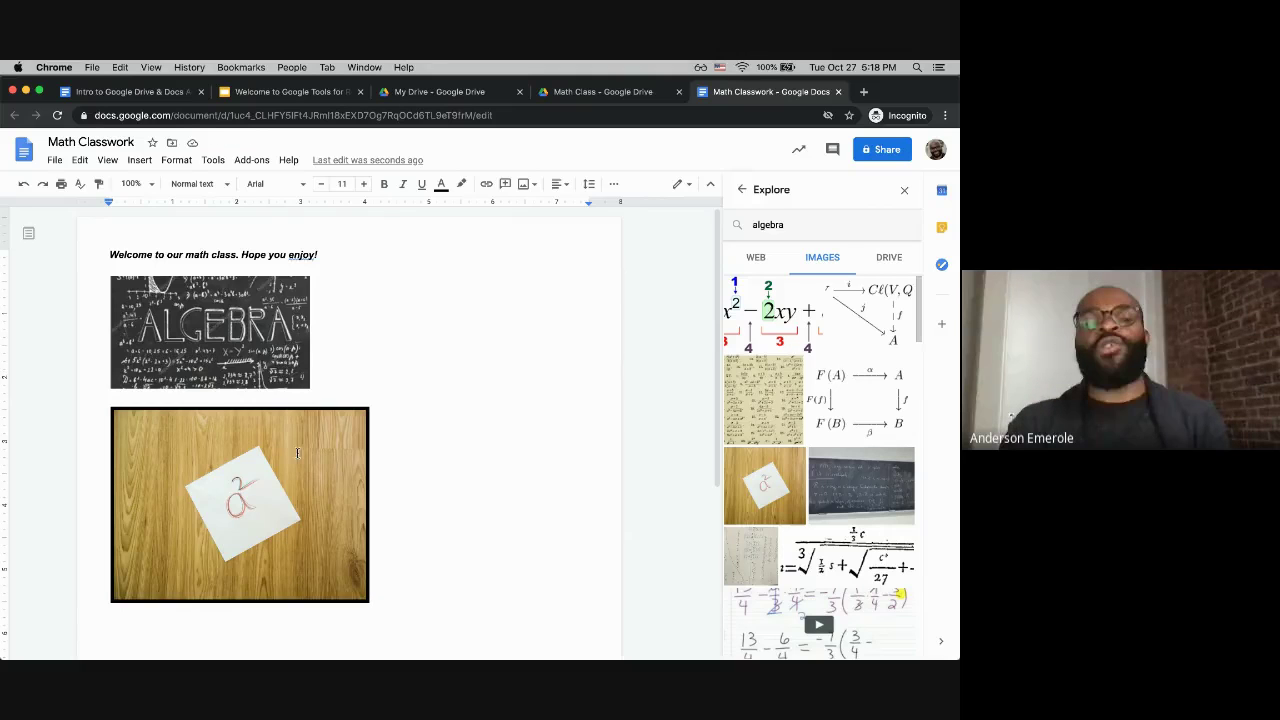
pyautogui.click(288, 510)
pyautogui.click(262, 255)
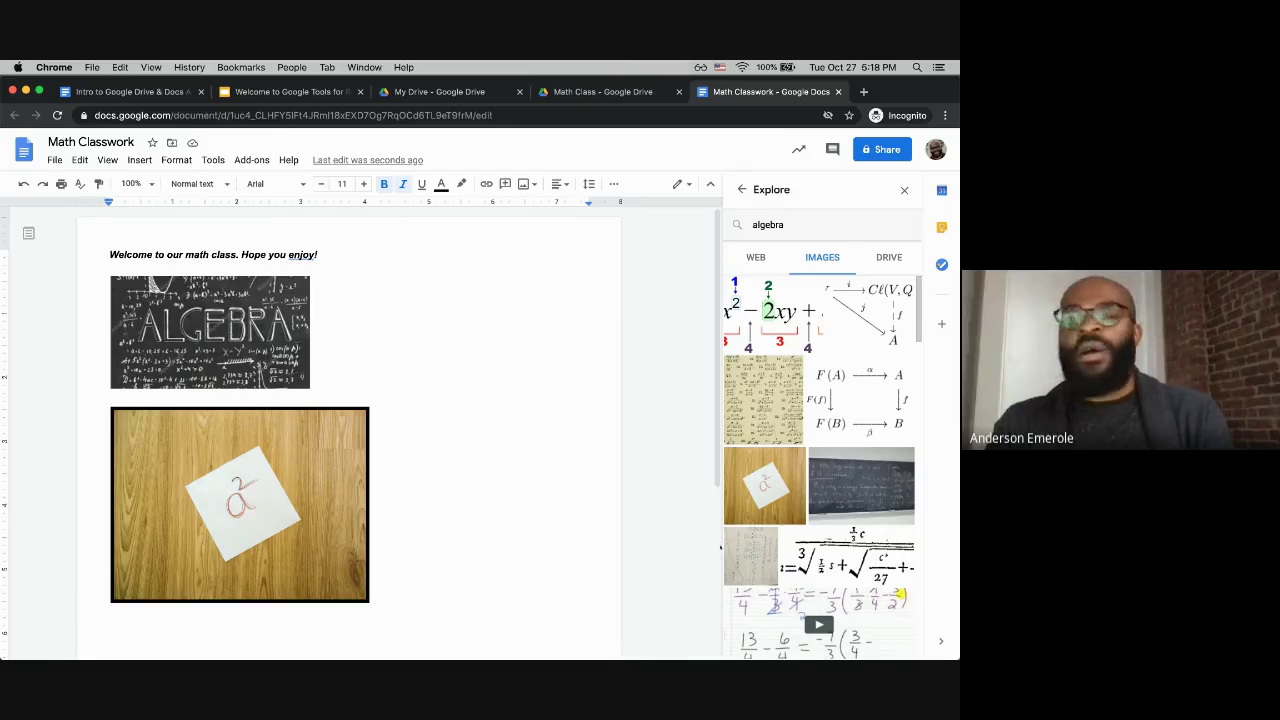
pyautogui.click(466, 317)
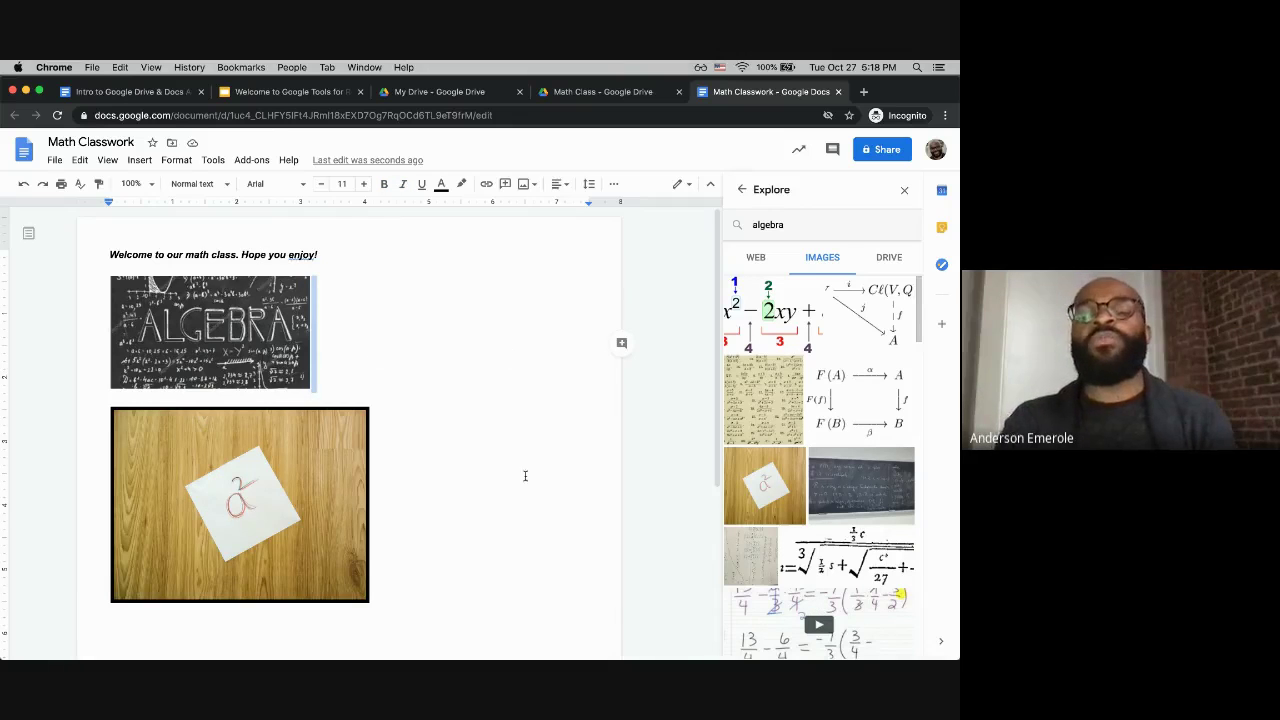
pyautogui.click(514, 407)
pyautogui.scroll(-1, 514, 407)
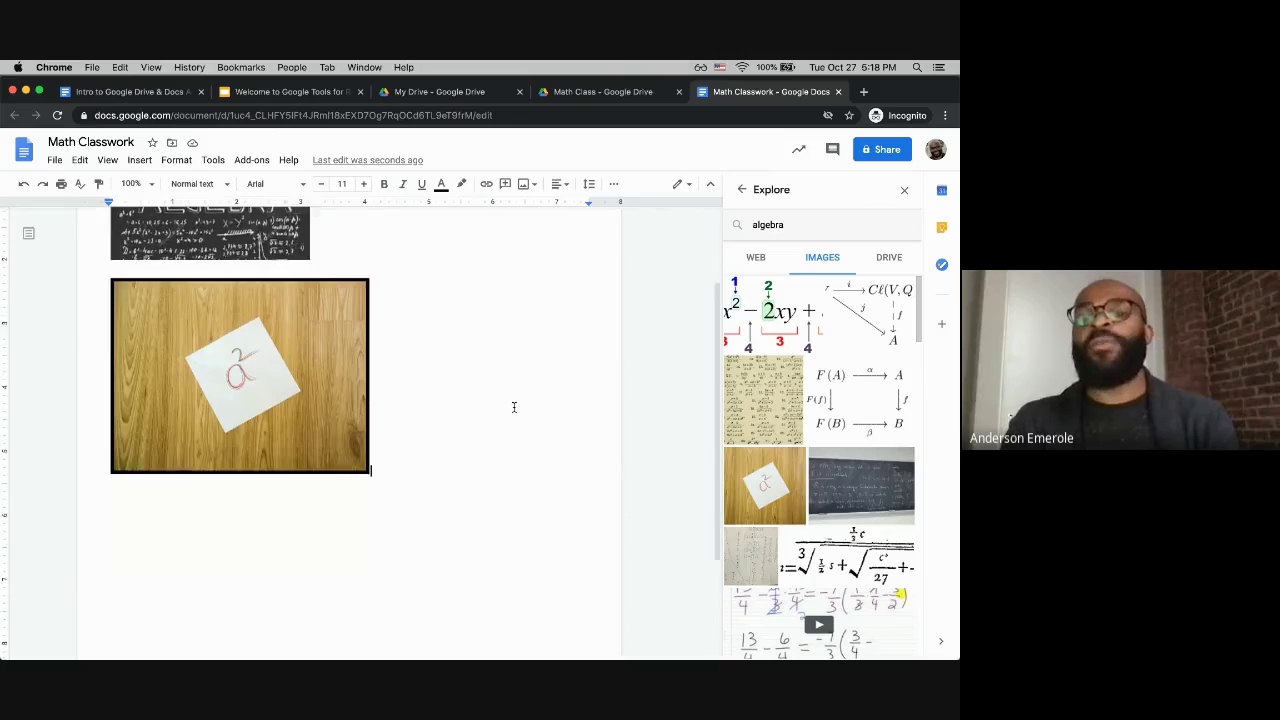
pyautogui.scroll(-1, 514, 407)
pyautogui.scroll(3, 514, 407)
pyautogui.doubleClick(260, 253)
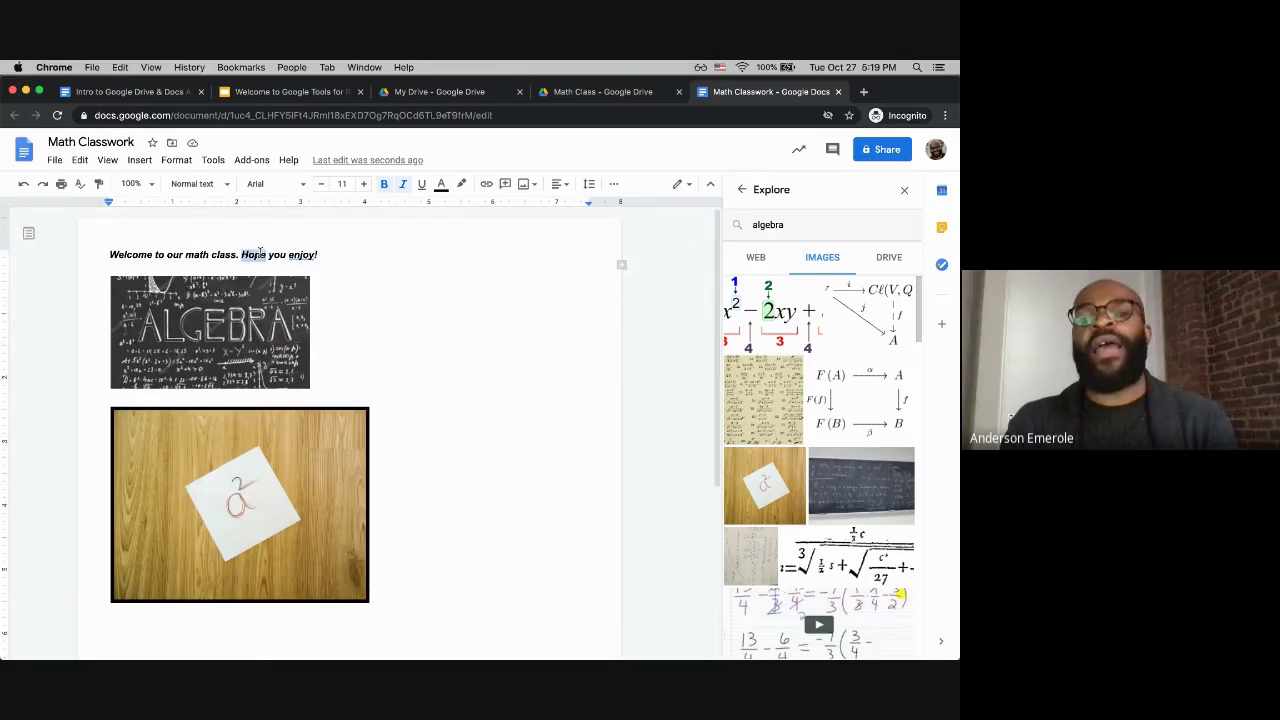
pyautogui.tripleClick(260, 253)
pyautogui.click(461, 184)
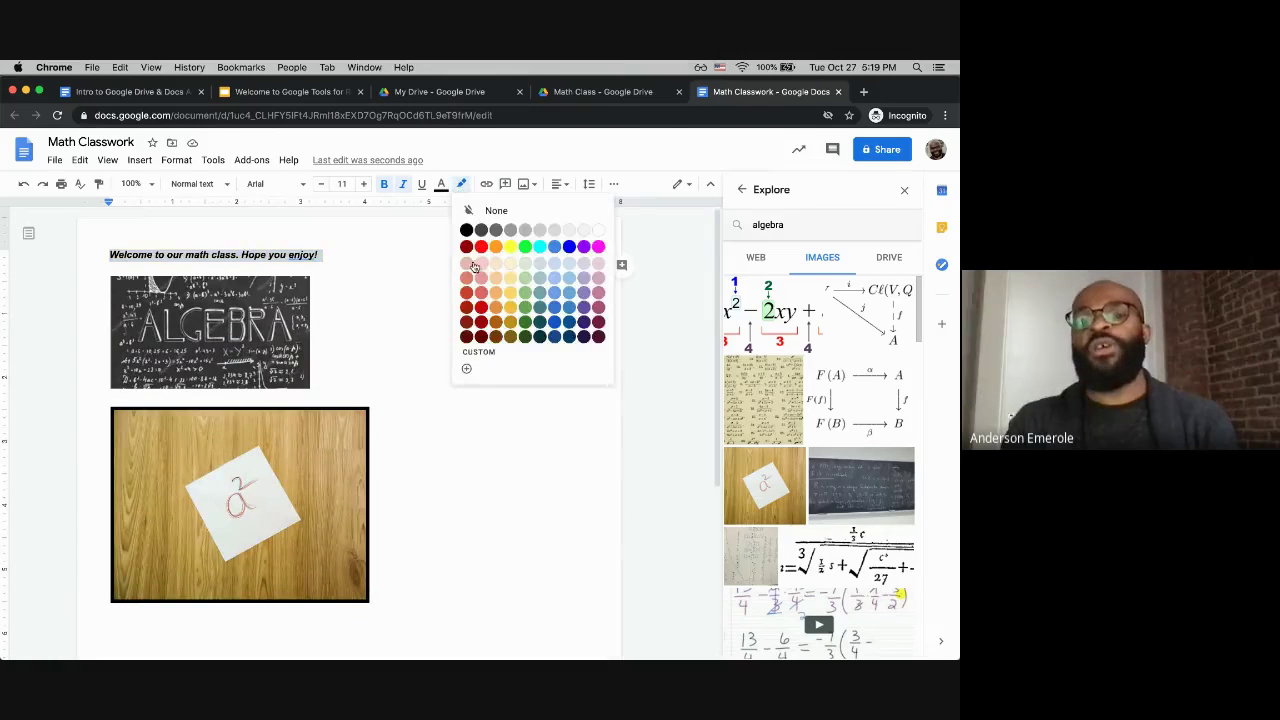
pyautogui.click(481, 246)
pyautogui.moveTo(353, 284); pyautogui.dragTo(311, 258)
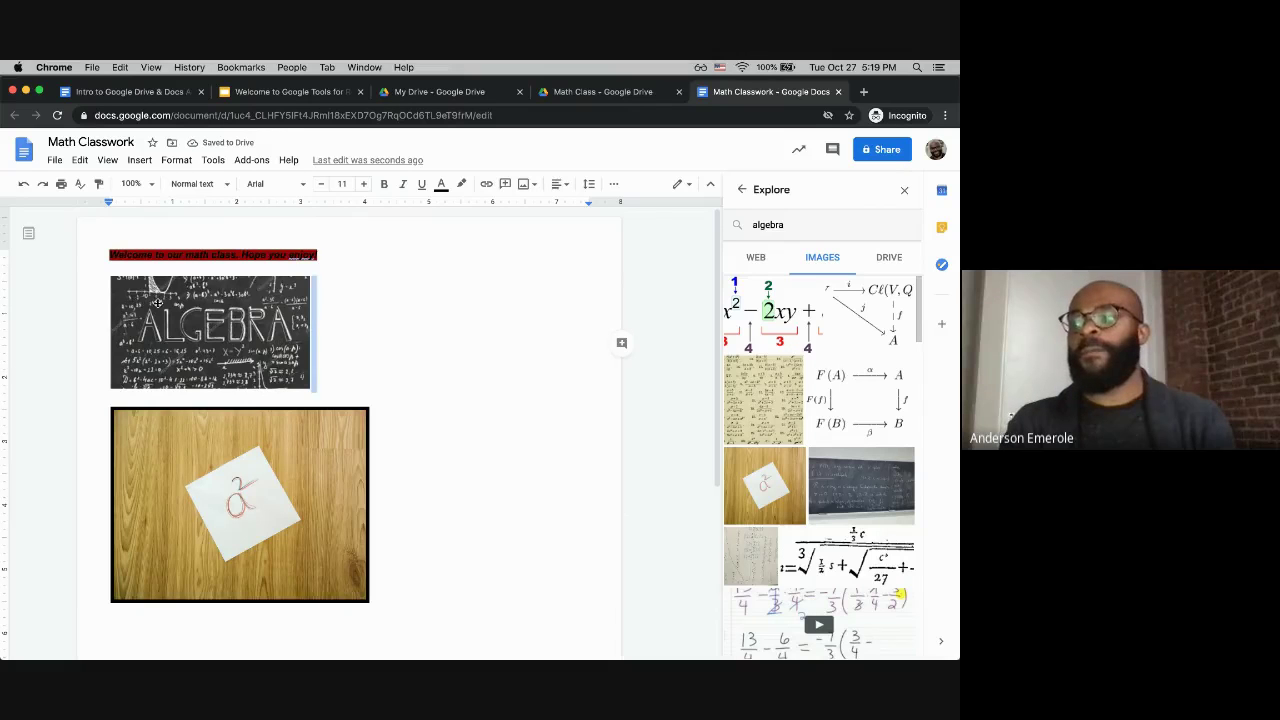
pyautogui.press('super+z')
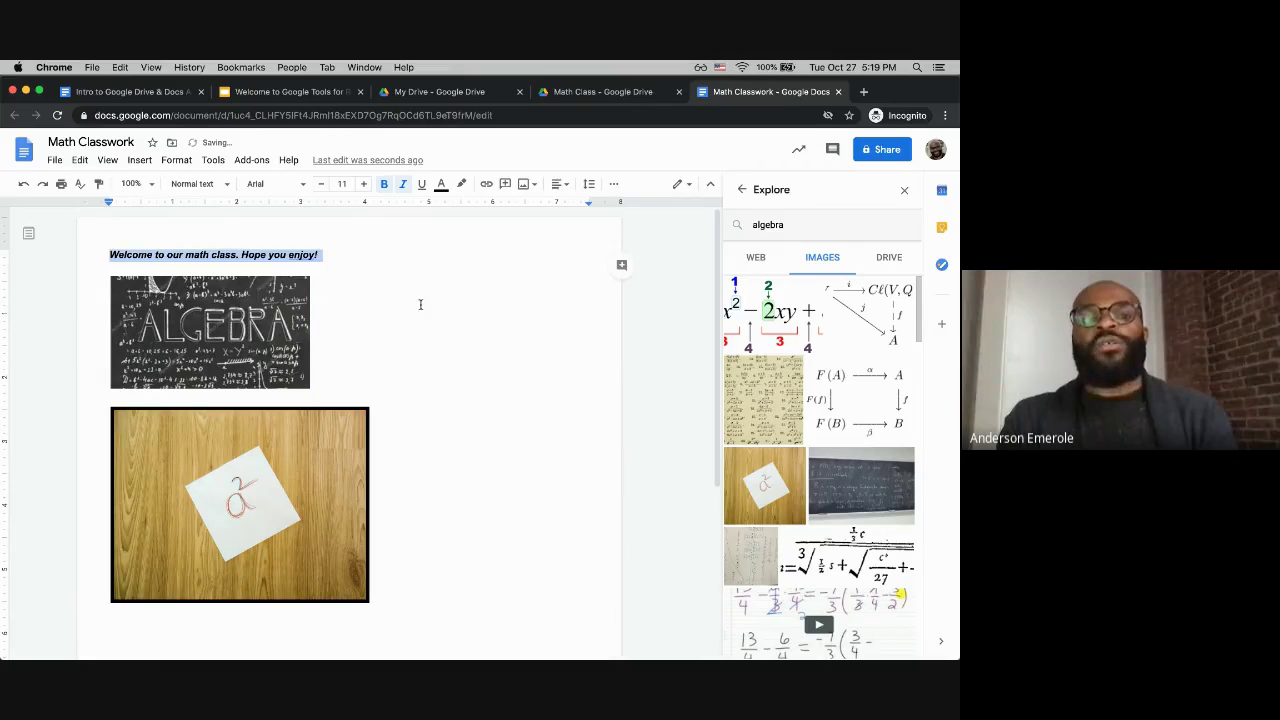
pyautogui.click(420, 306)
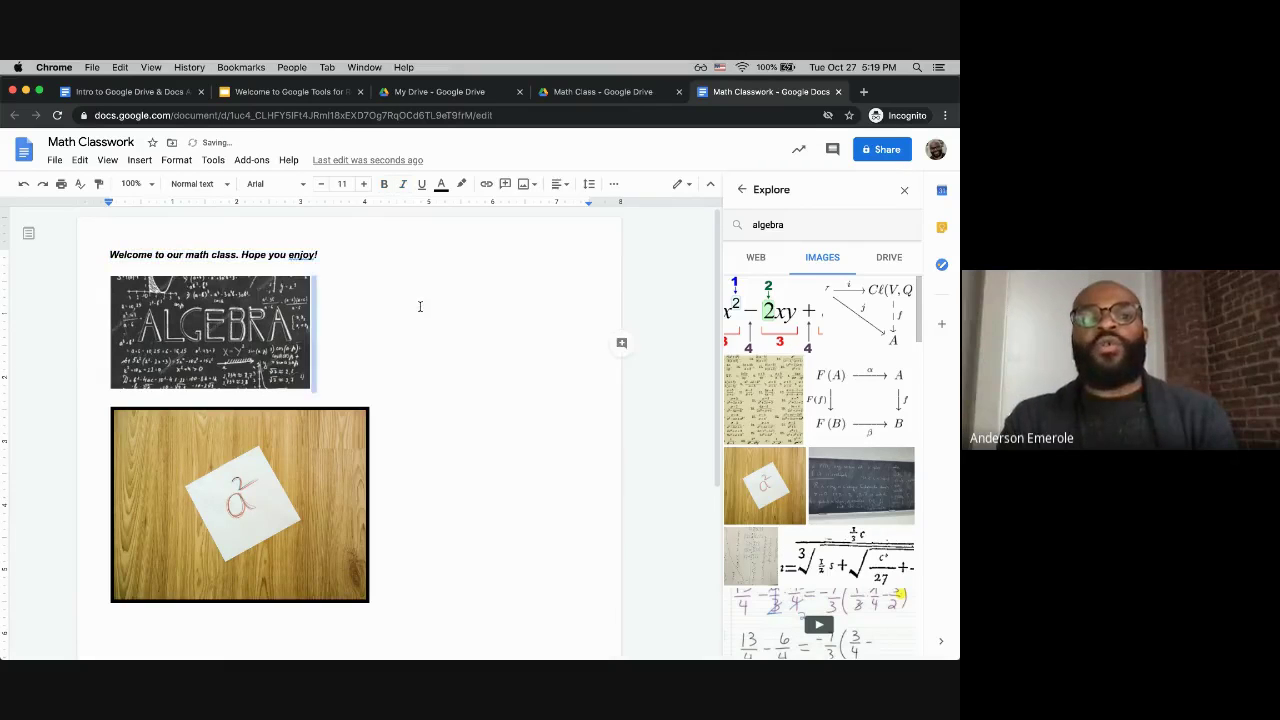
pyautogui.click(379, 372)
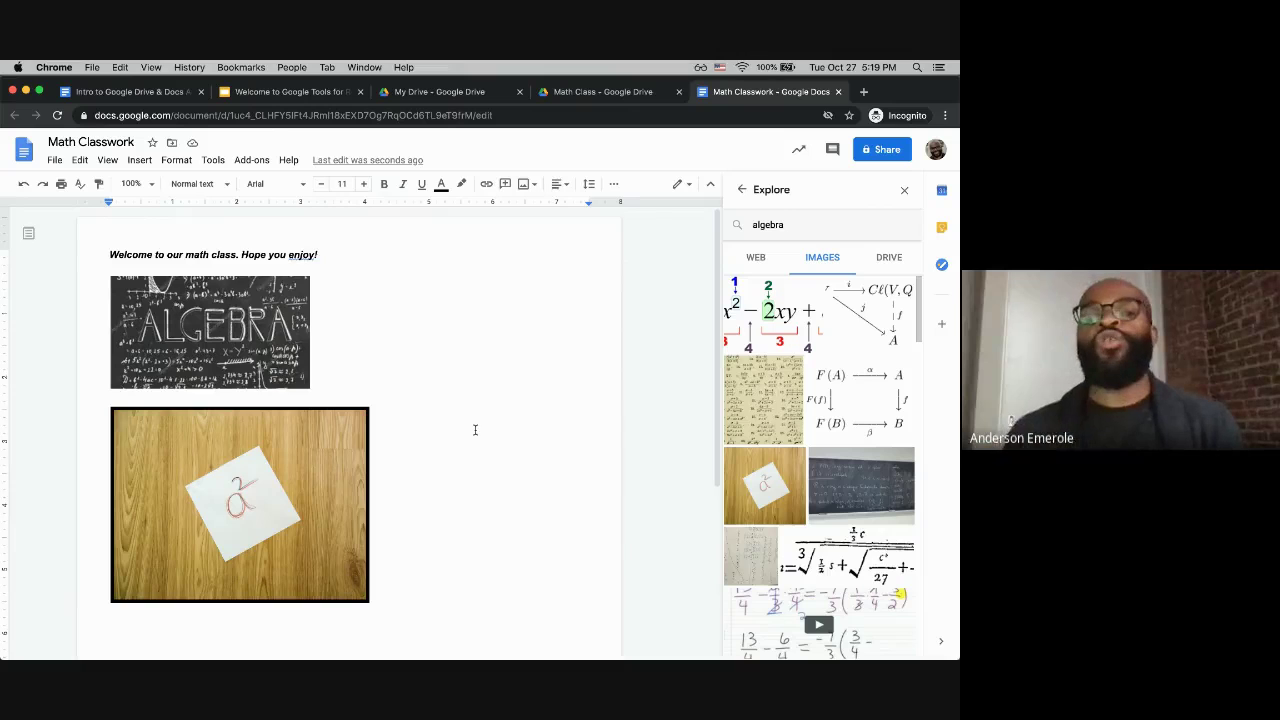
# Step: Check the Math Class folder in Drive, then return to Math Classwork and close Explore
pyautogui.click(552, 93)
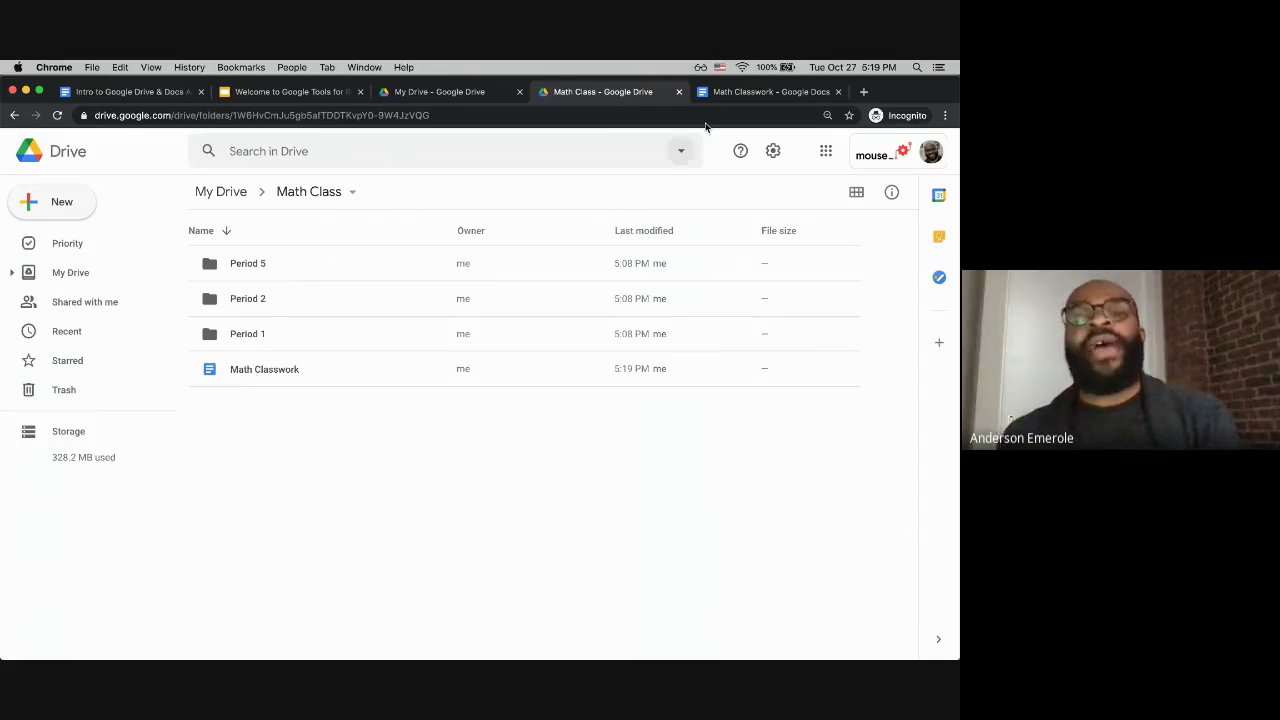
pyautogui.click(740, 92)
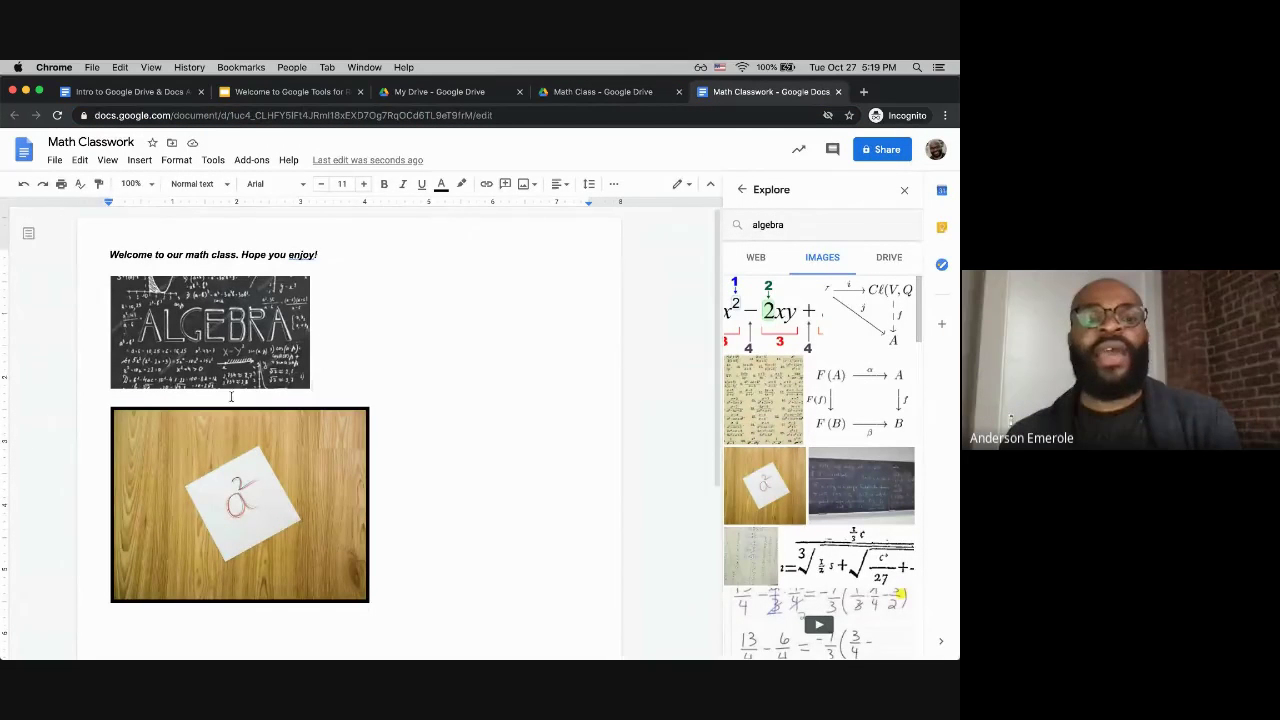
pyautogui.click(904, 190)
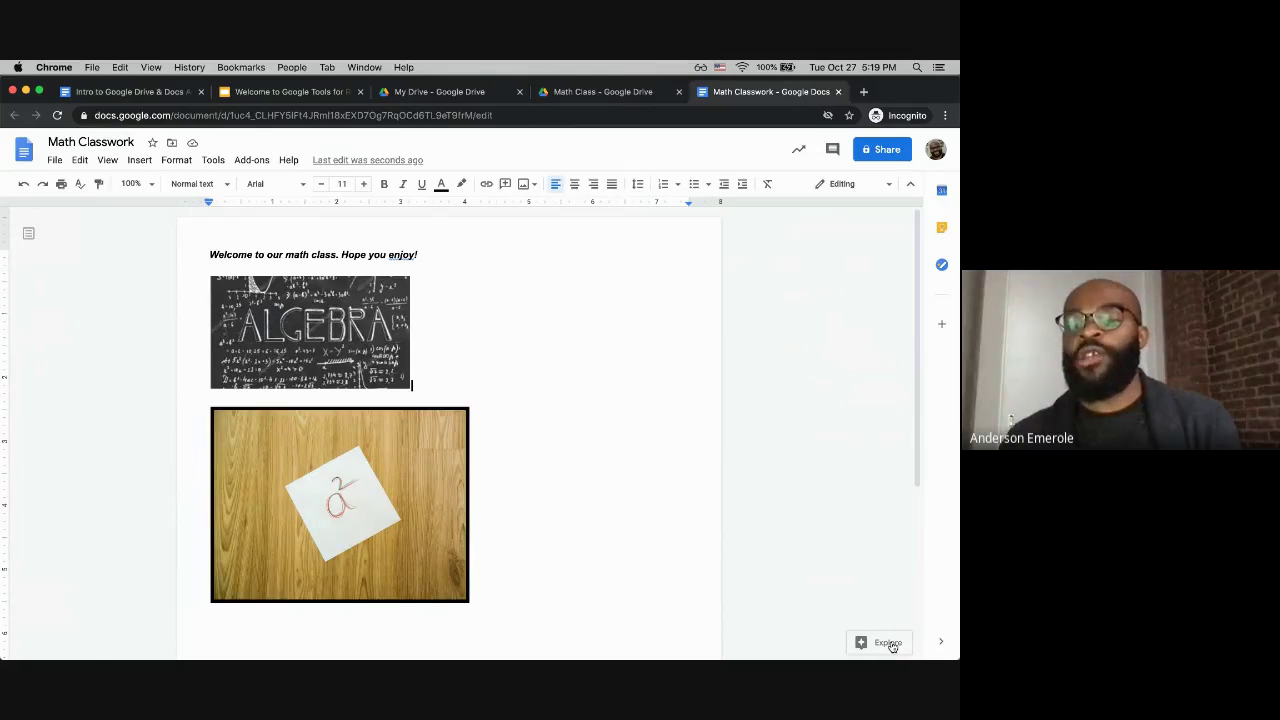
# Step: Search Explore for 'Math' to show its web results beside Math Classwork
pyautogui.click(892, 645)
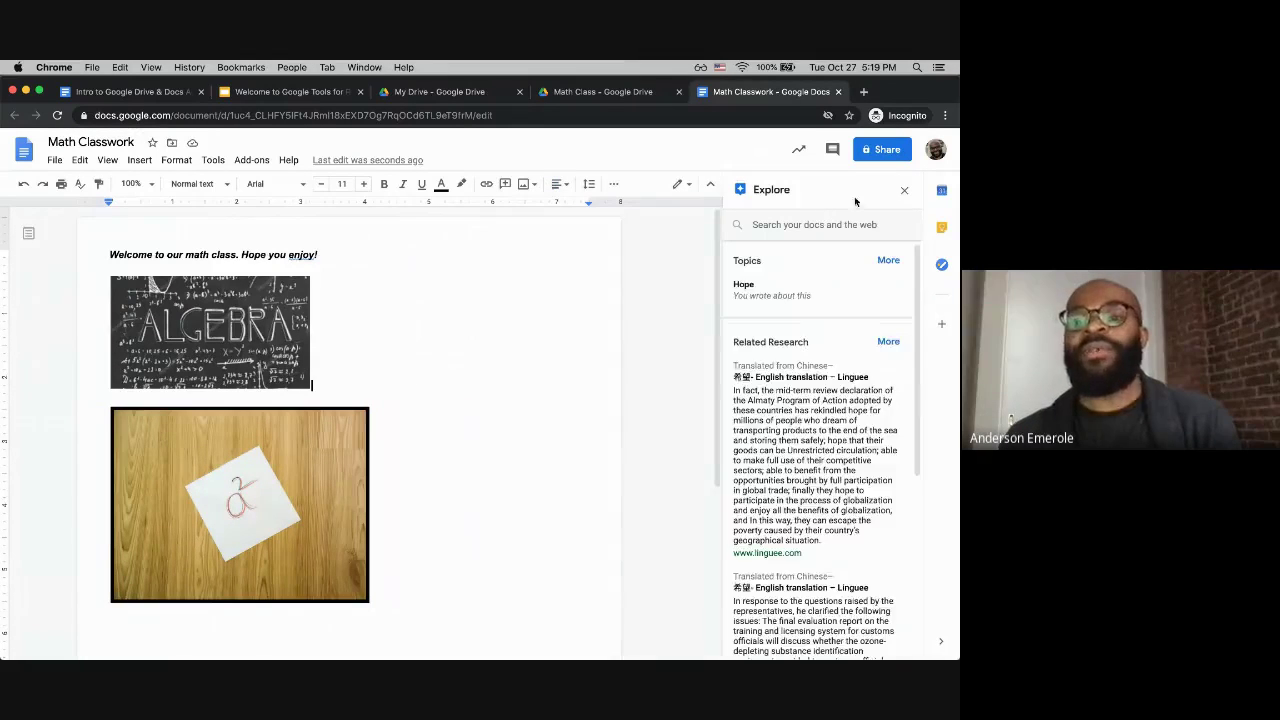
pyautogui.click(790, 224)
pyautogui.write('Math')
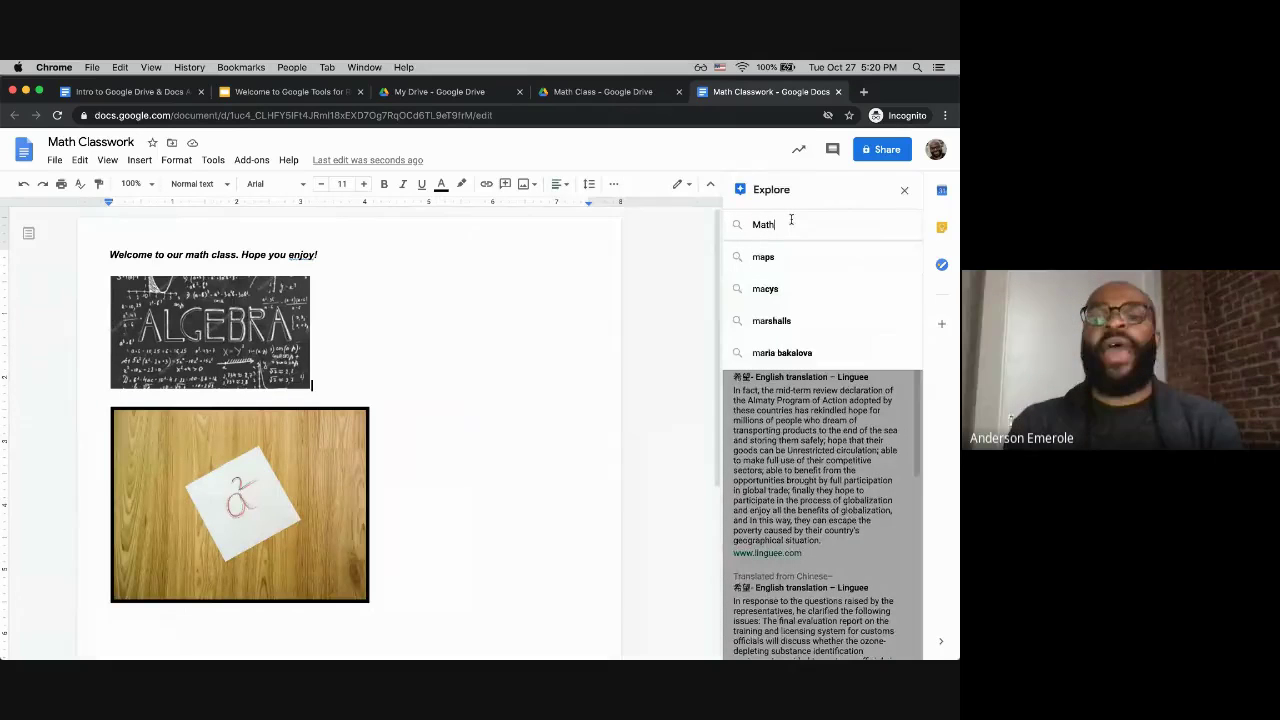
pyautogui.press('Return')
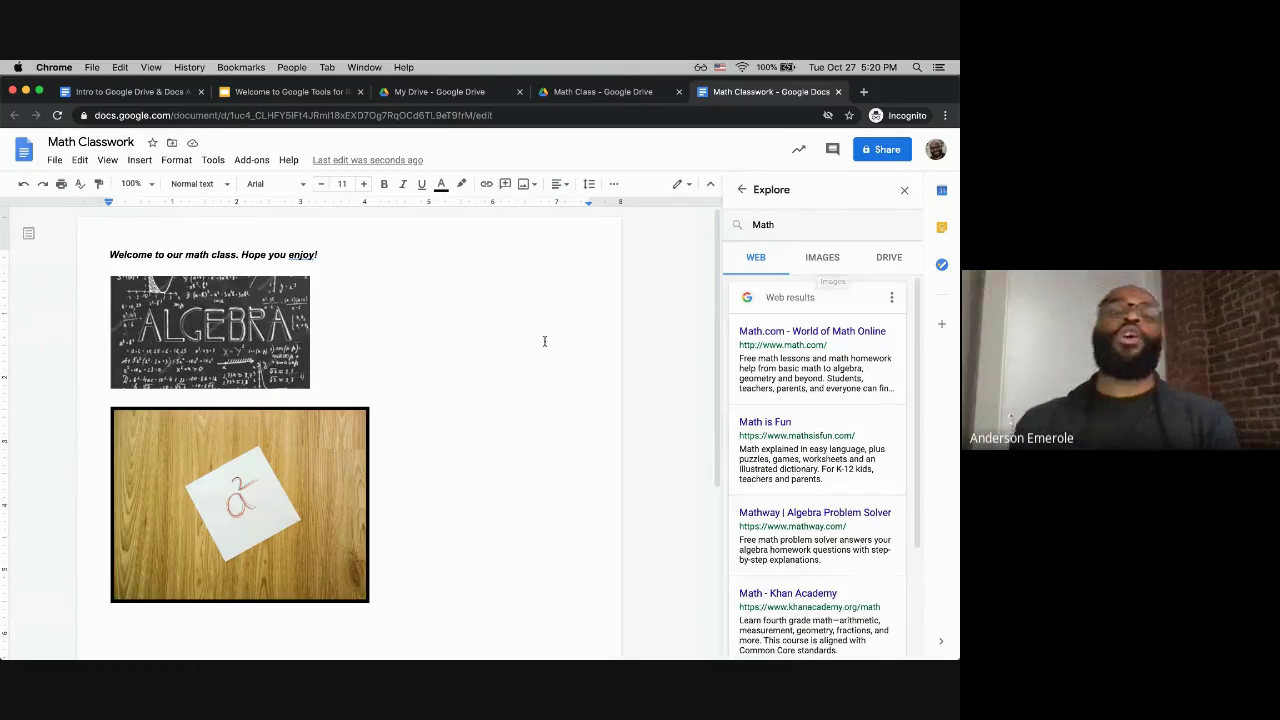
pyautogui.click(497, 357)
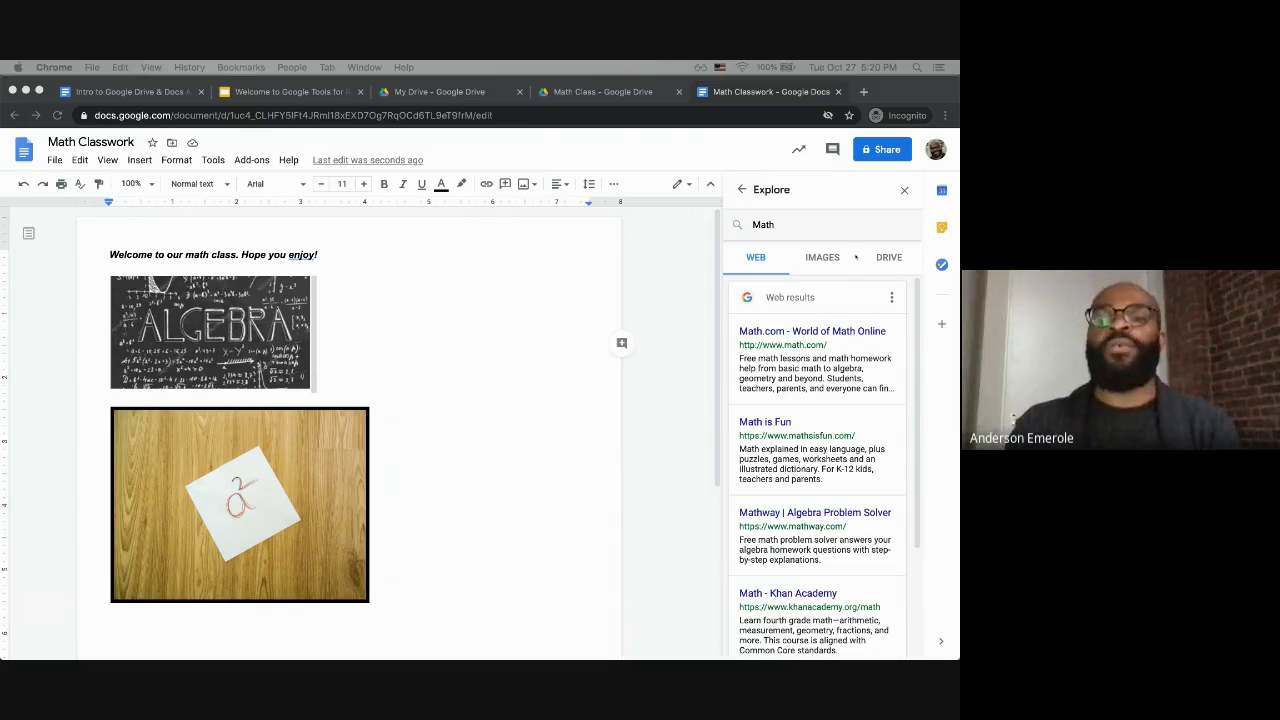
pyautogui.click(903, 192)
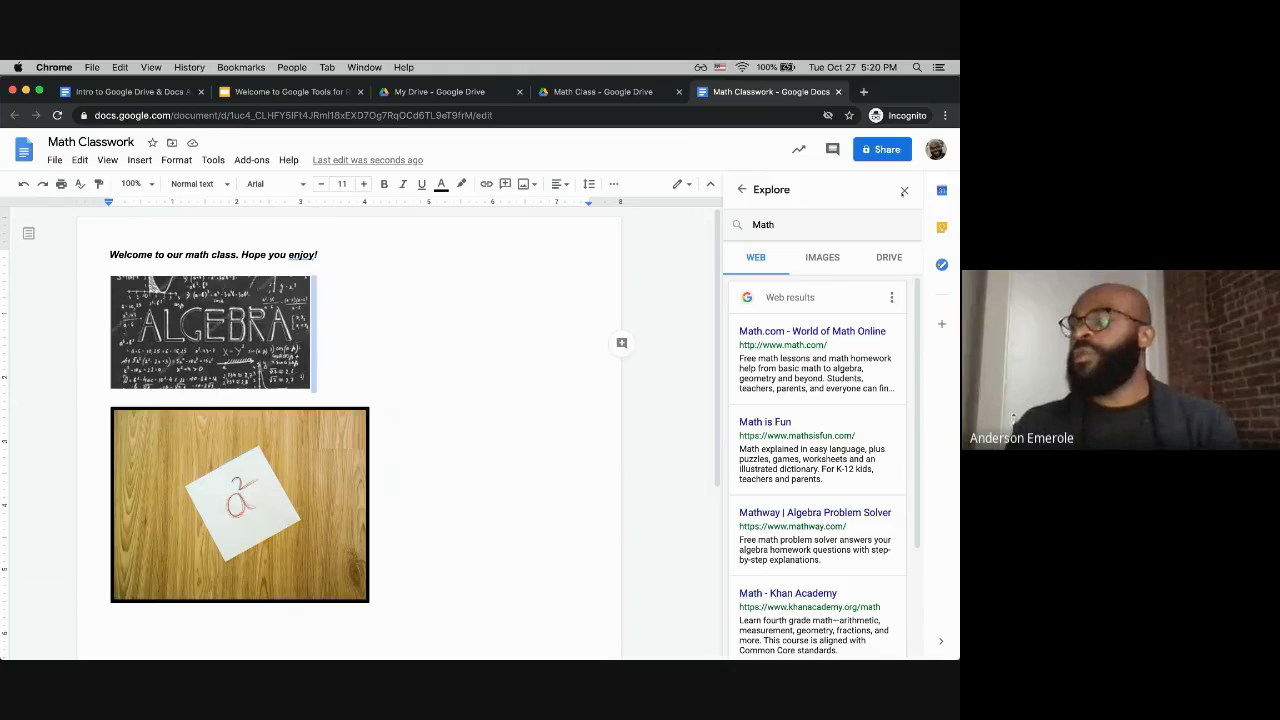
# Step: Close the Explore panel so only Math Classwork remains visible
pyautogui.click(904, 191)
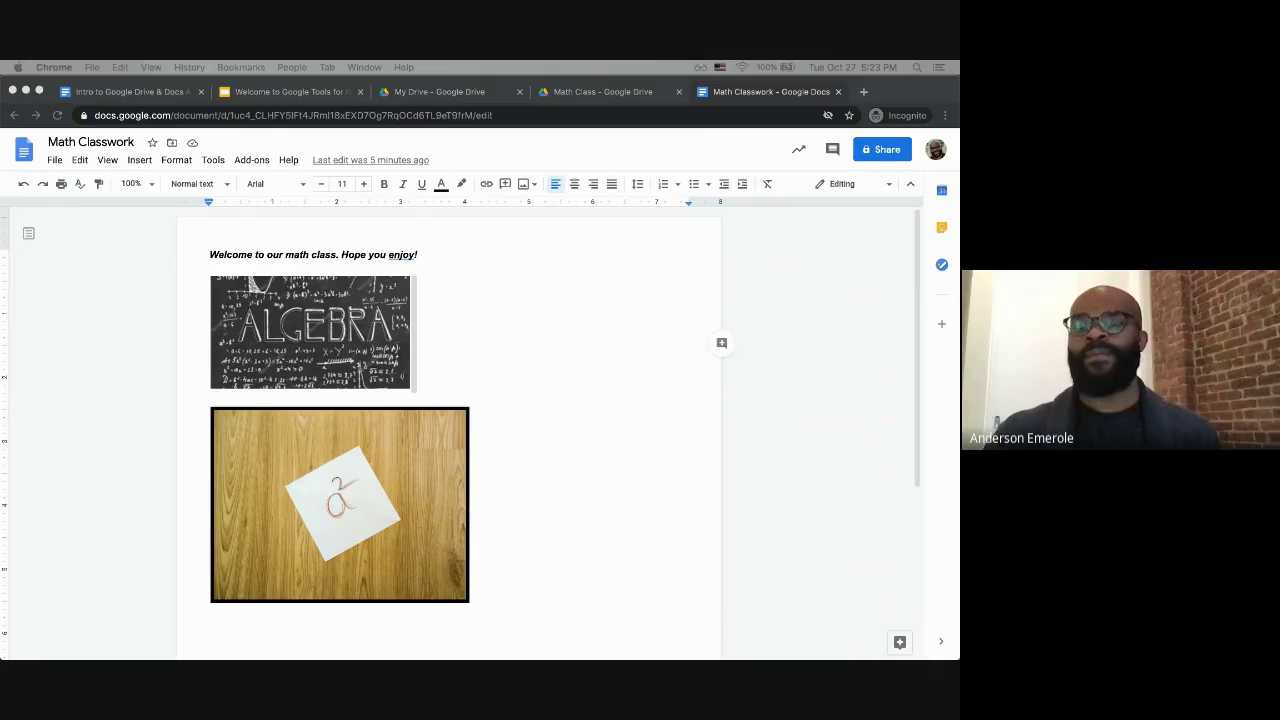
pyautogui.press('XF86MonBrightnessUp')
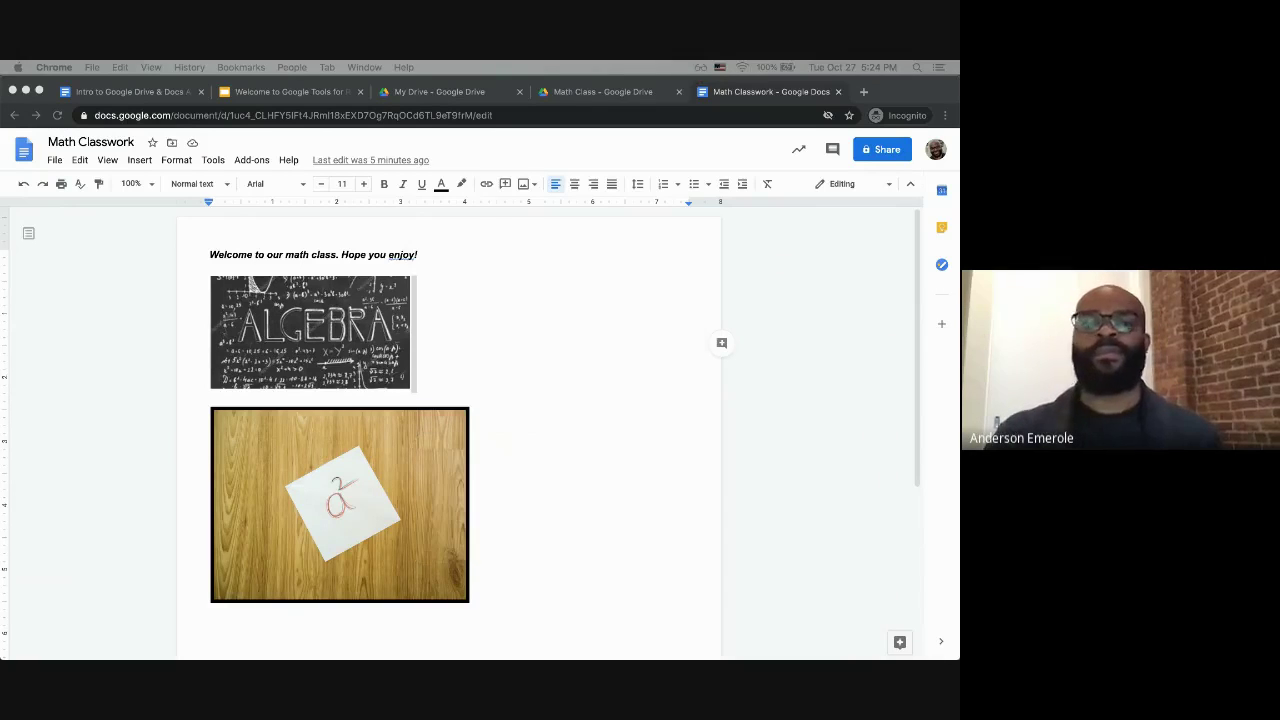
pyautogui.press('XF86MonBrightnessUp')
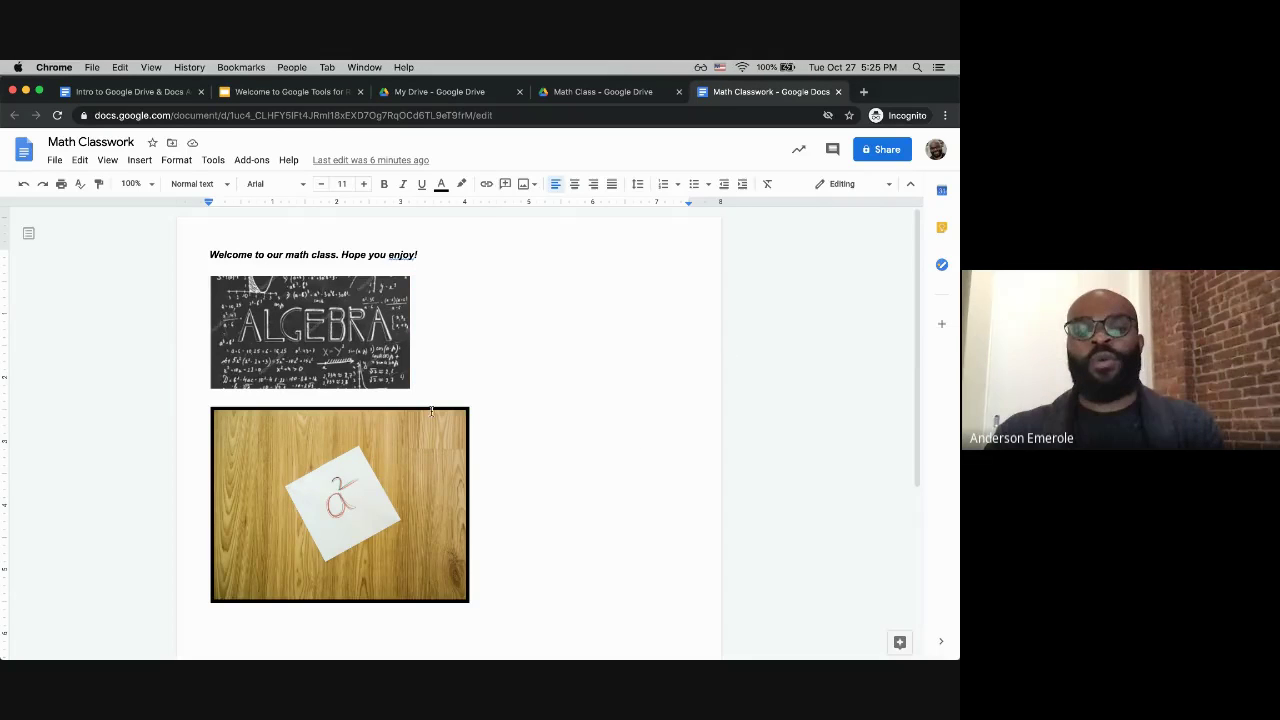
pyautogui.scroll(-2, 432, 410)
pyautogui.scroll(2, 432, 410)
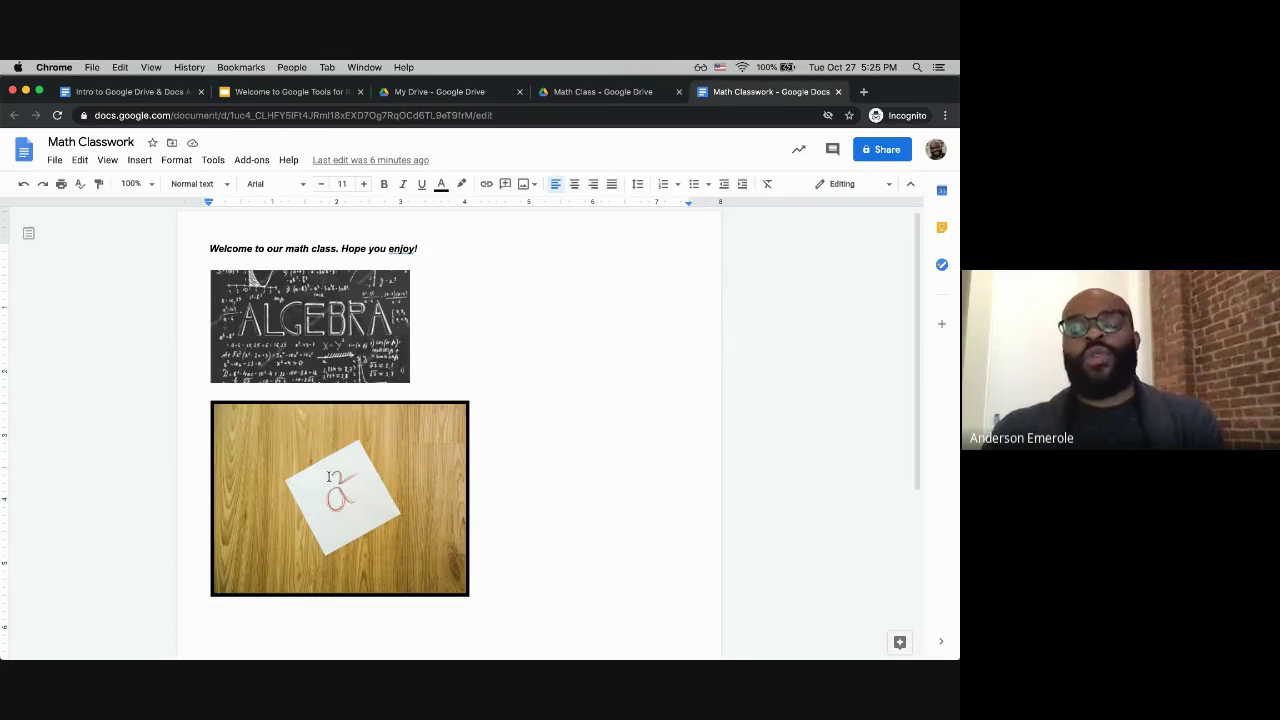
# Step: Resize and then delete the ALGEBRA chalkboard image below the welcome line
pyautogui.click(351, 478)
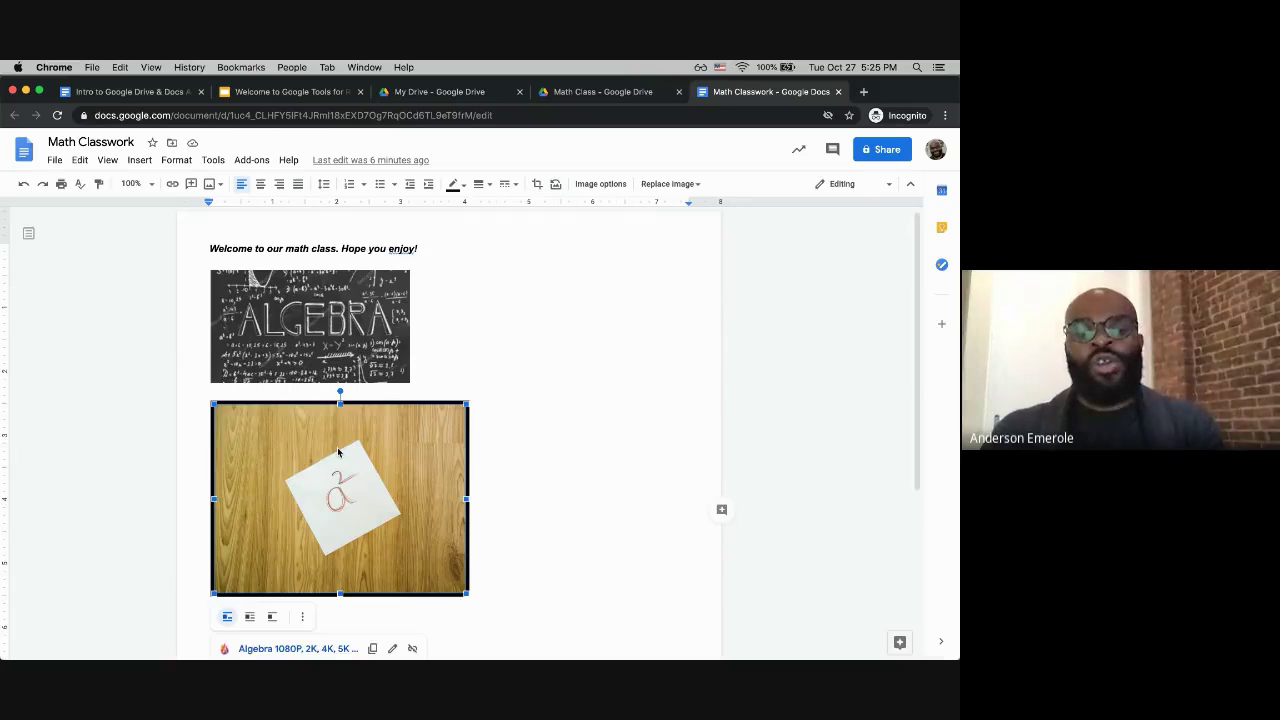
pyautogui.scroll(-1, 338, 453)
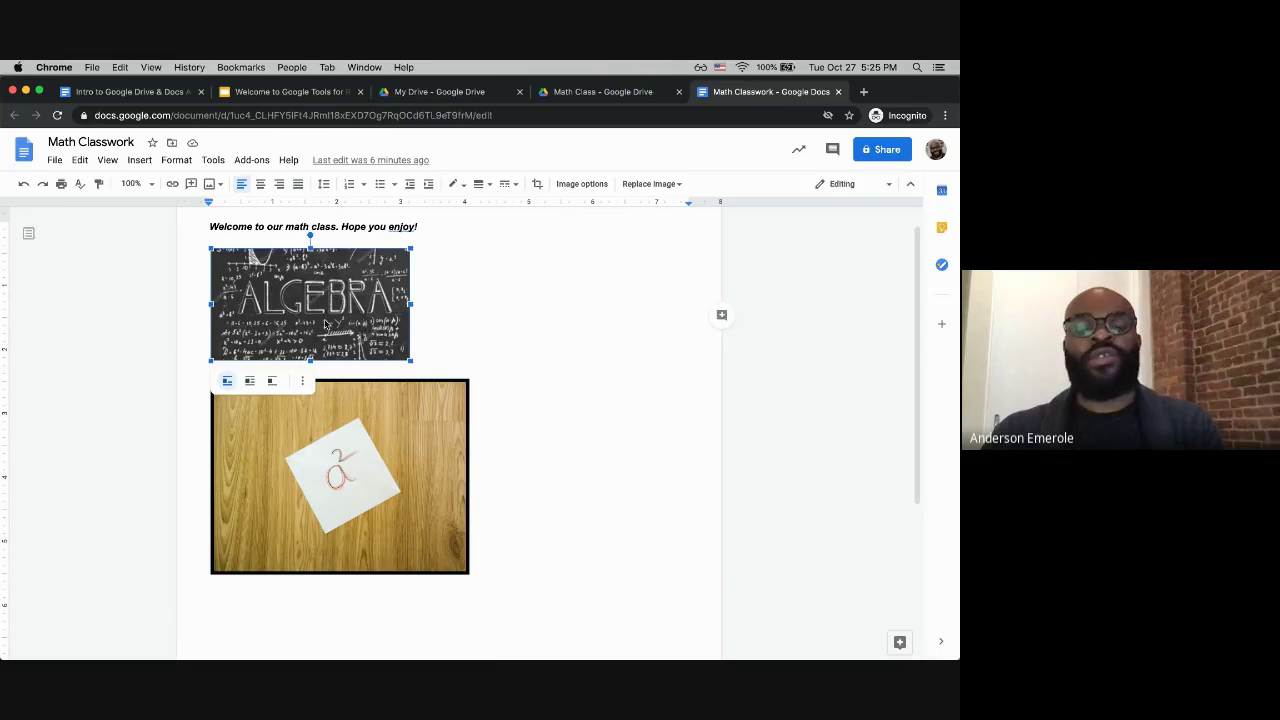
pyautogui.moveTo(411, 363); pyautogui.dragTo(493, 407)
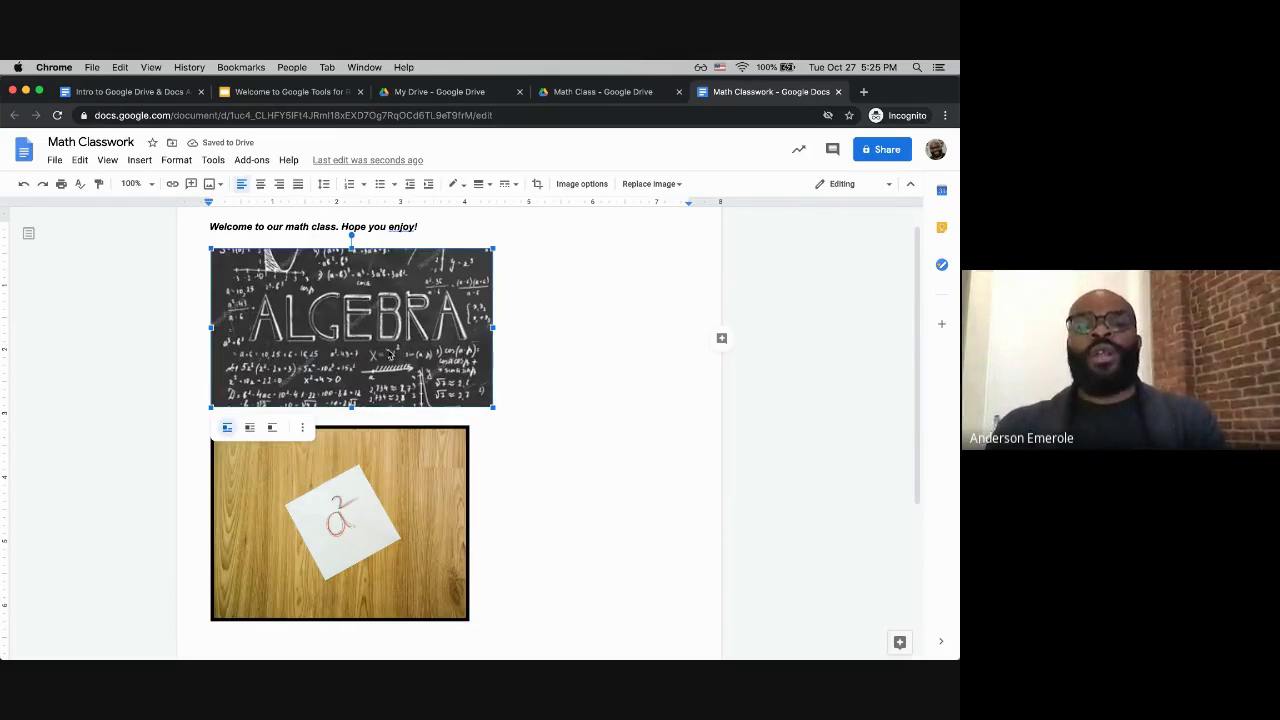
pyautogui.press('BackSpace')
pyautogui.press('BackSpace')
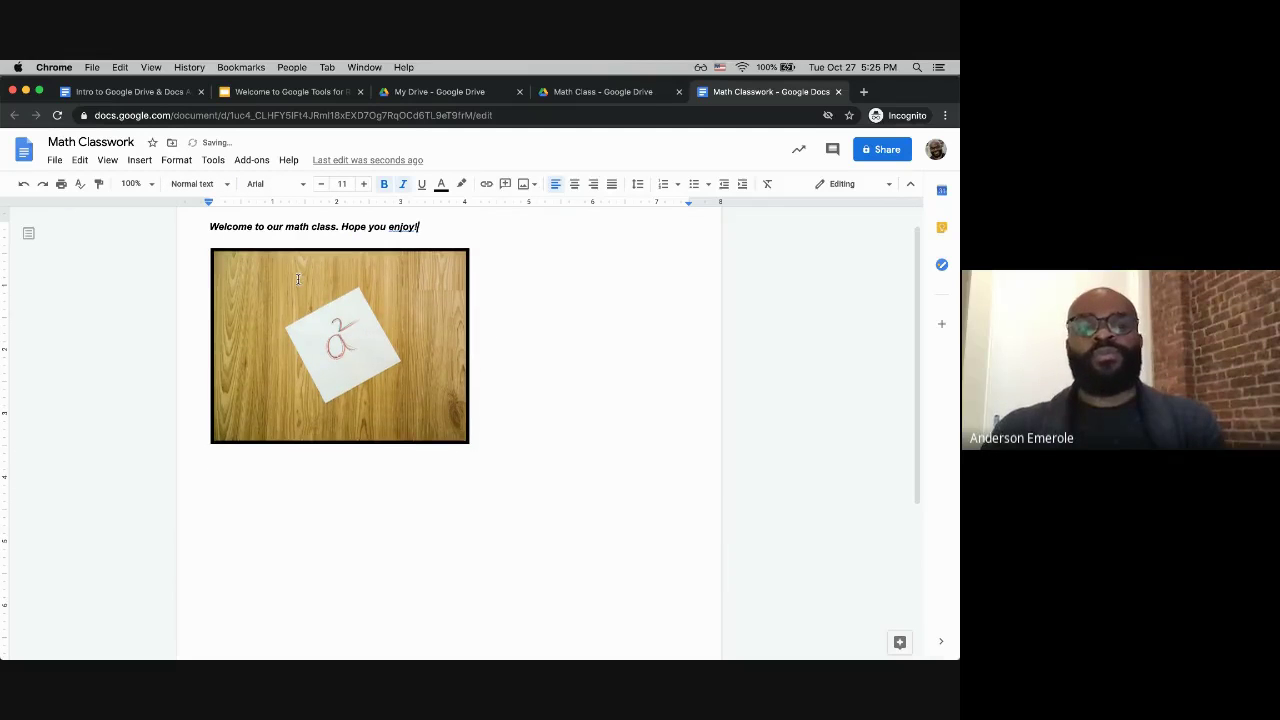
# Step: Remove the web link from the a² photo using its link card
pyautogui.click(418, 334)
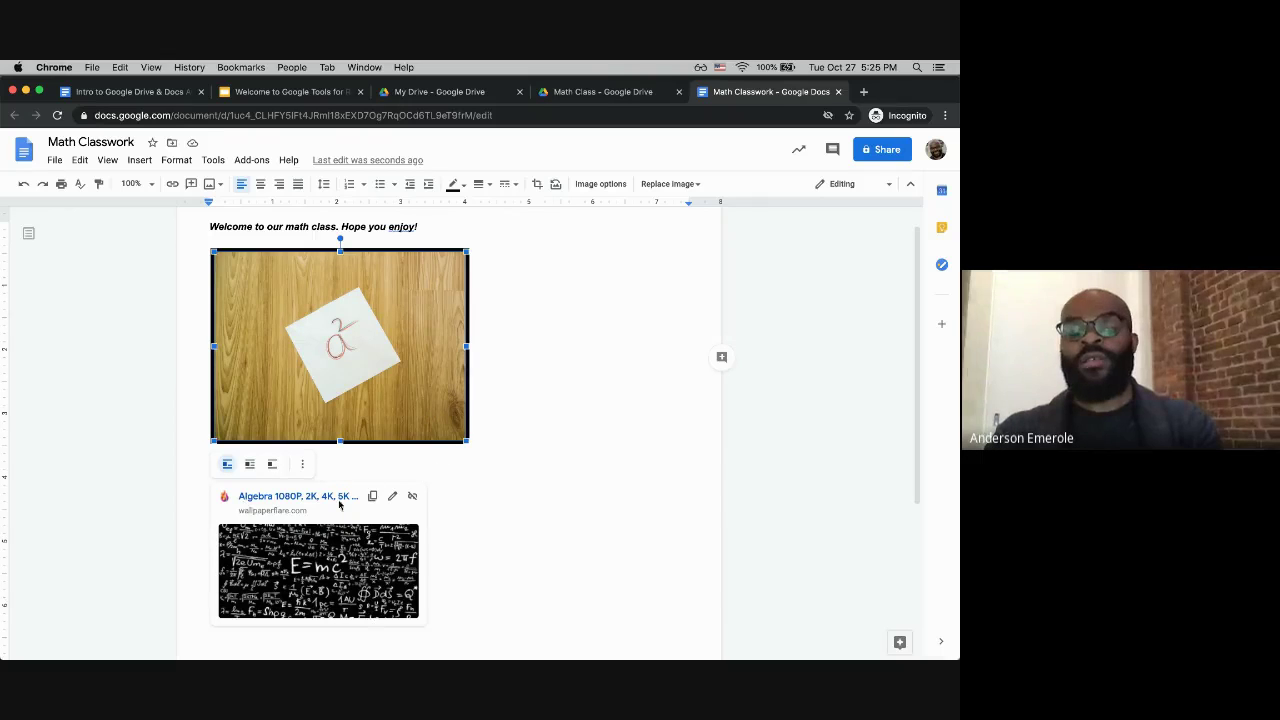
pyautogui.click(462, 499)
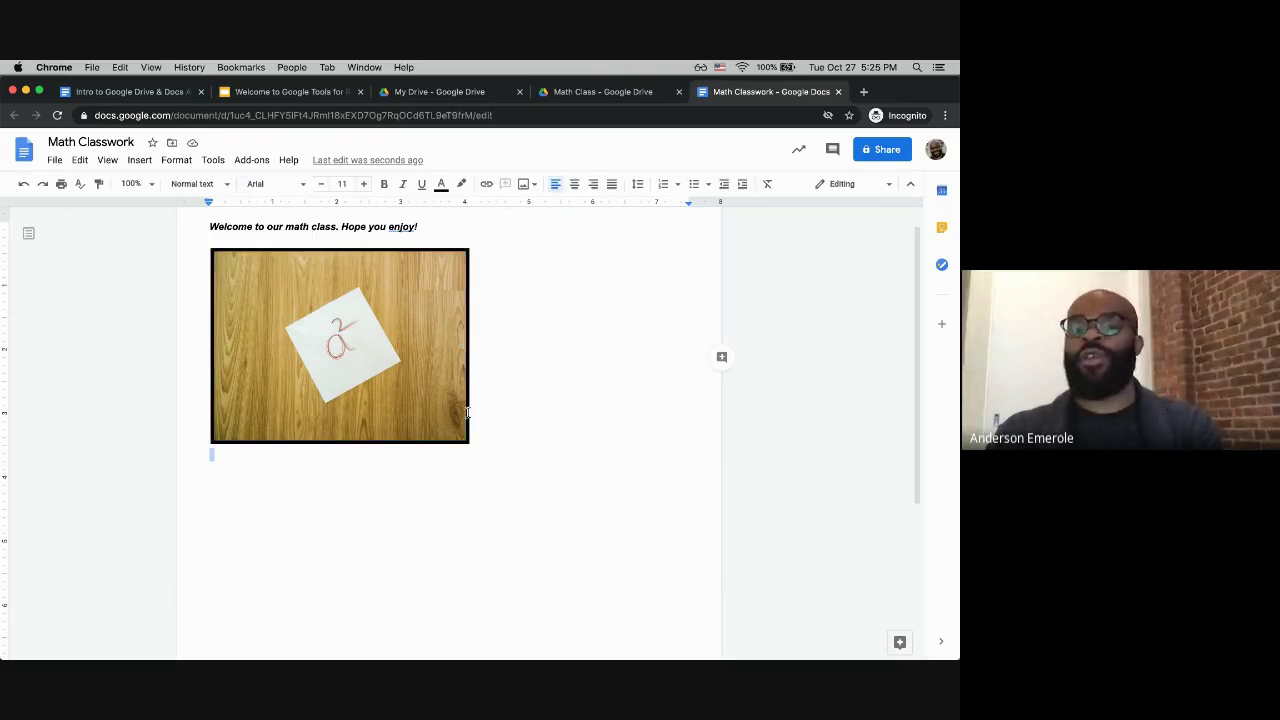
pyautogui.click(381, 361)
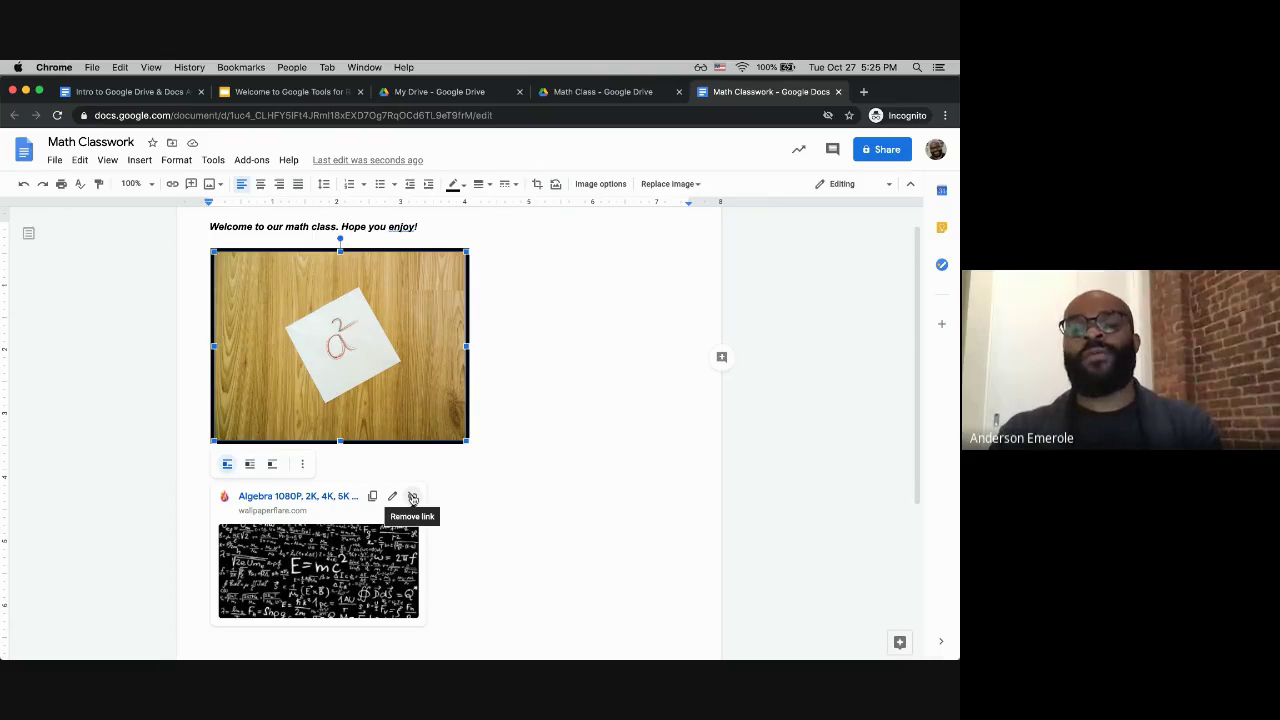
pyautogui.click(413, 497)
pyautogui.click(518, 442)
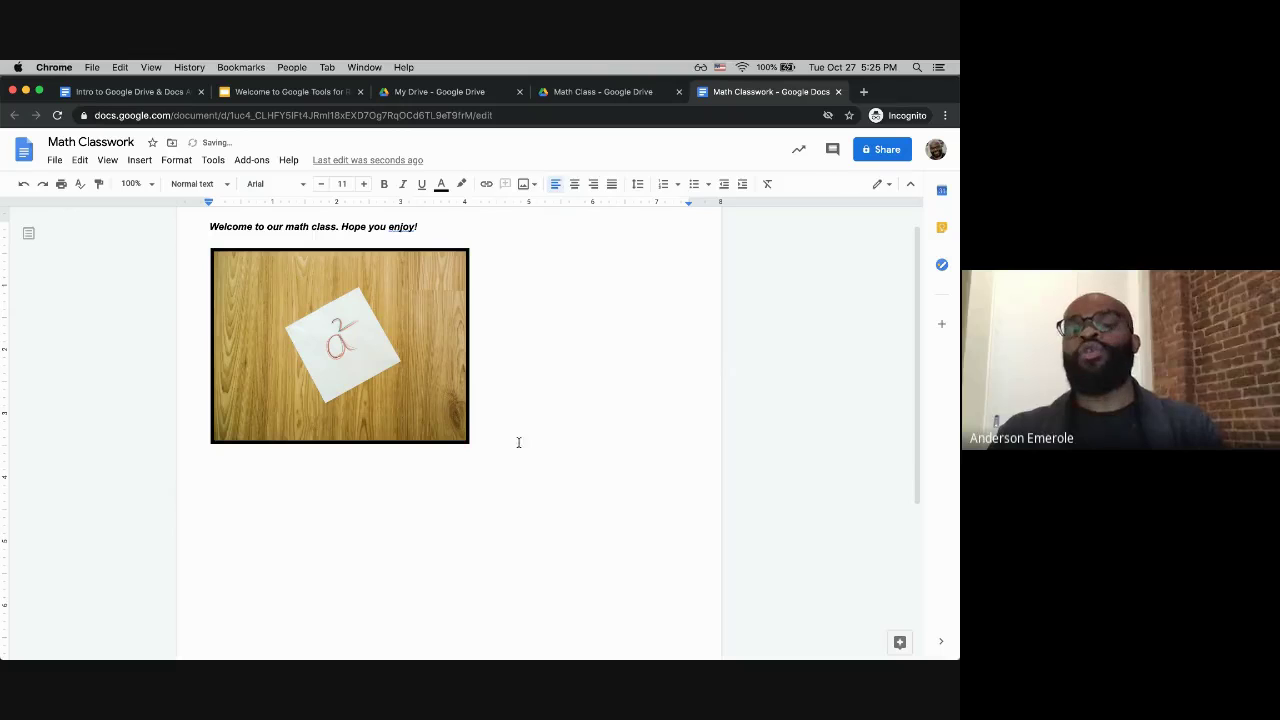
pyautogui.click(407, 408)
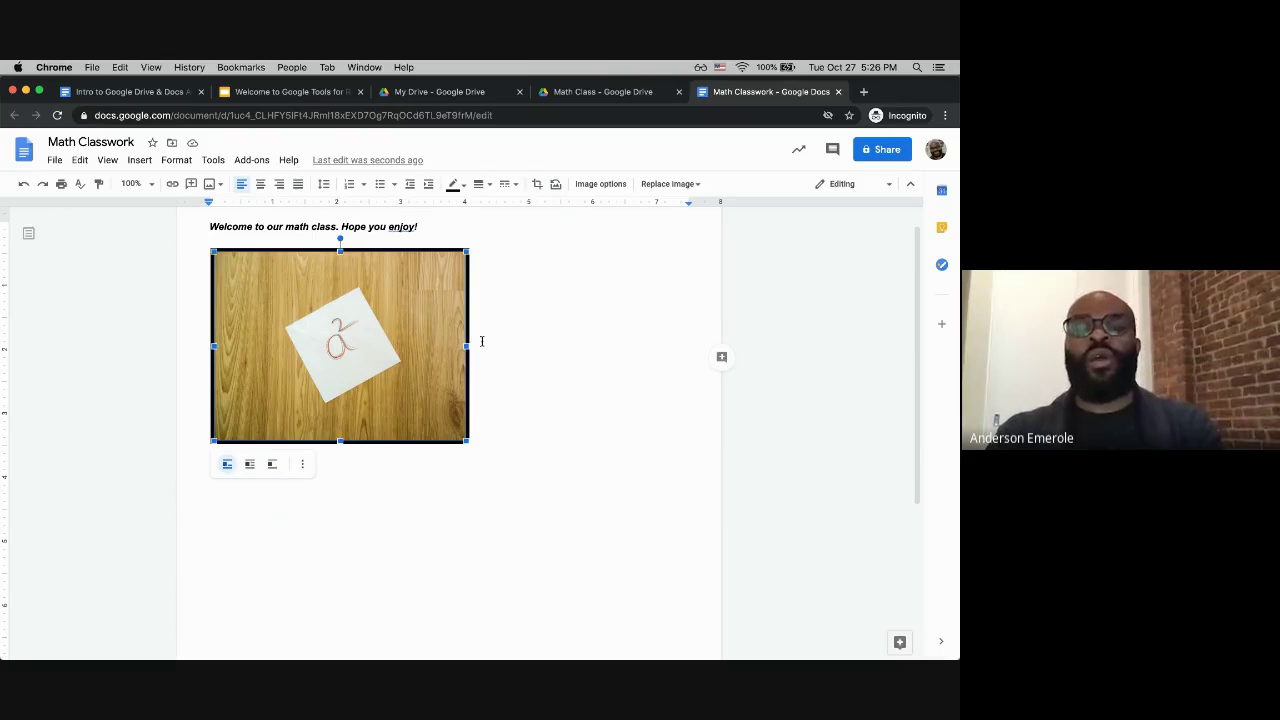
pyautogui.click(544, 352)
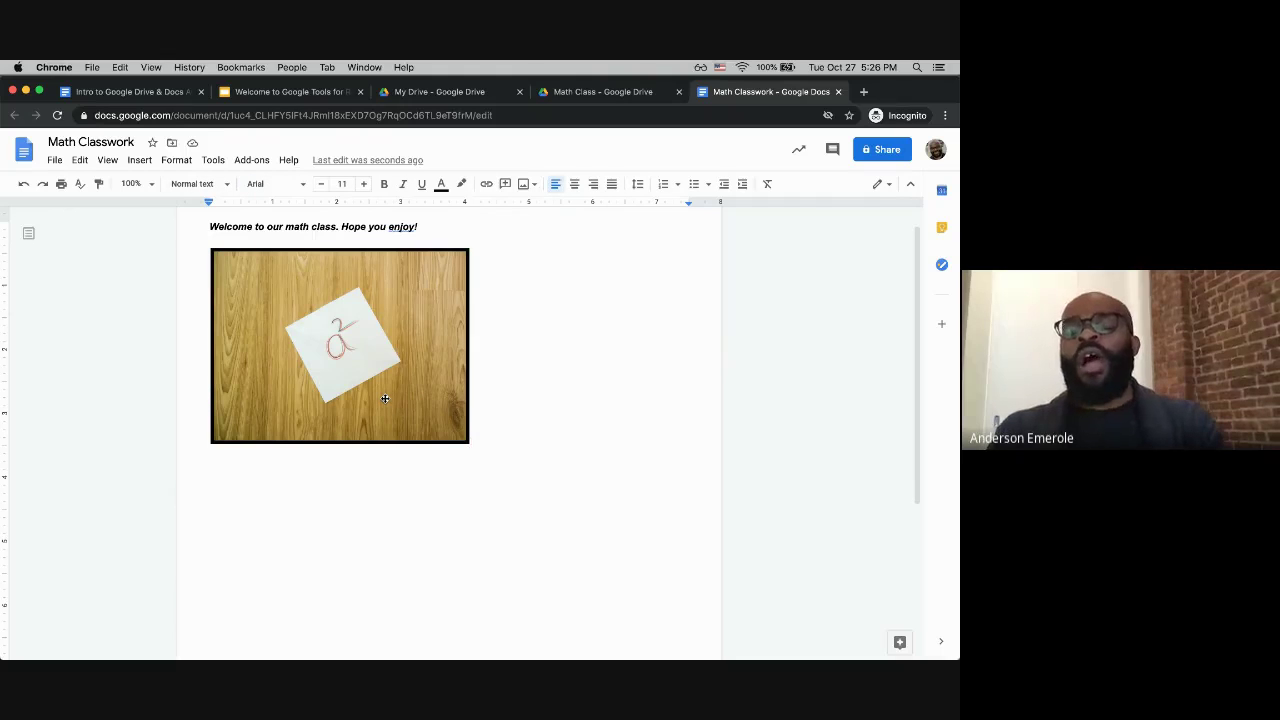
pyautogui.click(355, 415)
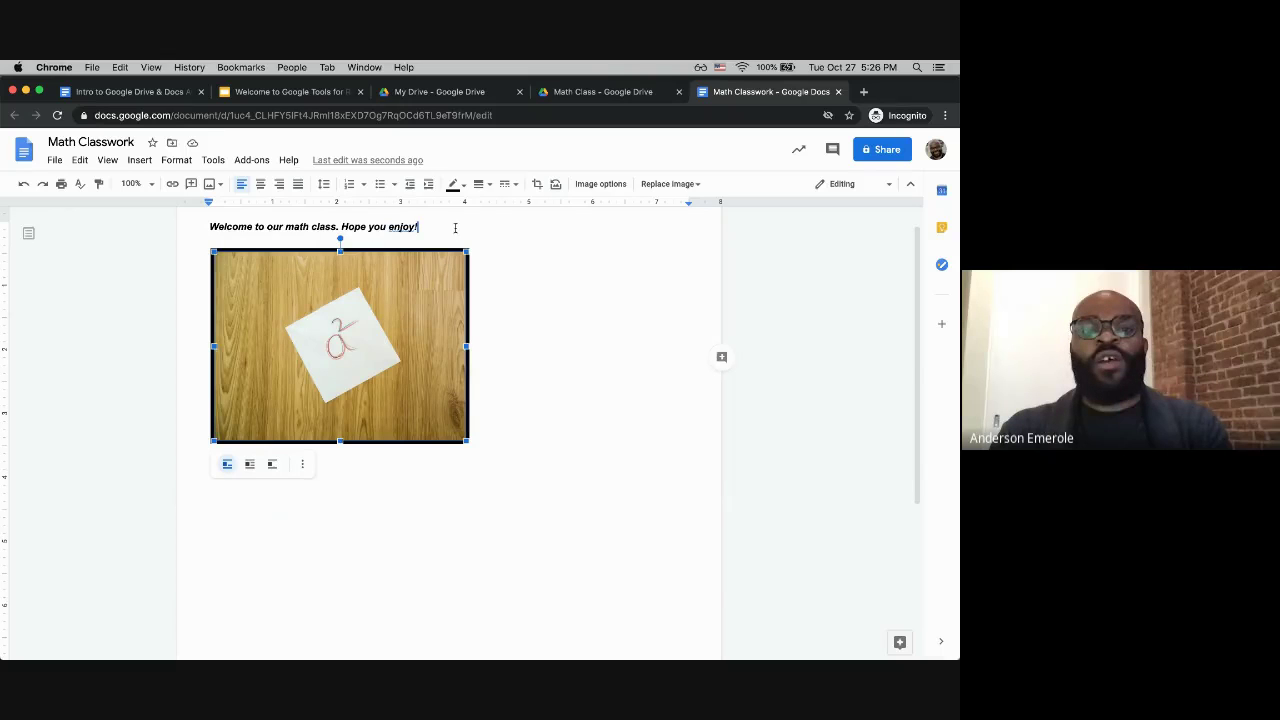
# Step: Move the a² photo up to the end of the welcome sentence
pyautogui.moveTo(455, 256); pyautogui.dragTo(420, 228)
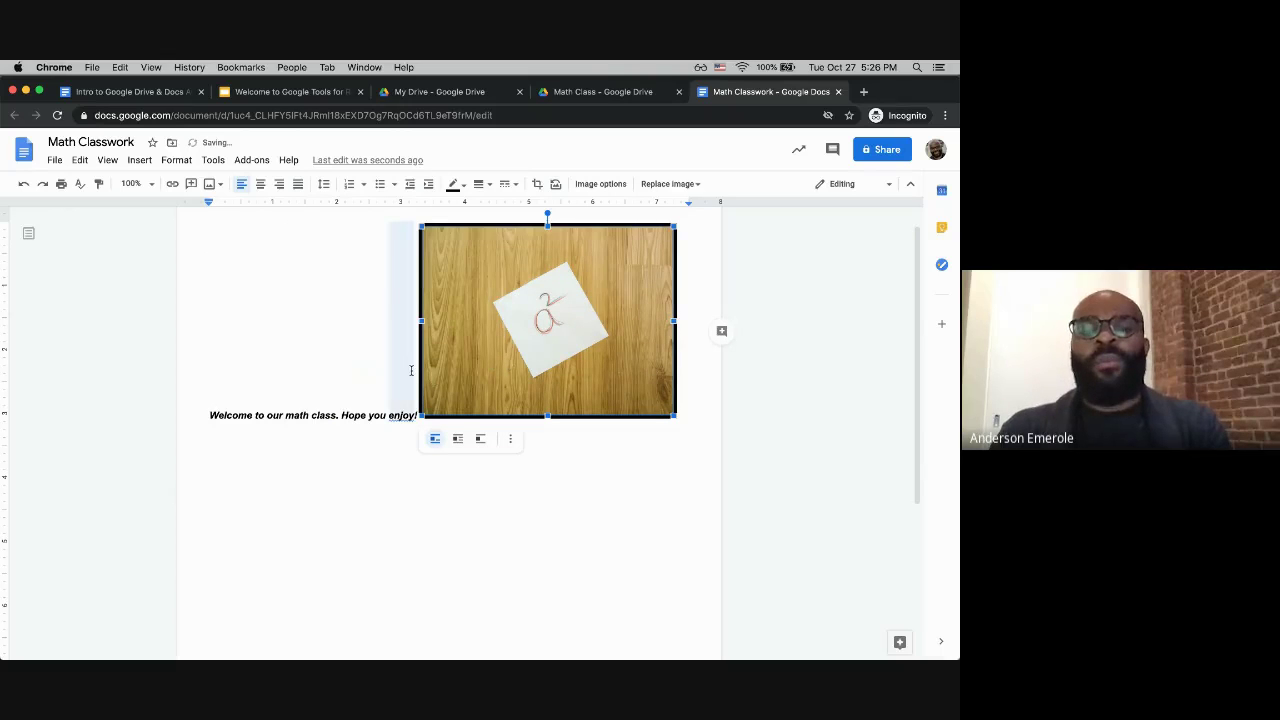
pyautogui.click(386, 402)
pyautogui.doubleClick(391, 428)
pyautogui.click(425, 415)
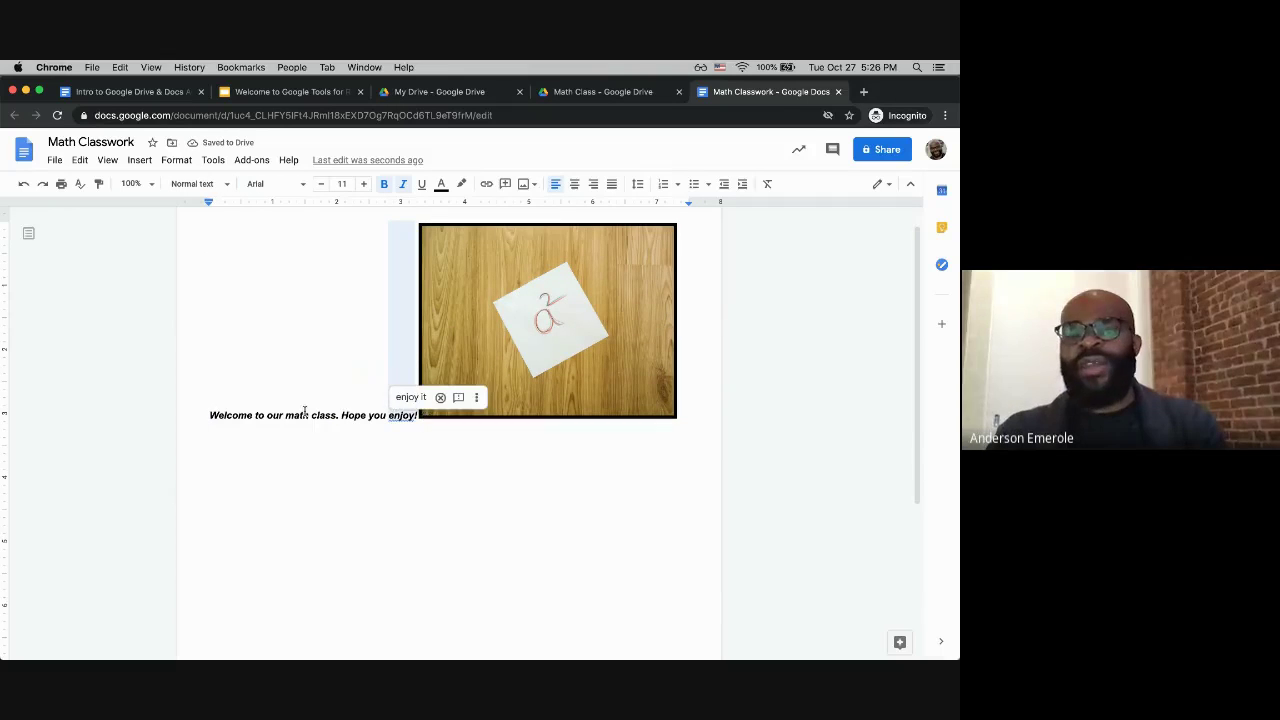
pyautogui.click(400, 414)
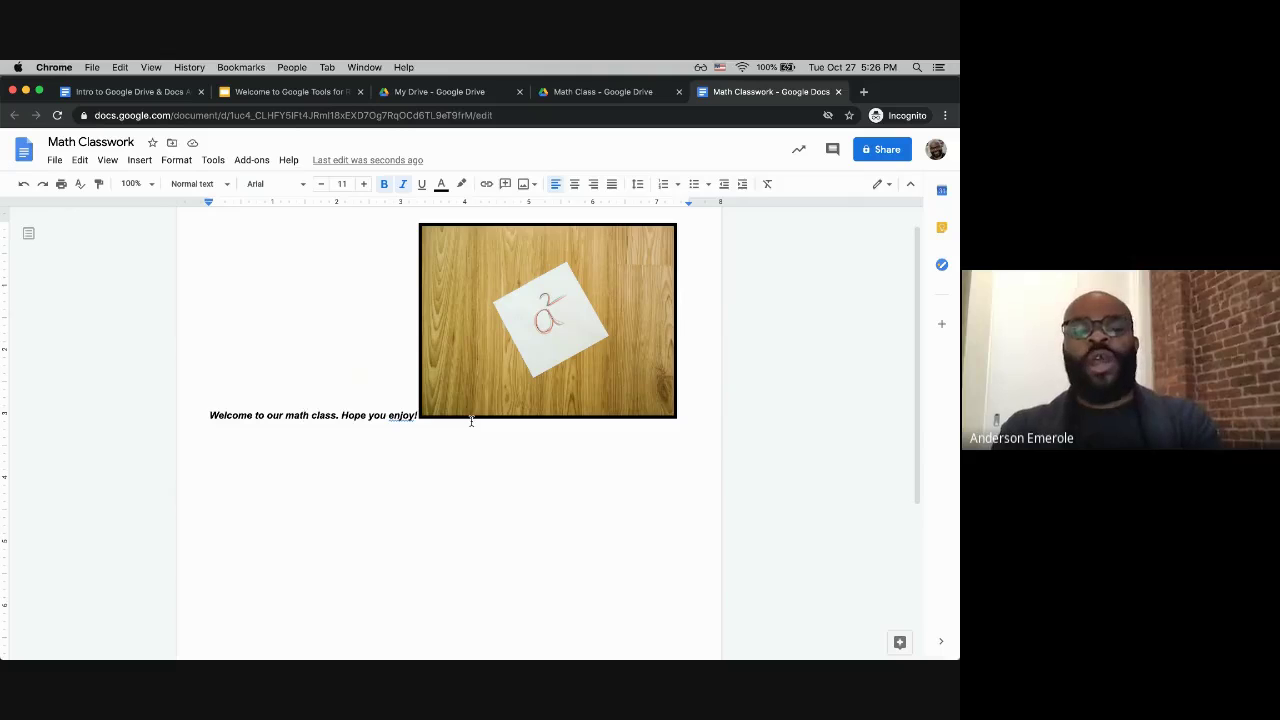
# Step: Move the photo back below the sentence and delete the blank line above it
pyautogui.click(505, 350)
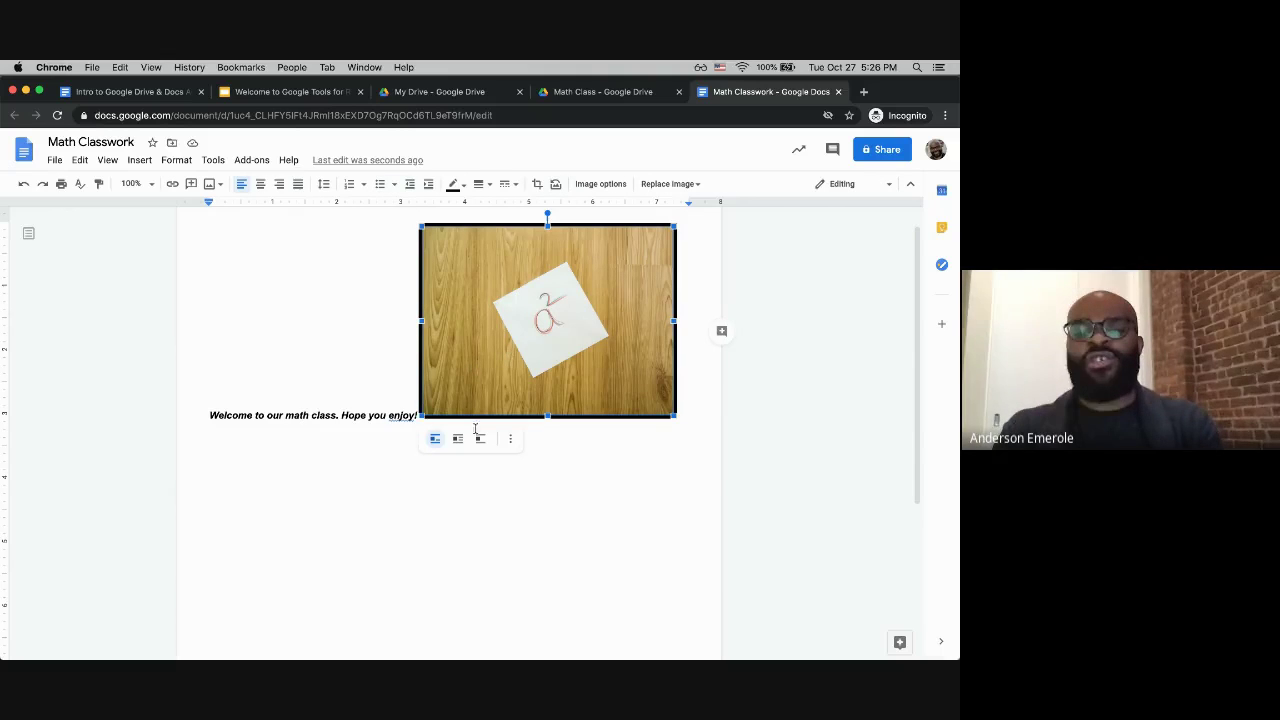
pyautogui.moveTo(475, 428); pyautogui.dragTo(383, 480)
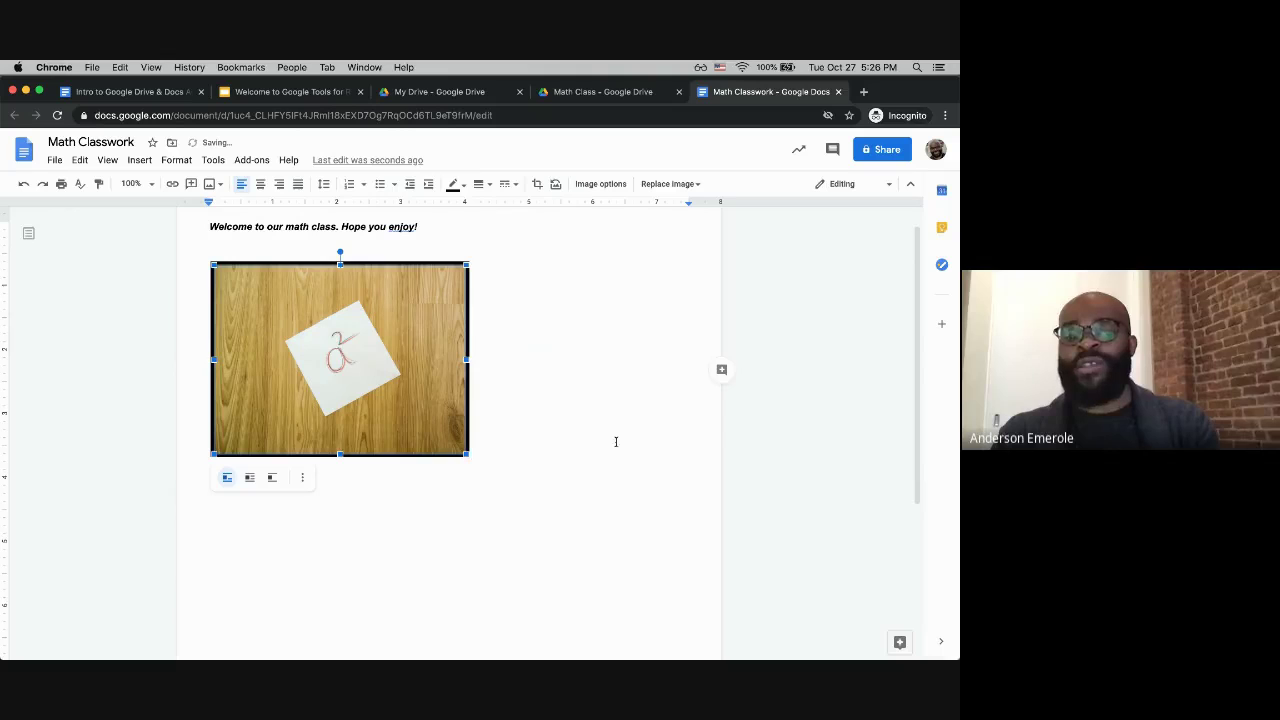
pyautogui.click(478, 305)
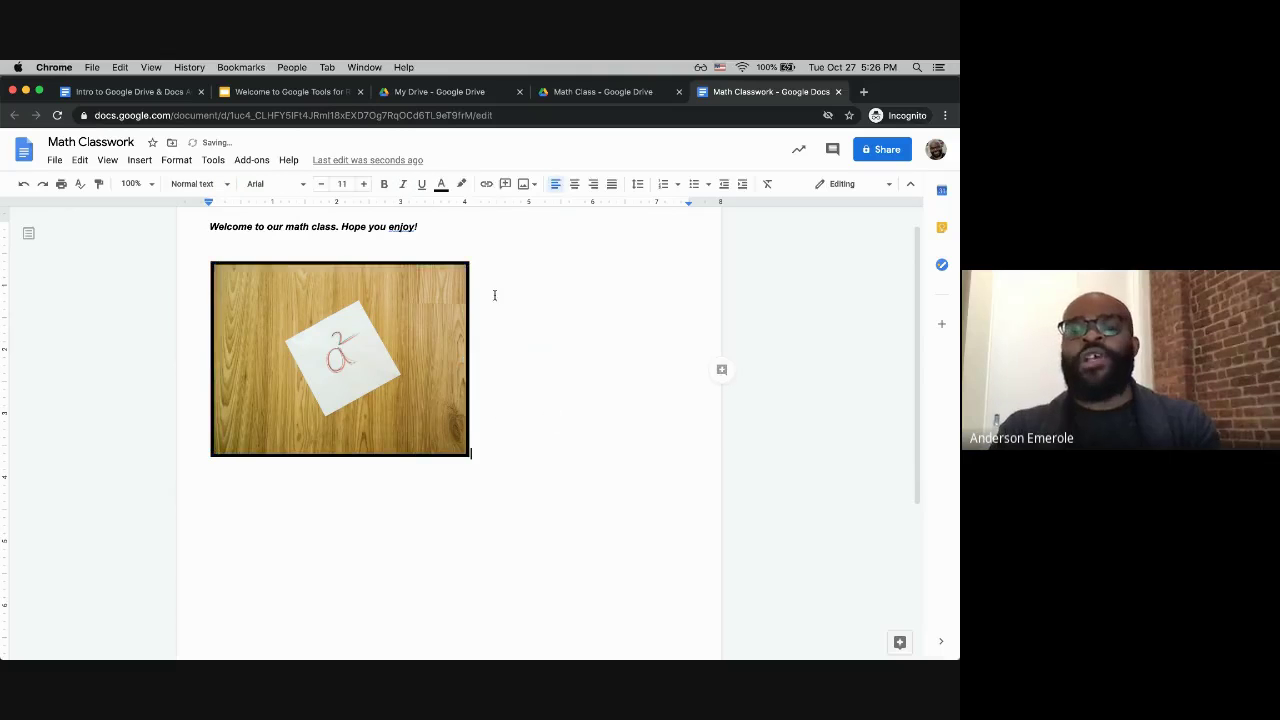
pyautogui.click(347, 377)
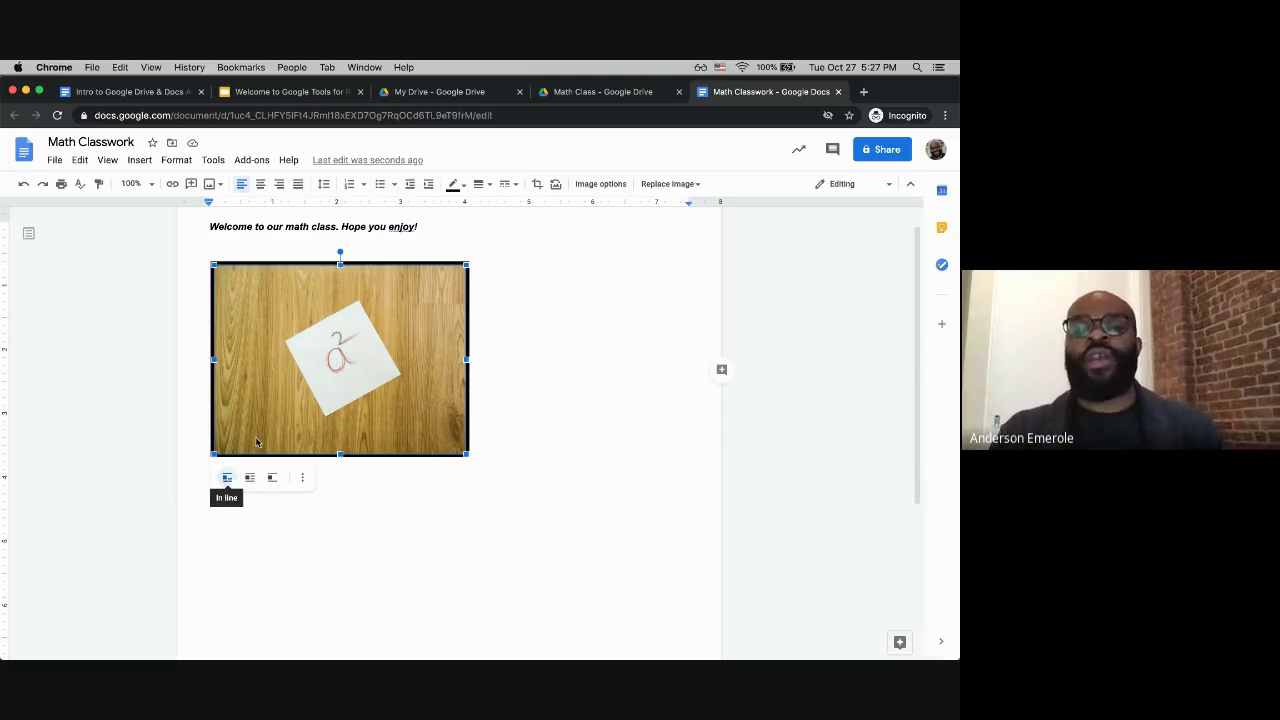
pyautogui.click(438, 238)
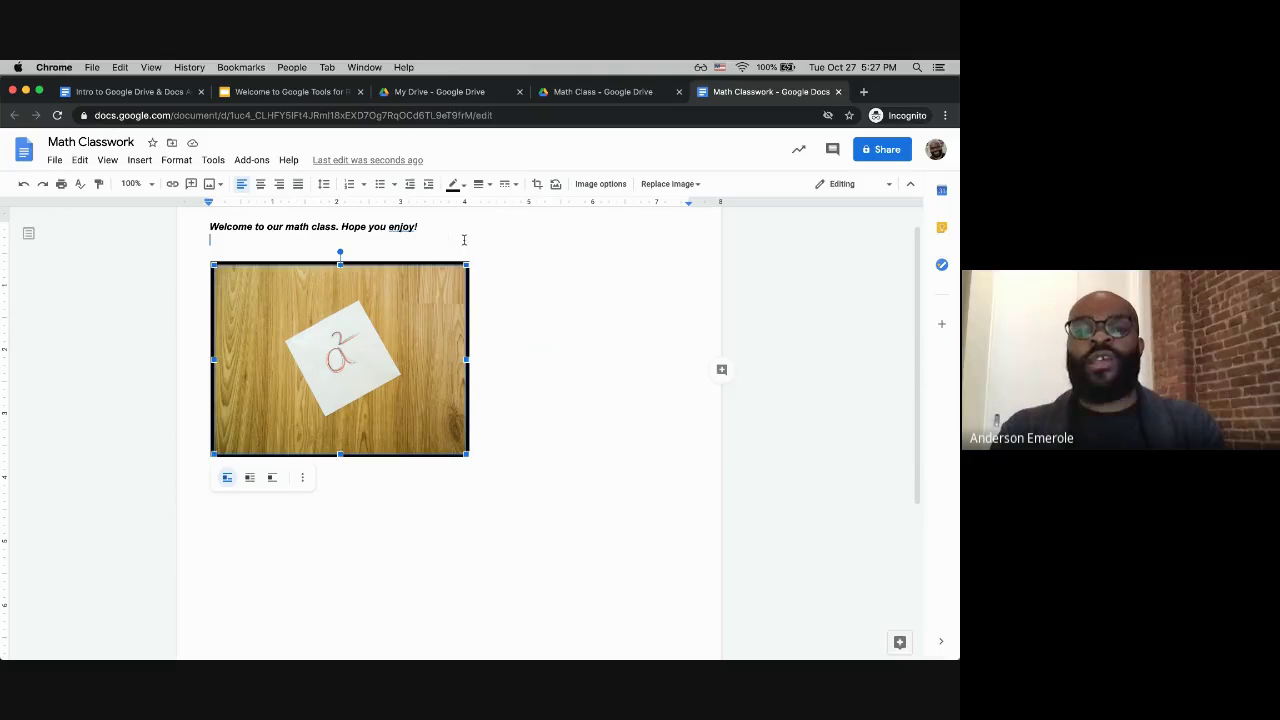
pyautogui.press('BackSpace')
# Step: Place the photo inline after the sentence and add '!' after 'enjoy'
pyautogui.moveTo(408, 257); pyautogui.dragTo(419, 228)
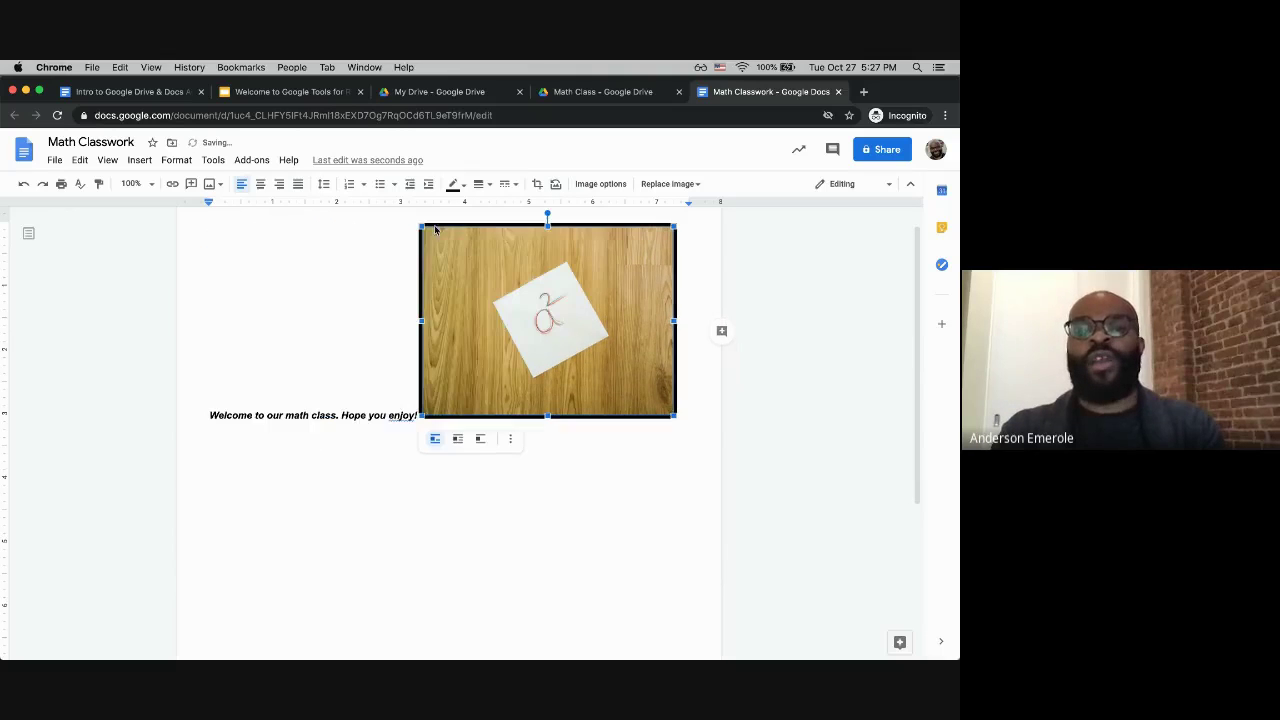
pyautogui.click(416, 414)
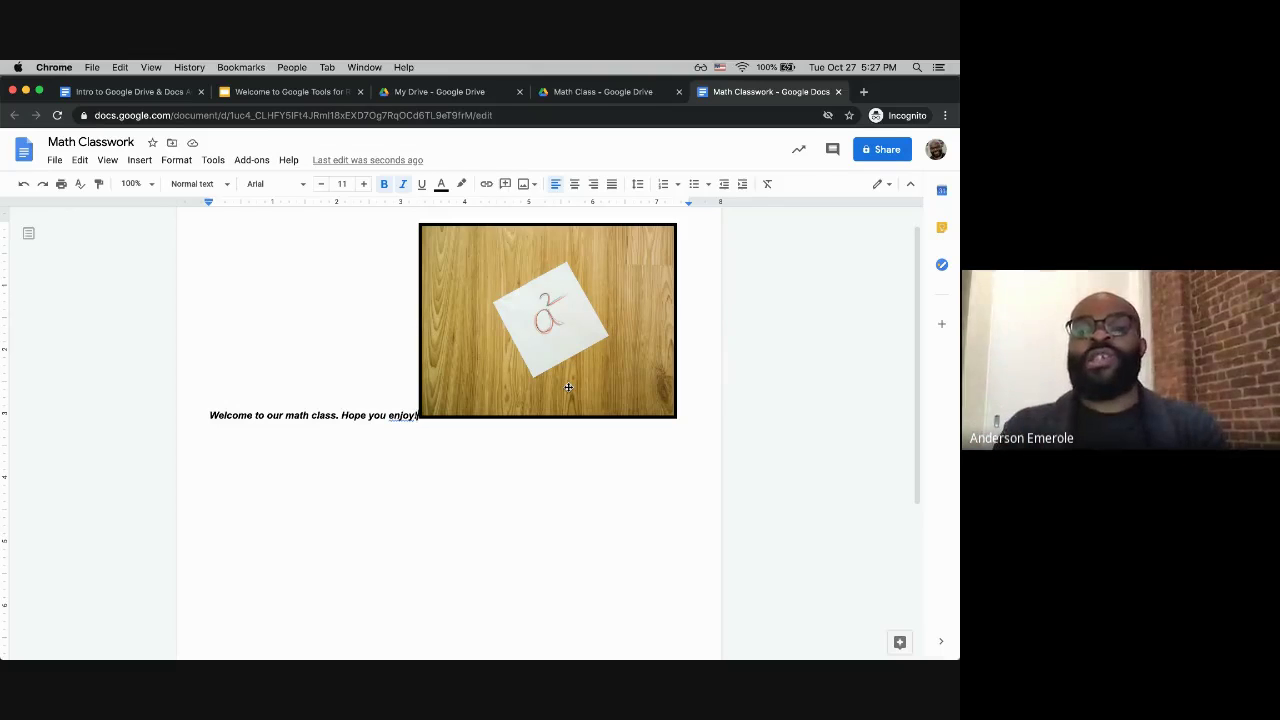
pyautogui.write('!')
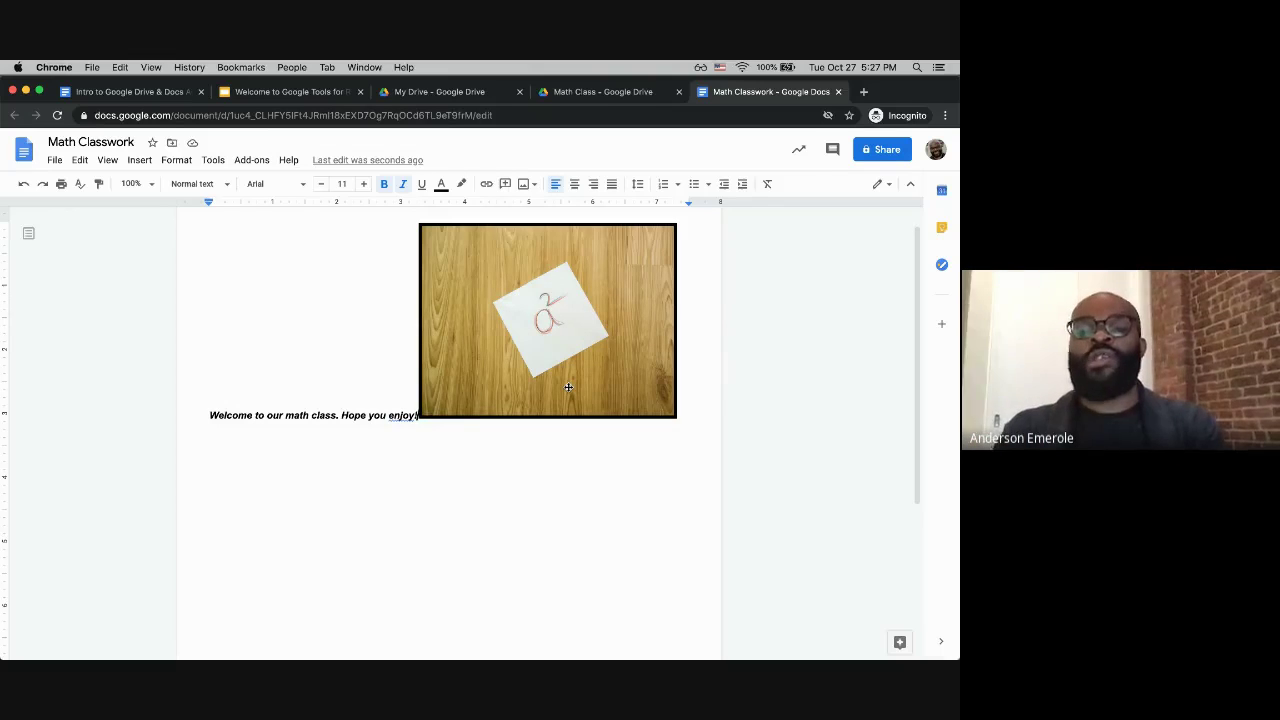
pyautogui.click(491, 341)
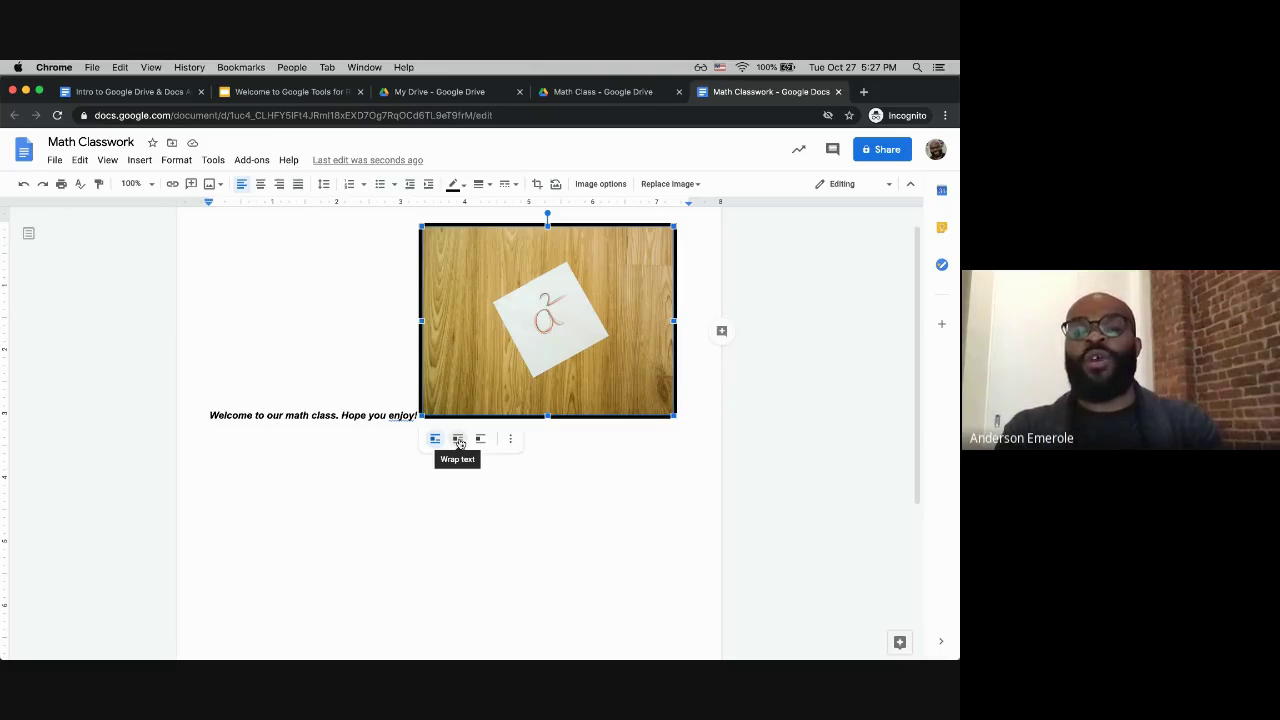
# Step: Set the a² photo to Wrap text and drag it toward the welcome sentence
pyautogui.click(459, 443)
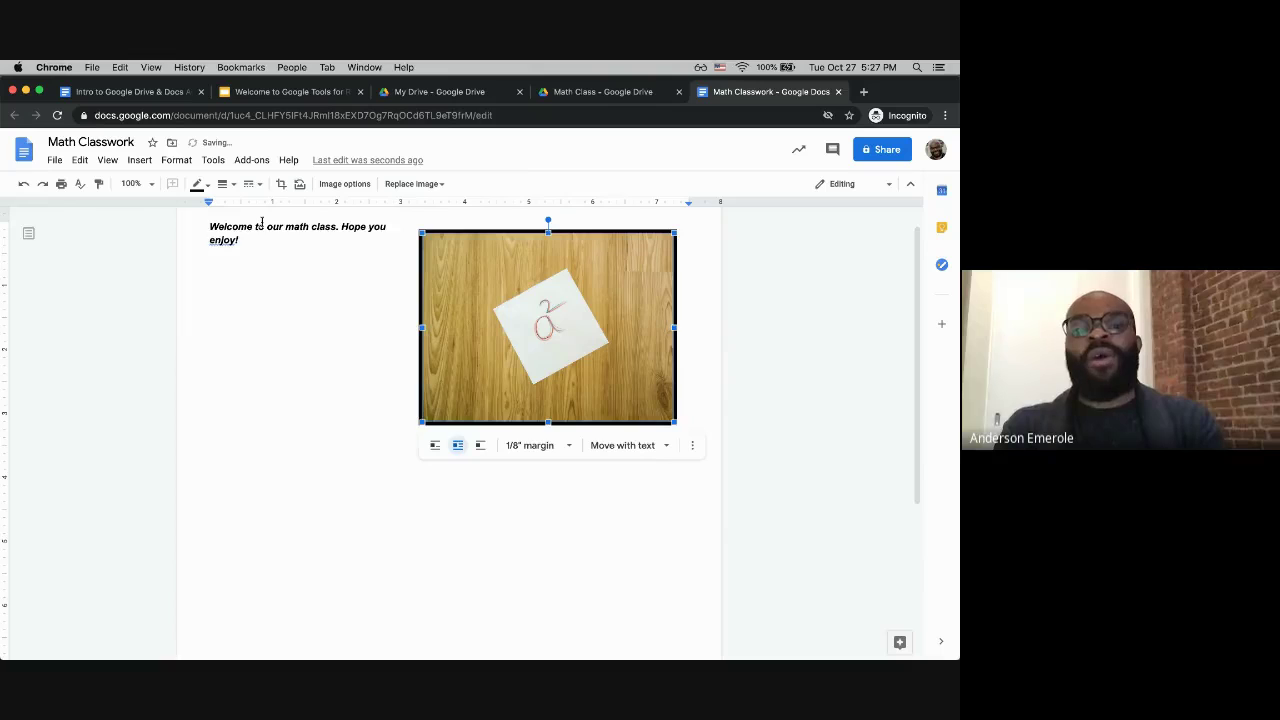
pyautogui.scroll(1, 261, 222)
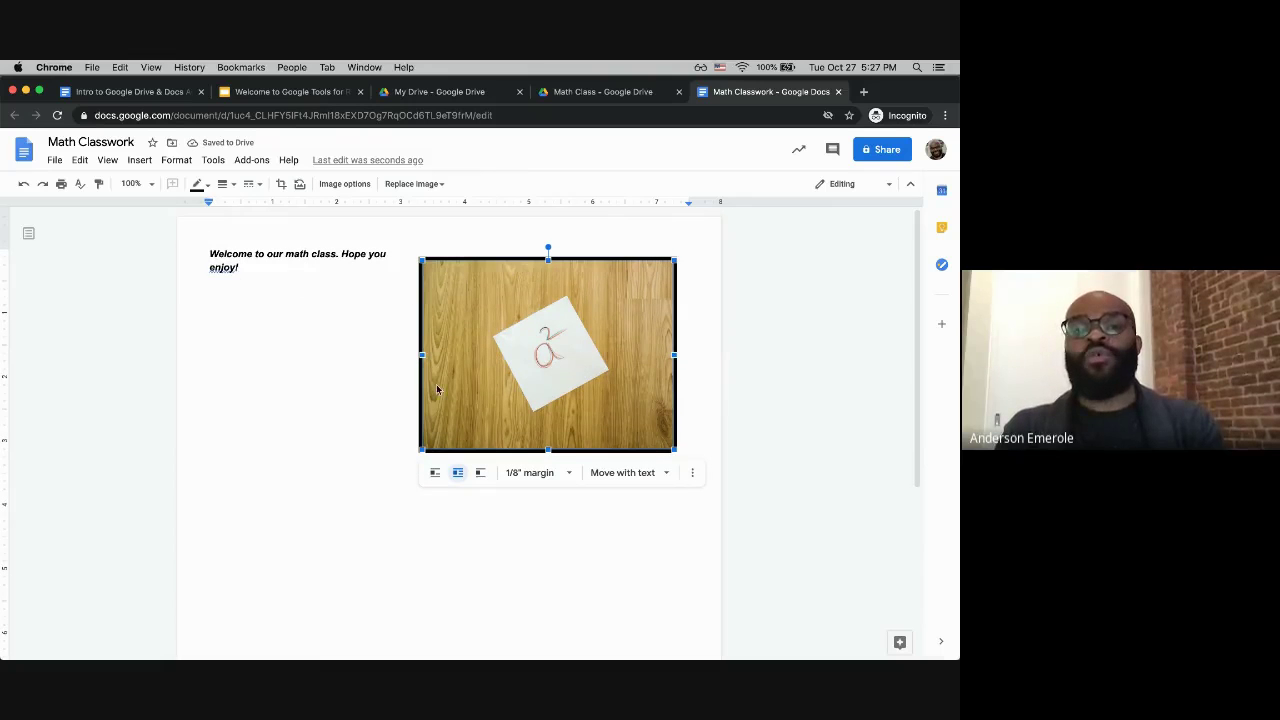
pyautogui.moveTo(437, 390); pyautogui.dragTo(364, 364)
pyautogui.moveTo(422, 398); pyautogui.dragTo(475, 388)
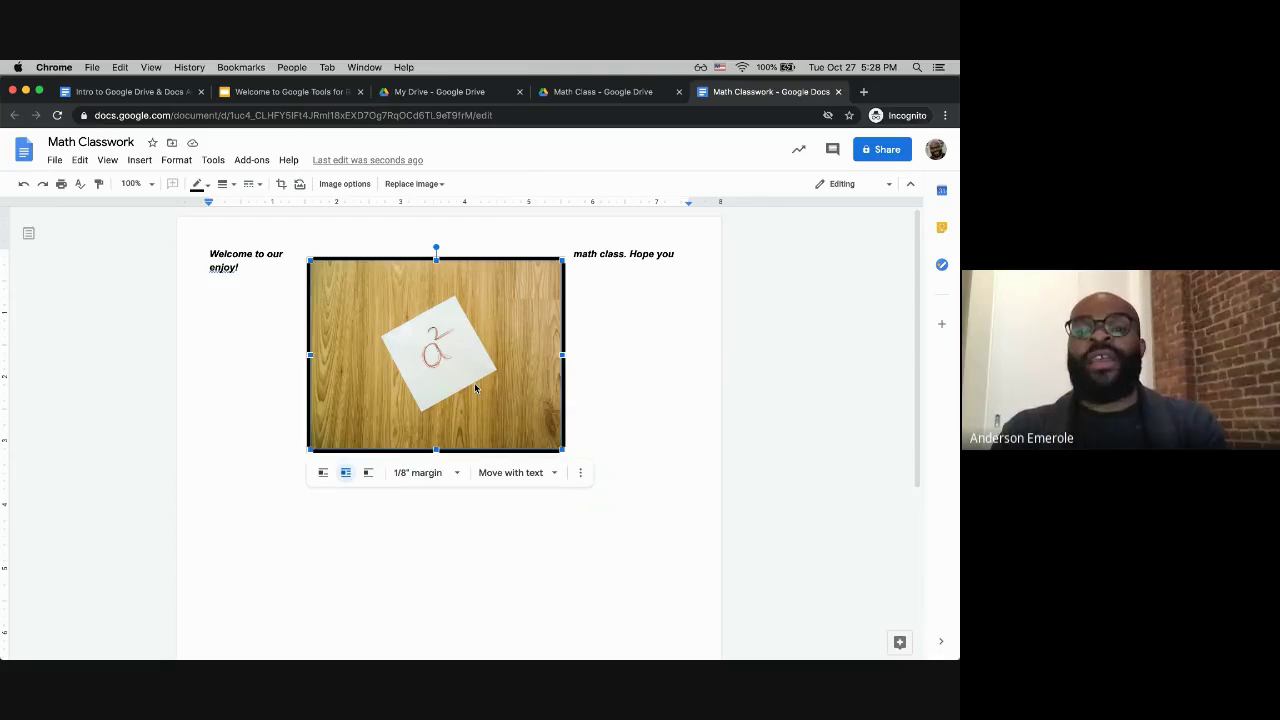
pyautogui.moveTo(476, 388); pyautogui.dragTo(479, 381)
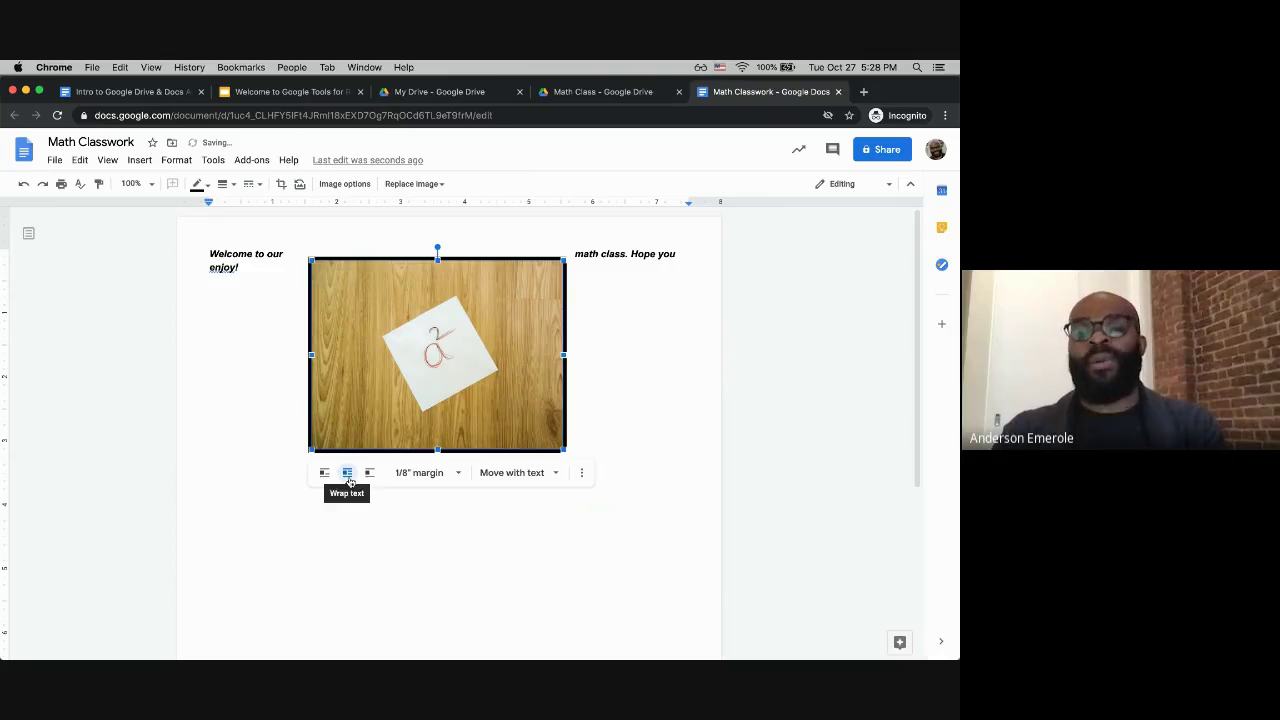
# Step: Position the wrapped photo just beneath the welcome sentence at the left margin
pyautogui.moveTo(453, 330); pyautogui.dragTo(390, 418)
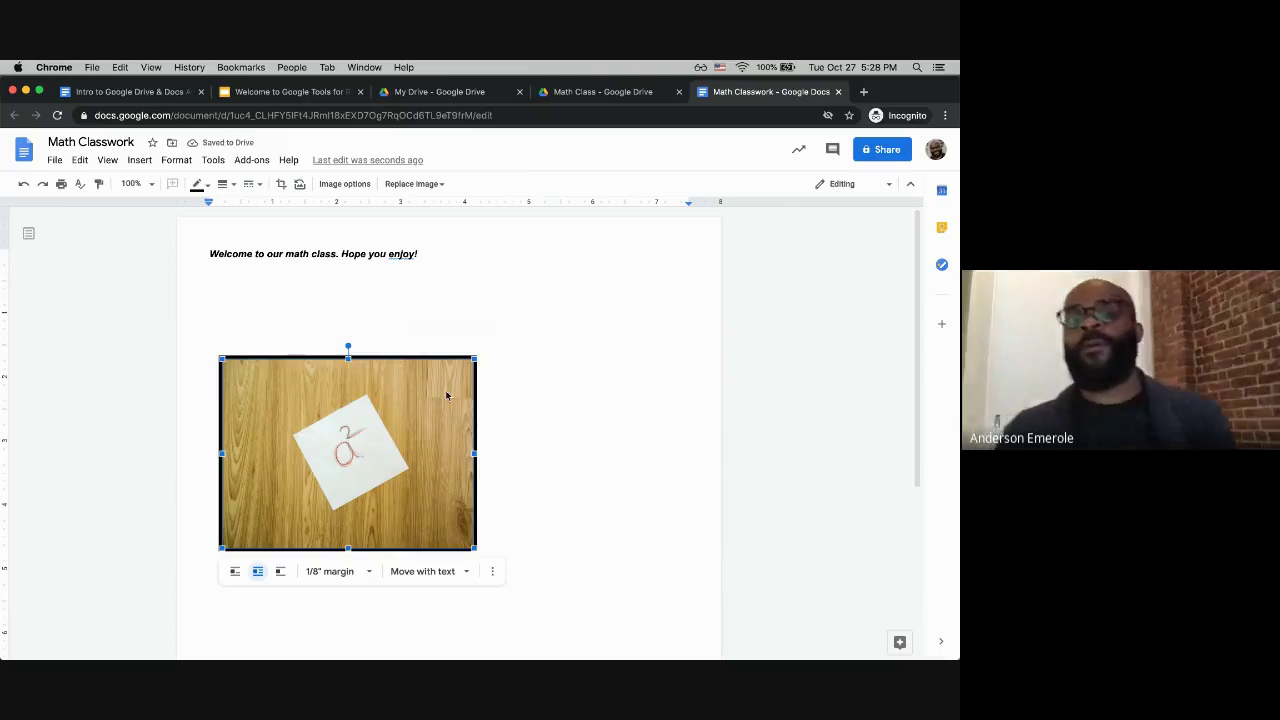
pyautogui.click(408, 339)
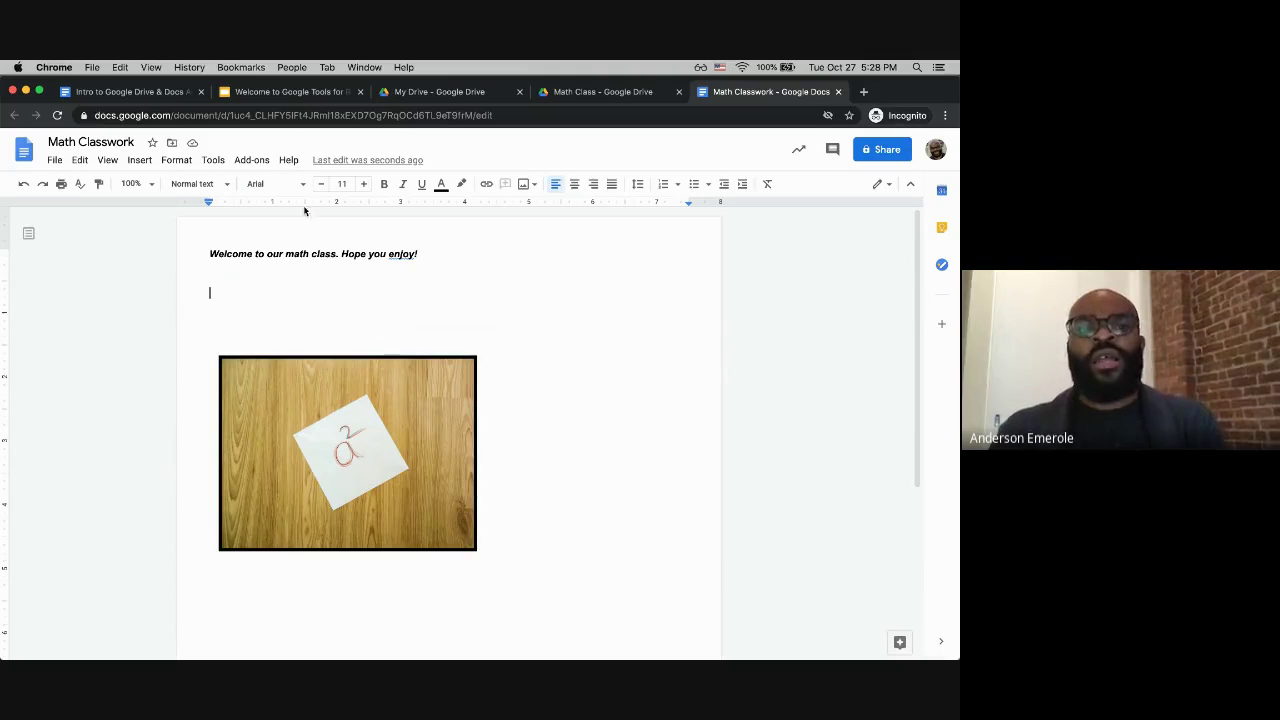
pyautogui.click(398, 475)
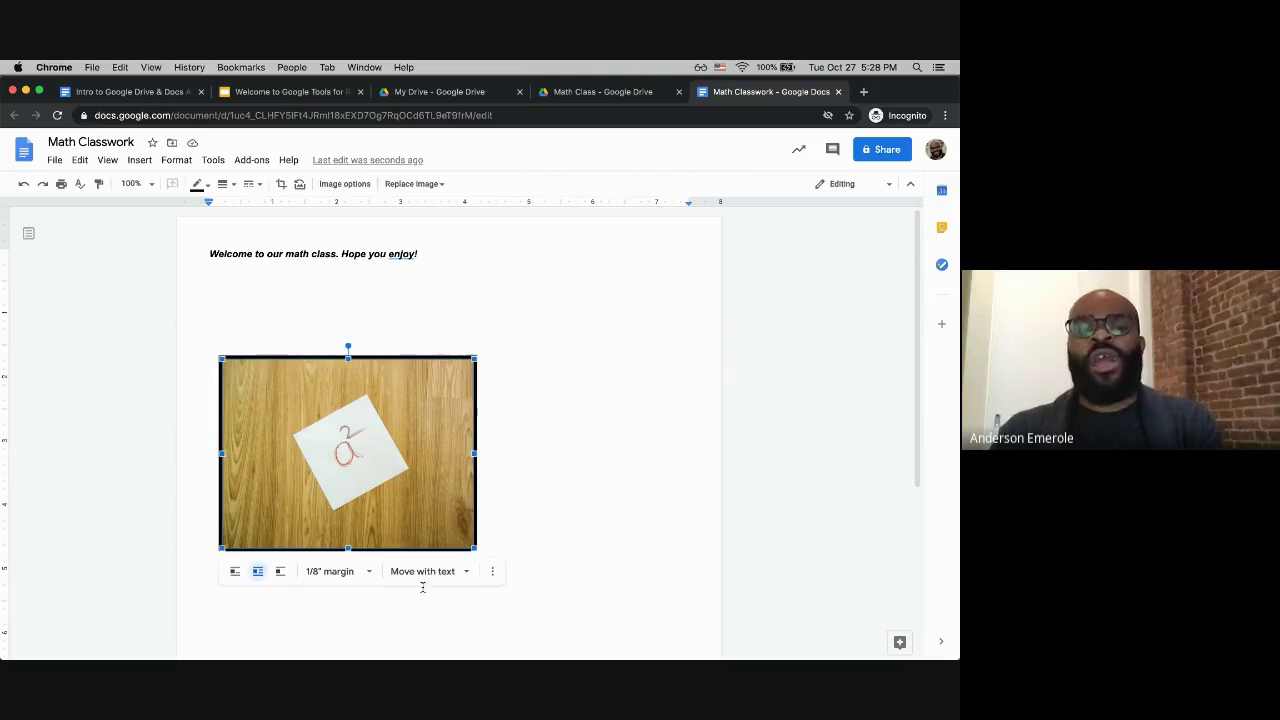
pyautogui.moveTo(436, 490); pyautogui.dragTo(434, 418)
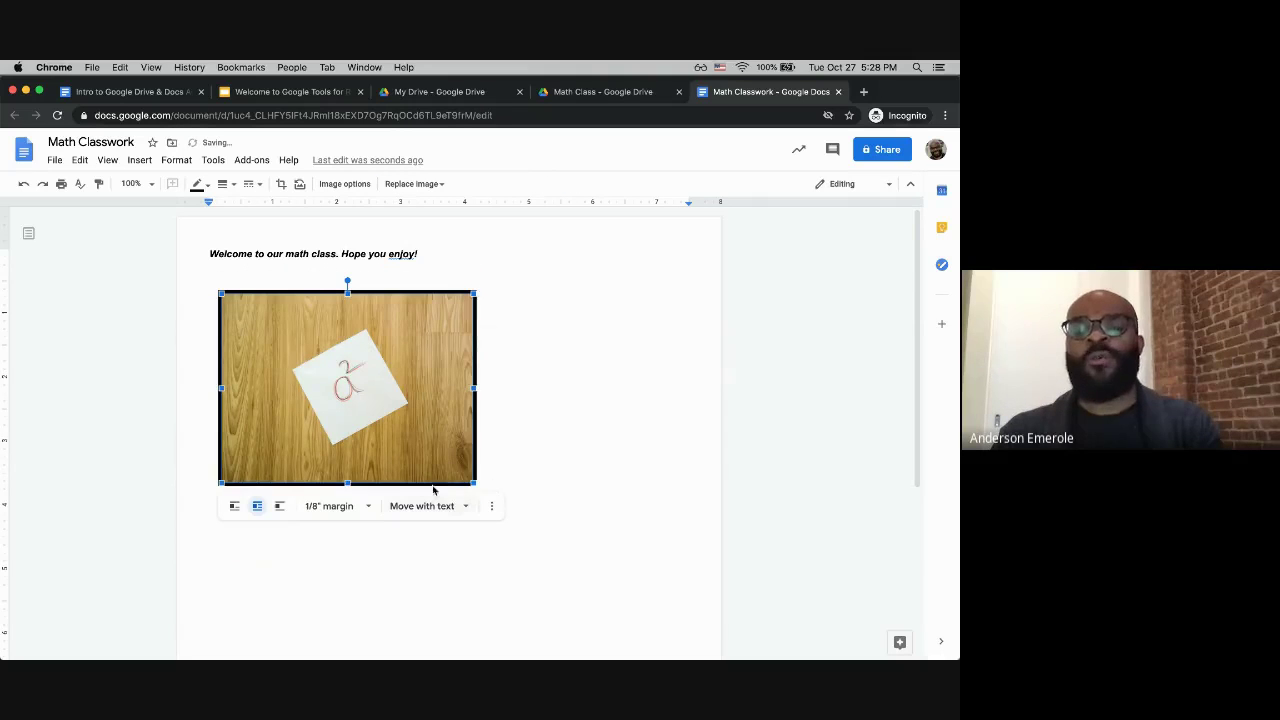
pyautogui.click(306, 276)
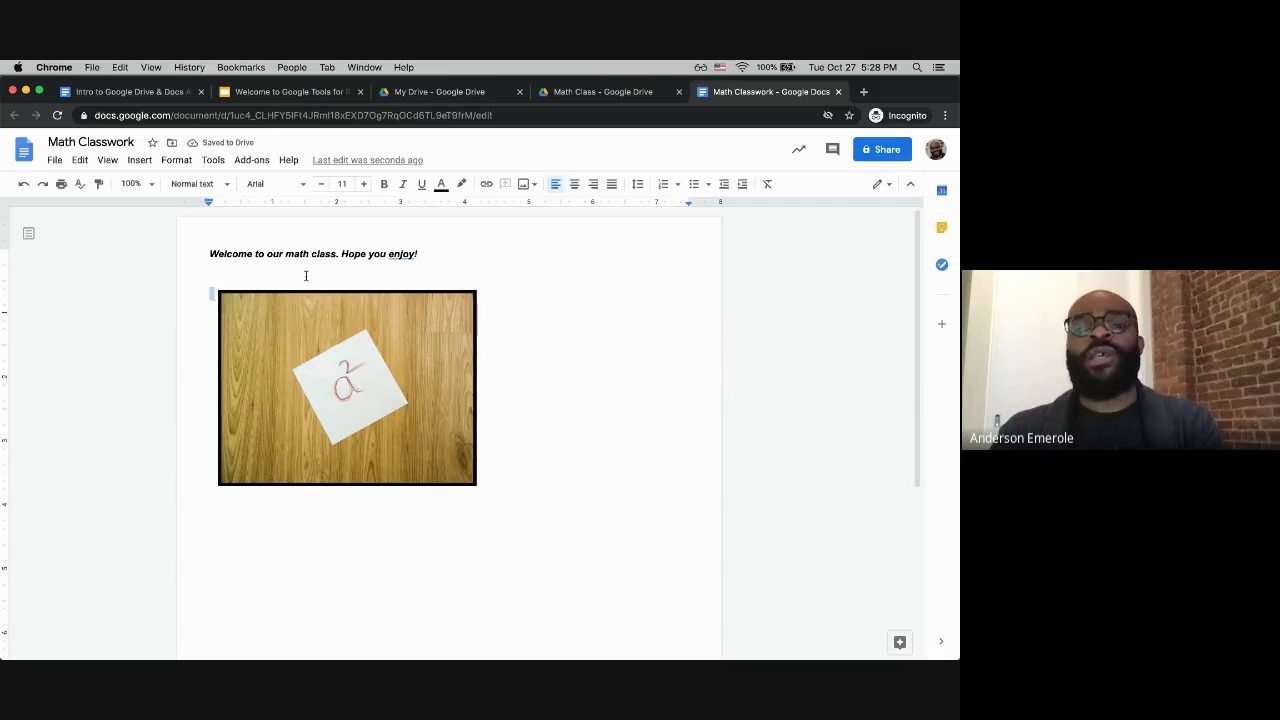
pyautogui.click(419, 320)
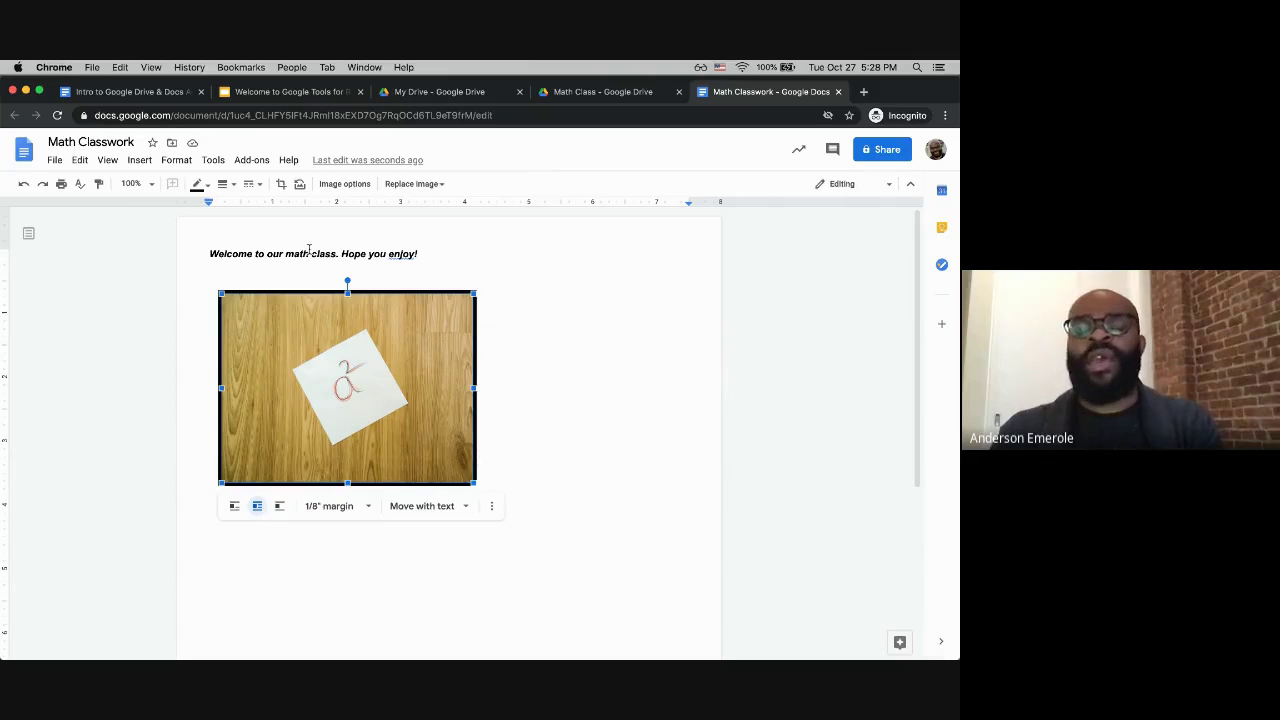
pyautogui.click(309, 252)
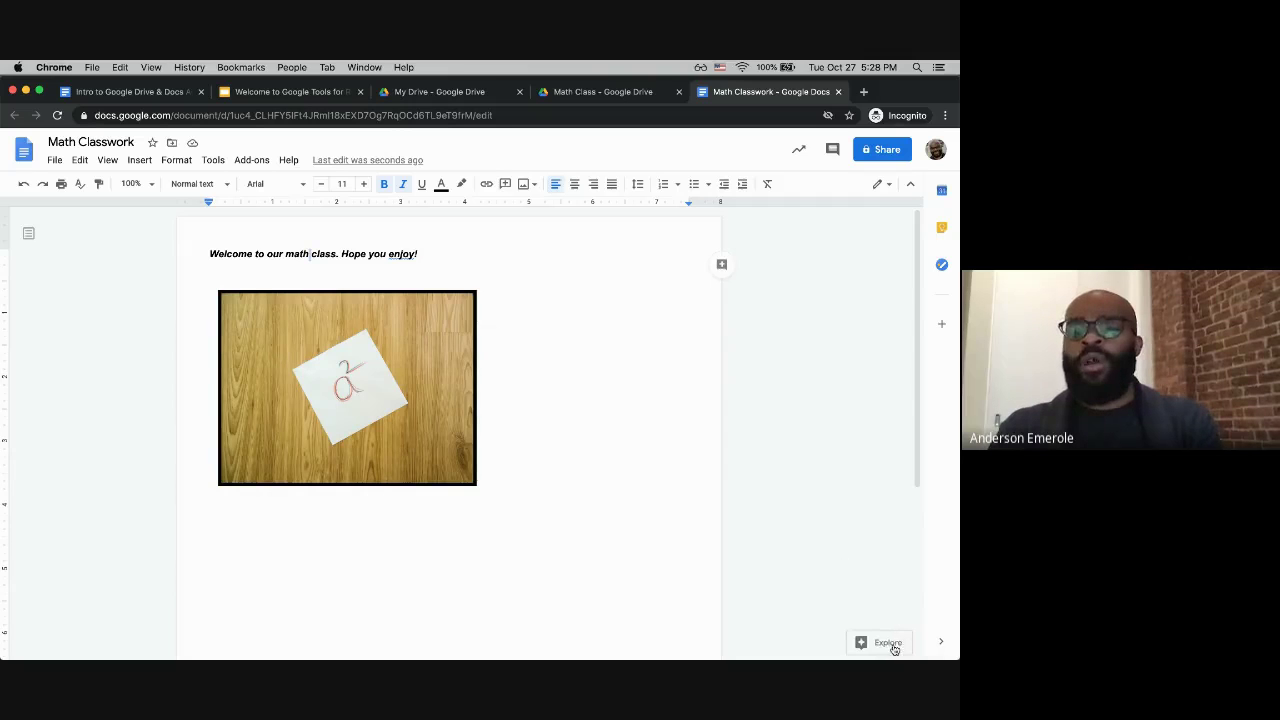
# Step: Search Explore for 'algebra' and open the 'Algebra - Wikipedia' result
pyautogui.press('super+alt+shift+i')
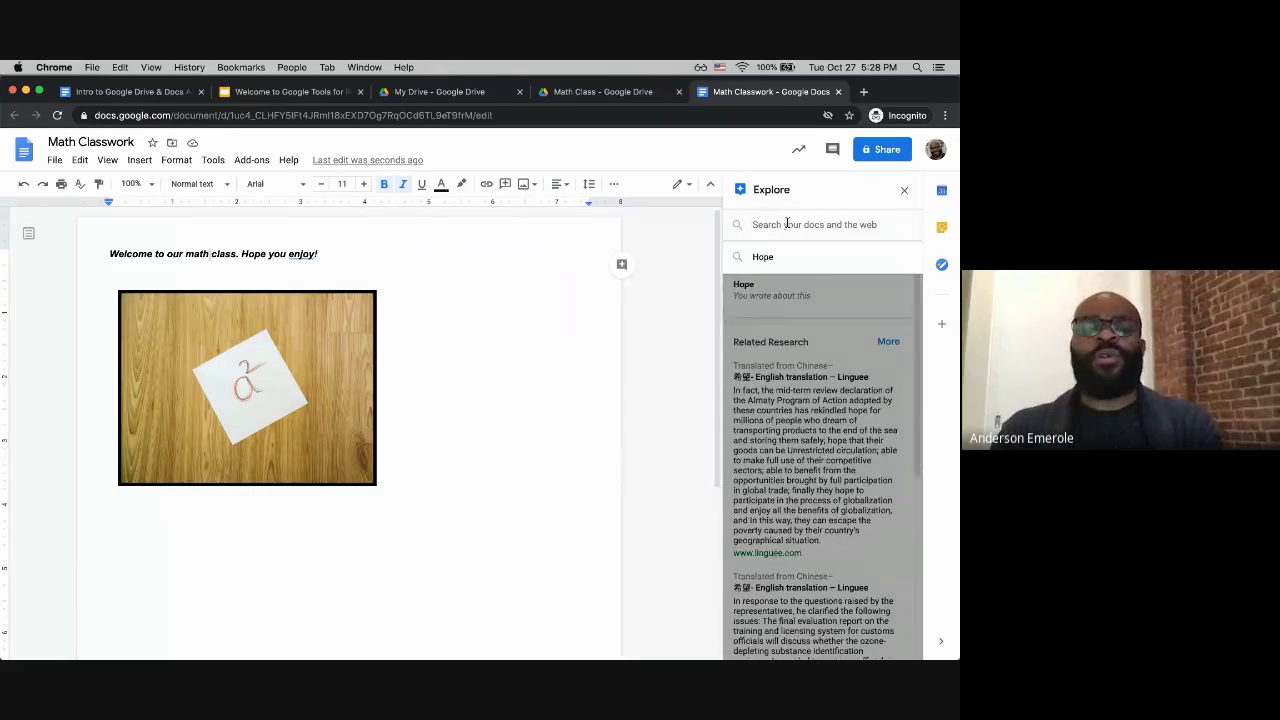
pyautogui.click(787, 224)
pyautogui.write('algebra')
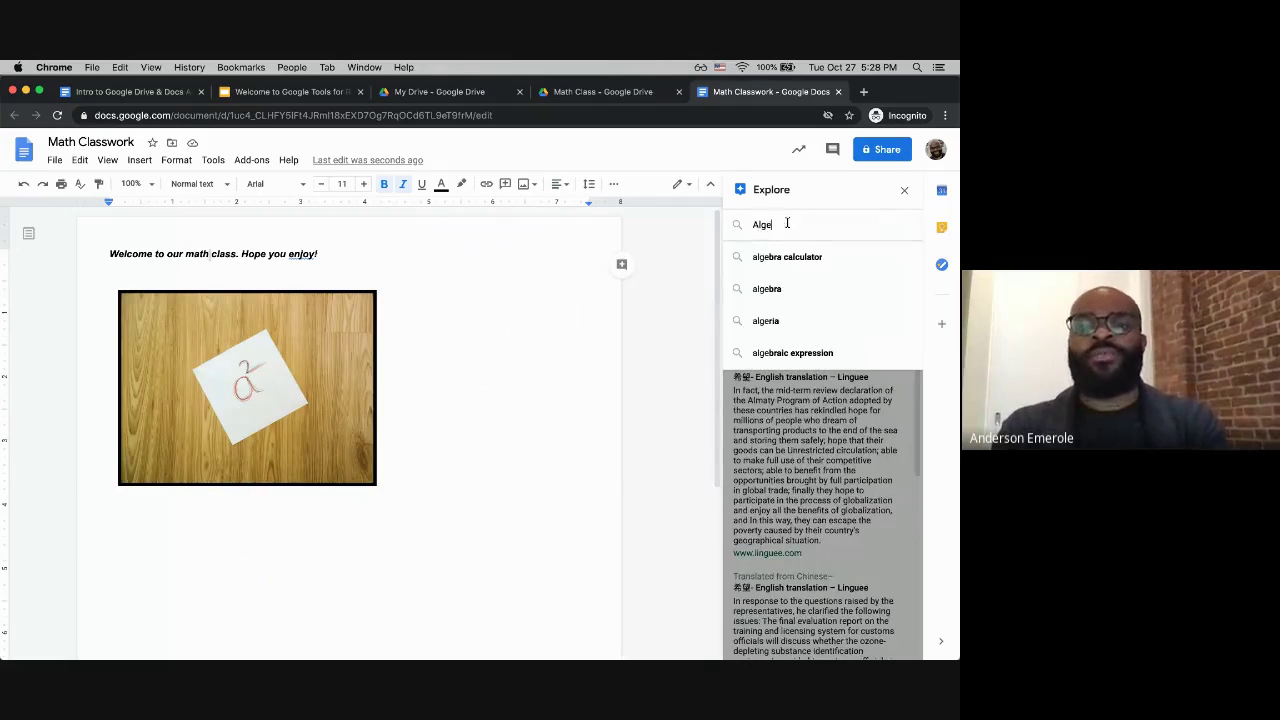
pyautogui.press('Return')
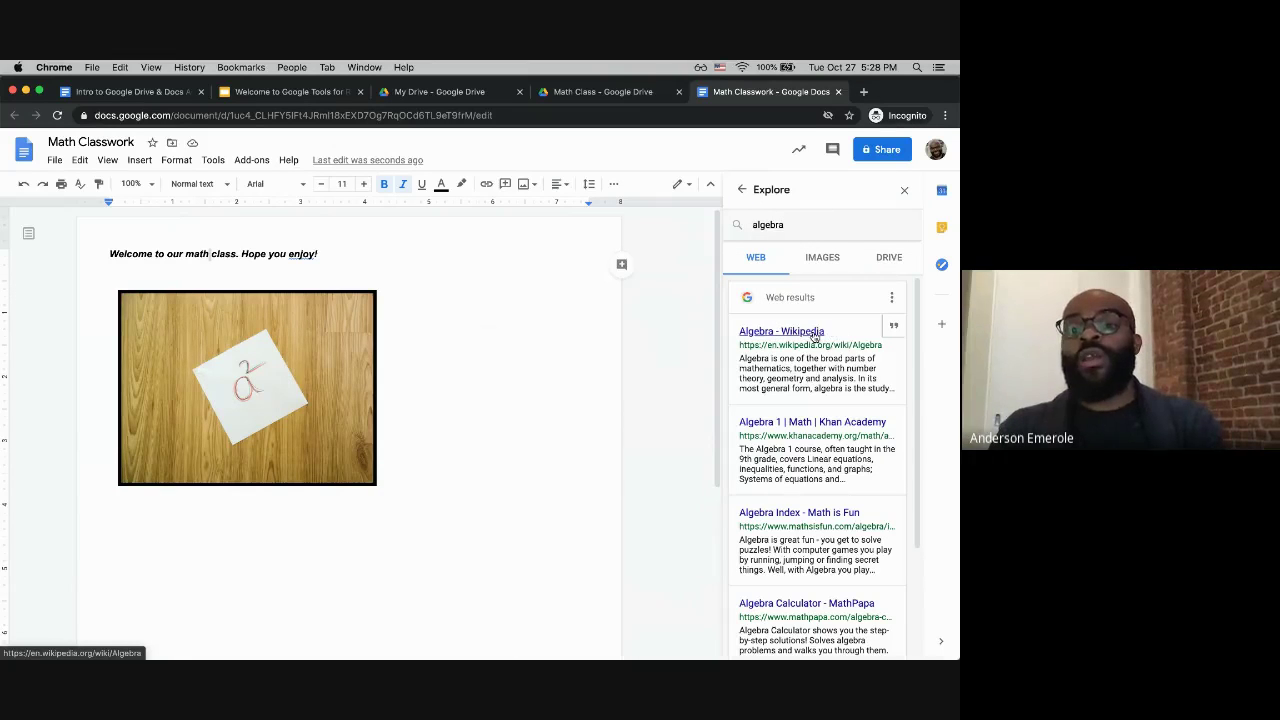
pyautogui.click(815, 337)
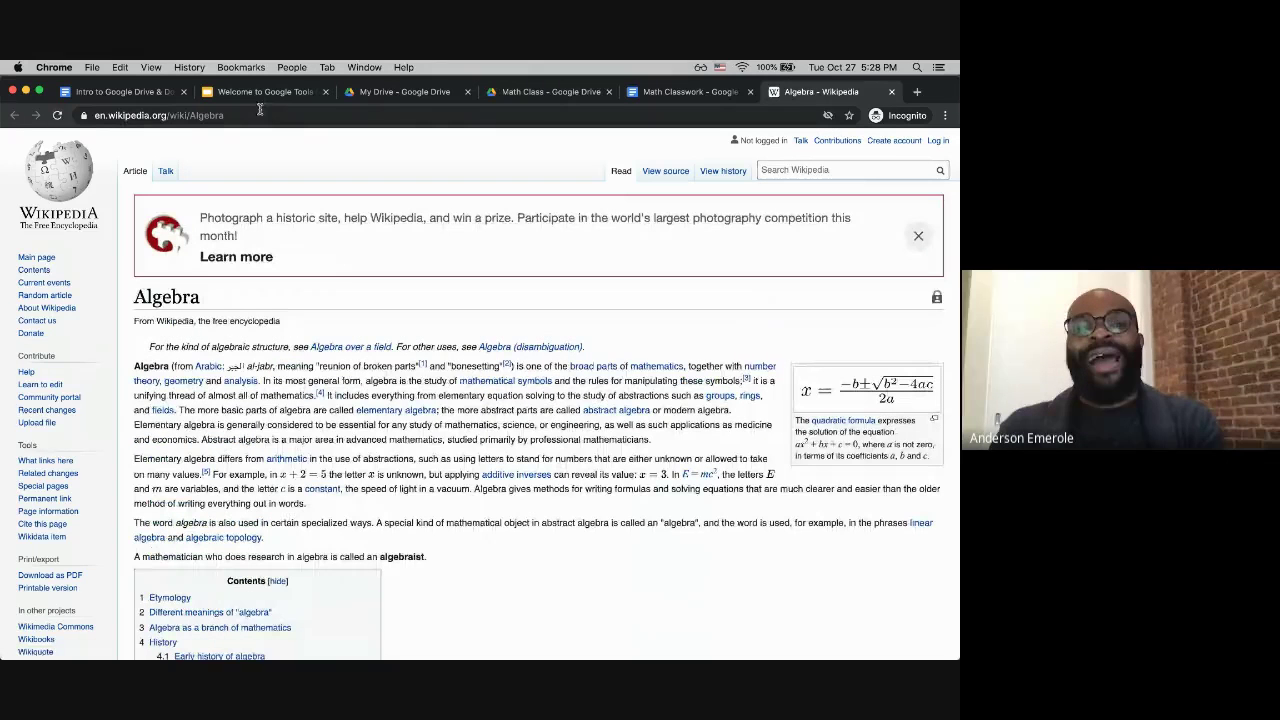
# Step: Select and copy the Algebra article's full URL, then return to Math Classwork
pyautogui.doubleClick(254, 114)
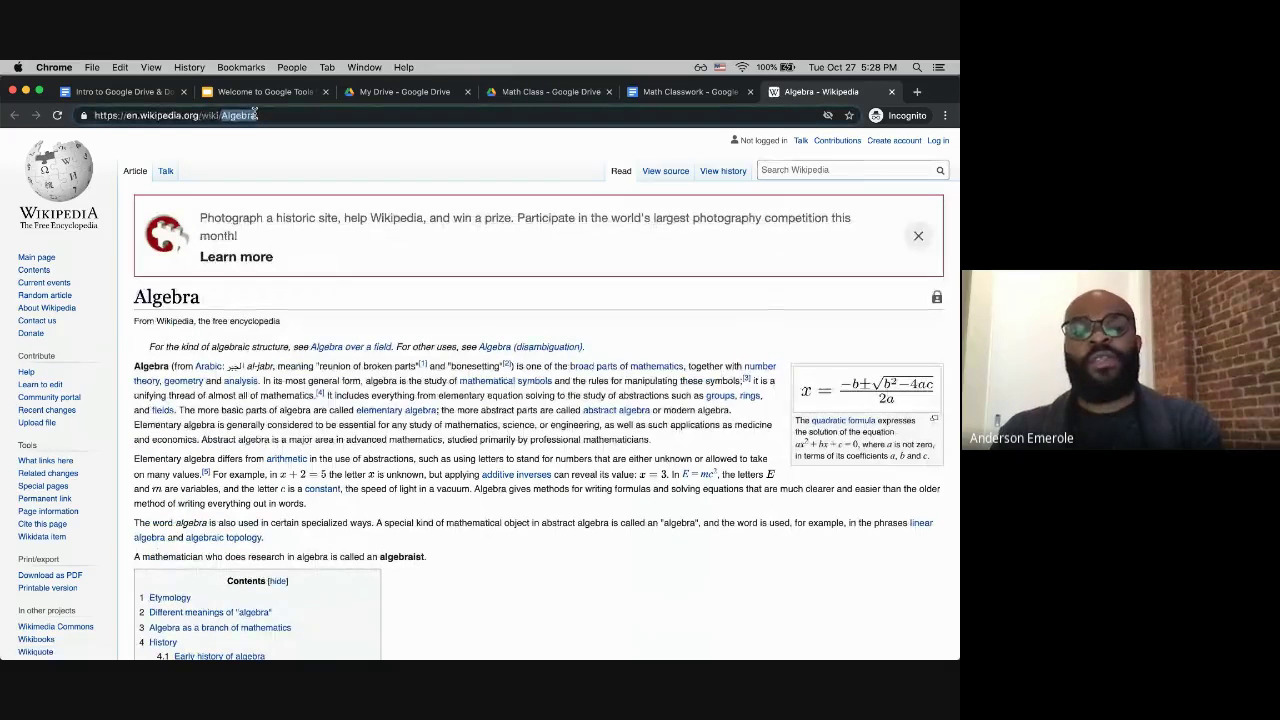
pyautogui.tripleClick(243, 115)
pyautogui.press('super+c')
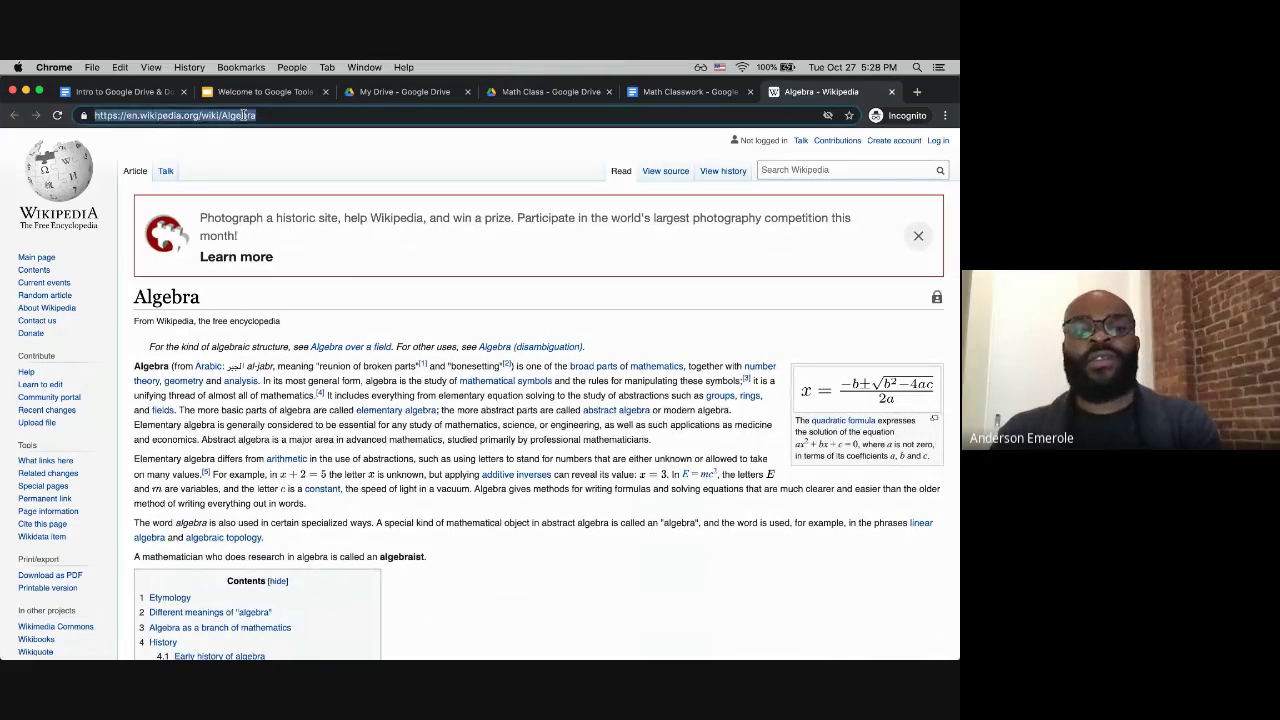
pyautogui.click(652, 92)
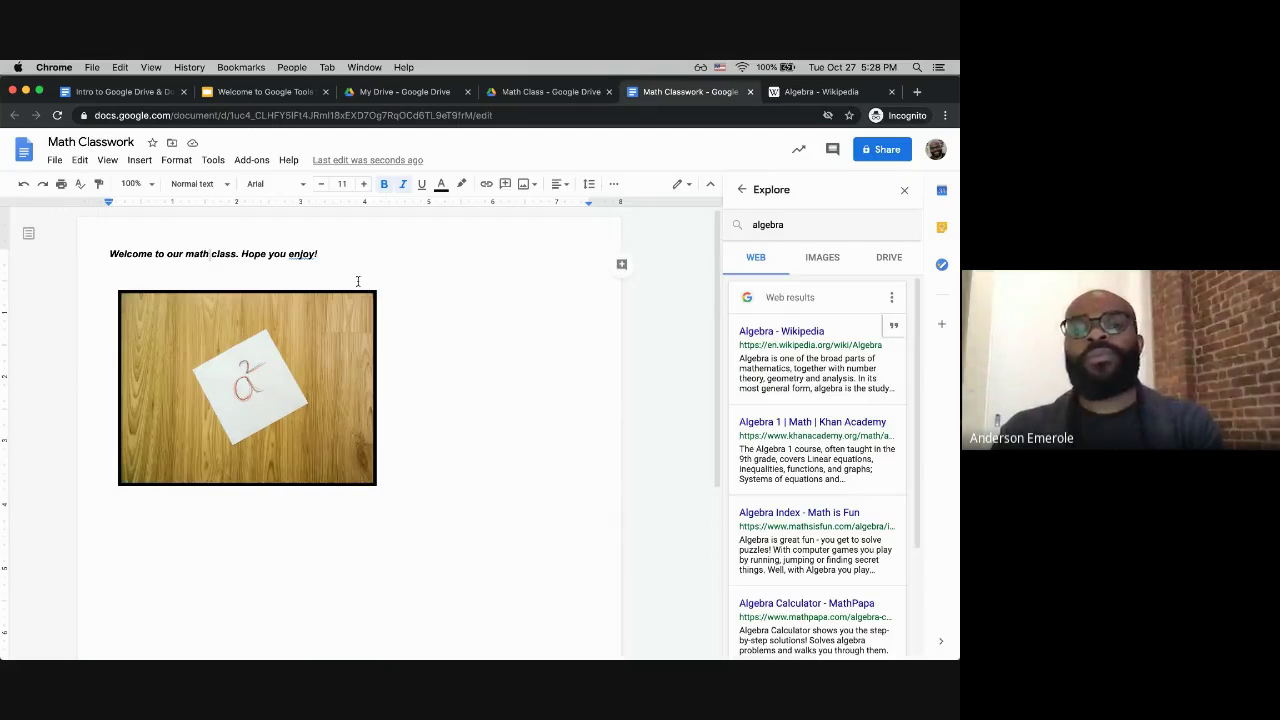
# Step: Link the whole welcome sentence to the copied Wikipedia Algebra URL
pyautogui.click(357, 280)
pyautogui.moveTo(110, 253); pyautogui.dragTo(319, 251)
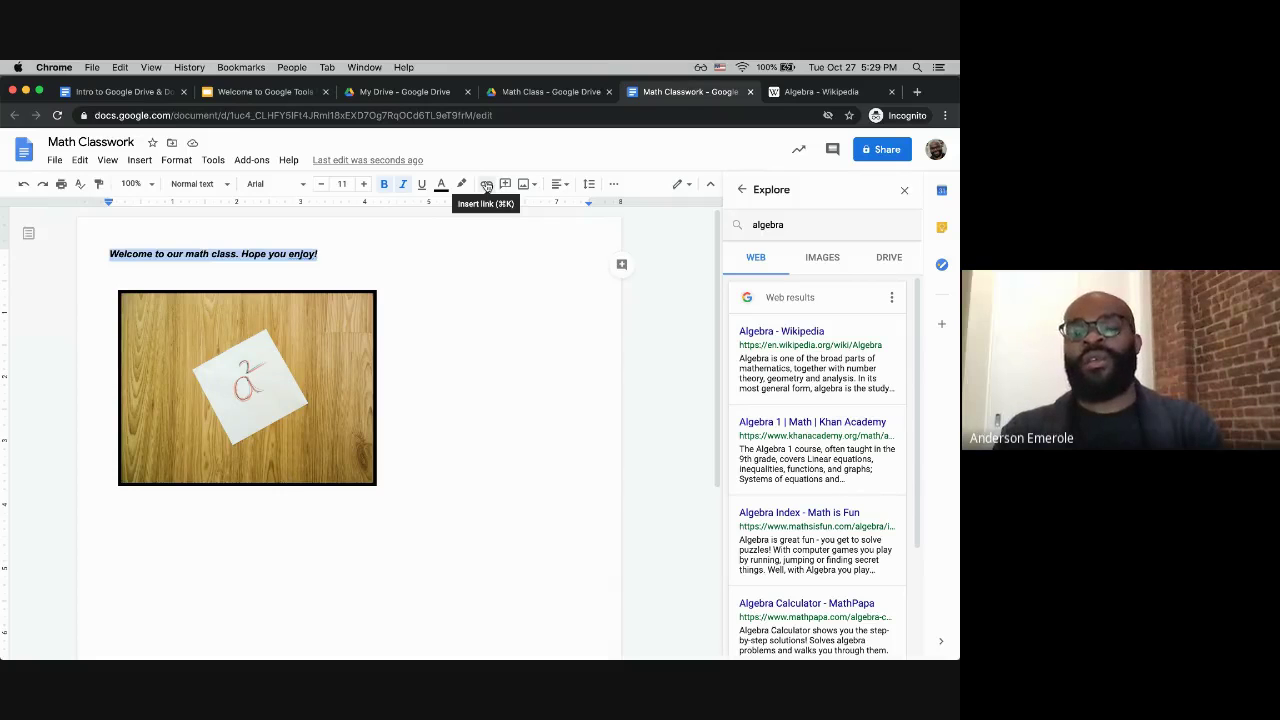
pyautogui.click(486, 185)
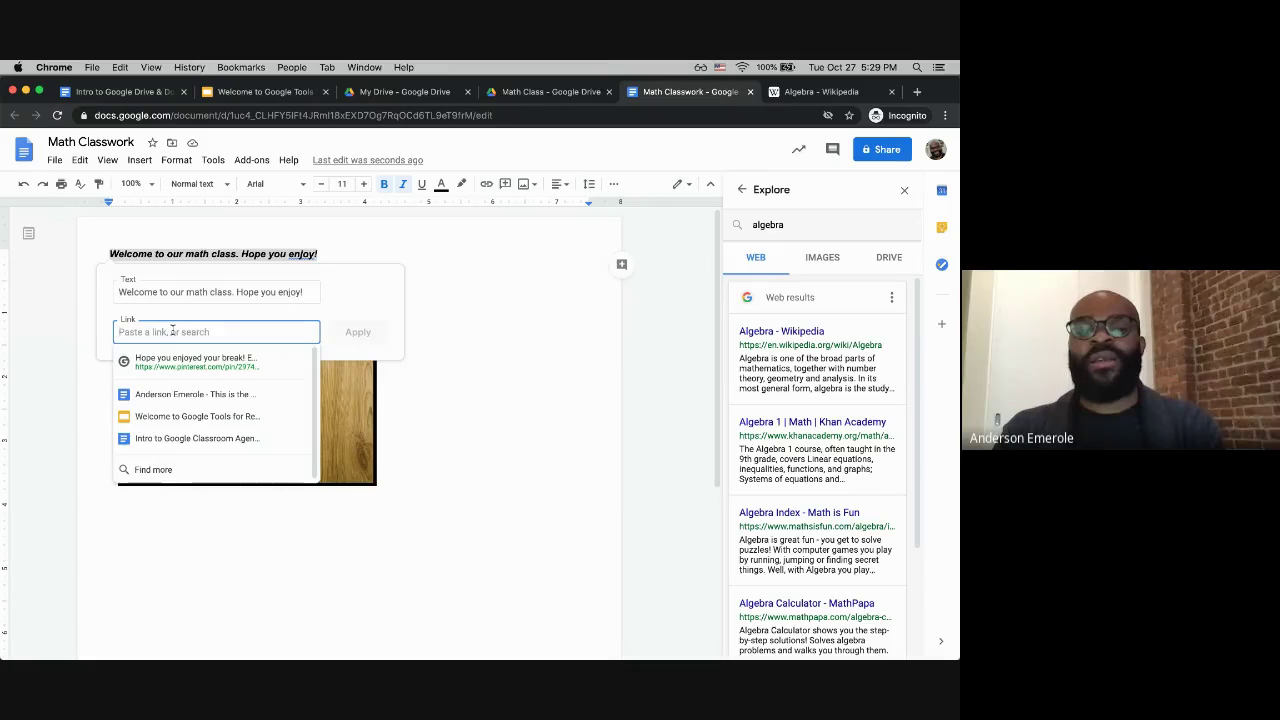
pyautogui.press('super+v')
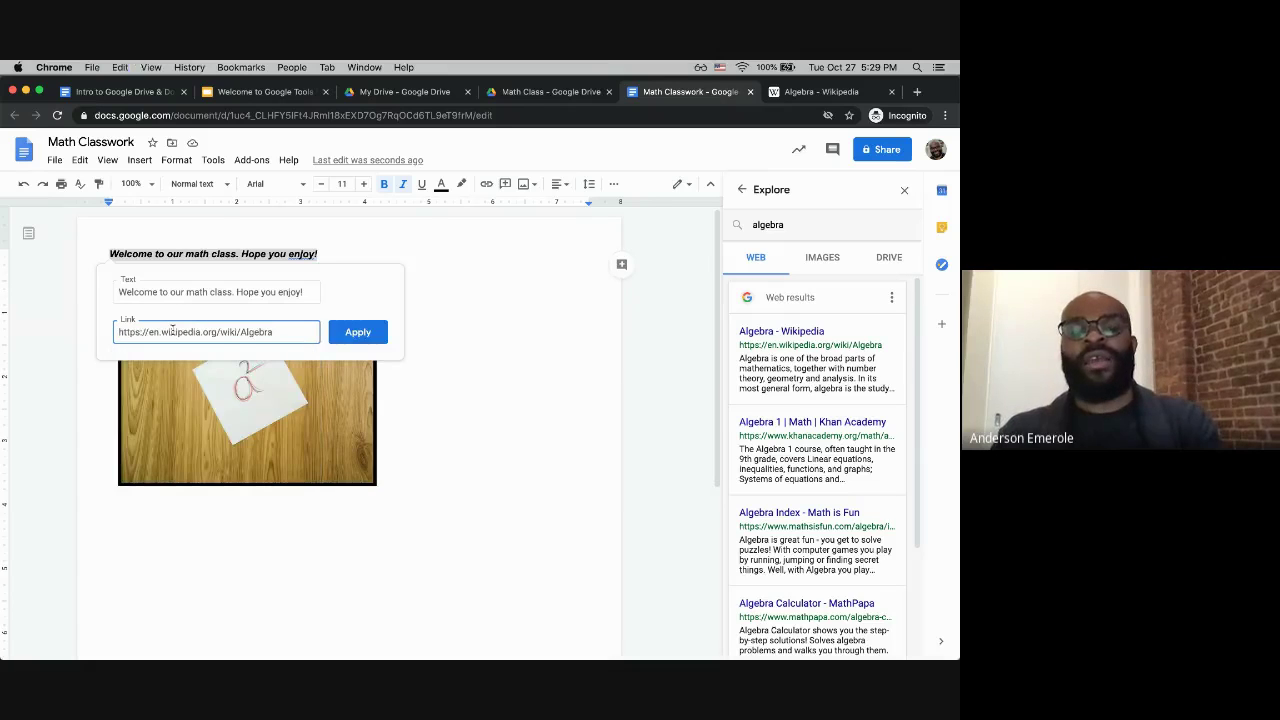
pyautogui.click(350, 333)
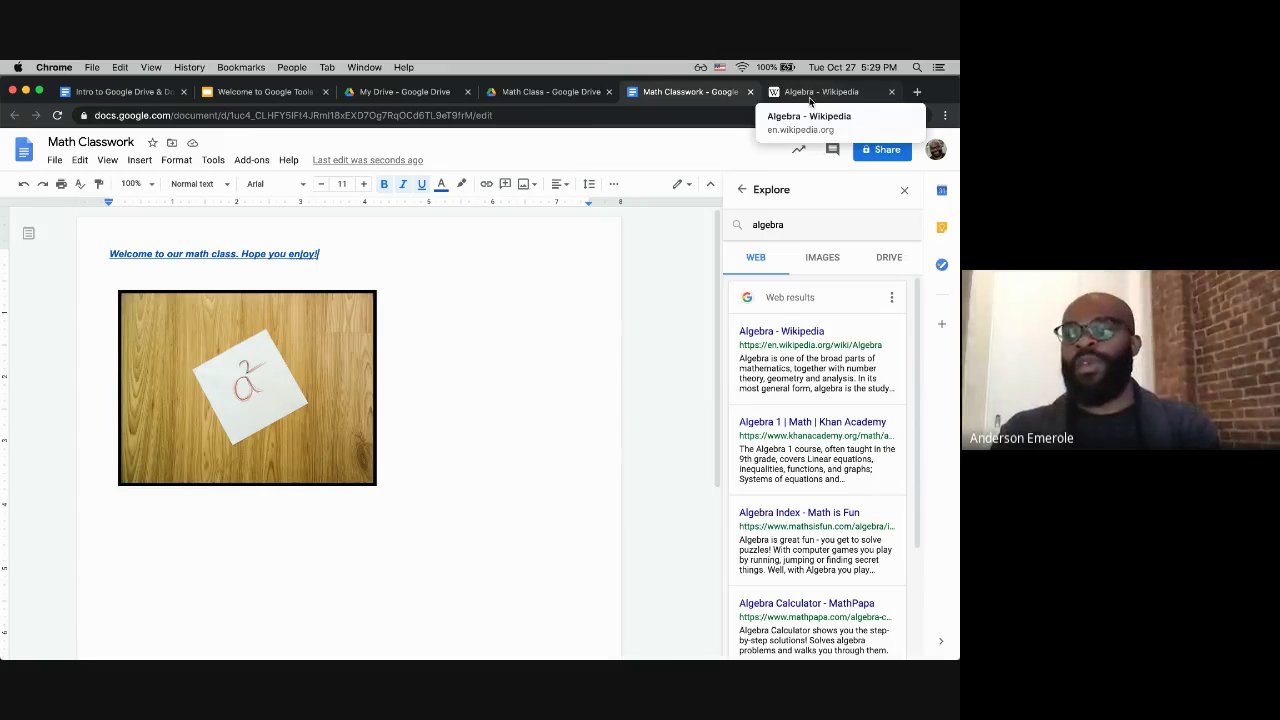
# Step: Test the sentence's link, then close the extra Wikipedia tabs
pyautogui.click(209, 254)
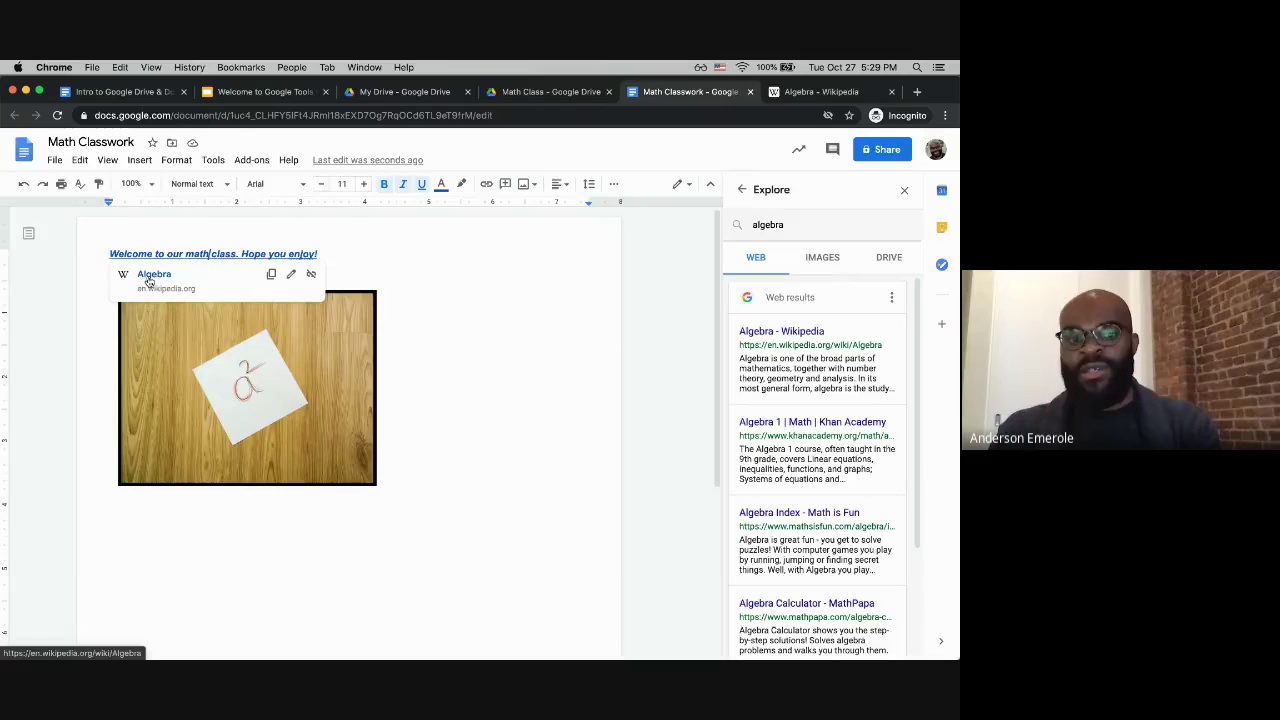
pyautogui.click(148, 281)
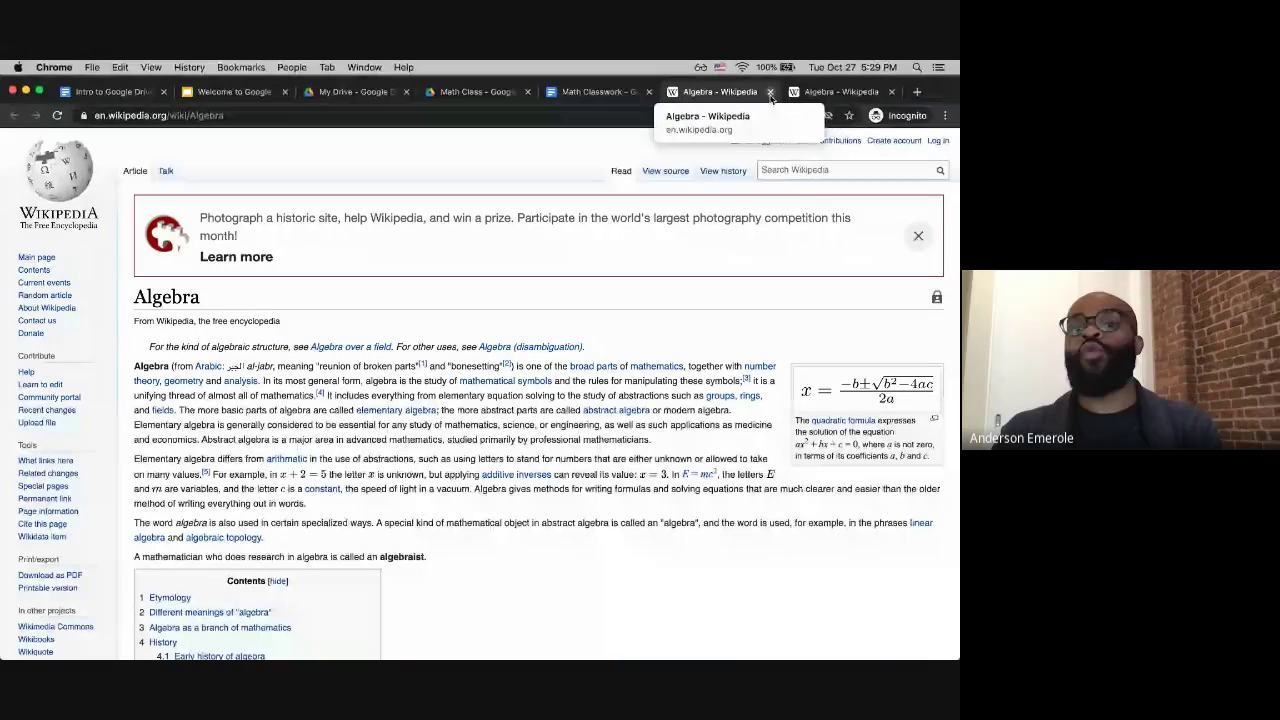
pyautogui.click(770, 92)
pyautogui.click(770, 92)
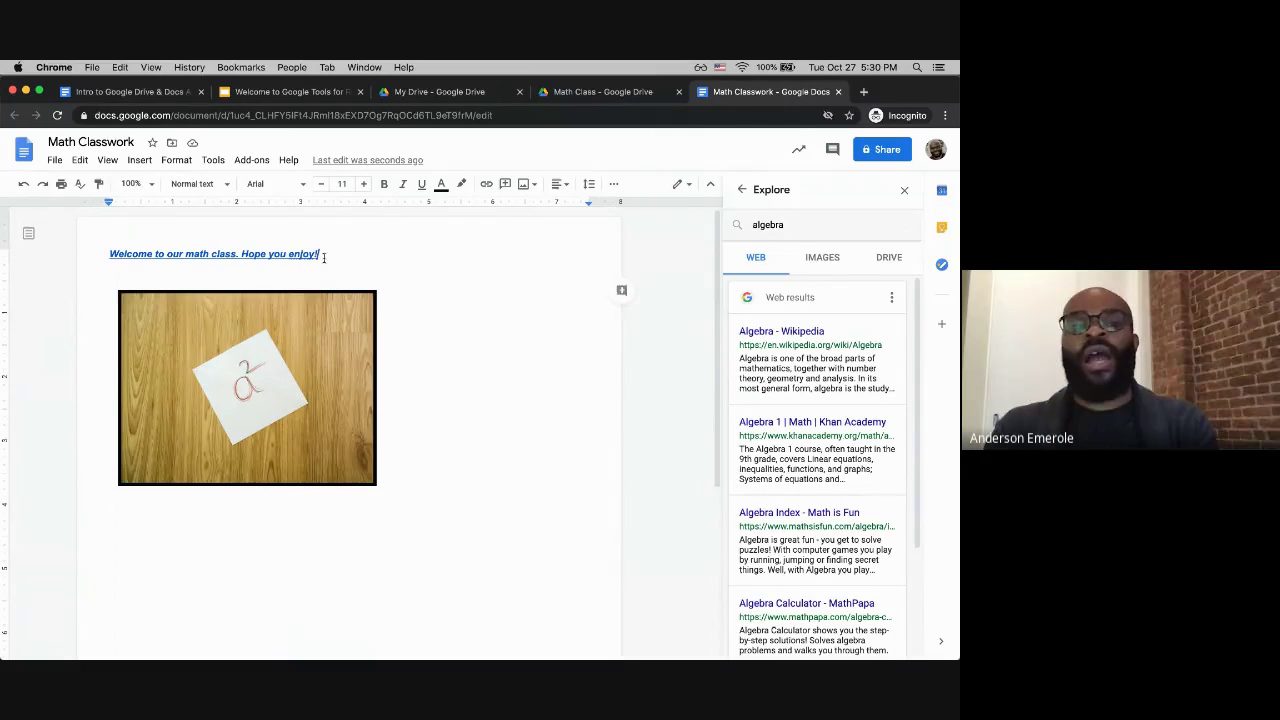
# Step: Close the reopened link editor and clear the sentence selection
pyautogui.tripleClick(323, 257)
pyautogui.click(486, 184)
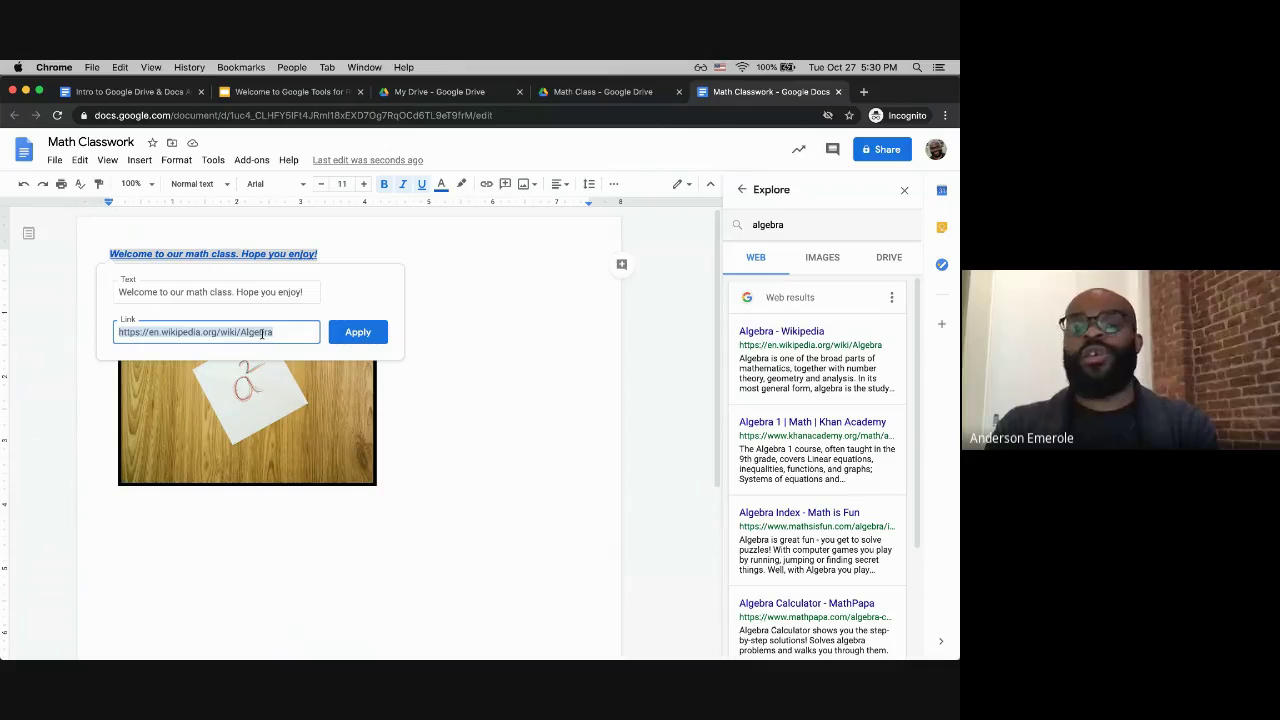
pyautogui.click(496, 328)
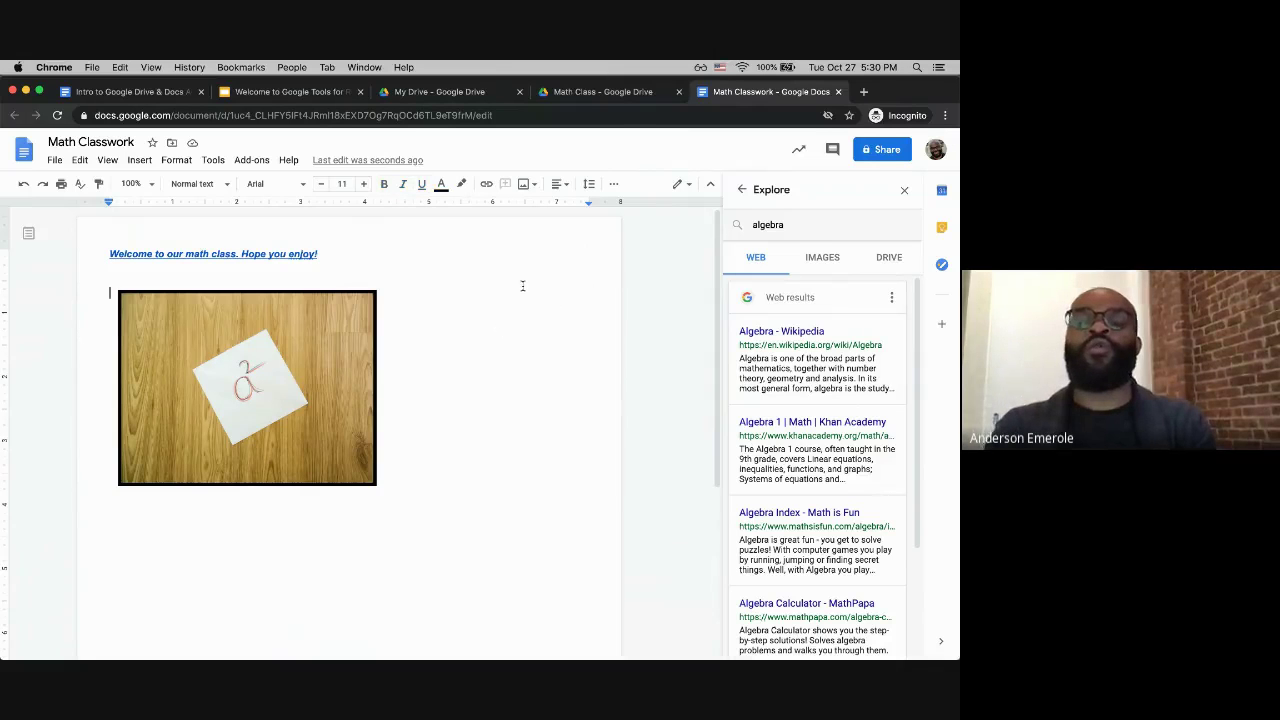
pyautogui.doubleClick(269, 278)
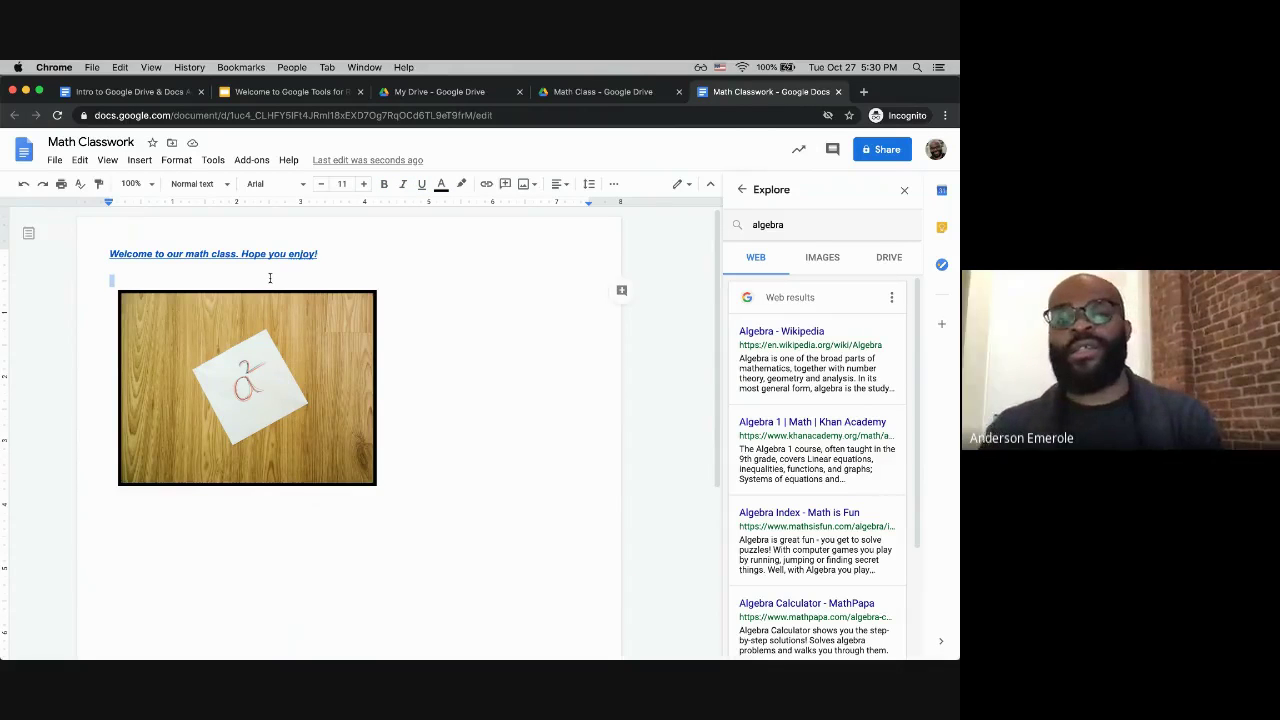
pyautogui.click(269, 278)
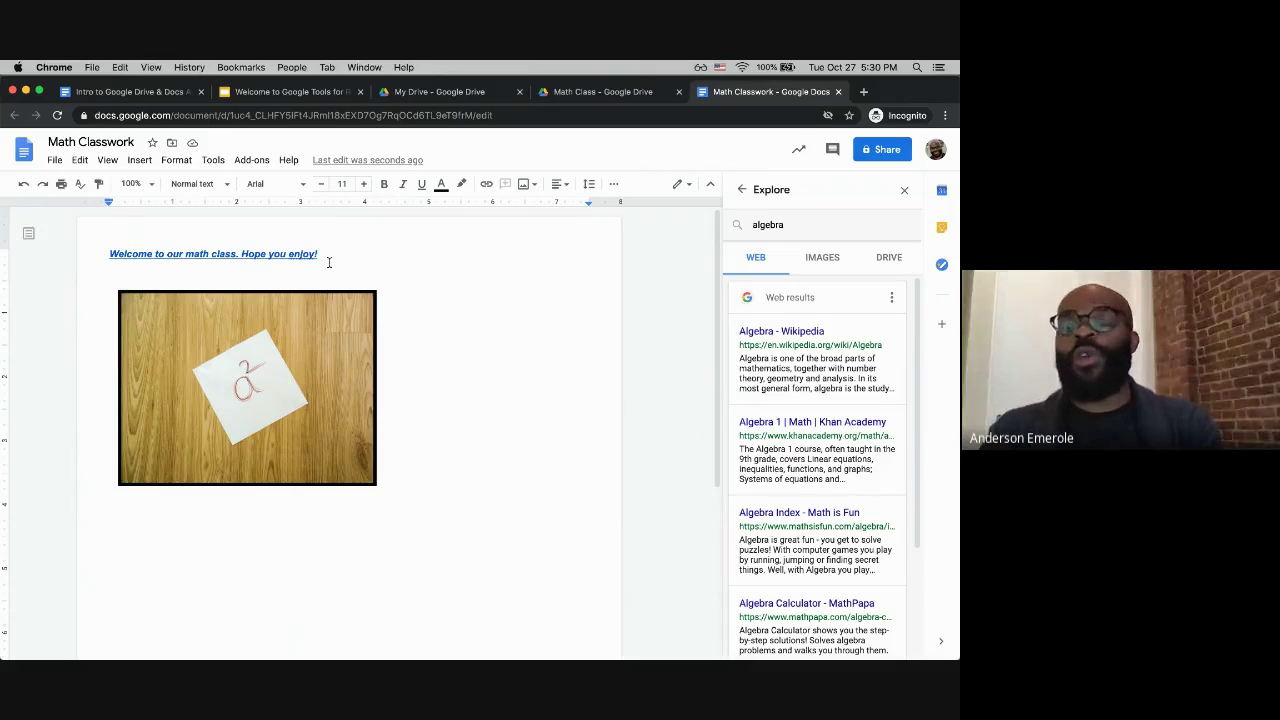
# Step: Select the whole 'Welcome to our math class. Hope you enjoy!' sentence
pyautogui.click(323, 254)
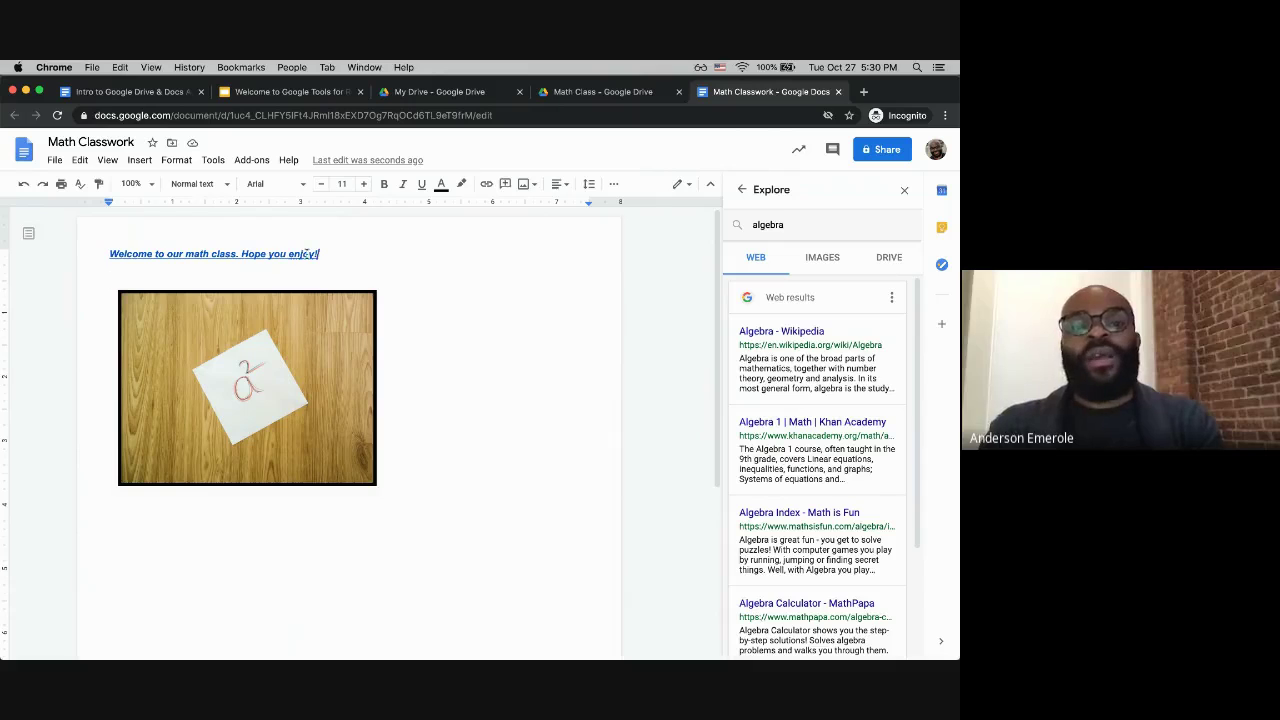
pyautogui.moveTo(318, 254); pyautogui.dragTo(241, 256)
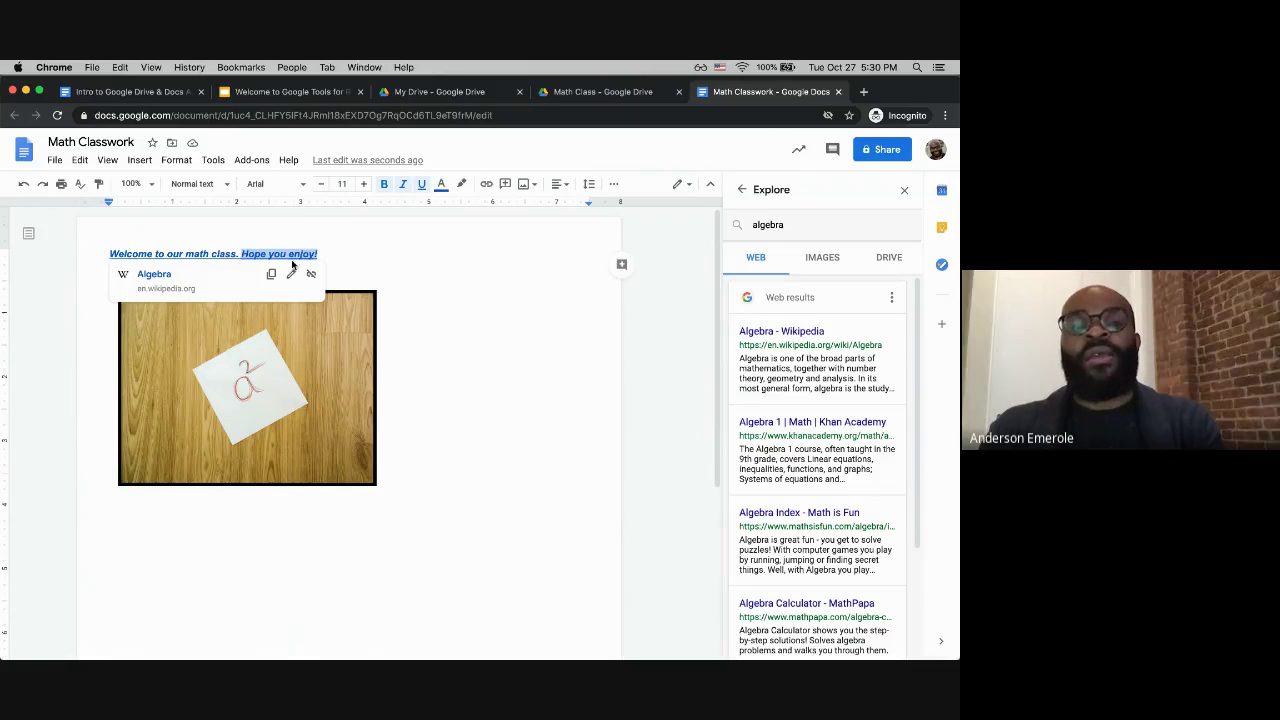
pyautogui.click(327, 254)
pyautogui.moveTo(327, 254); pyautogui.dragTo(107, 254)
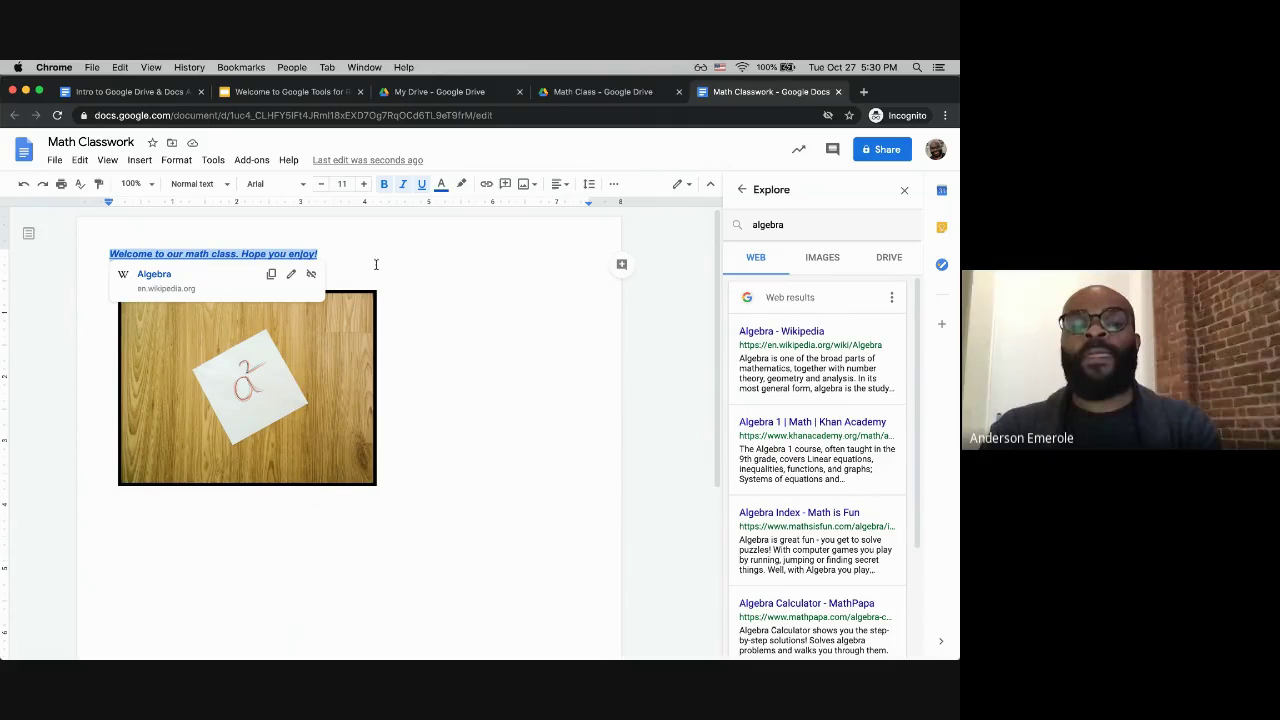
pyautogui.click(320, 253)
pyautogui.moveTo(322, 253); pyautogui.dragTo(110, 254)
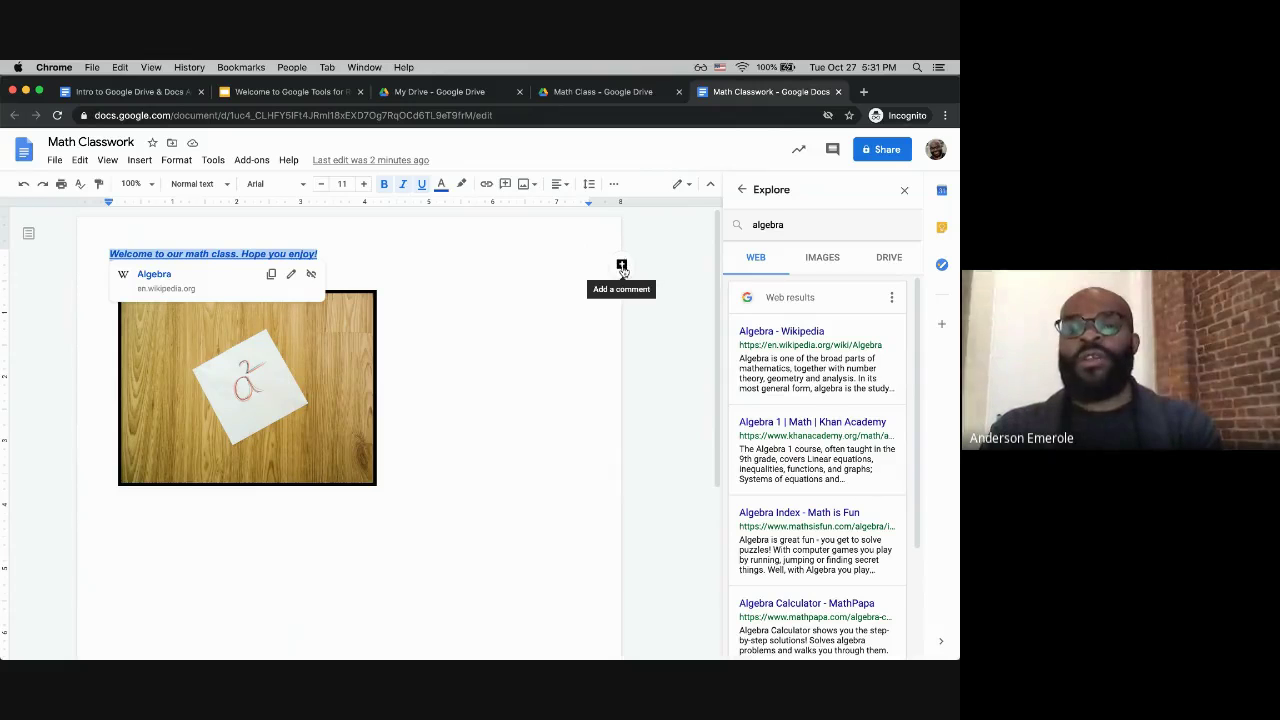
# Step: Dismiss the Explore panel and post 'Please see the link for a reference to my work' on the welcome sentence
pyautogui.click(622, 266)
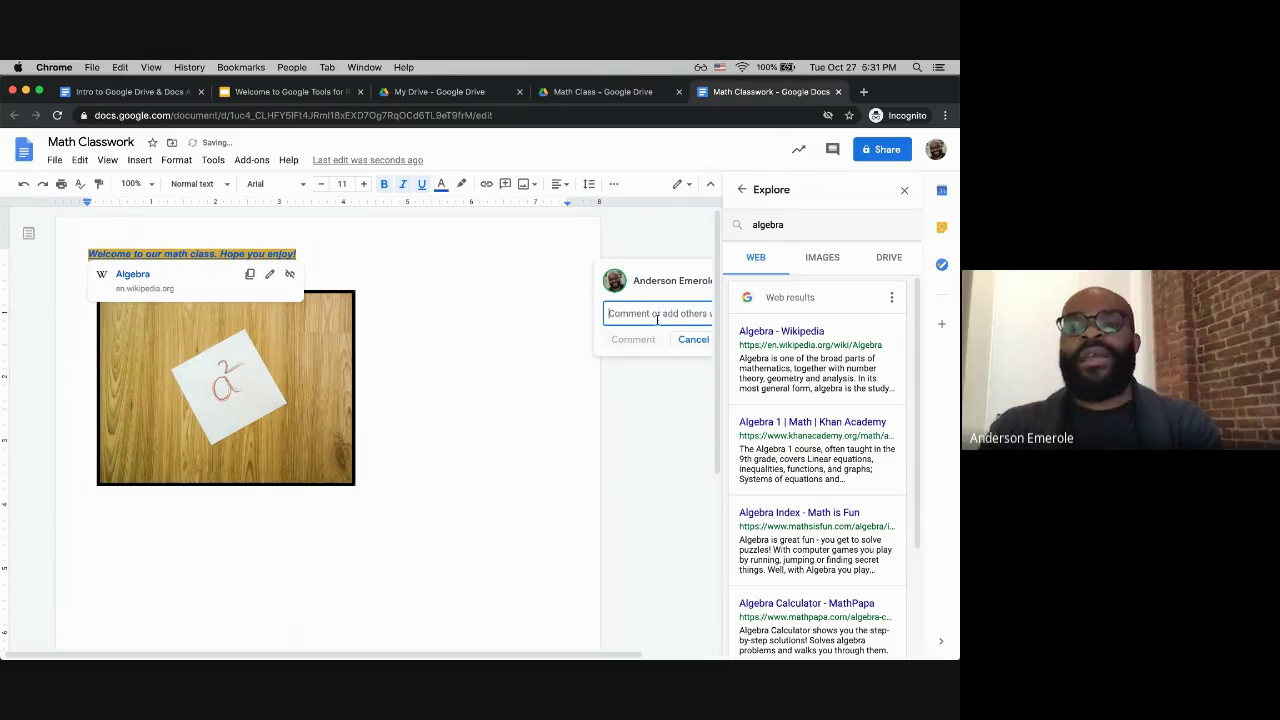
pyautogui.click(906, 191)
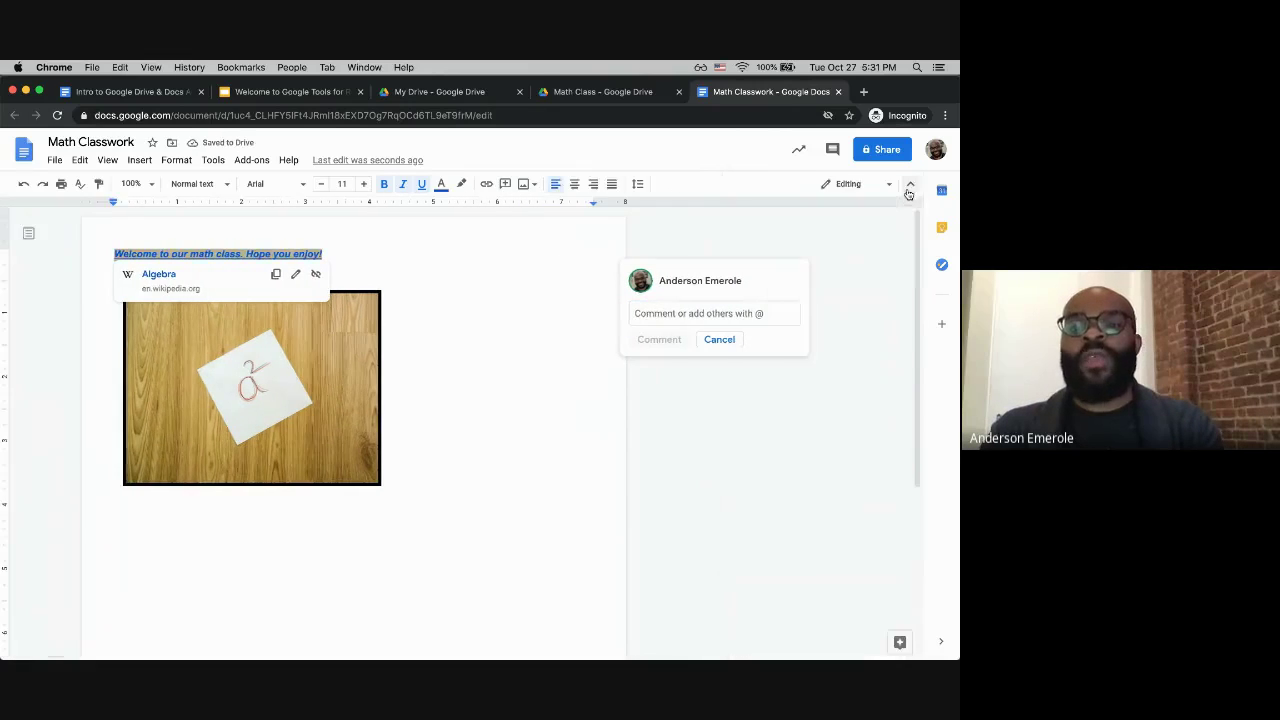
pyautogui.click(656, 313)
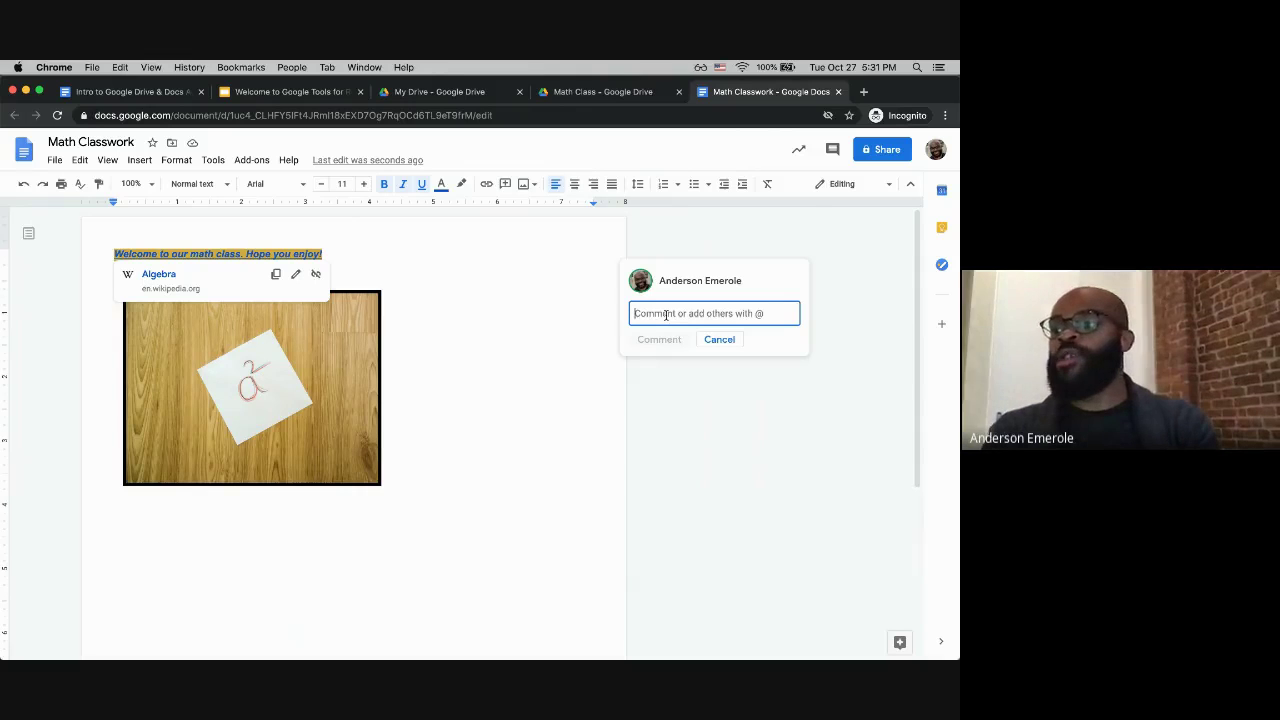
pyautogui.write('Plea')
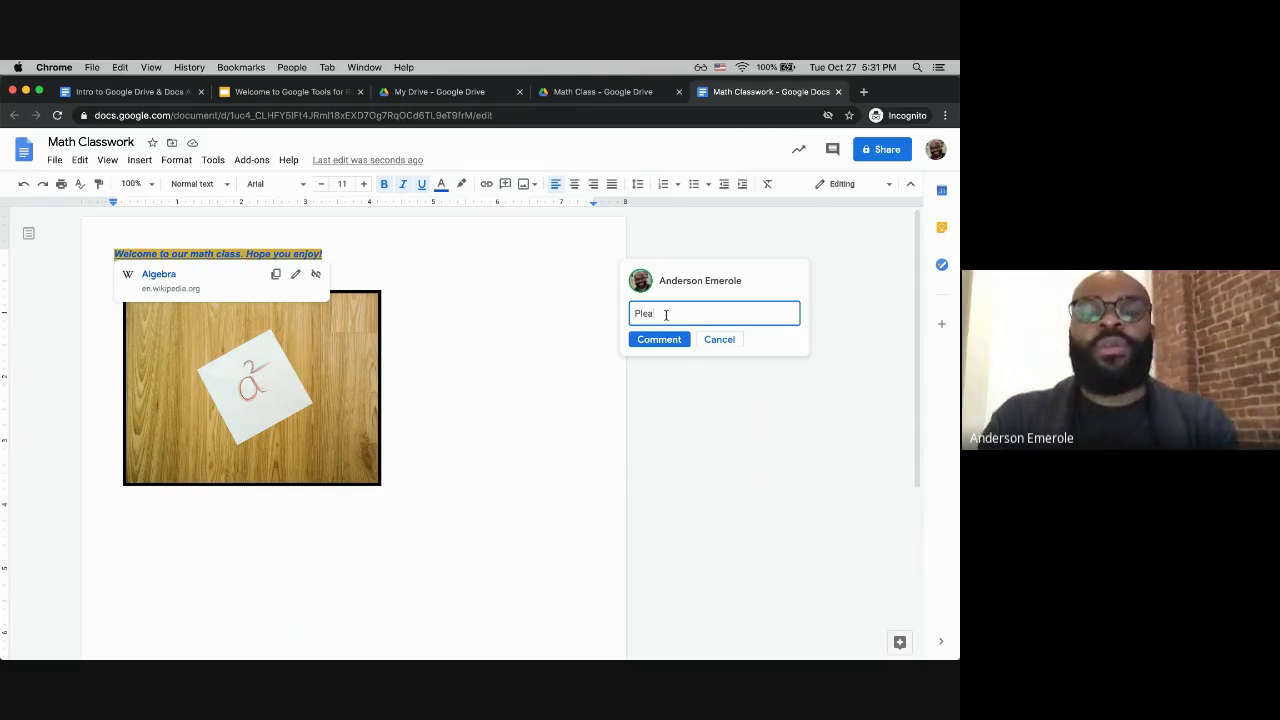
pyautogui.write('se see the link for')
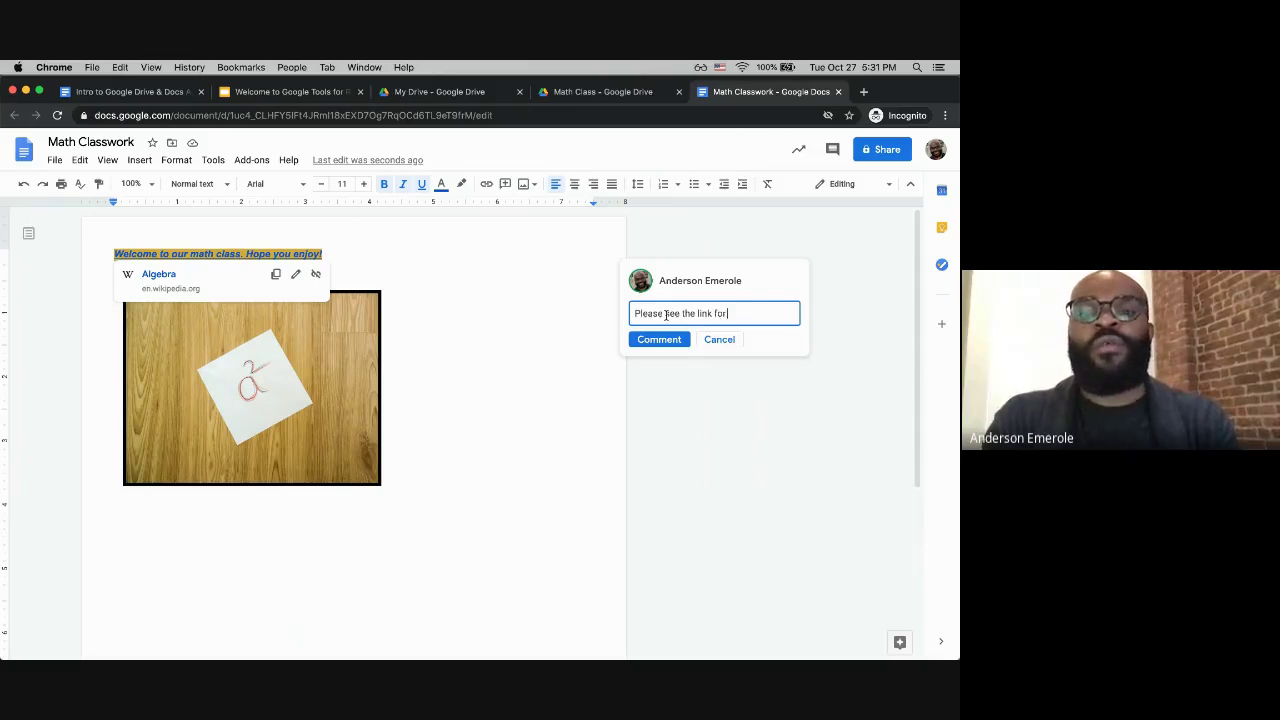
pyautogui.write(' a reference')
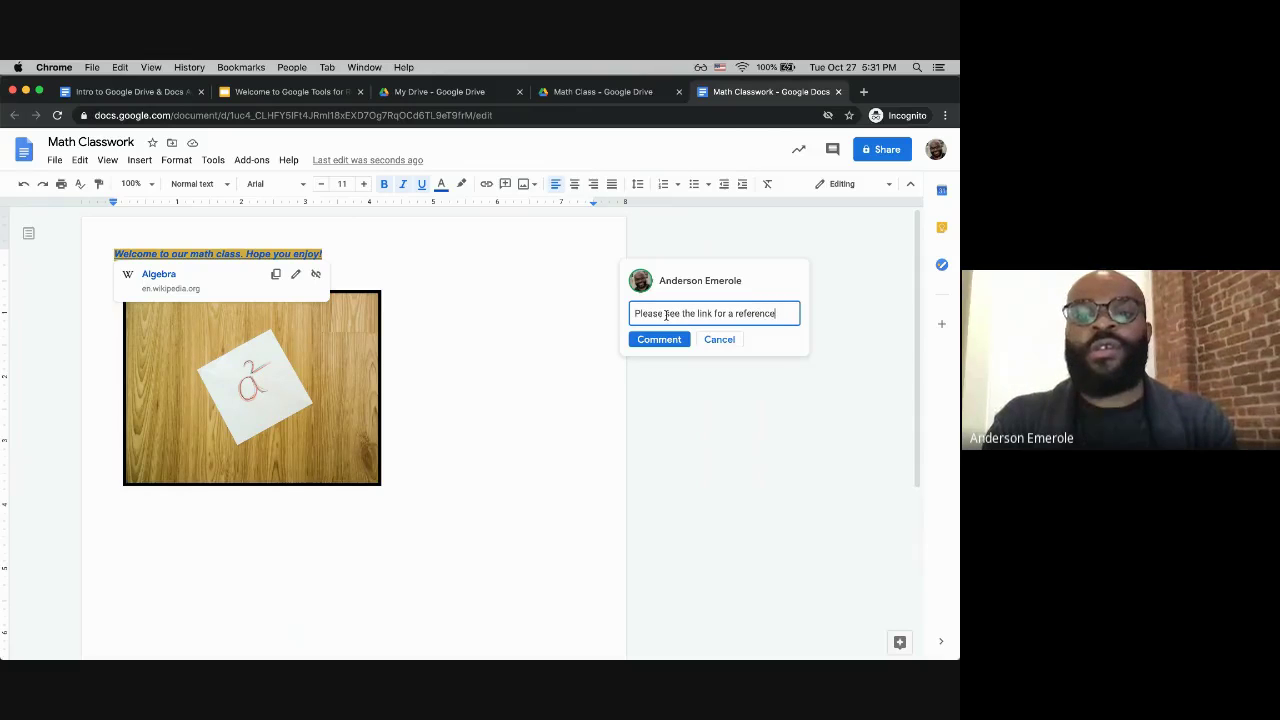
pyautogui.write(' to my work')
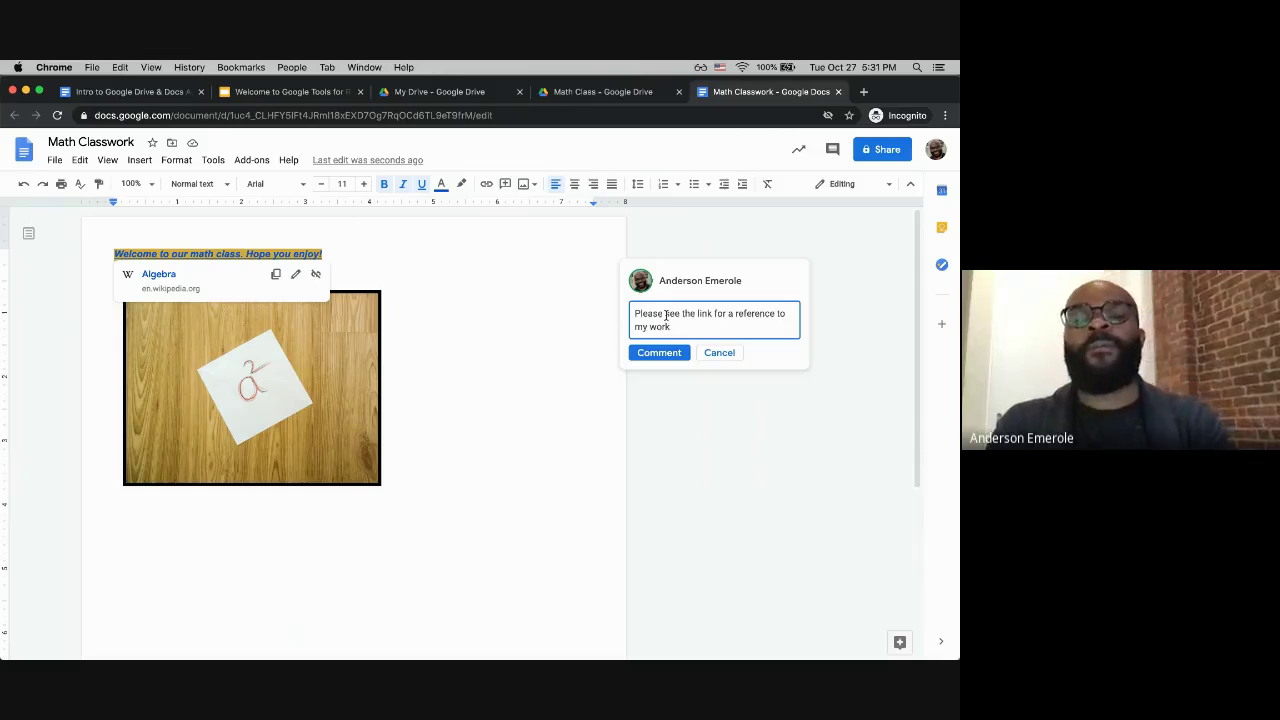
pyautogui.click(659, 356)
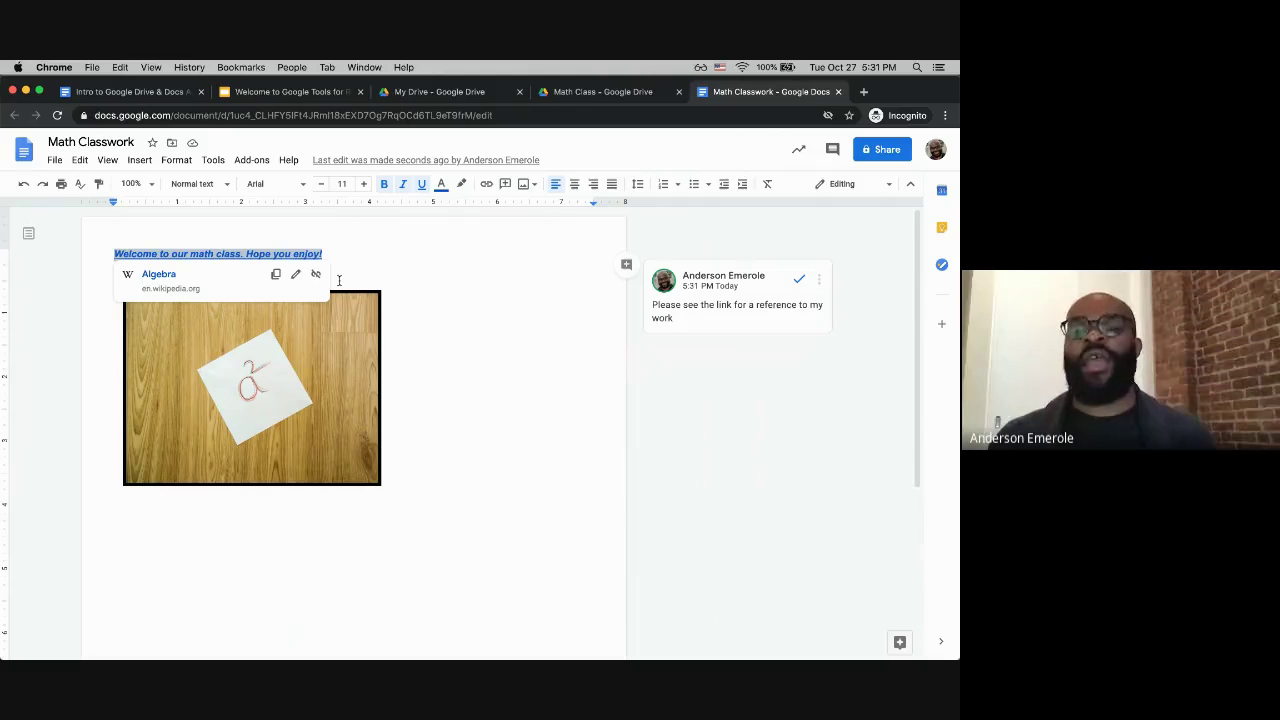
pyautogui.click(339, 280)
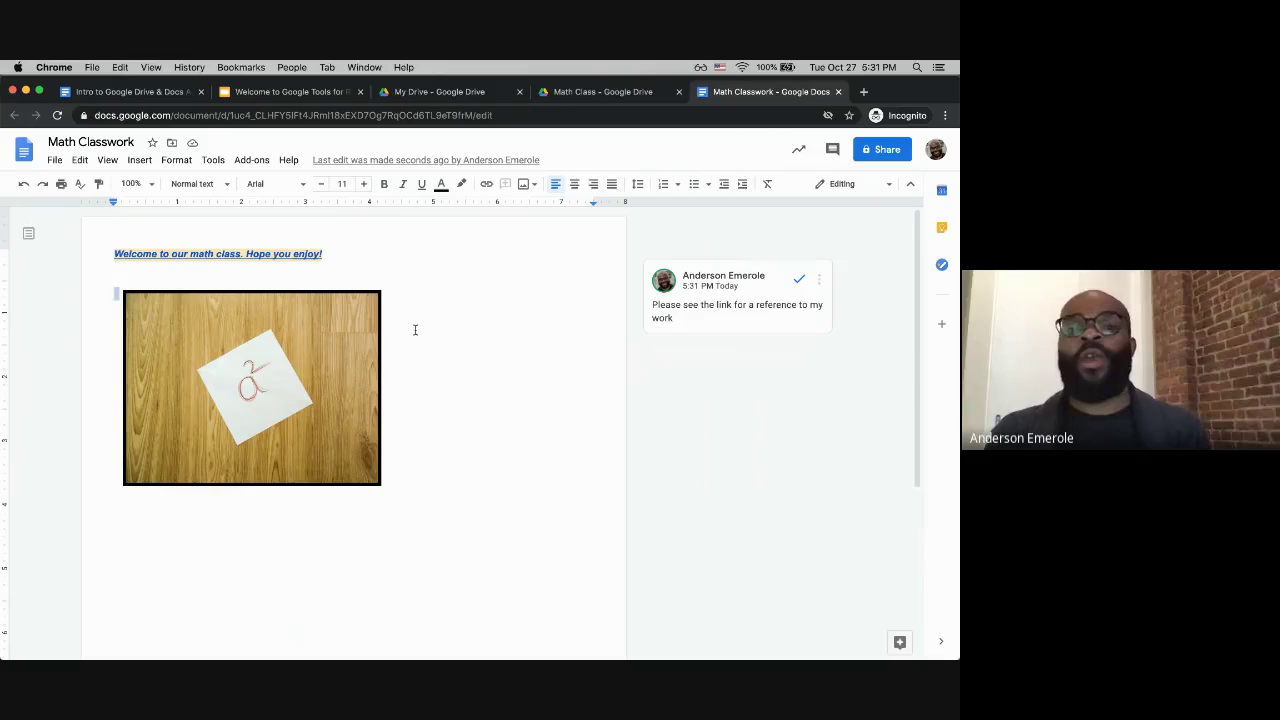
# Step: Select and deselect the a² photo a couple of times
pyautogui.click(331, 359)
pyautogui.click(436, 385)
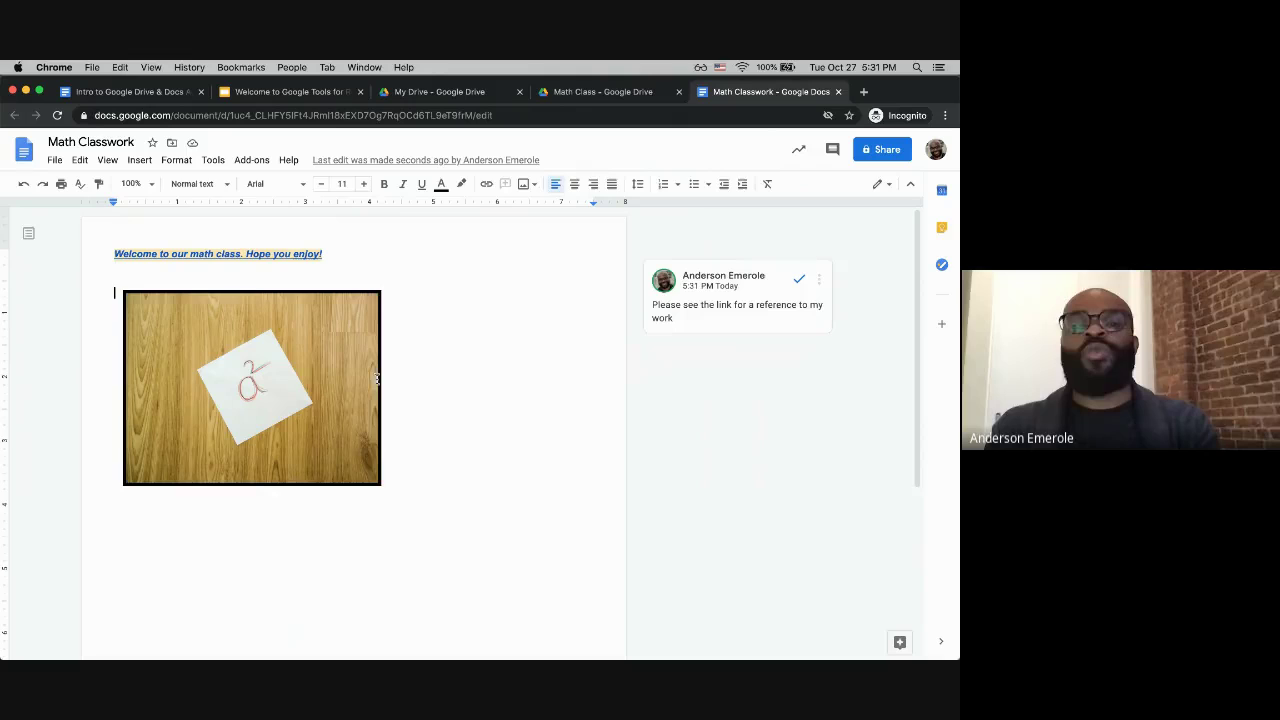
pyautogui.click(311, 387)
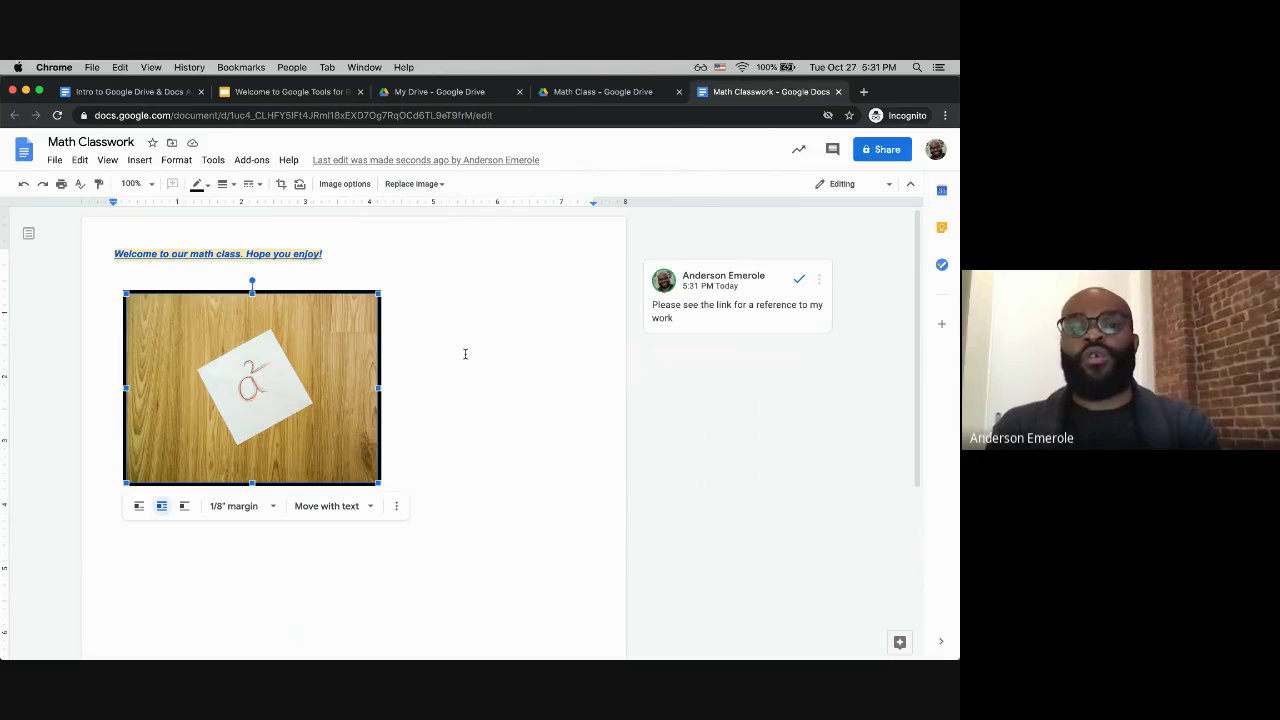
pyautogui.click(464, 354)
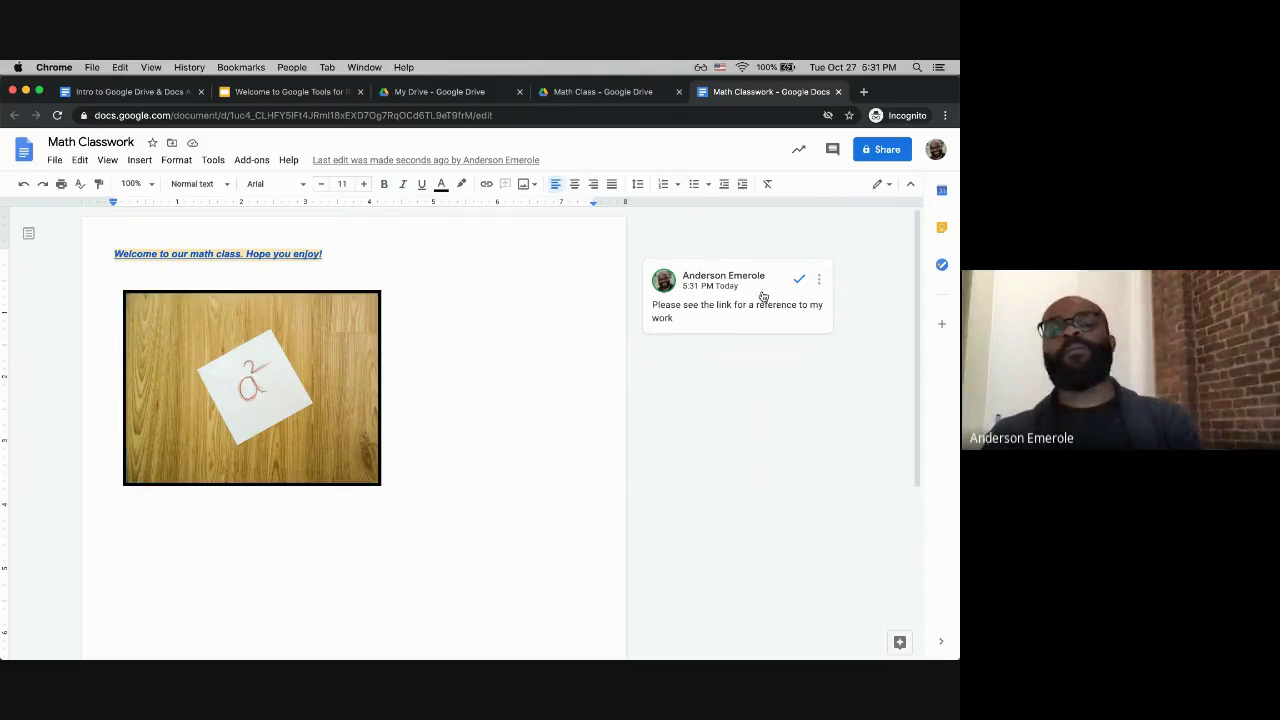
# Step: Delete the posted comment thread, then reselect the whole welcome sentence
pyautogui.click(819, 283)
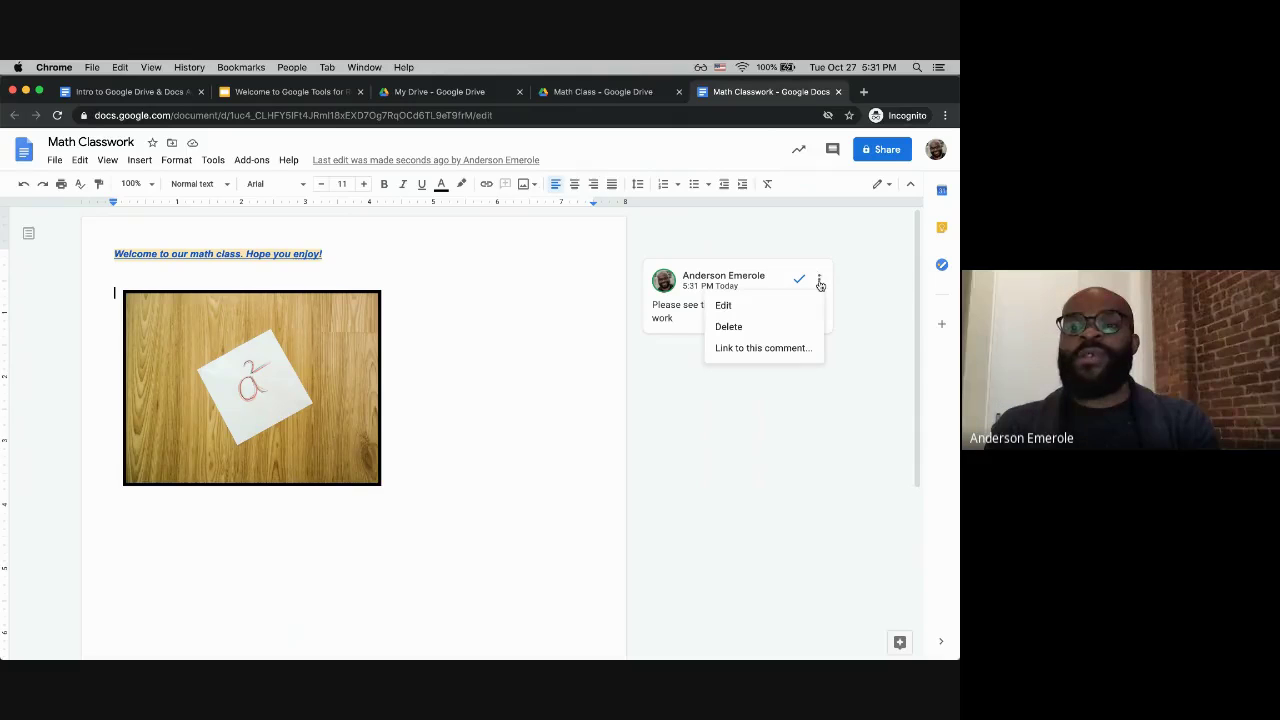
pyautogui.click(756, 328)
pyautogui.click(677, 287)
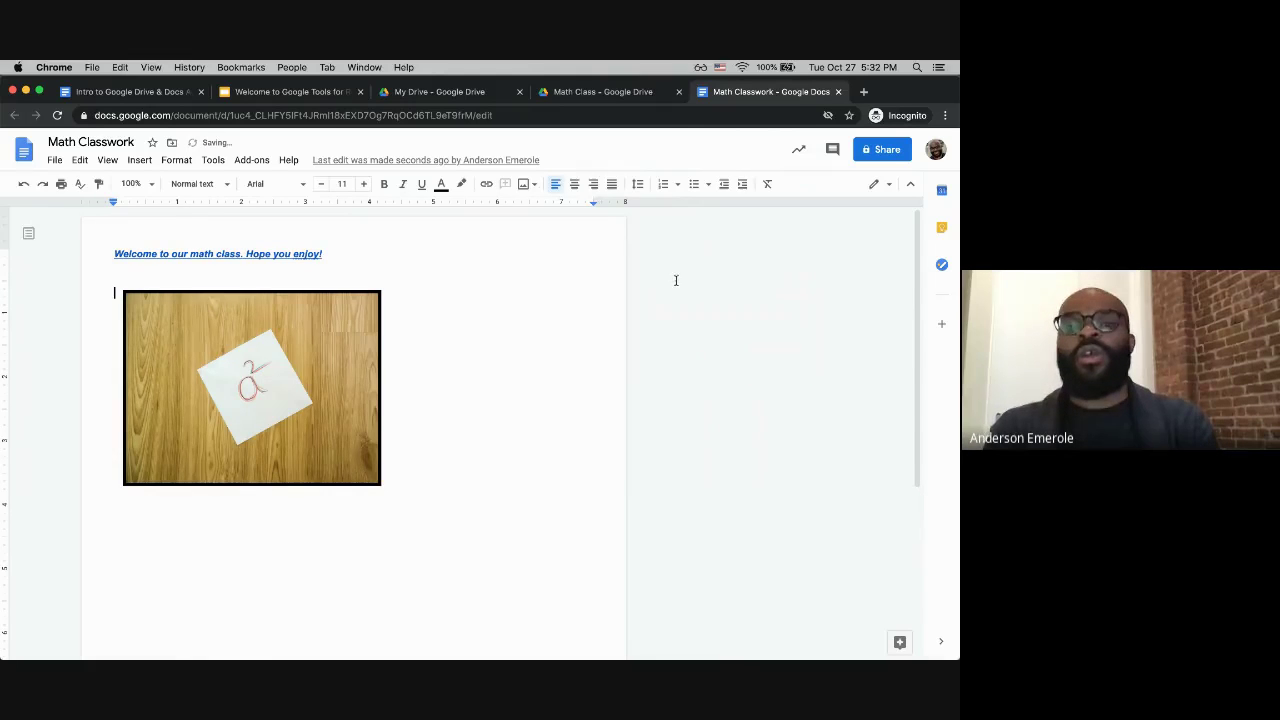
pyautogui.tripleClick(211, 256)
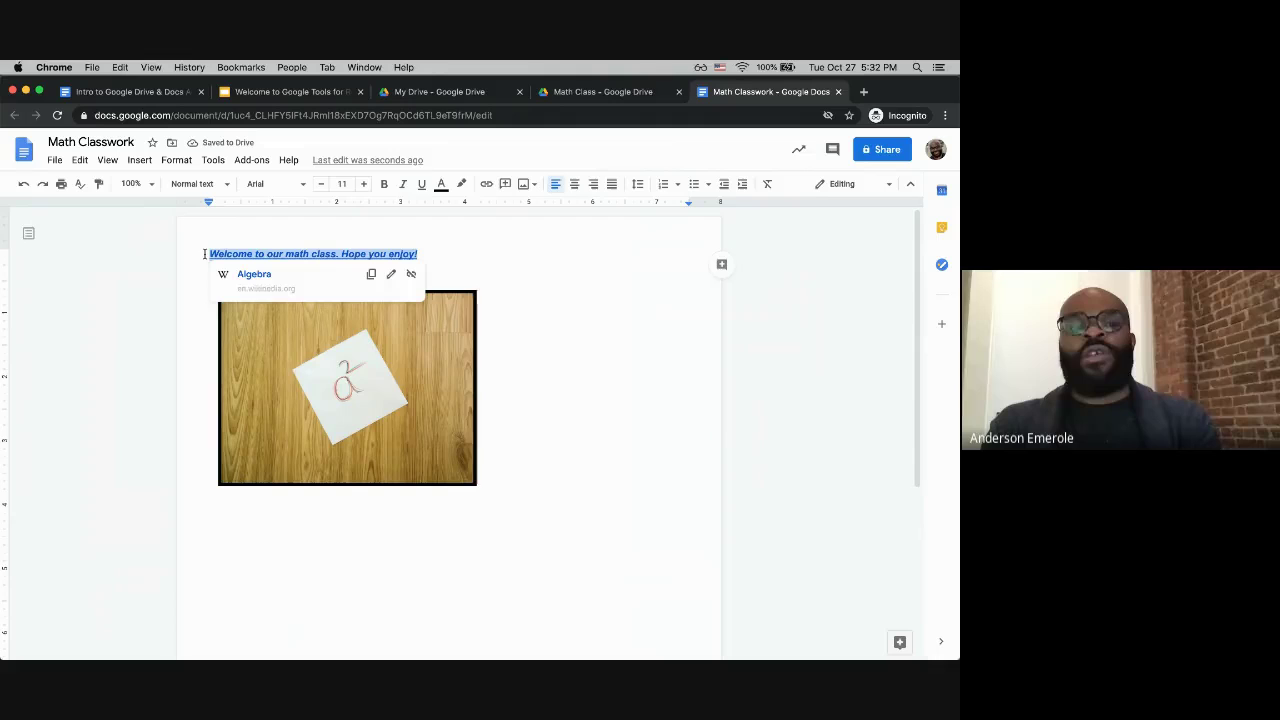
pyautogui.click(721, 264)
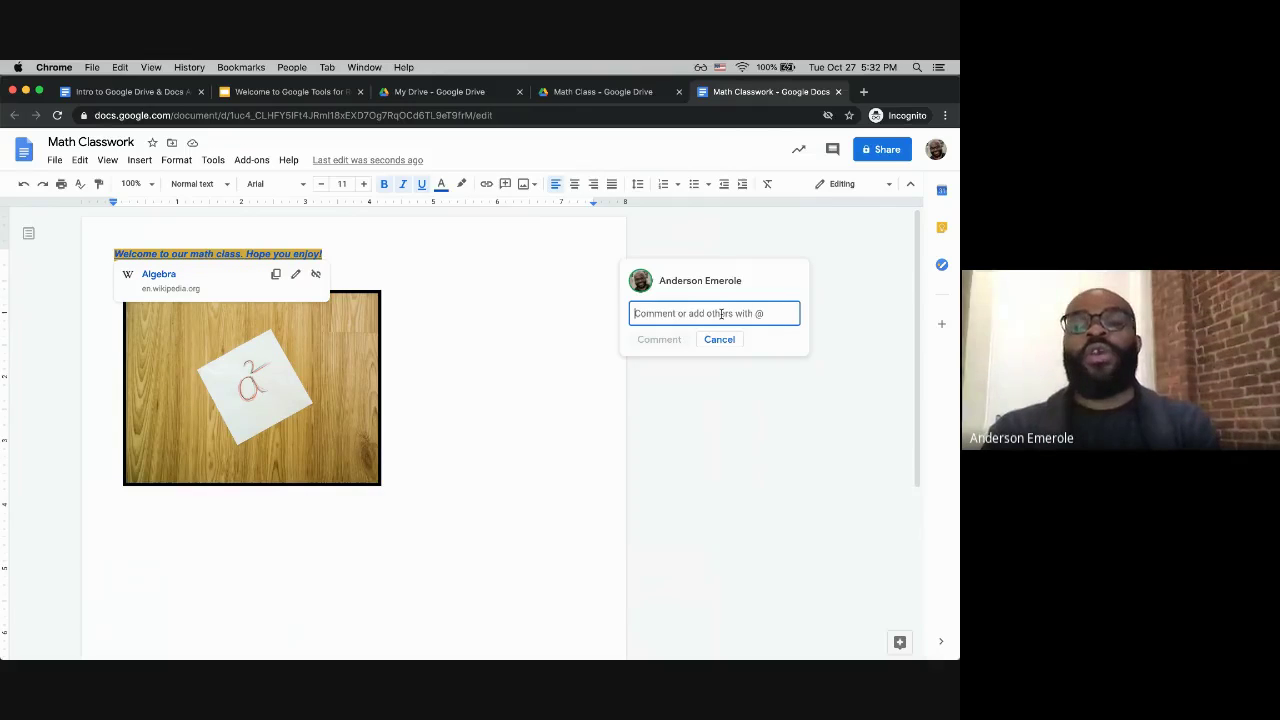
pyautogui.write('@')
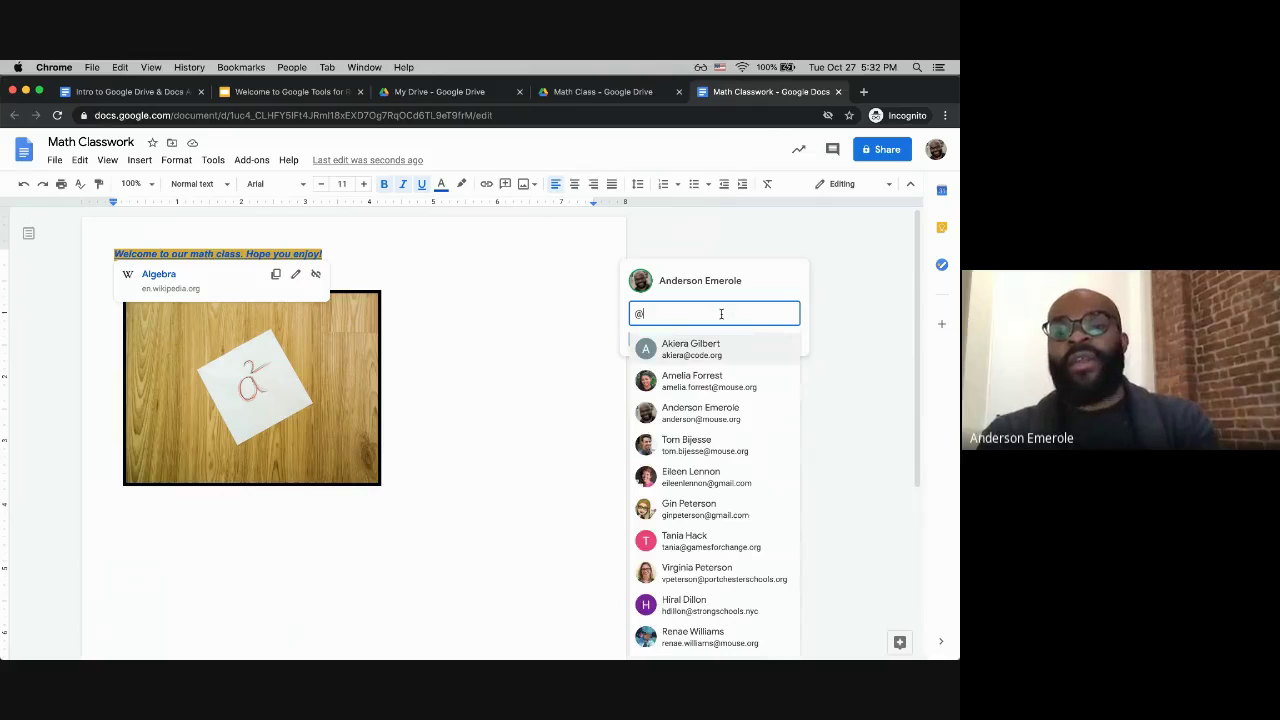
pyautogui.write('ander')
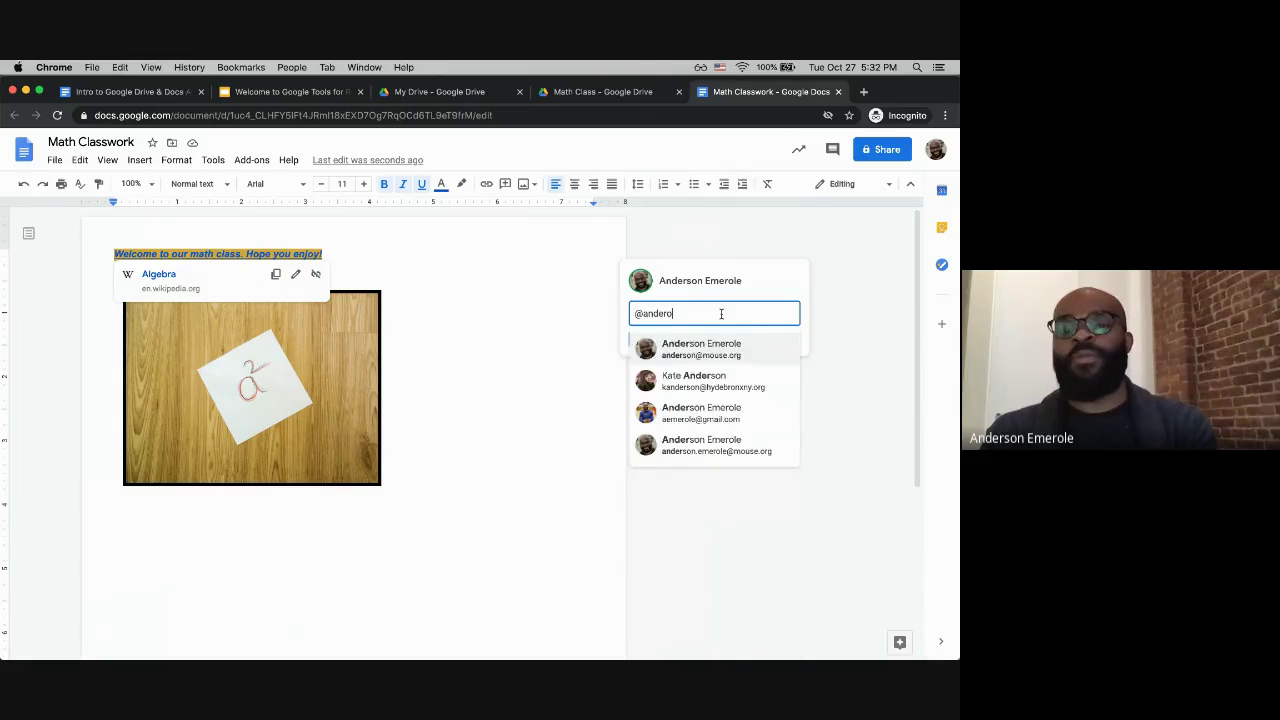
pyautogui.write('o')
pyautogui.press('BackSpace')
pyautogui.write('son')
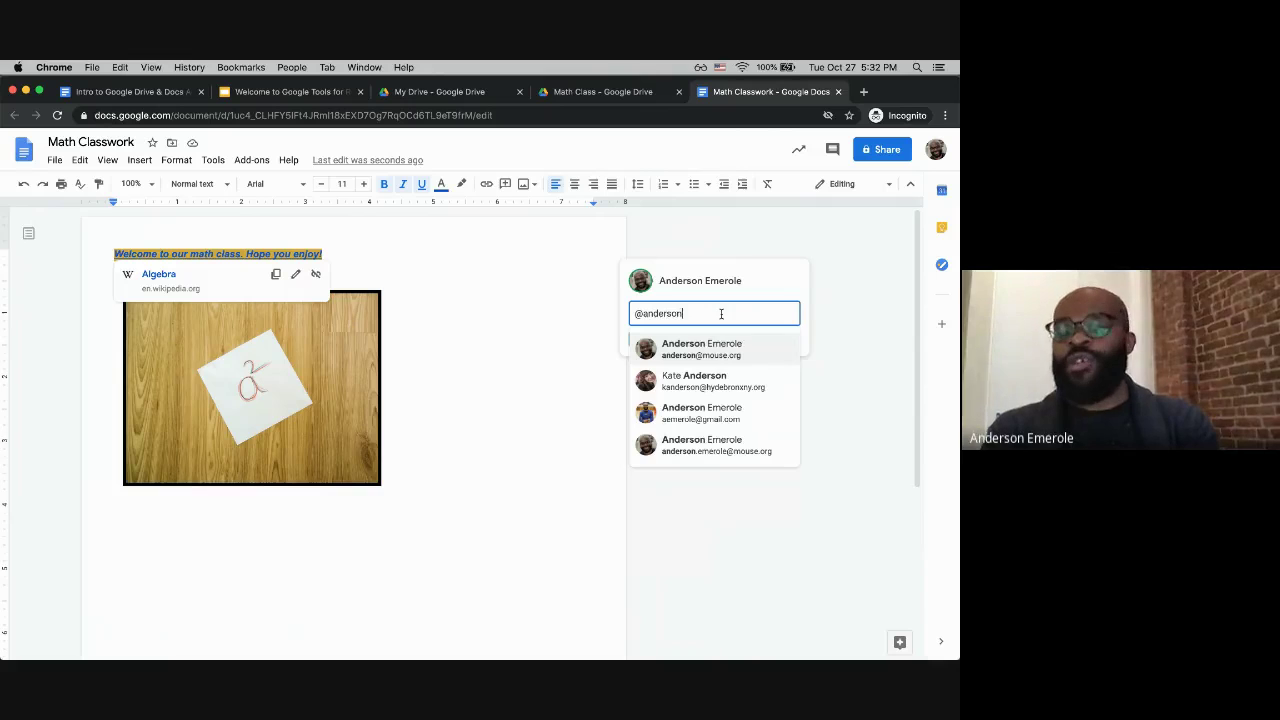
pyautogui.click(711, 450)
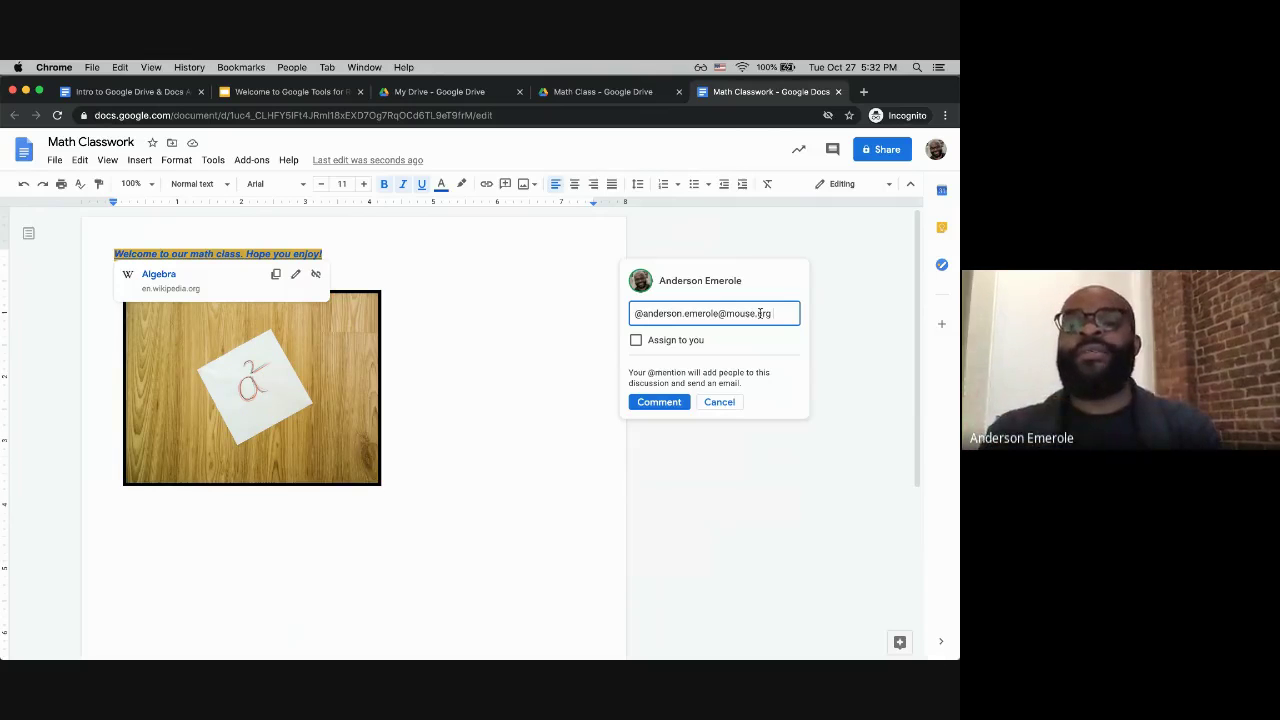
pyautogui.write('check your spelling')
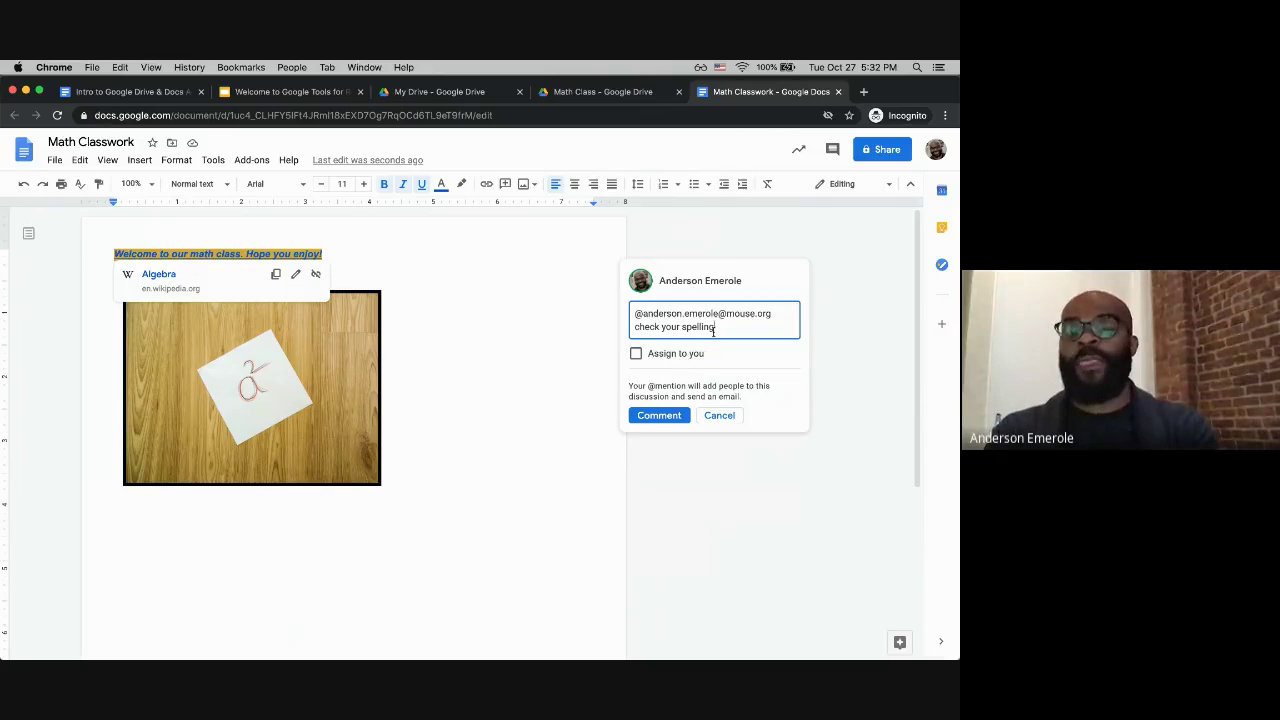
pyautogui.click(659, 415)
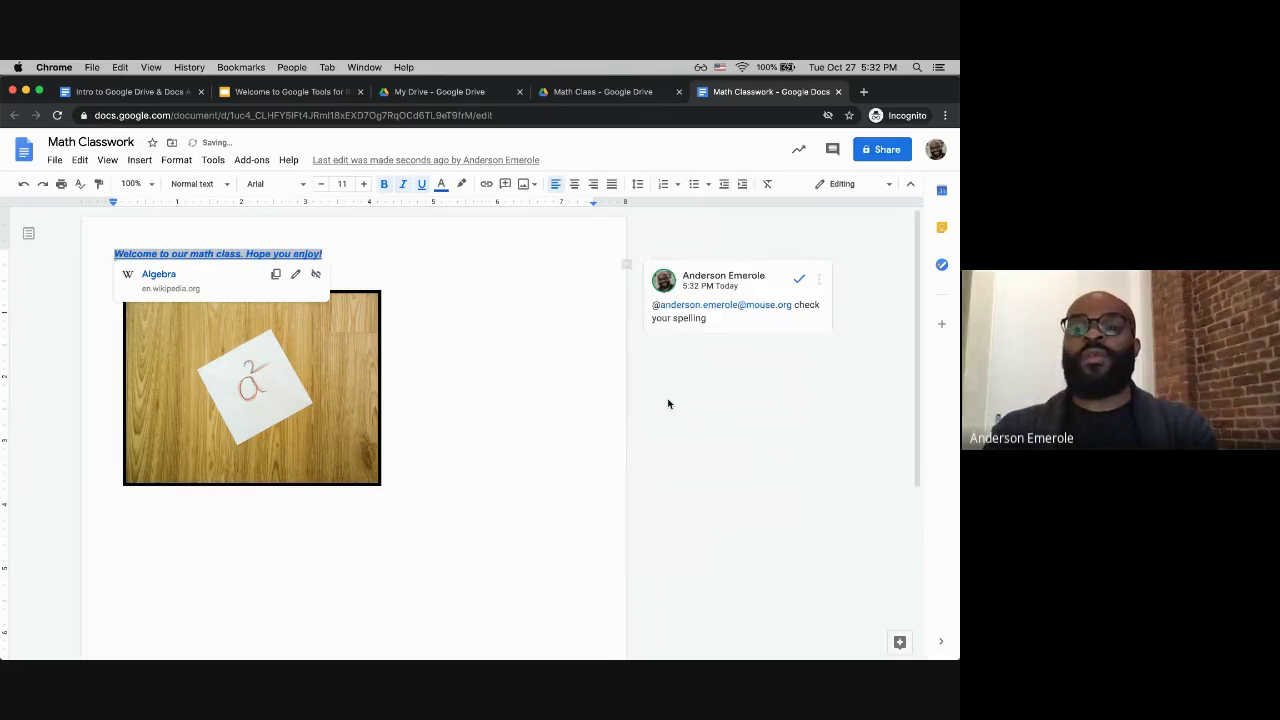
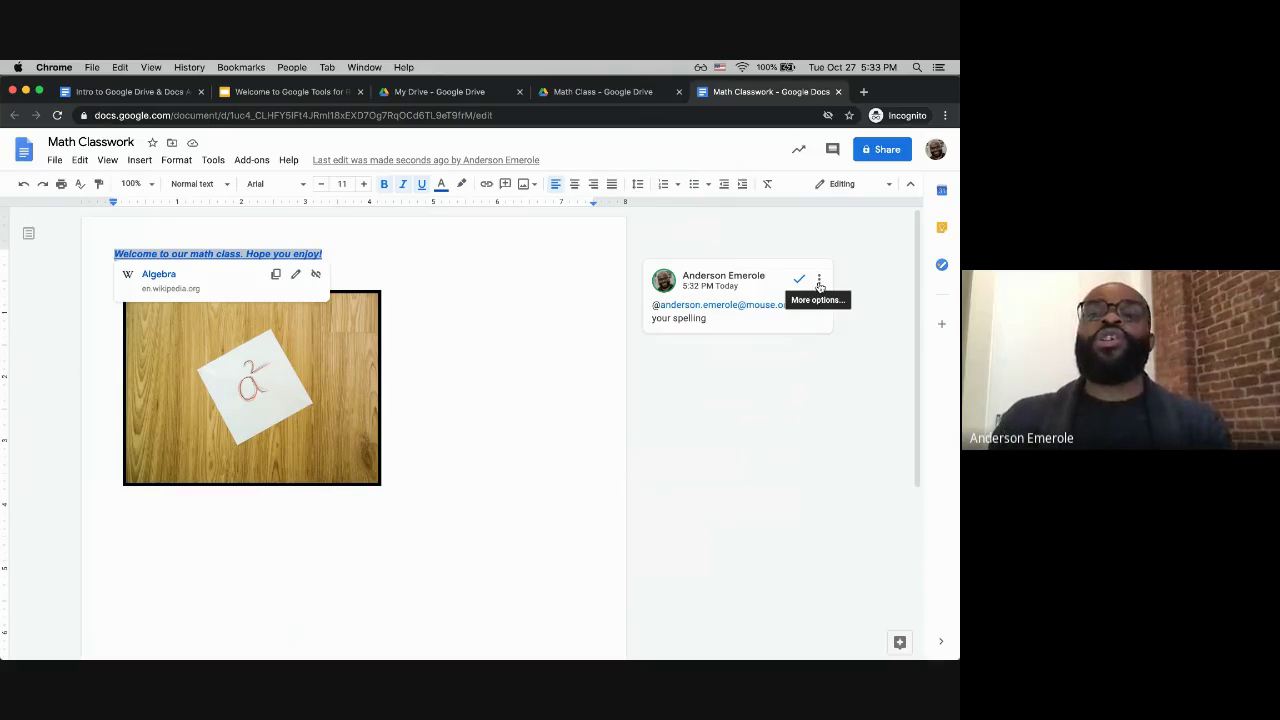
# Step: Click an empty spot on the page to close the Algebra link popup
pyautogui.click(853, 253)
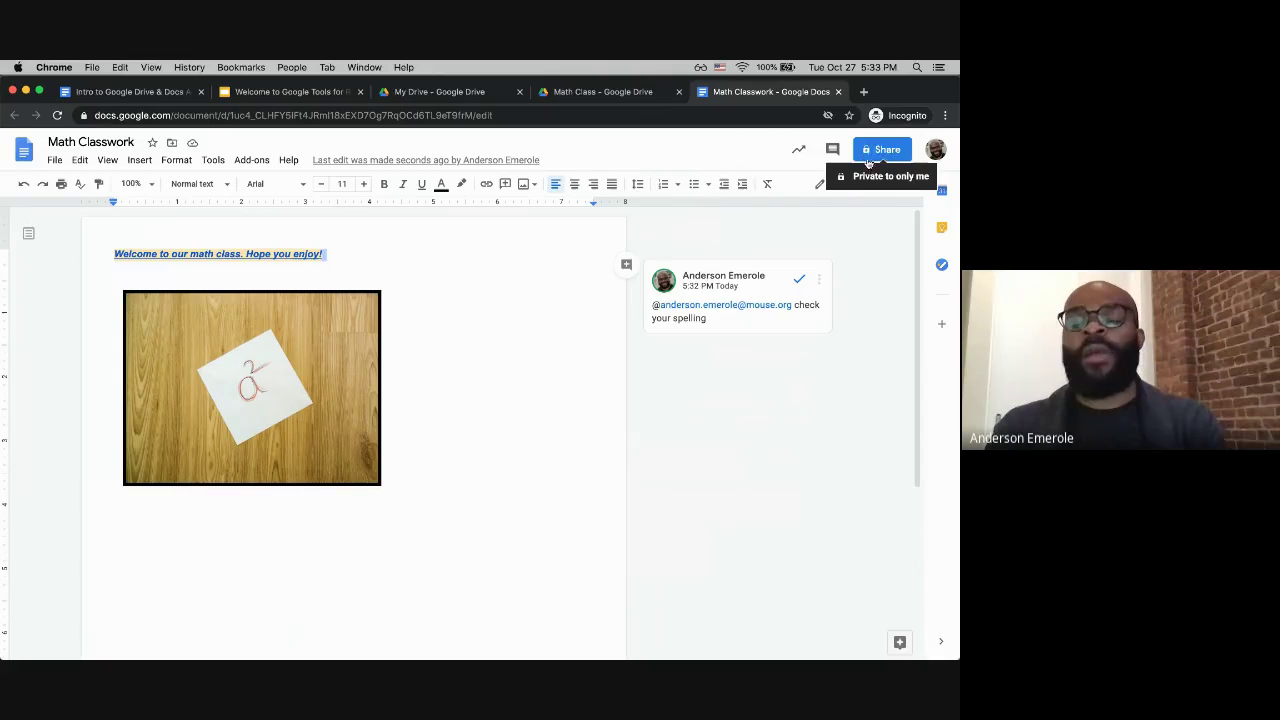
# Step: In Share, add a colleague from the contact suggestions as a recipient and begin a note
pyautogui.click(880, 151)
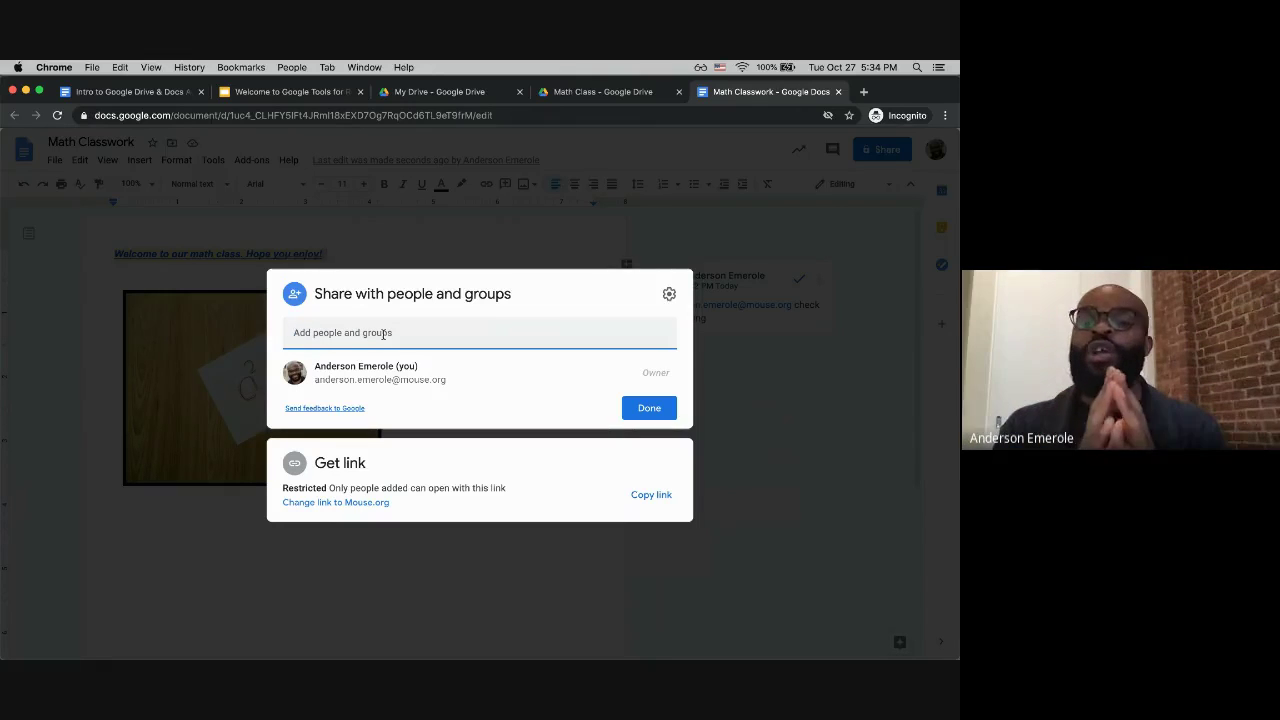
pyautogui.click(383, 334)
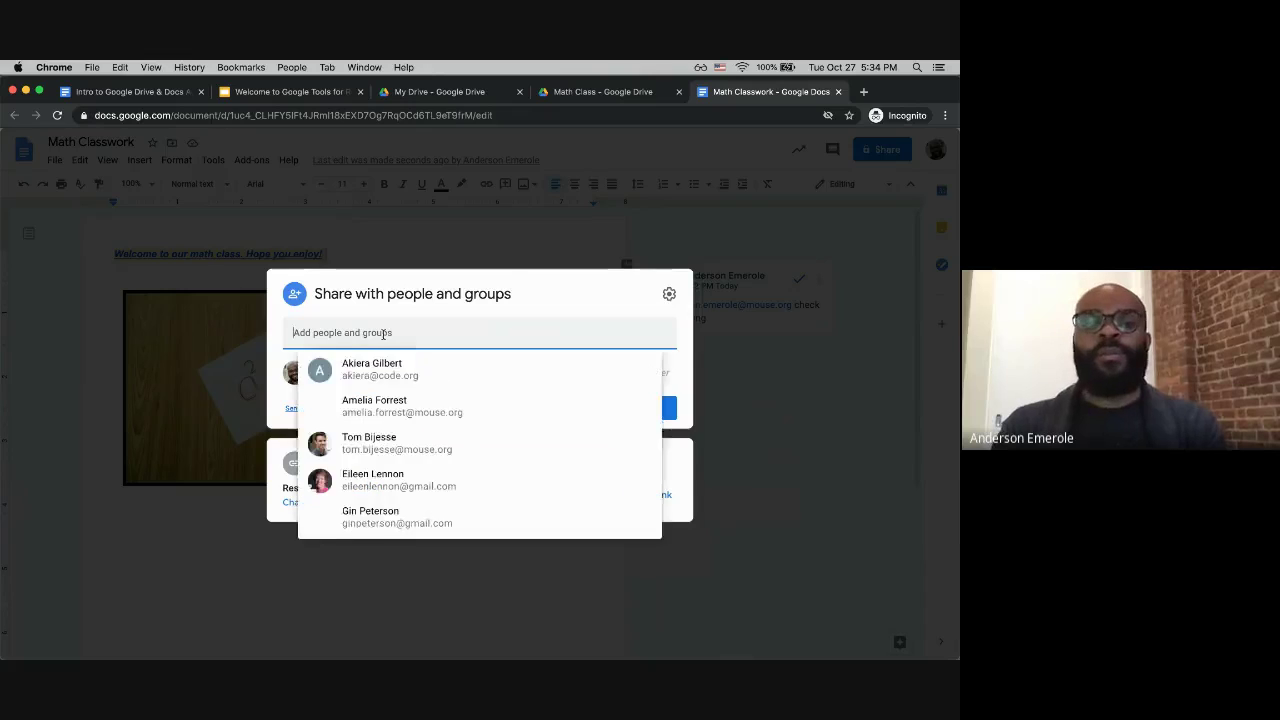
pyautogui.write('tom')
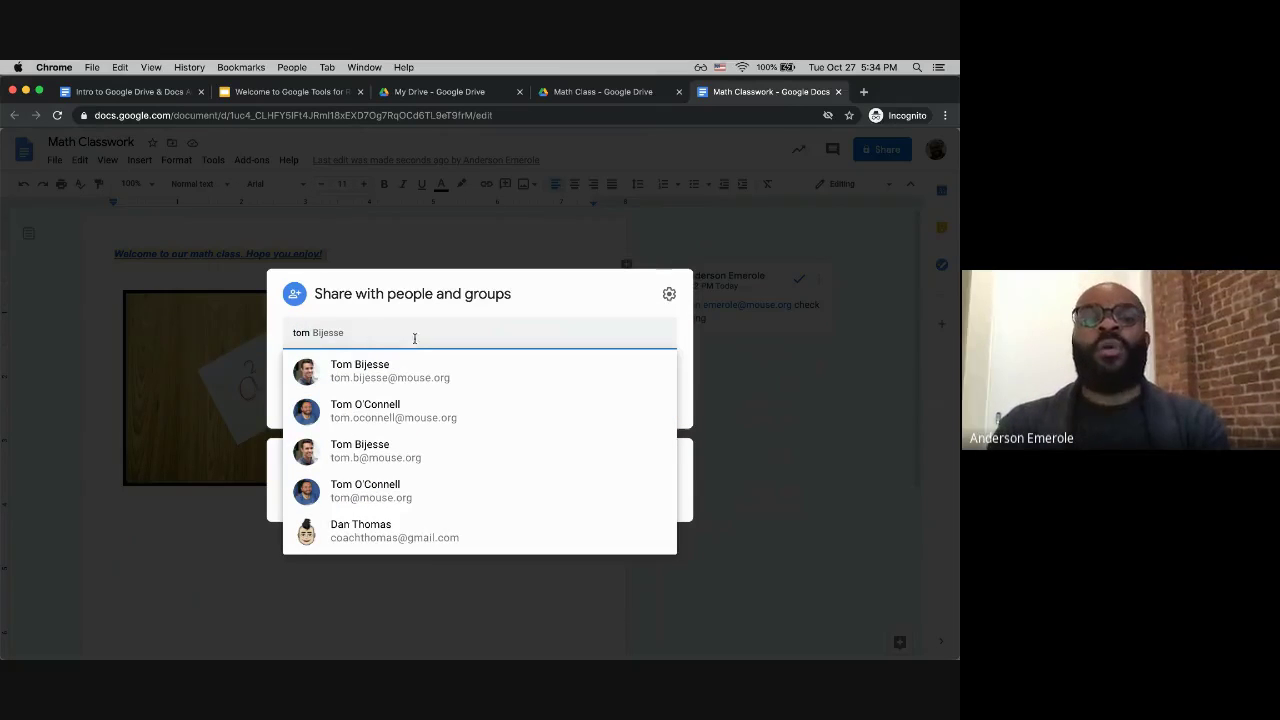
pyautogui.press('Return')
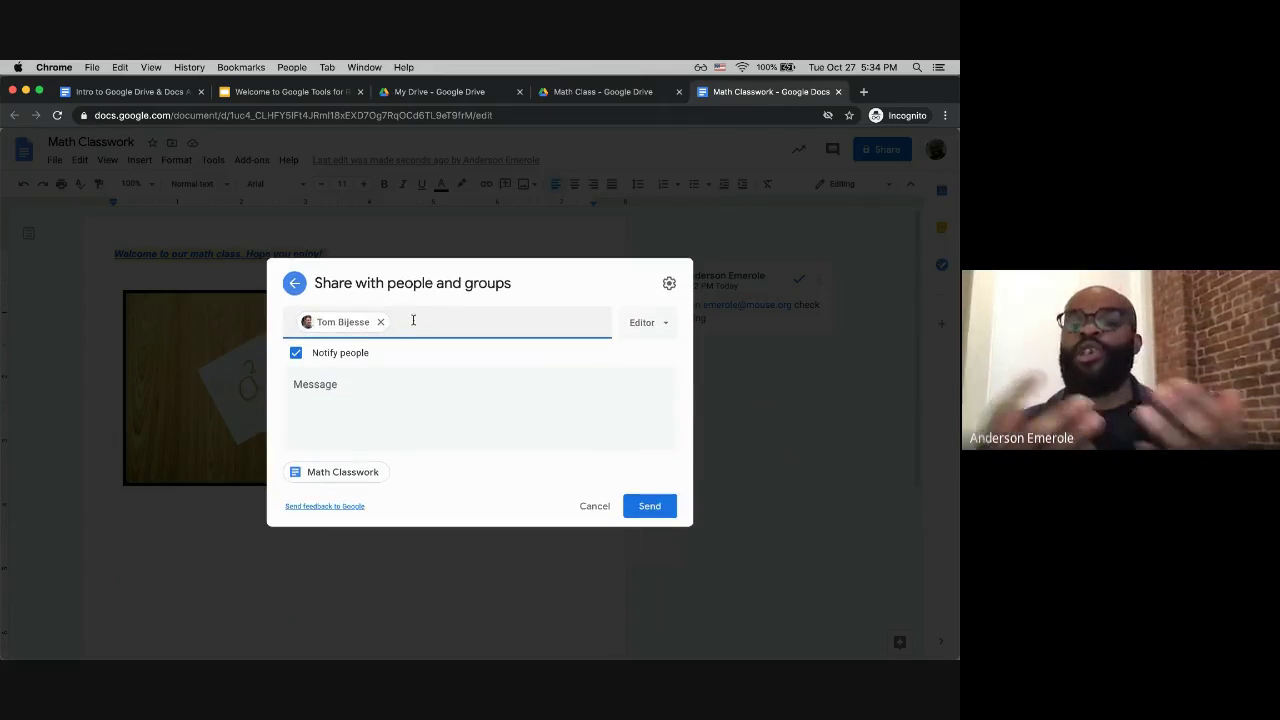
pyautogui.click(380, 404)
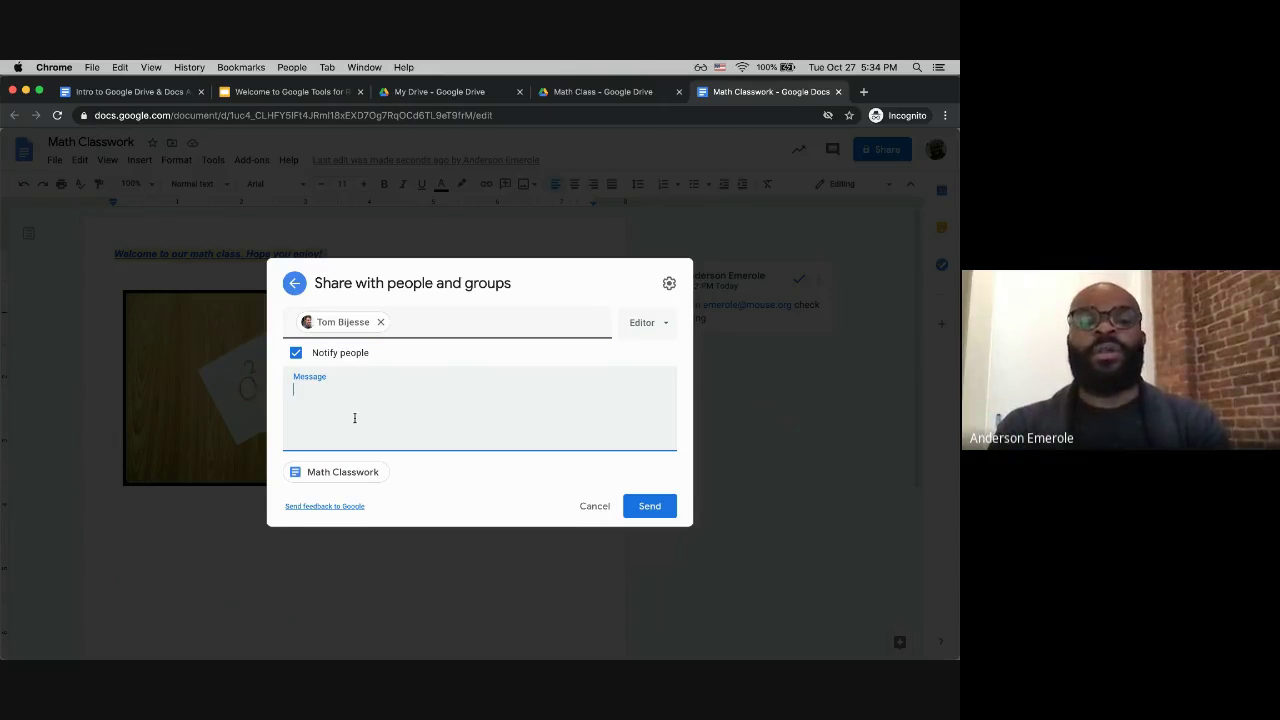
# Step: Draft the note 'Please see this docume' and change the recipient's role from Viewer to Commenter
pyautogui.write('Please see this document.')
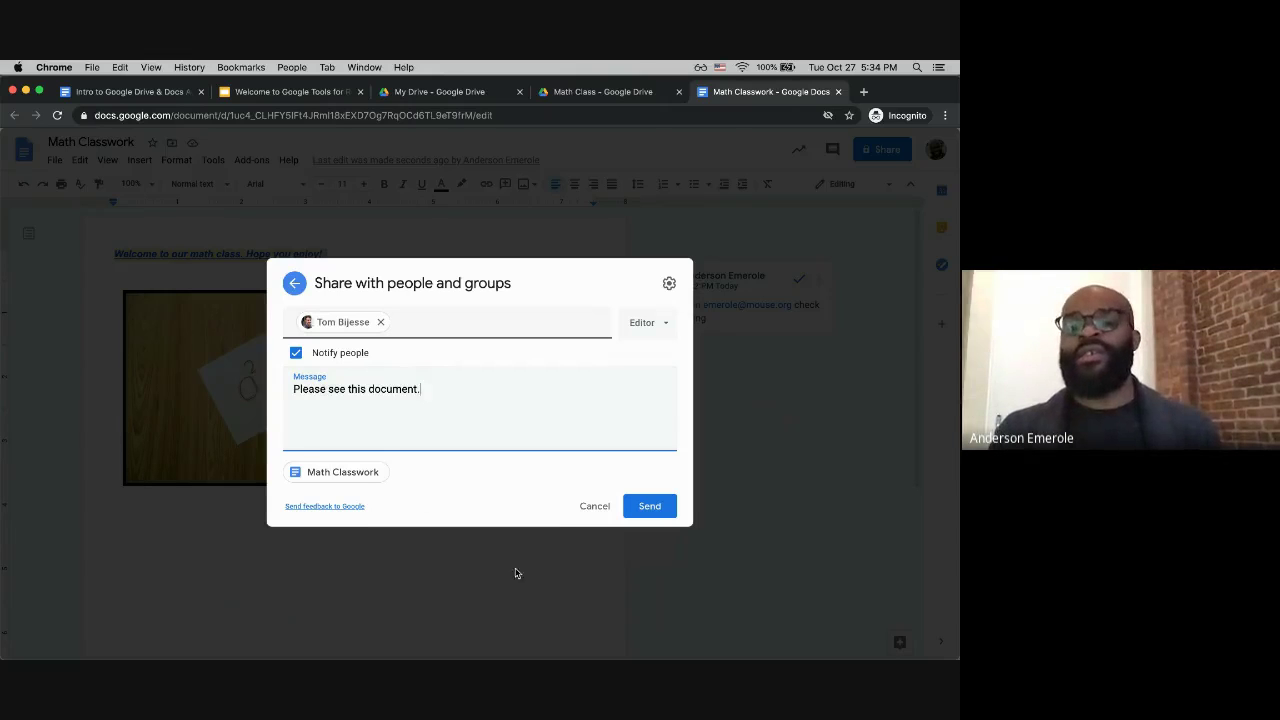
pyautogui.click(660, 328)
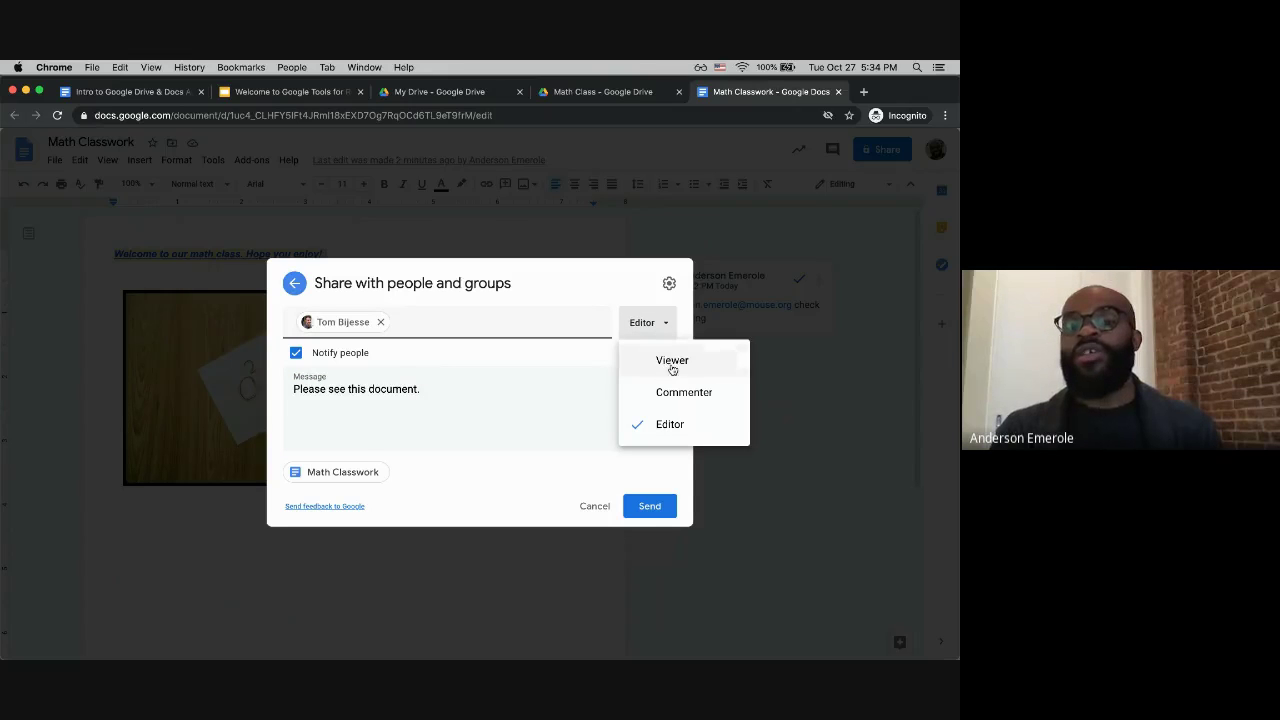
pyautogui.click(668, 366)
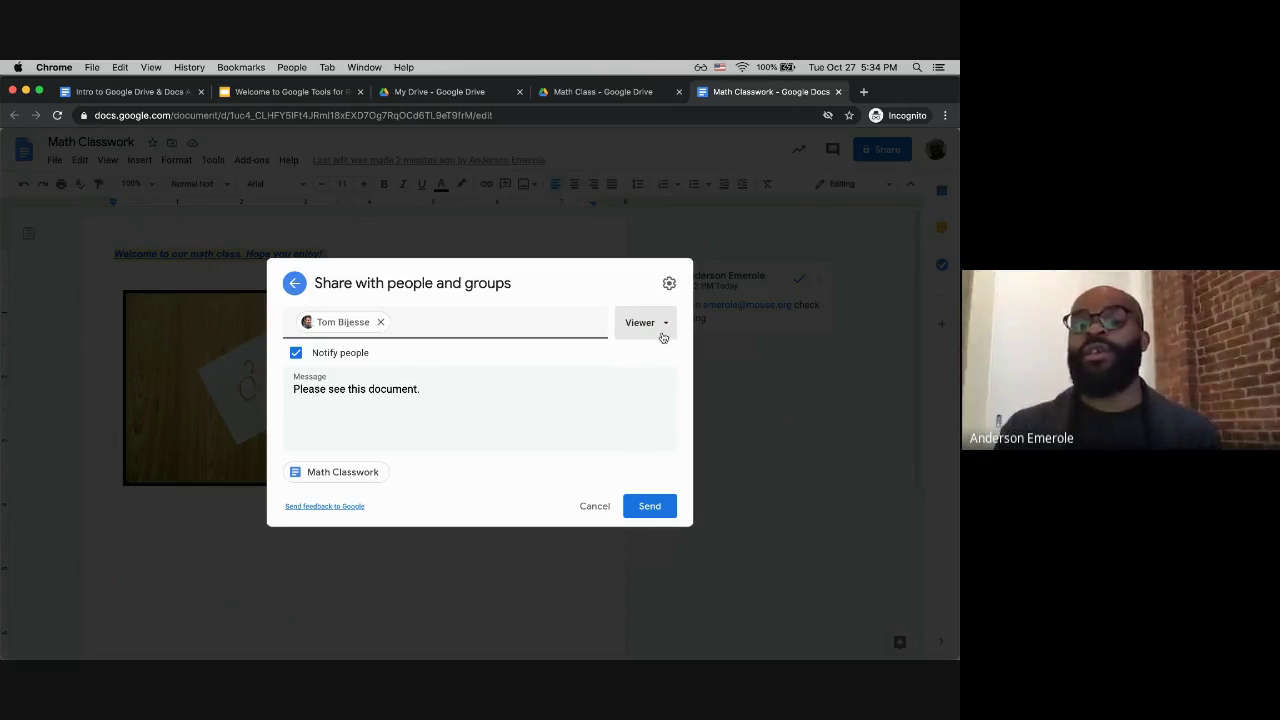
pyautogui.click(662, 335)
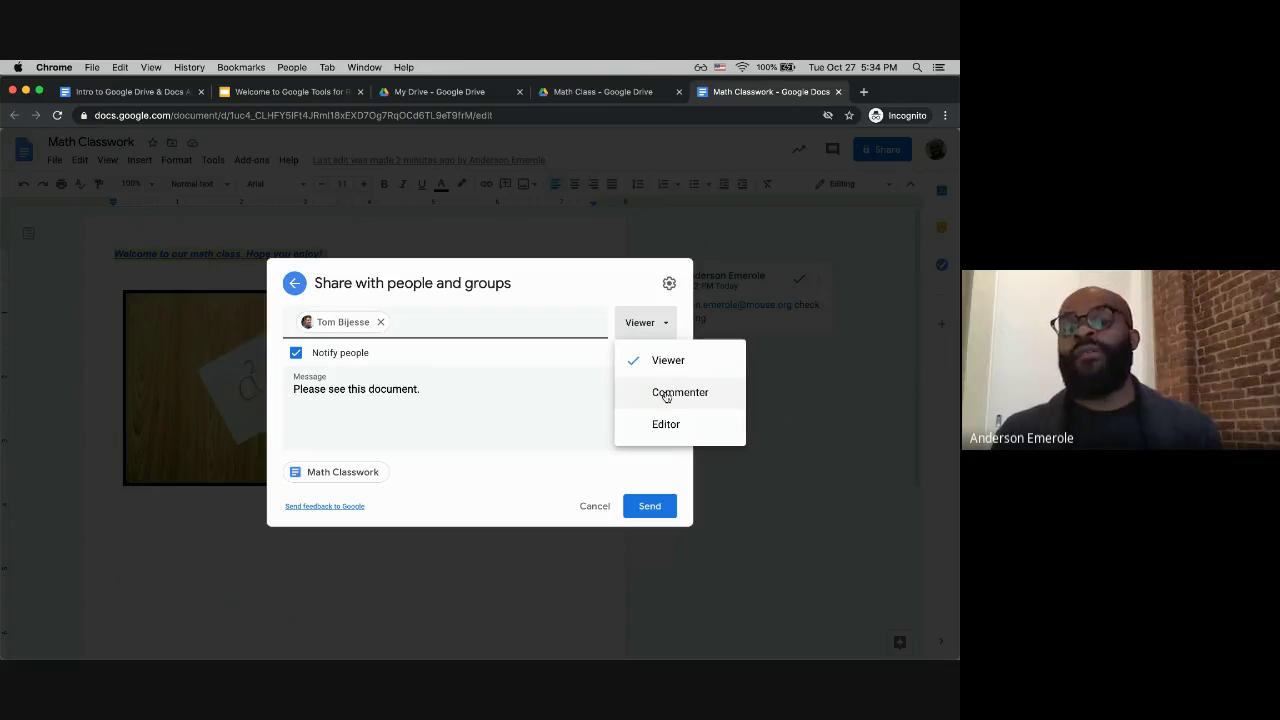
pyautogui.click(667, 394)
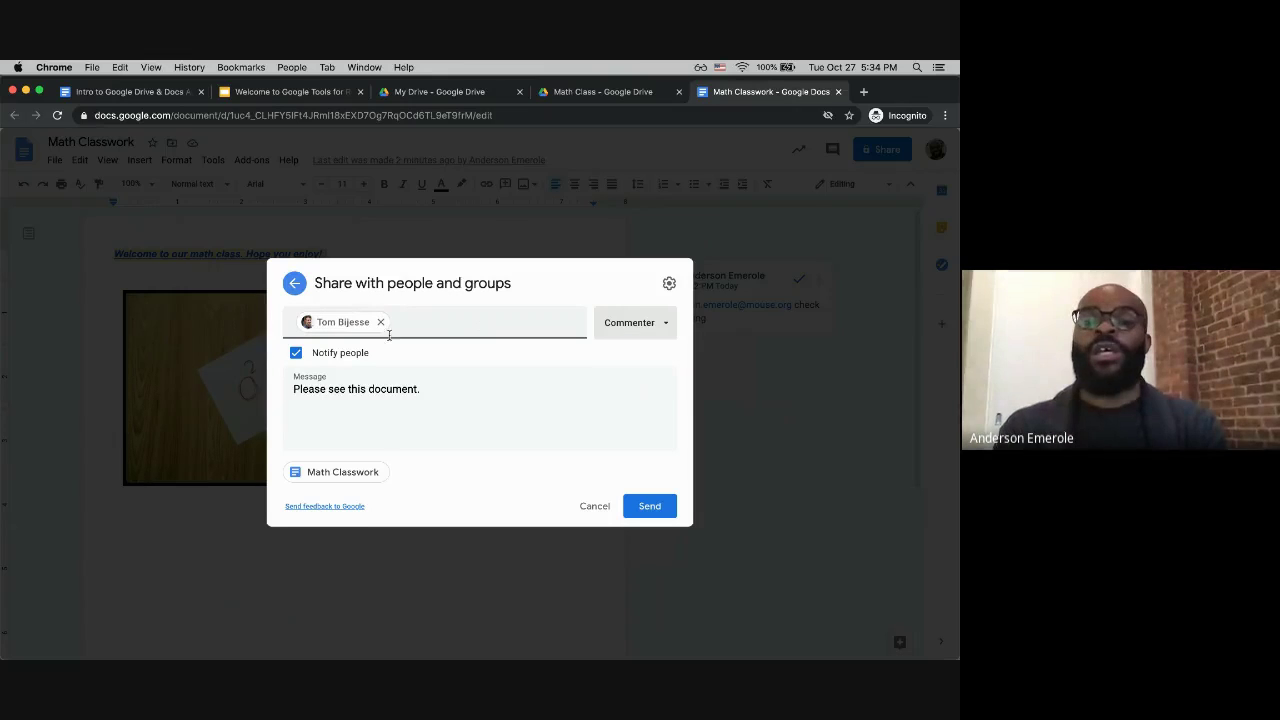
# Step: Remove the recipient chip so only the owner remains listed
pyautogui.moveTo(381, 326)
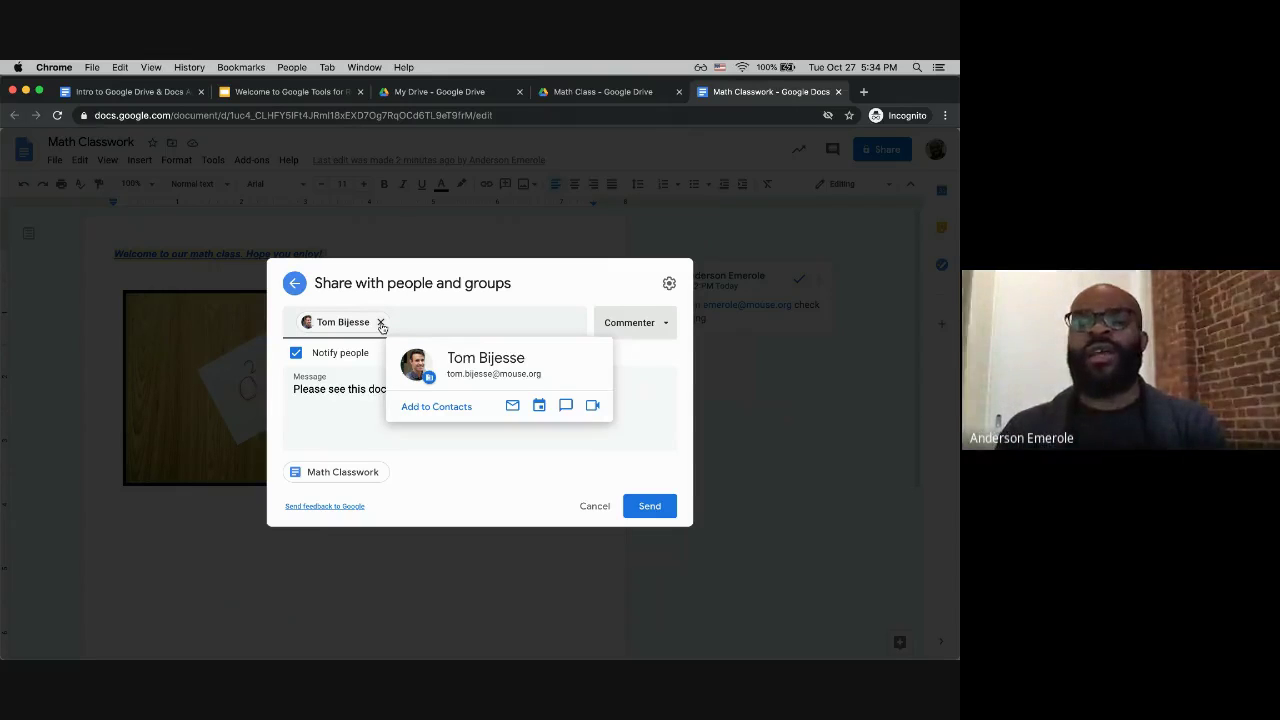
pyautogui.click(438, 319)
pyautogui.click(594, 381)
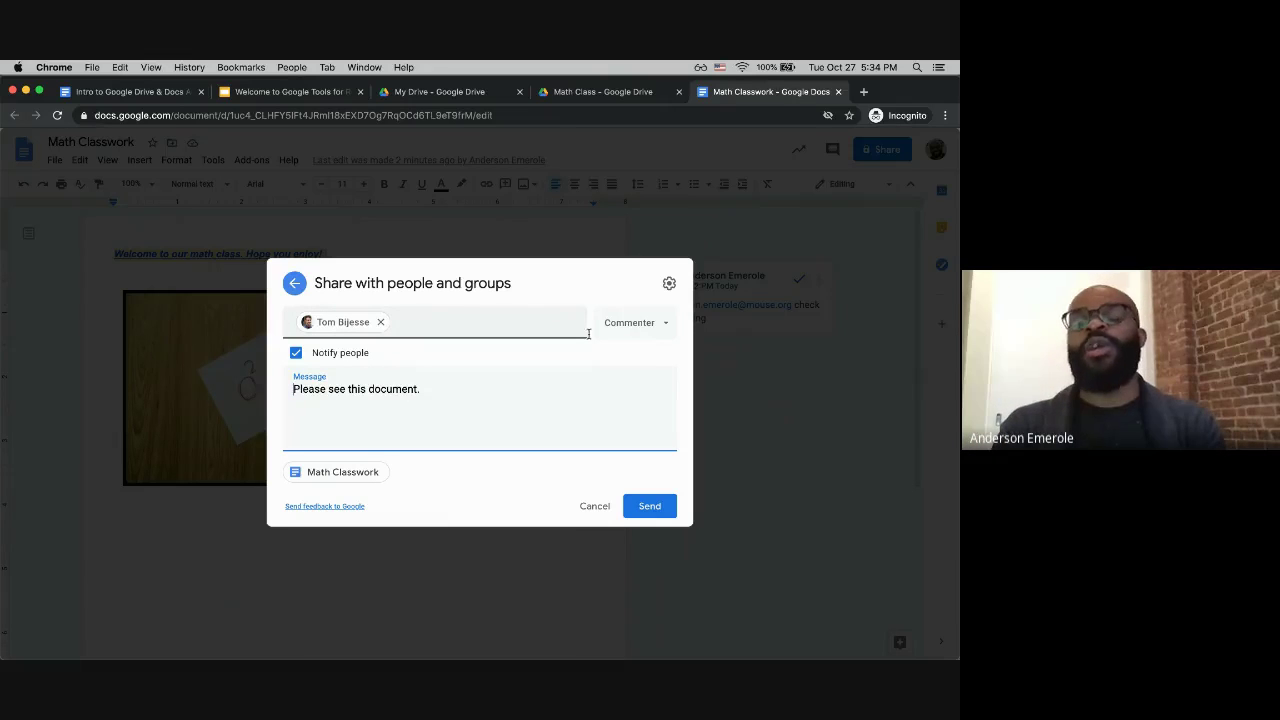
pyautogui.click(380, 322)
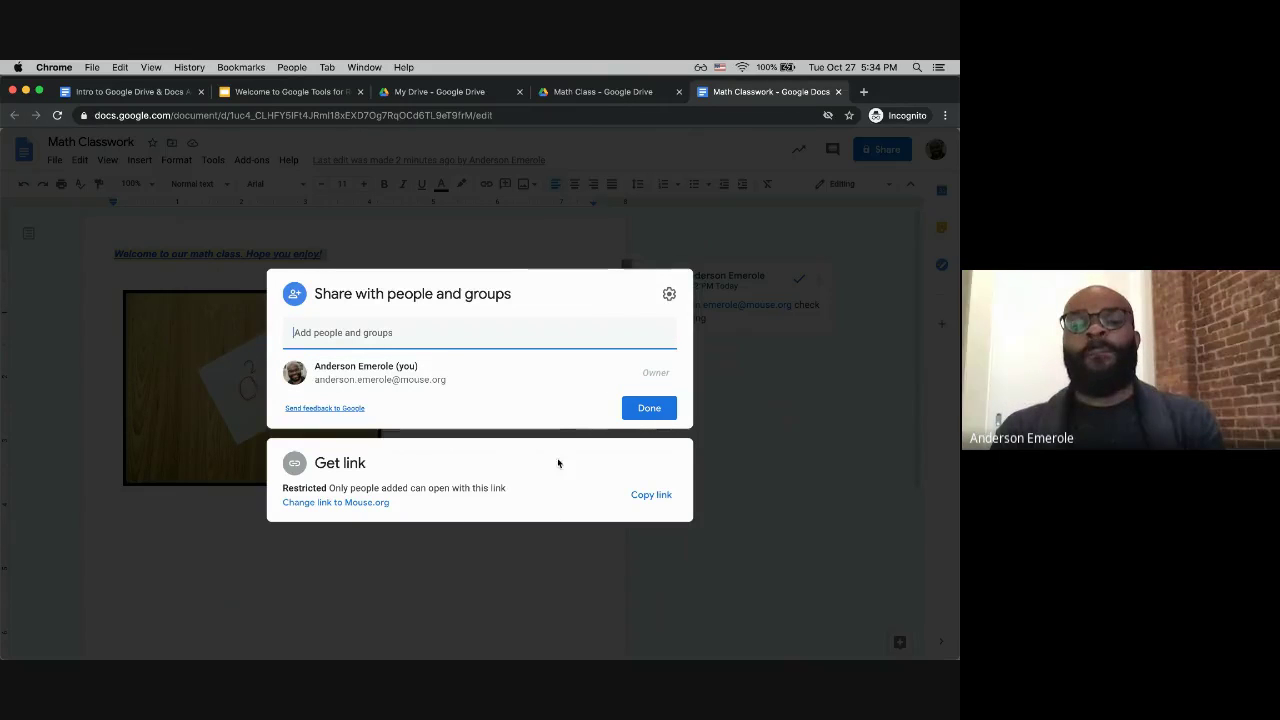
# Step: Set general access to 'Anyone with the link' as Editor, copy the link and click Done
pyautogui.click(459, 486)
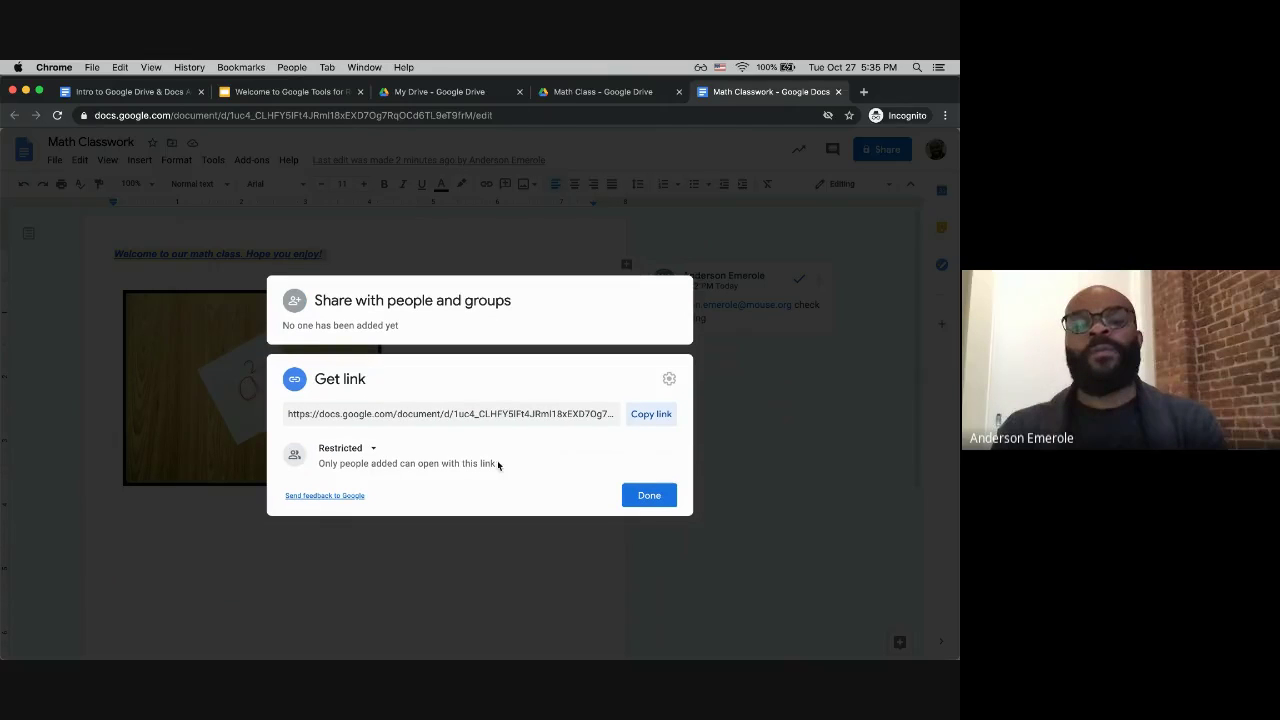
pyautogui.click(649, 419)
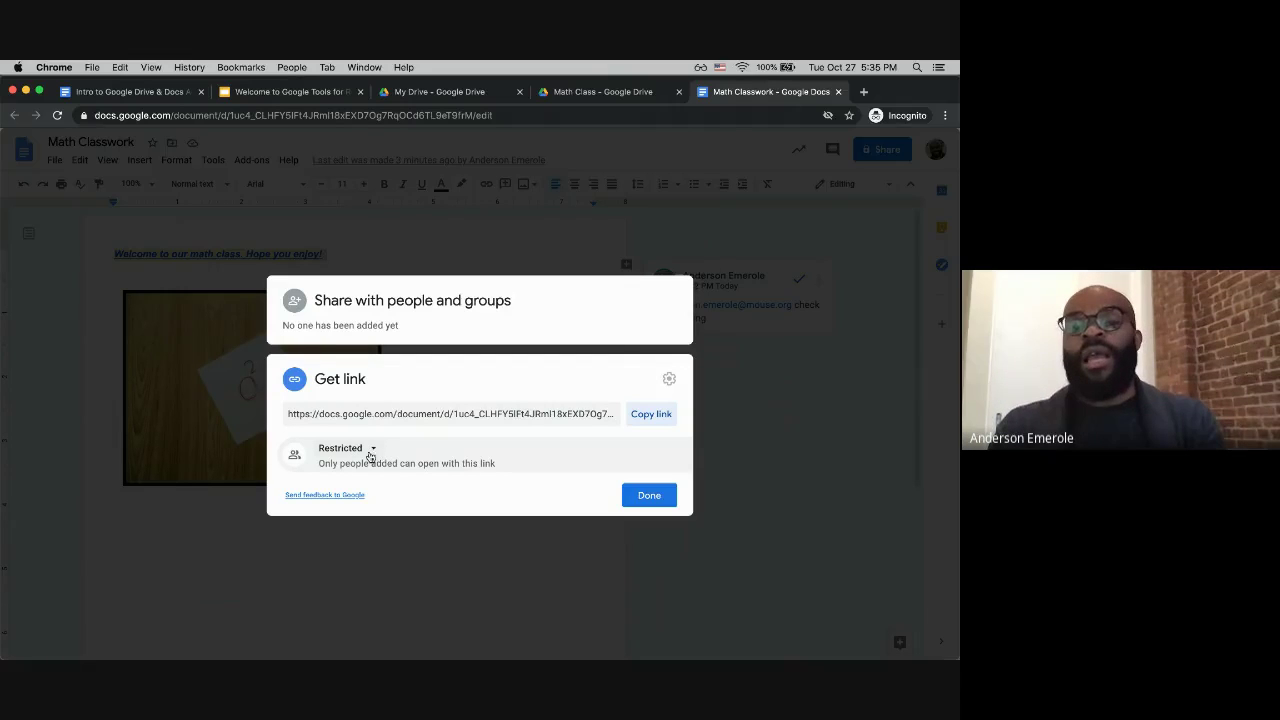
pyautogui.click(373, 449)
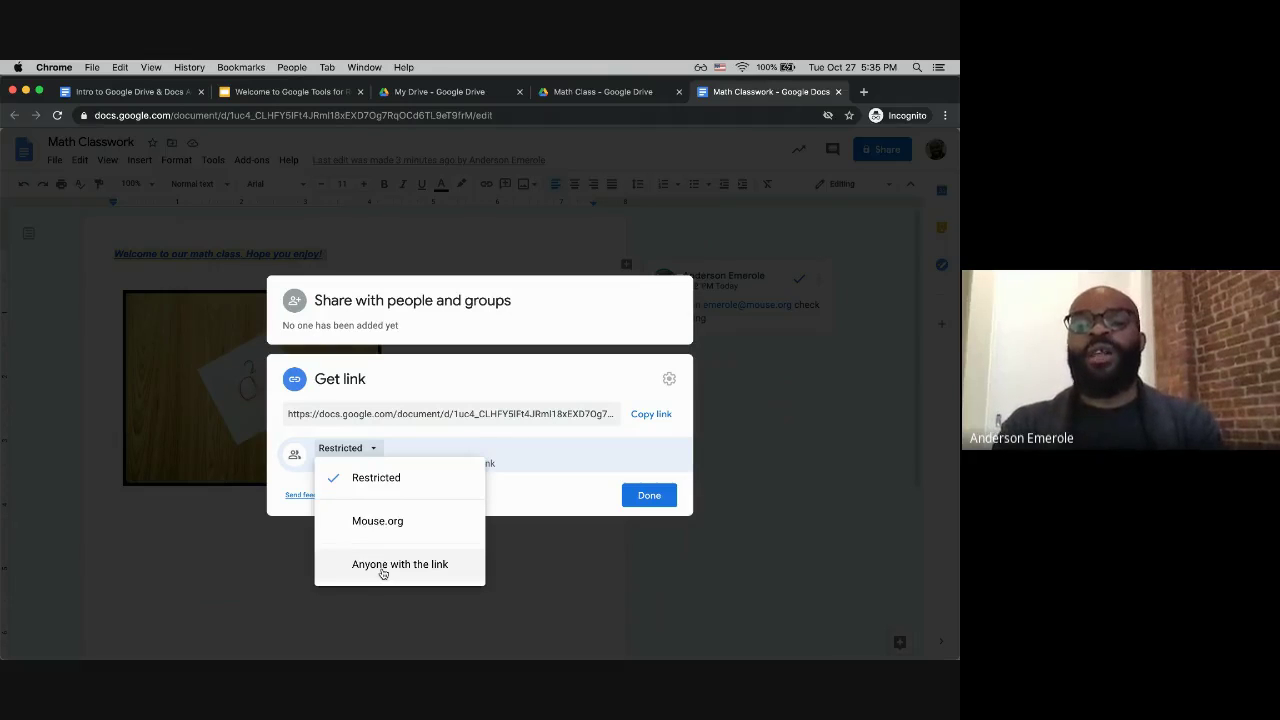
pyautogui.click(382, 566)
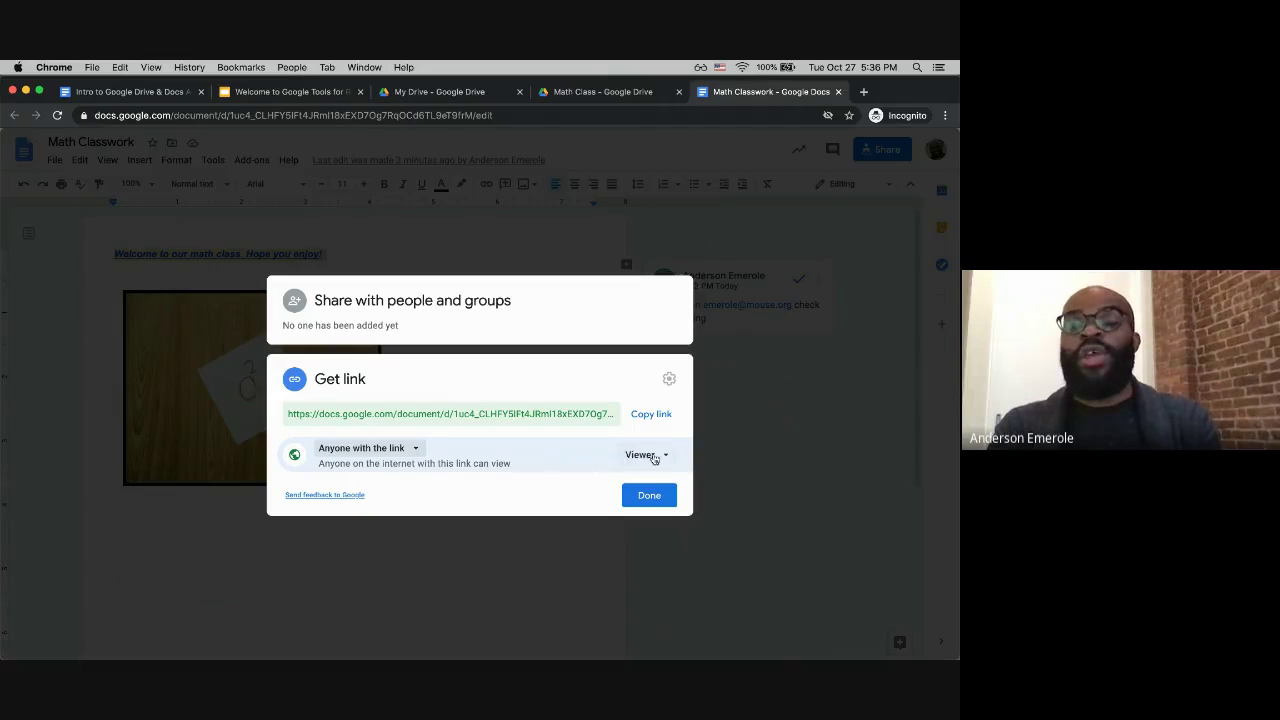
pyautogui.click(650, 458)
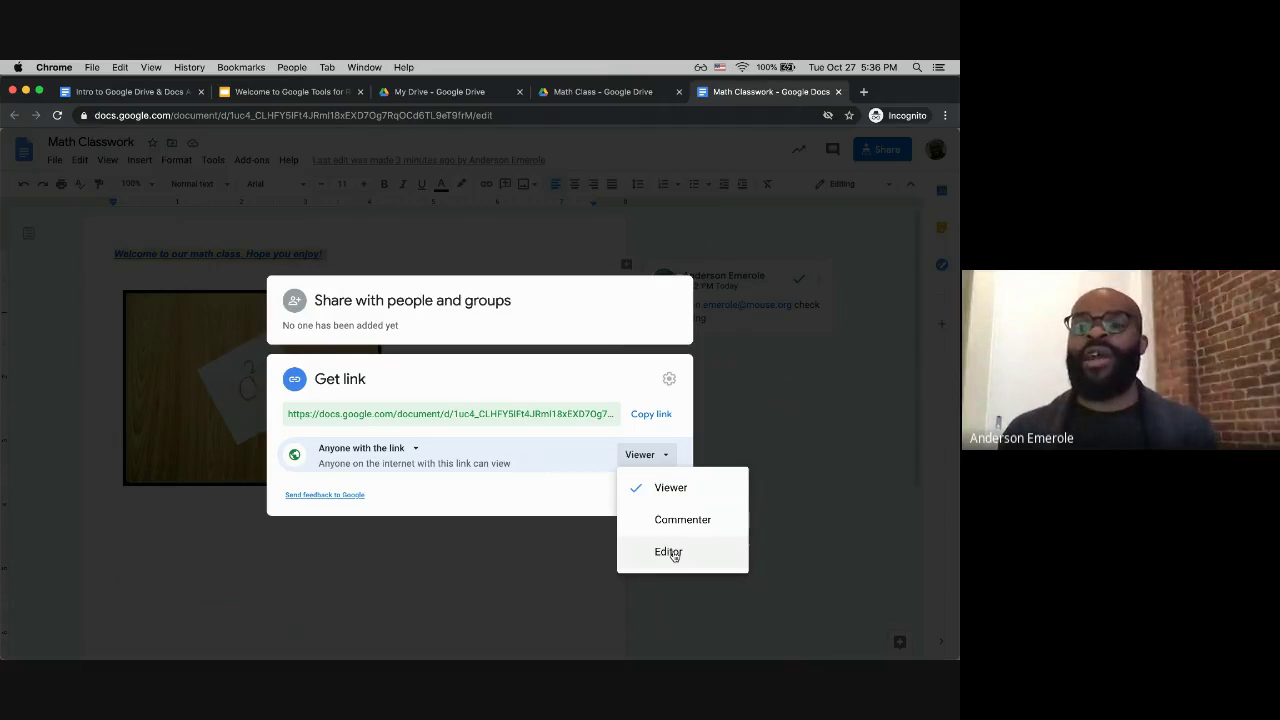
pyautogui.click(672, 553)
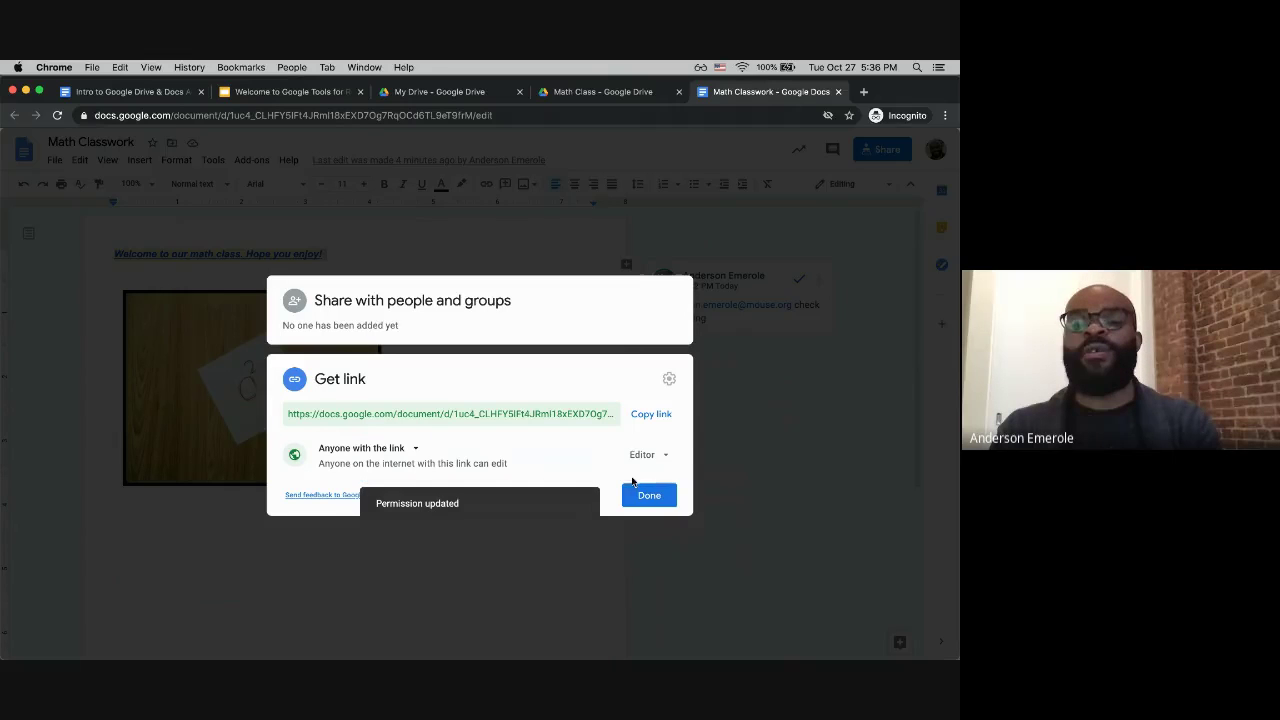
pyautogui.click(647, 416)
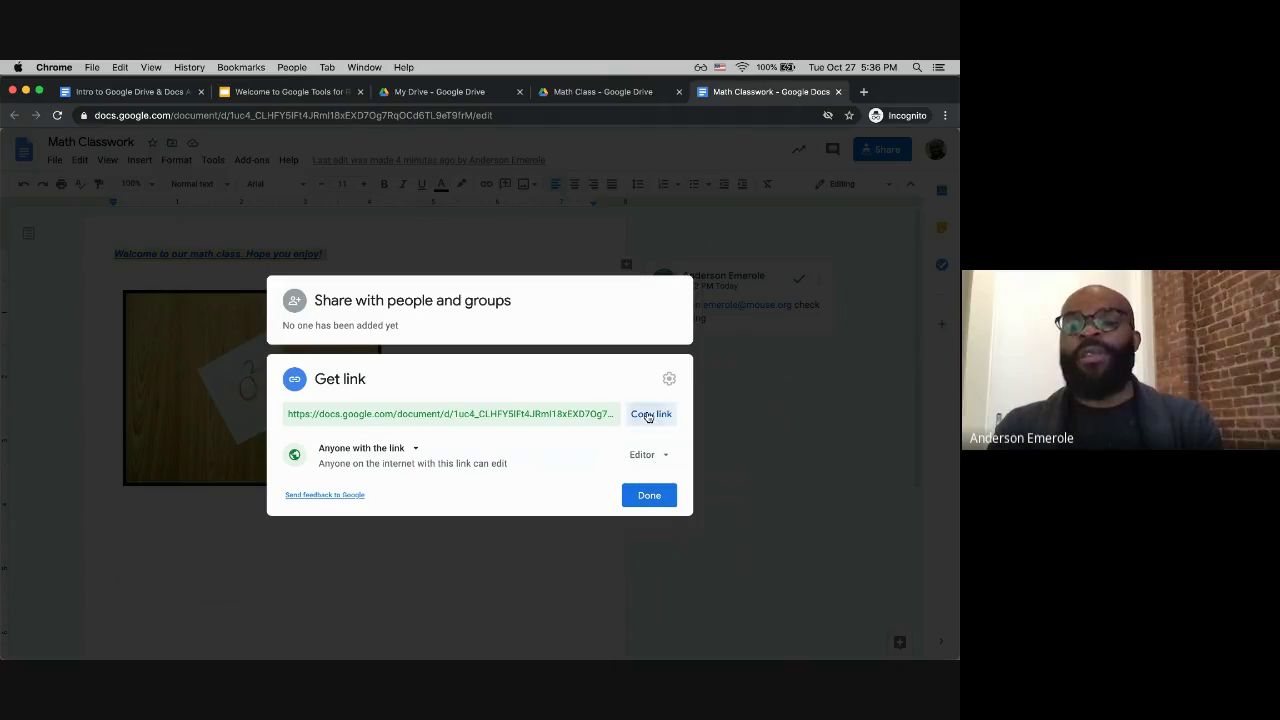
pyautogui.click(648, 497)
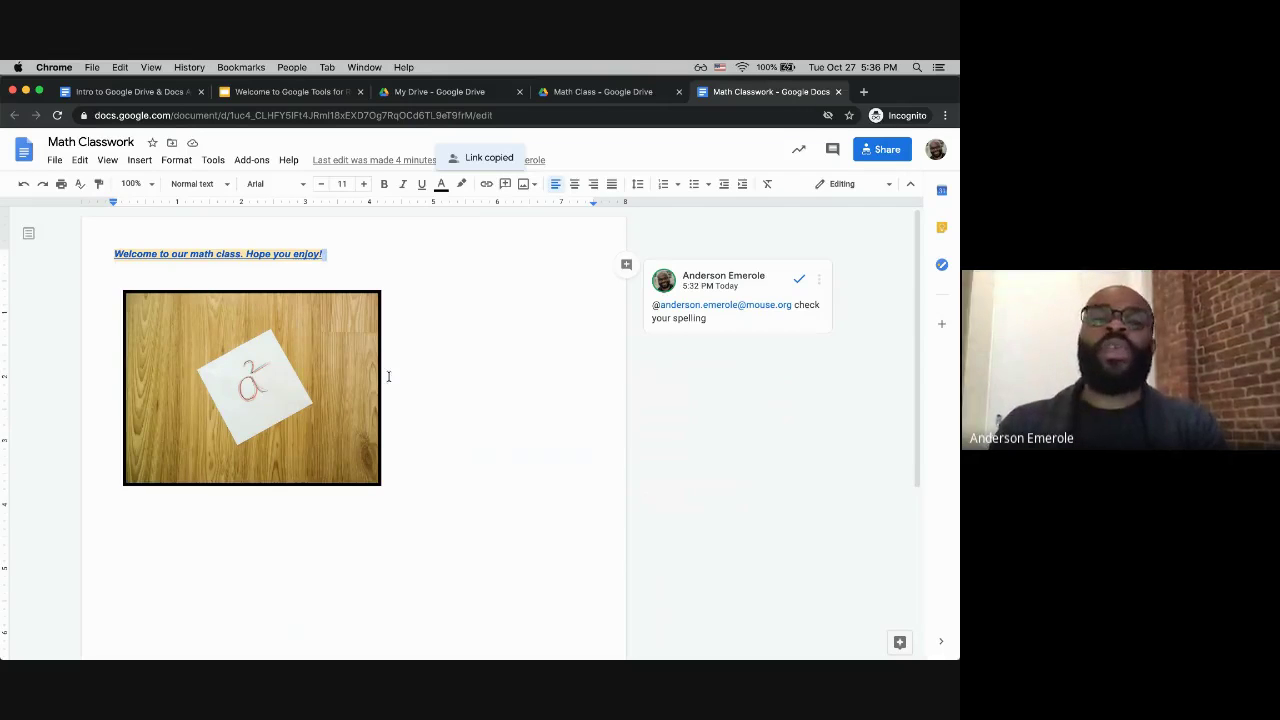
# Step: Reopen Share, keep 'Anyone with the link' with Editor access, and click Done
pyautogui.click(433, 358)
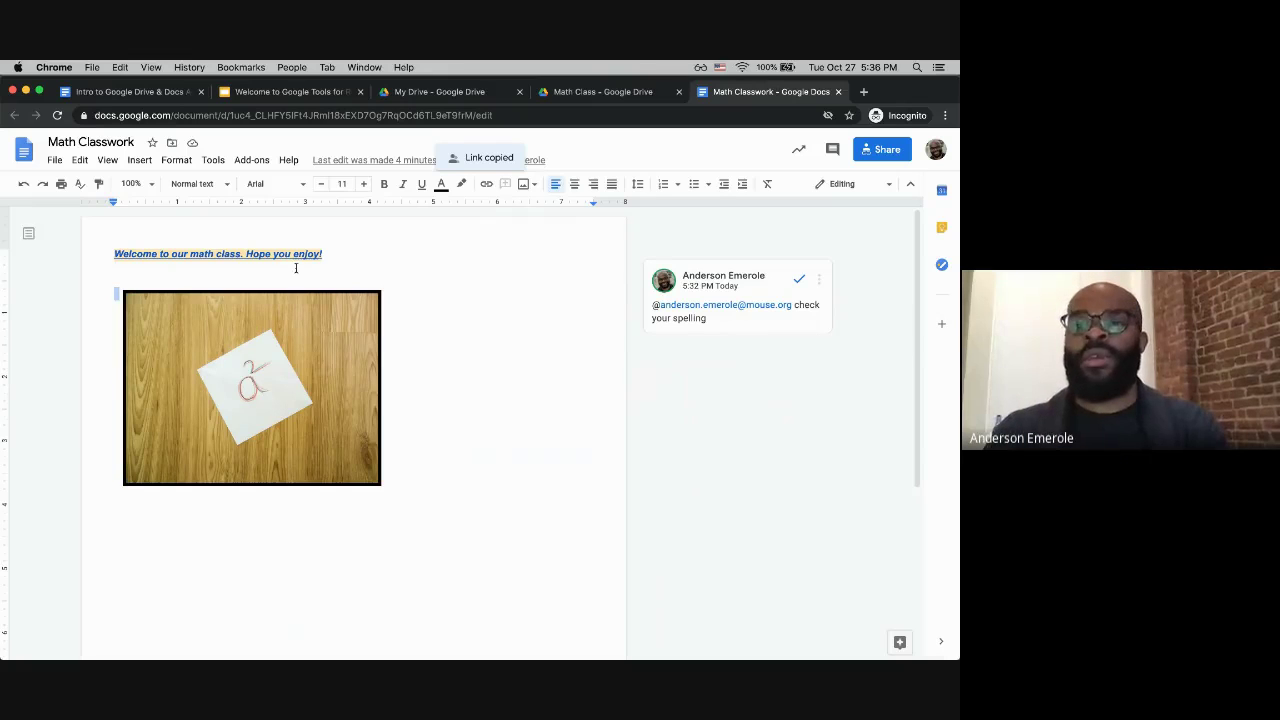
pyautogui.click(882, 149)
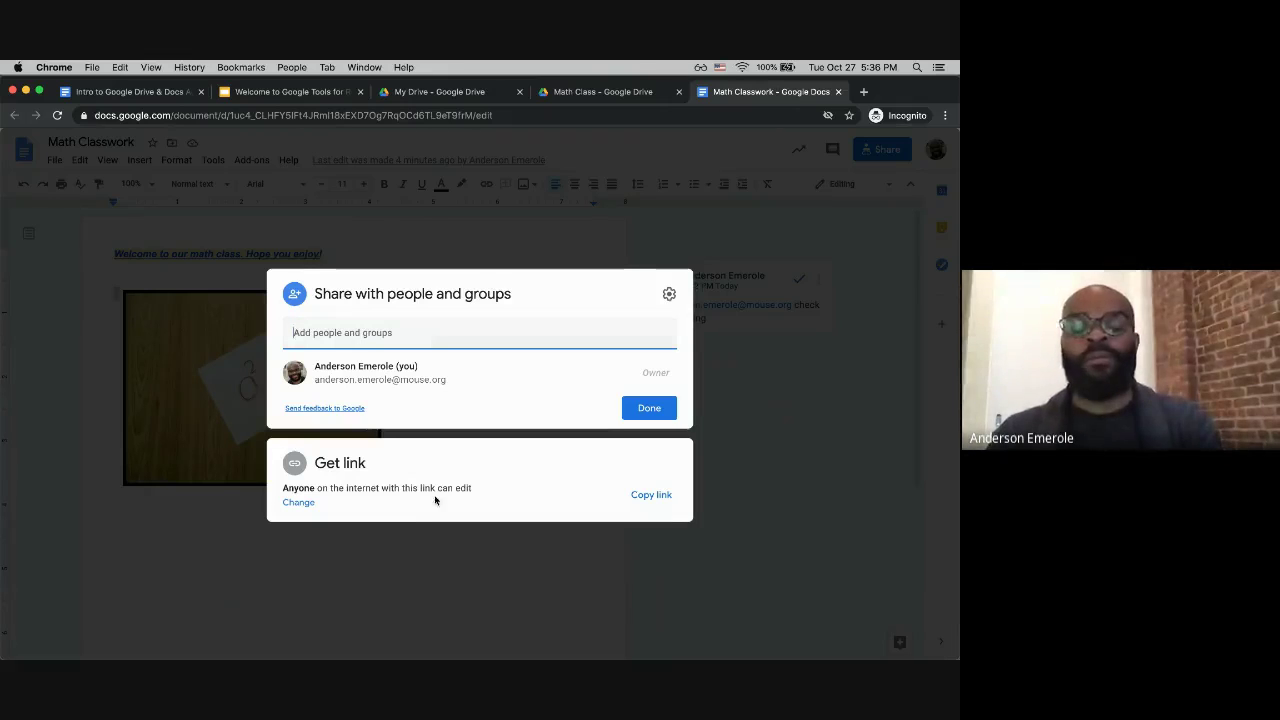
pyautogui.click(403, 472)
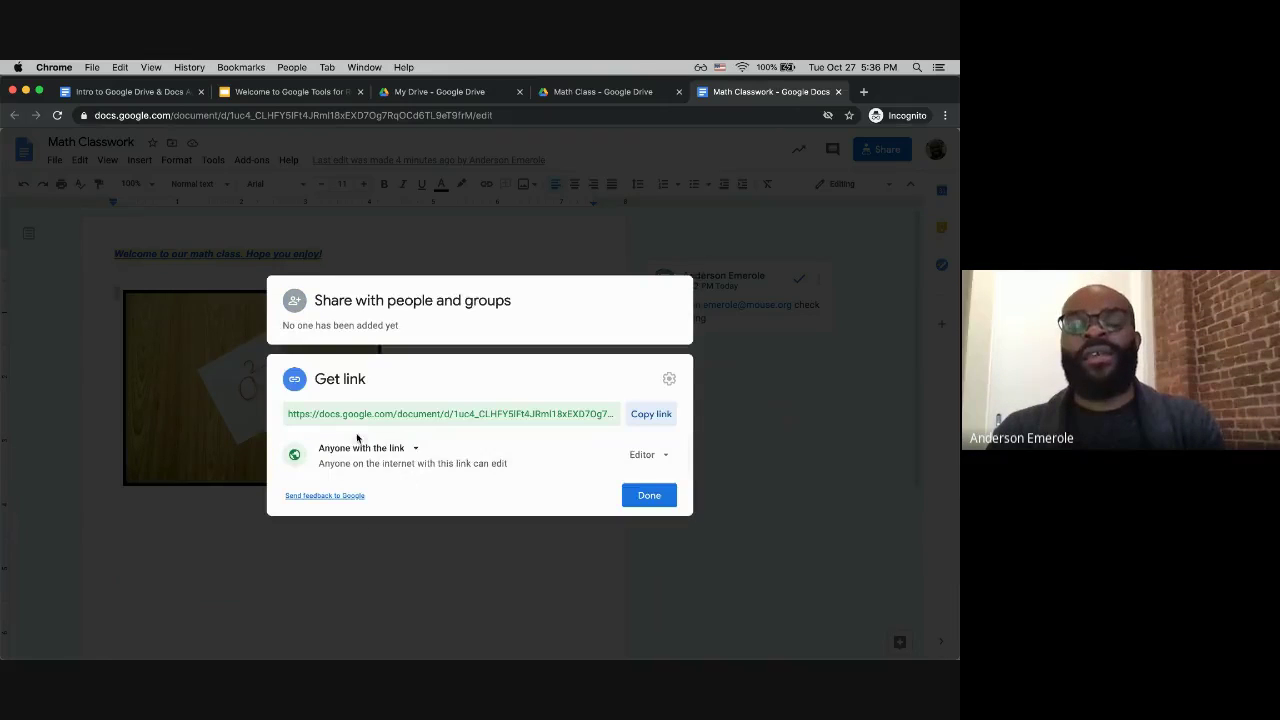
pyautogui.click(415, 451)
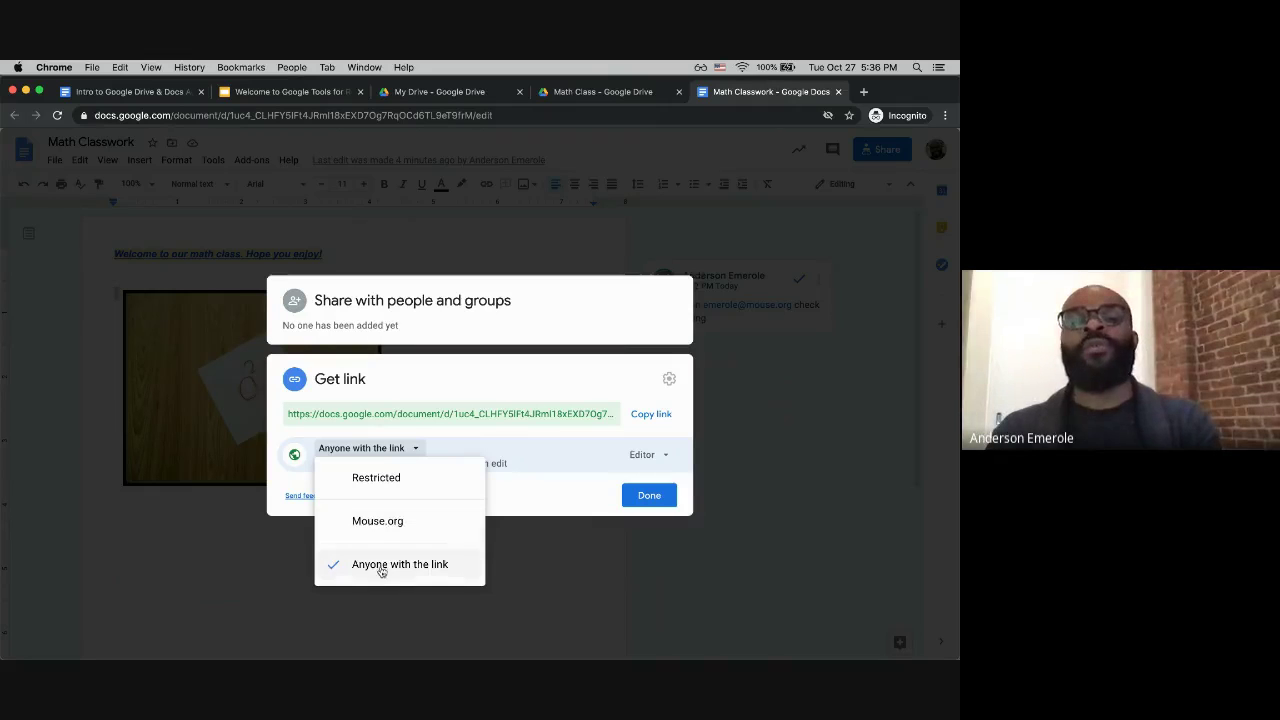
pyautogui.click(558, 462)
pyautogui.click(656, 458)
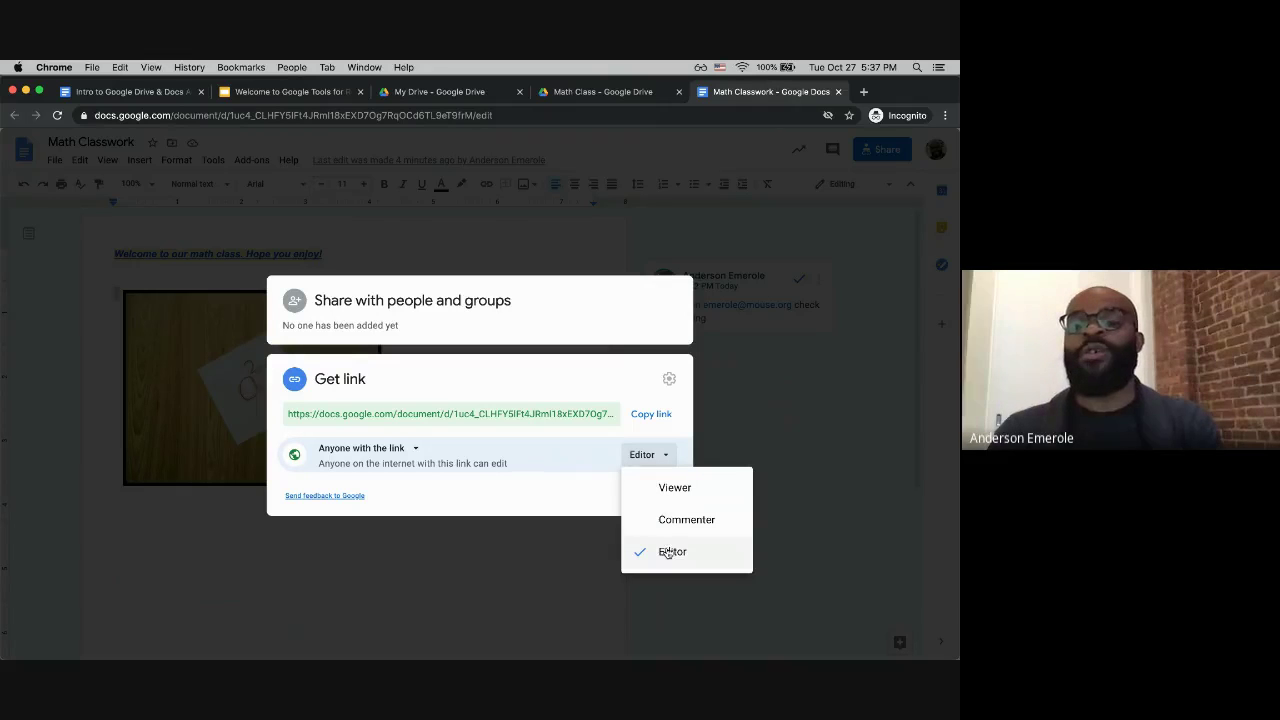
pyautogui.click(618, 505)
pyautogui.click(650, 500)
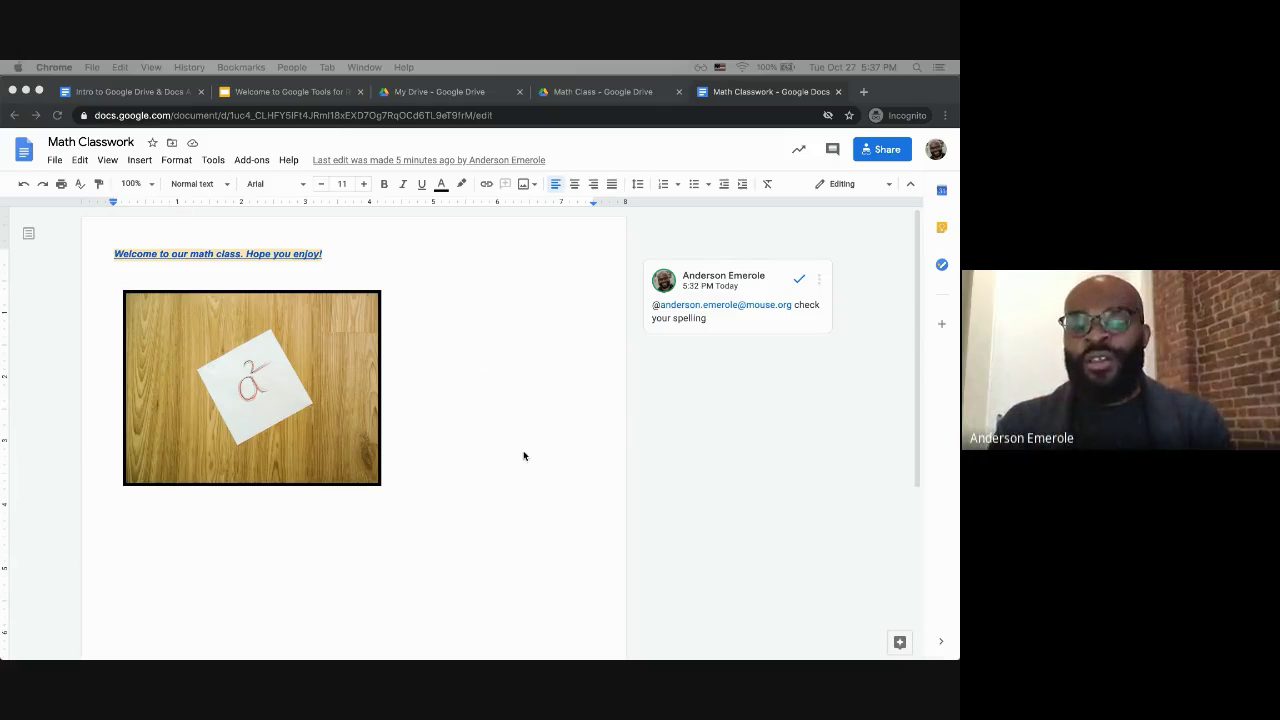
# Step: Set the page color to red in File > Page setup
pyautogui.click(352, 274)
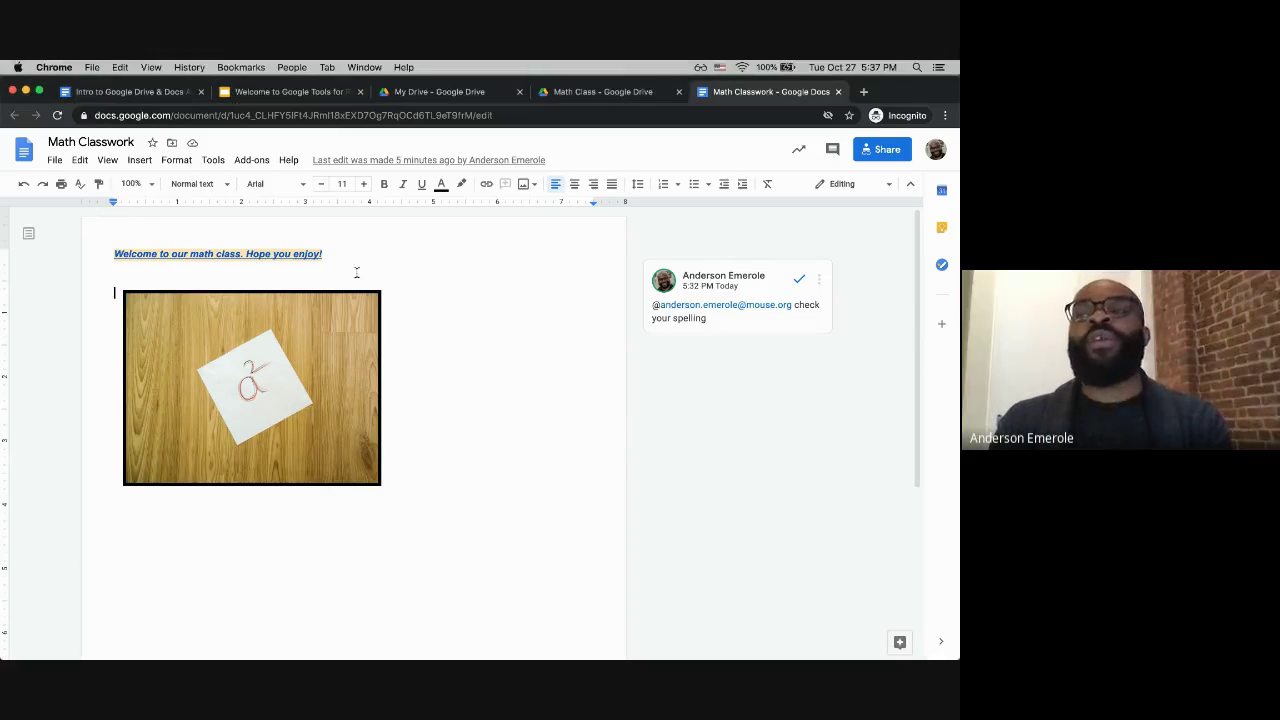
pyautogui.click(55, 161)
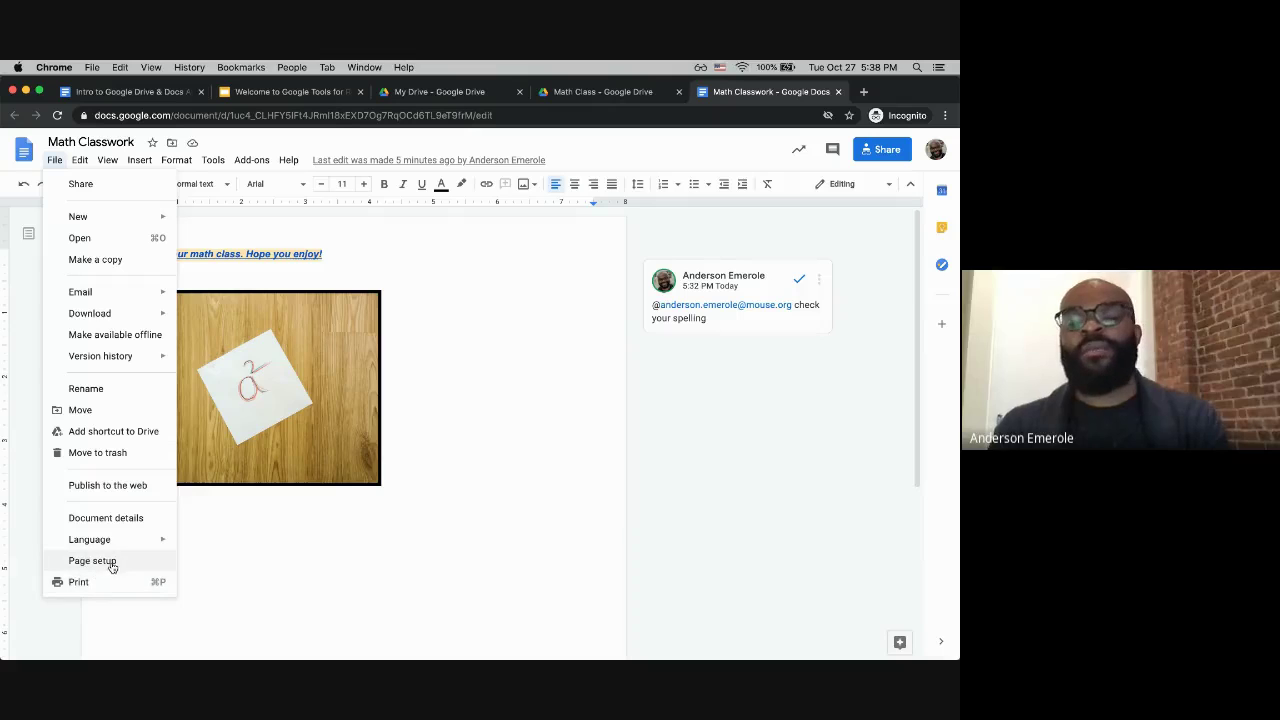
pyautogui.click(92, 561)
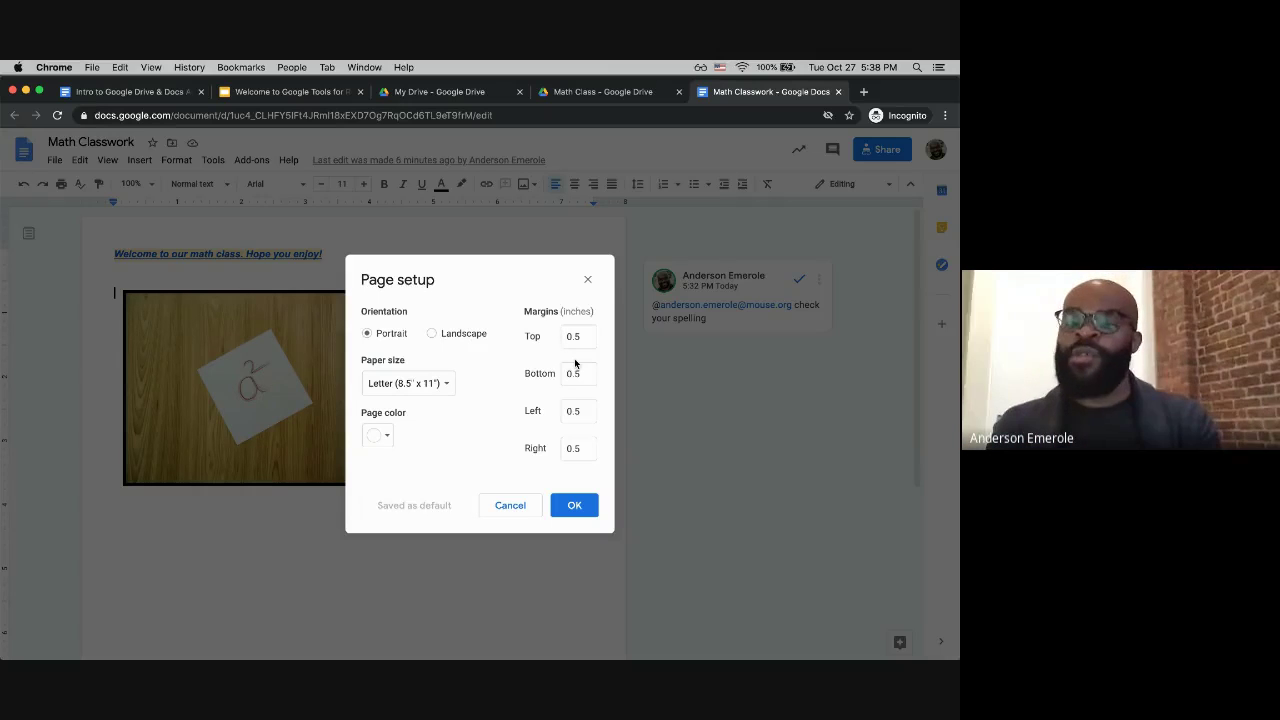
pyautogui.click(379, 437)
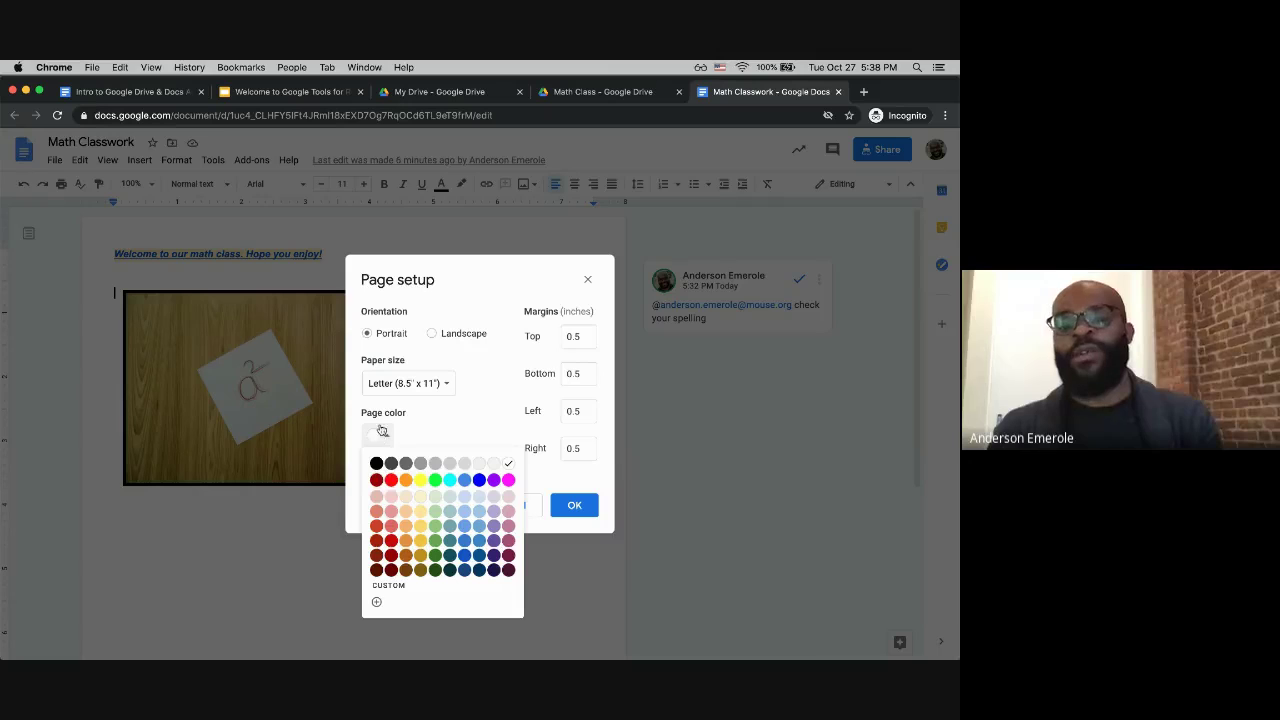
pyautogui.click(390, 481)
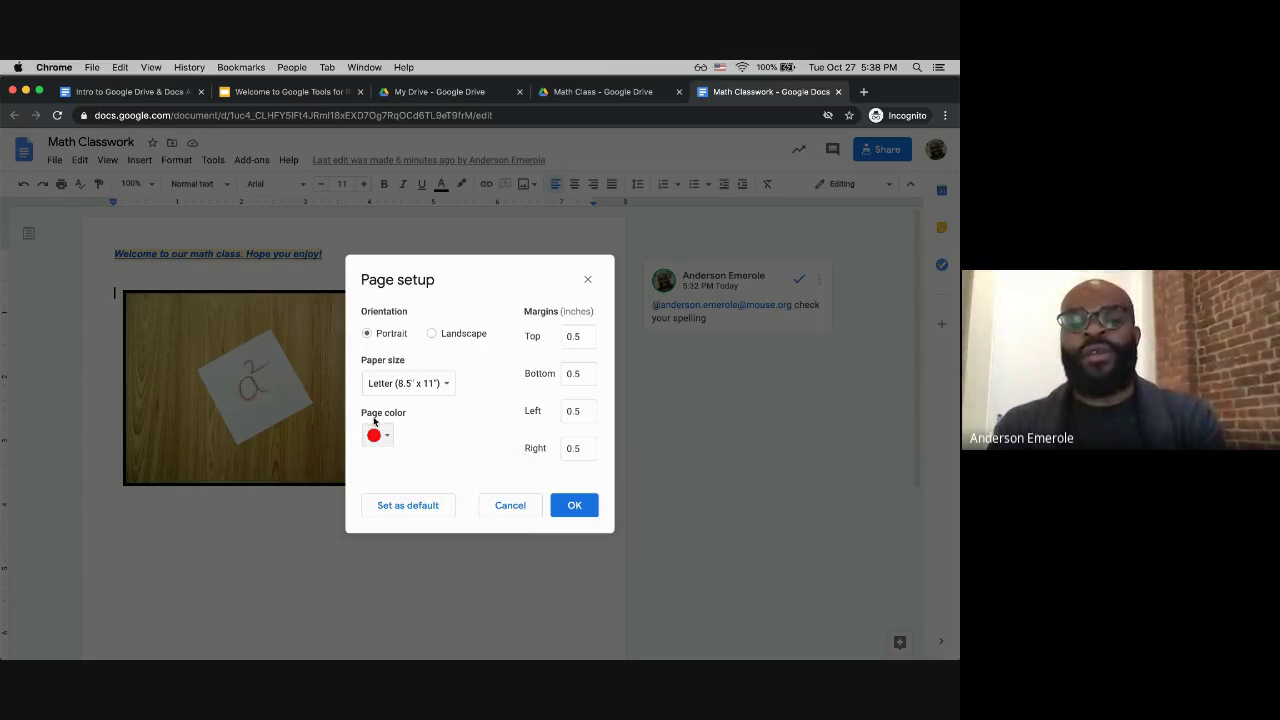
pyautogui.click(577, 507)
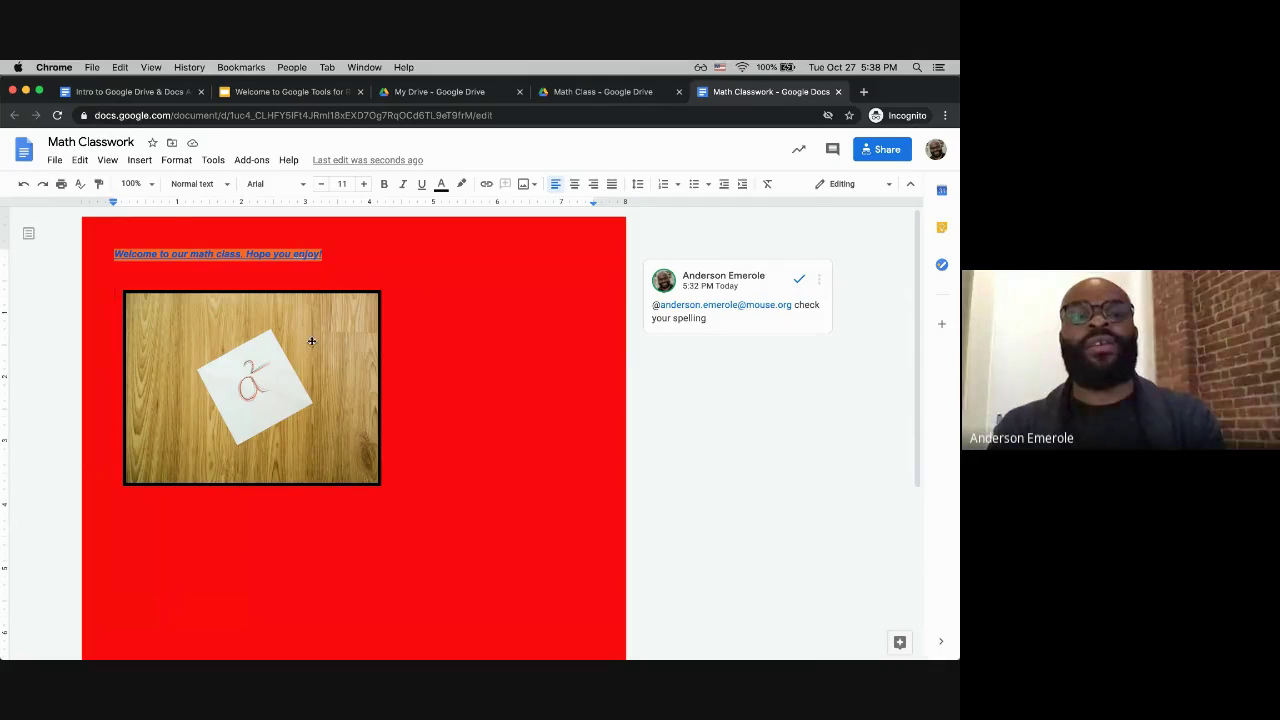
# Step: Save the current red page setup as the default
pyautogui.click(55, 160)
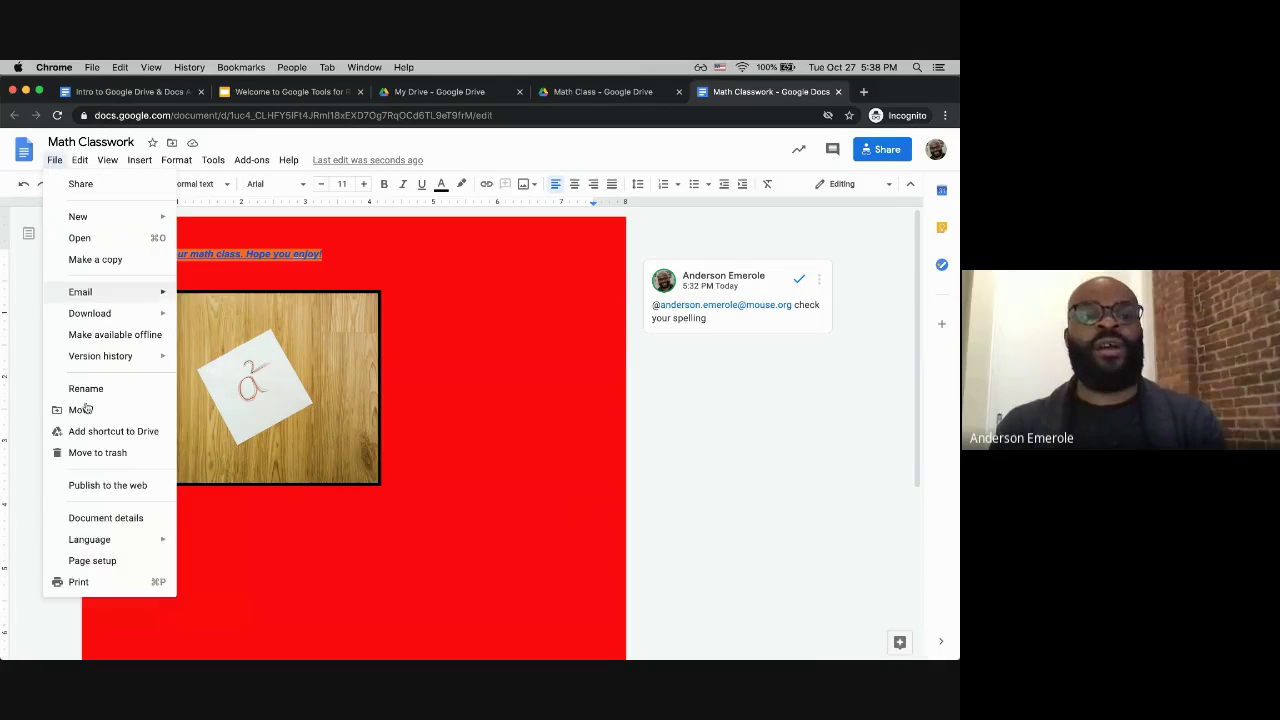
pyautogui.click(92, 561)
pyautogui.click(411, 507)
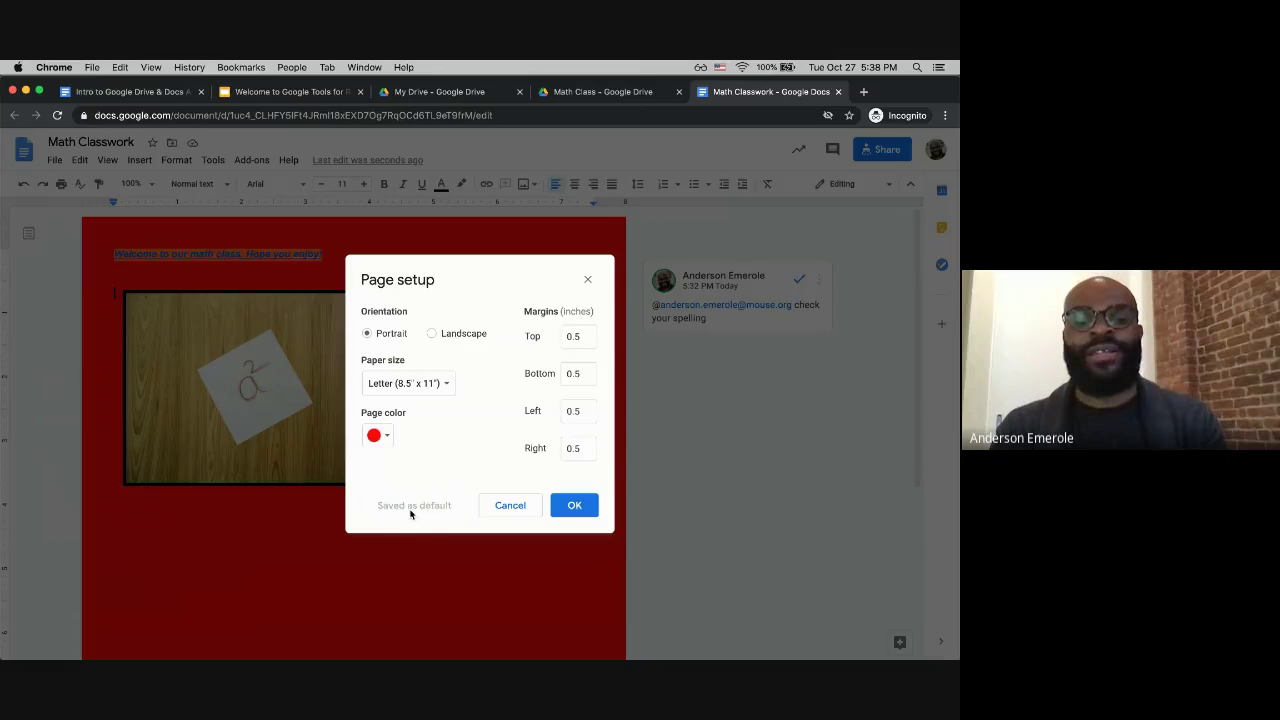
pyautogui.click(572, 507)
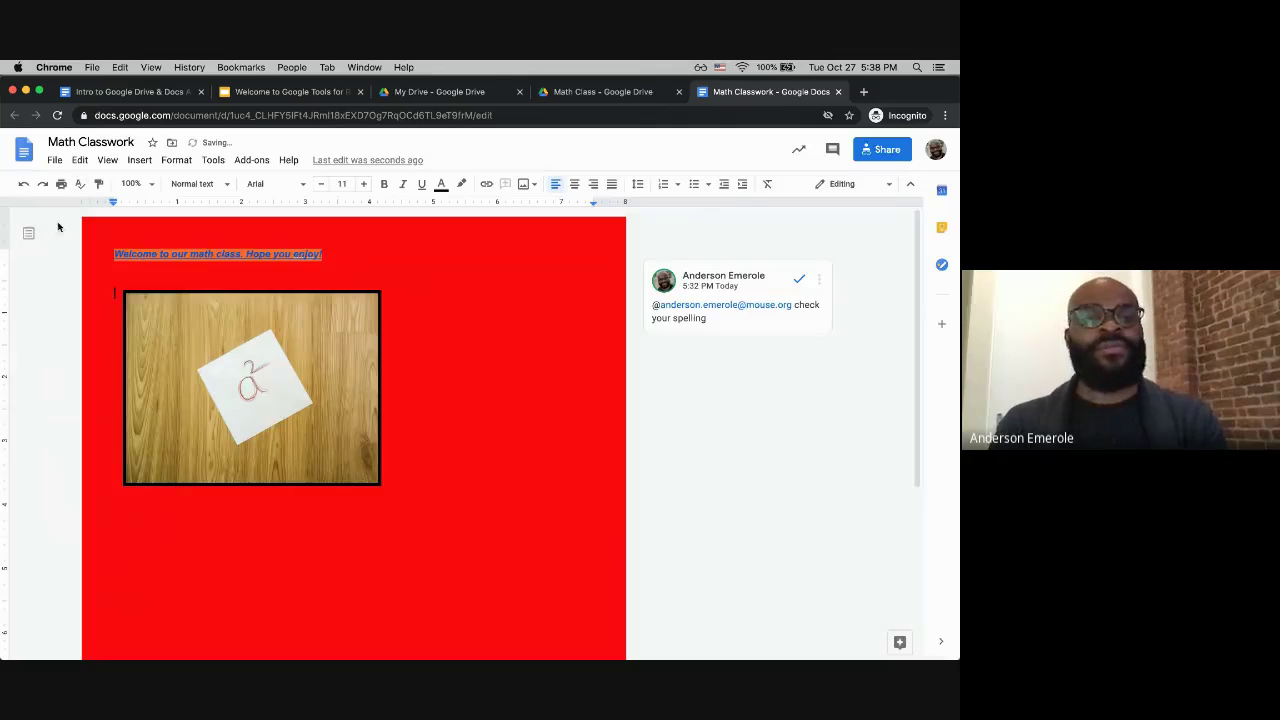
# Step: Change the page color back to white in Page setup
pyautogui.click(55, 160)
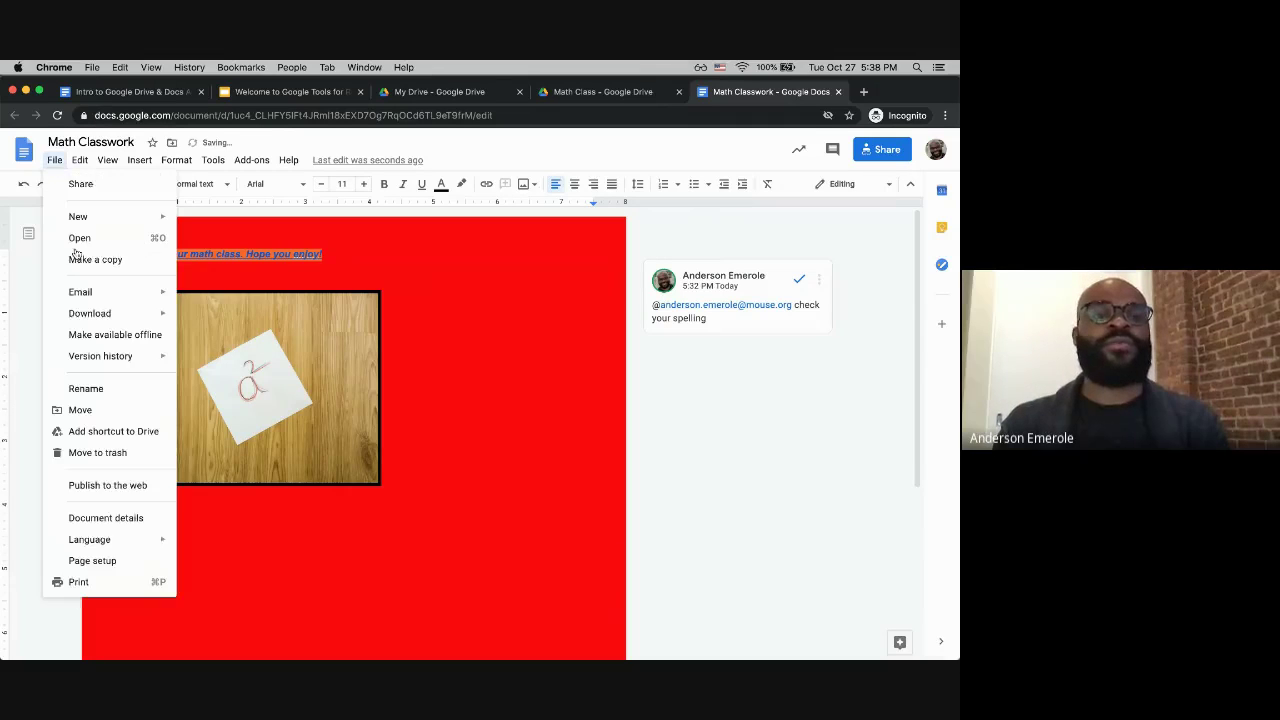
pyautogui.click(100, 561)
pyautogui.click(389, 437)
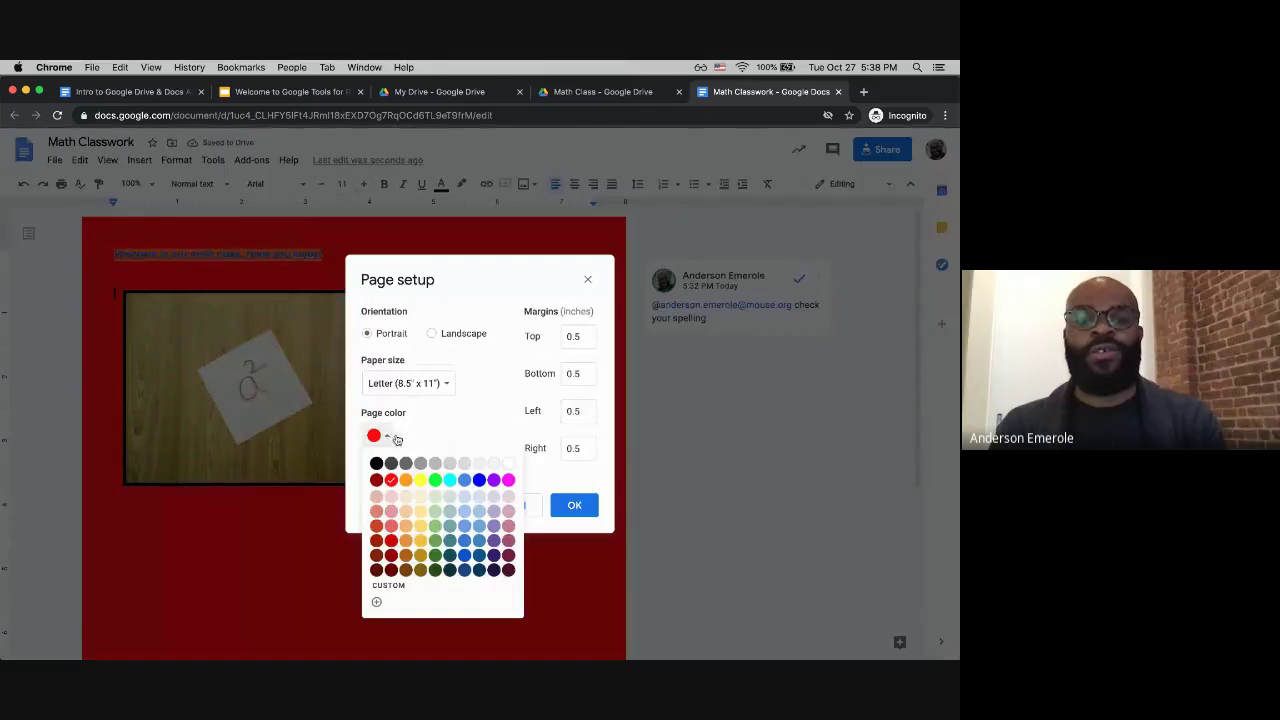
pyautogui.click(513, 466)
pyautogui.click(572, 505)
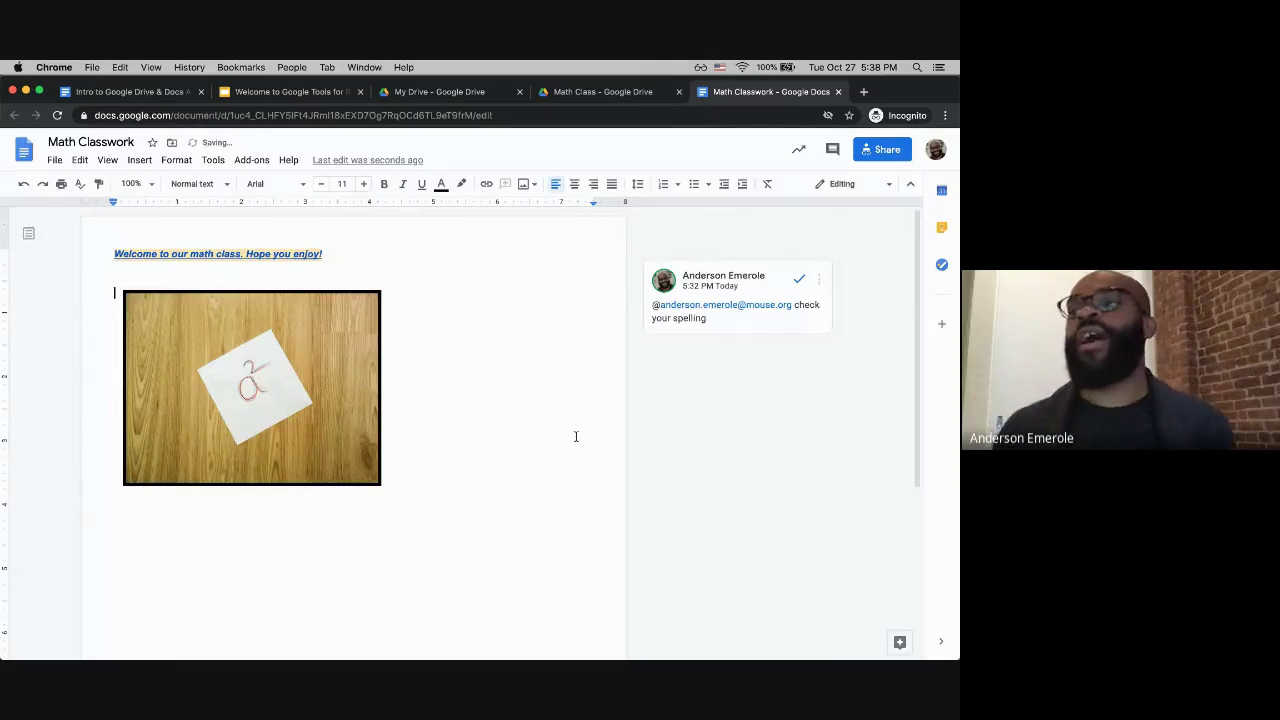
# Step: Place the cursor on the empty line above the image
pyautogui.click(55, 160)
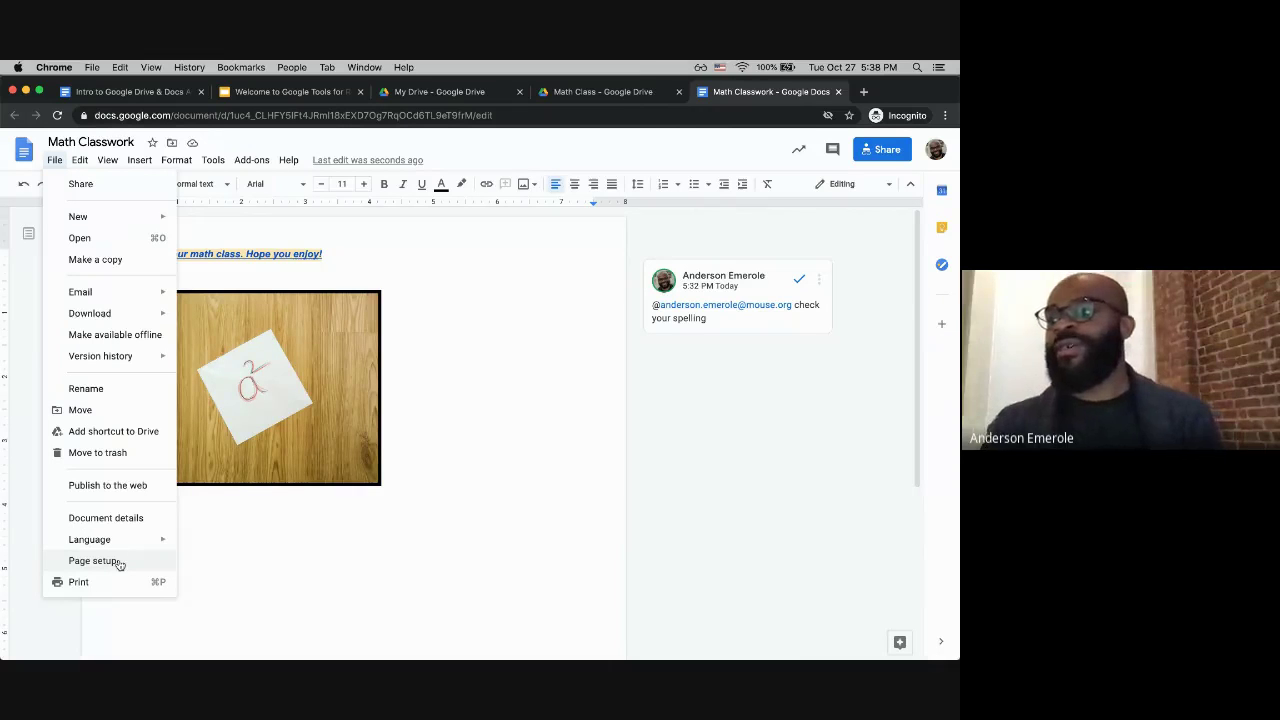
pyautogui.click(446, 434)
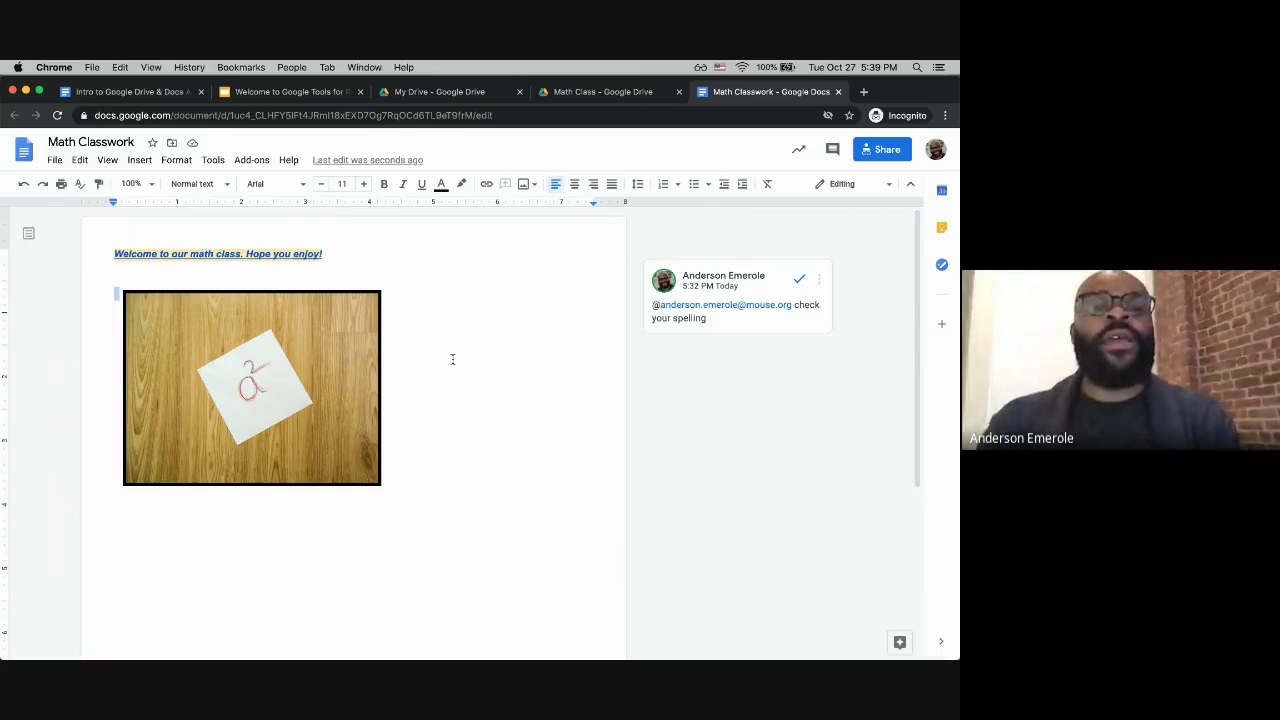
pyautogui.click(355, 281)
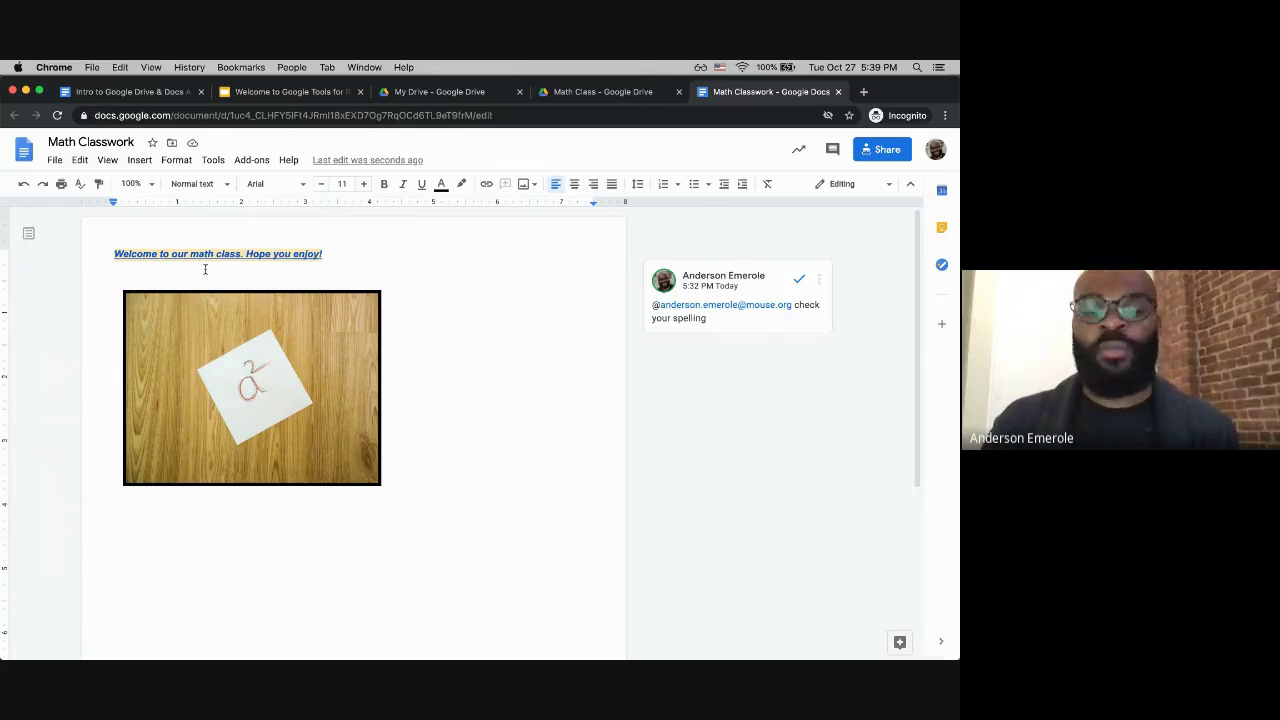
# Step: Start Tools > Translate document and choose Spanish as the target language
pyautogui.click(214, 162)
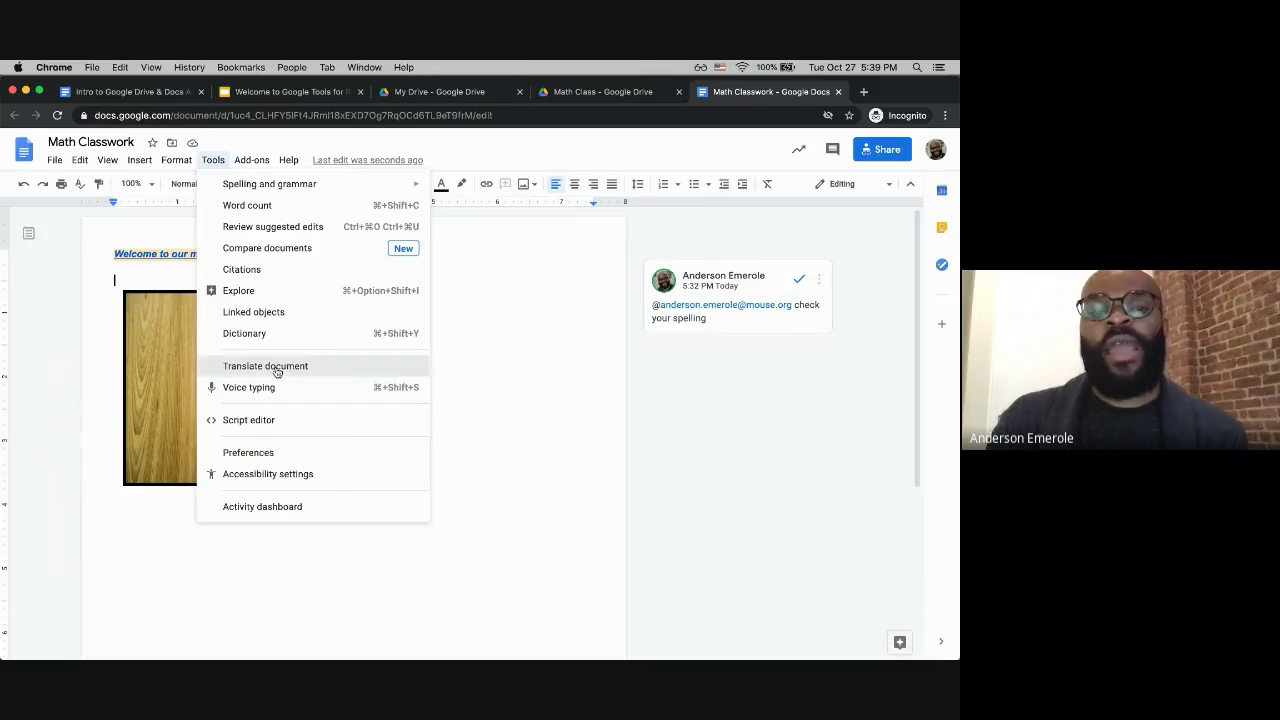
pyautogui.click(277, 368)
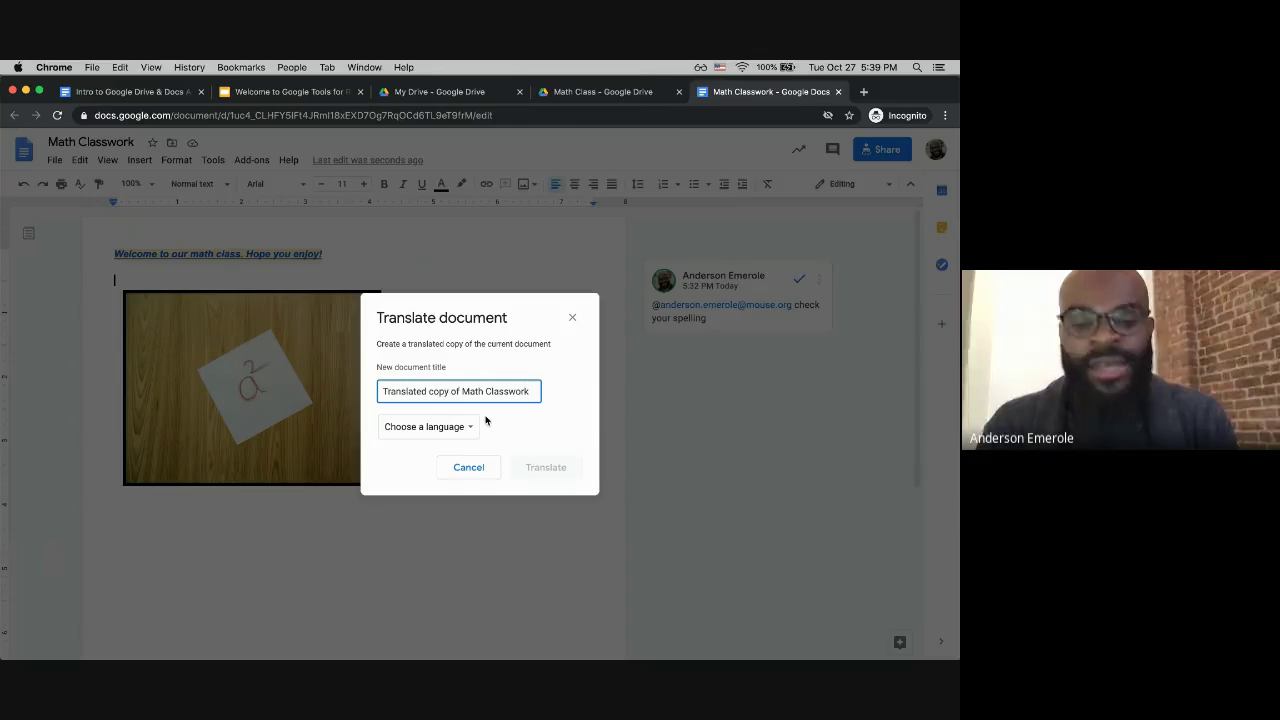
pyautogui.click(435, 430)
pyautogui.scroll(-10, 422, 540)
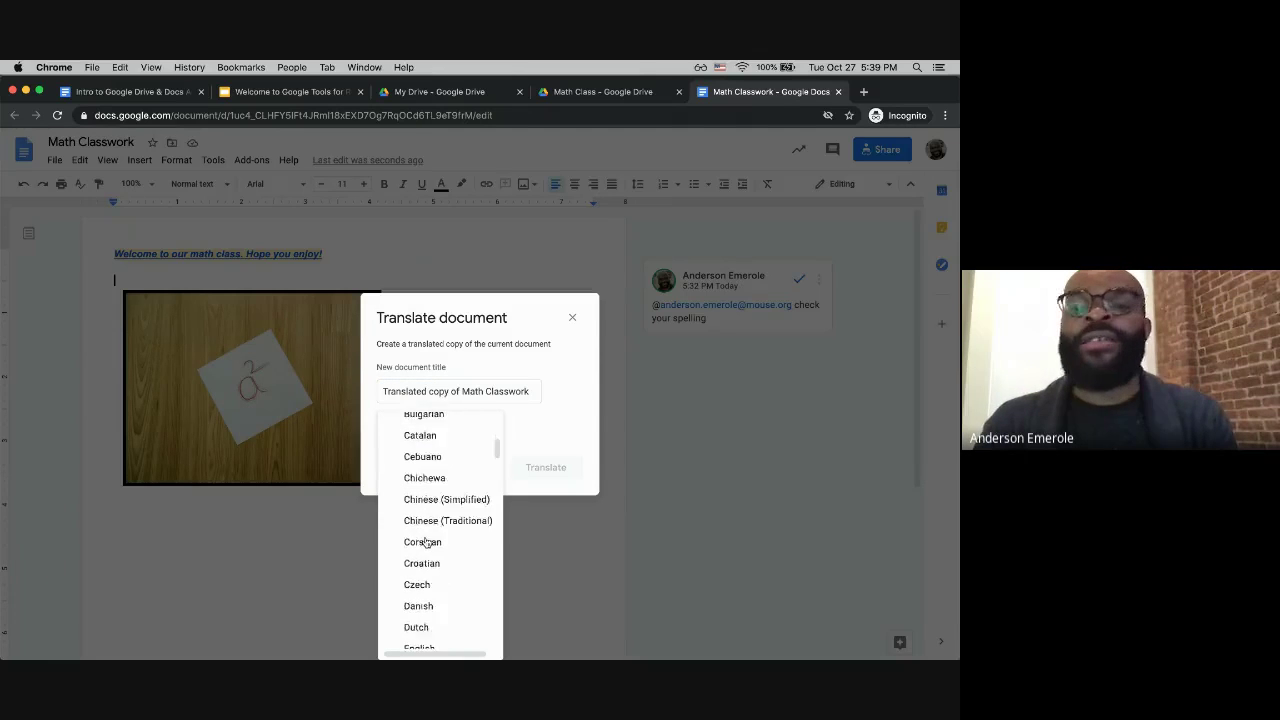
pyautogui.scroll(-15, 425, 542)
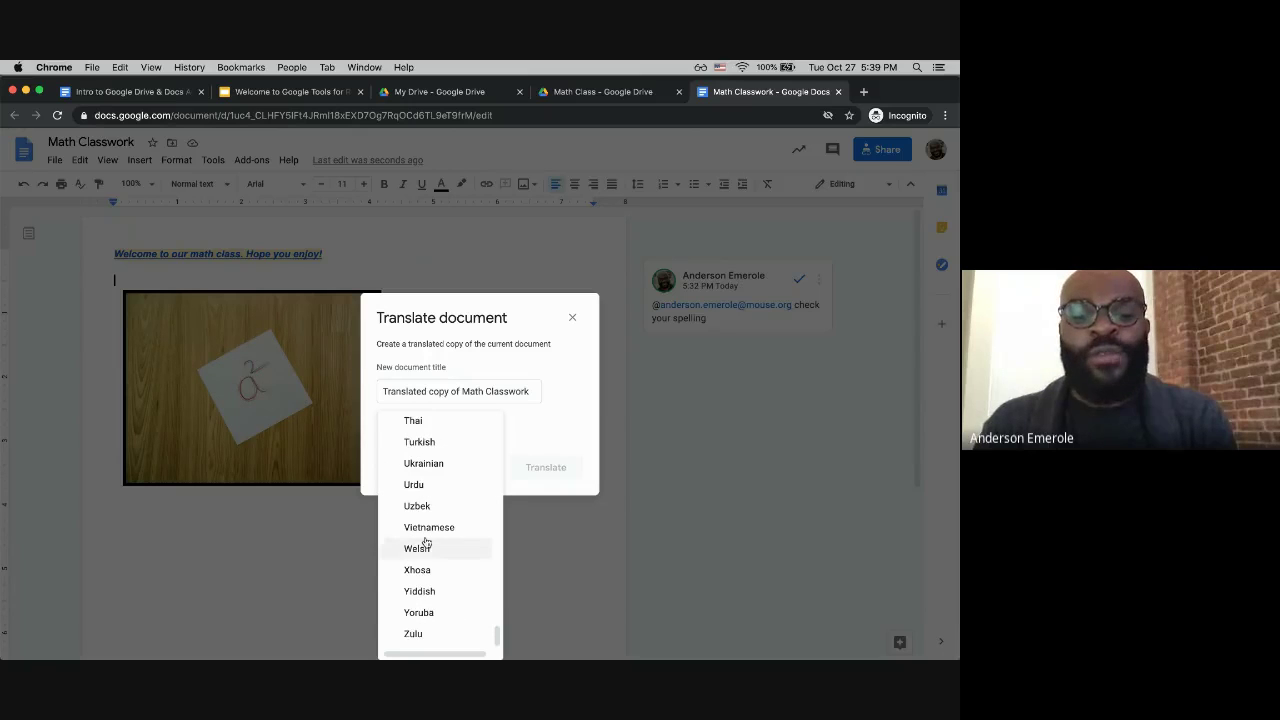
pyautogui.scroll(10, 425, 542)
pyautogui.scroll(3, 425, 542)
pyautogui.scroll(-5, 425, 542)
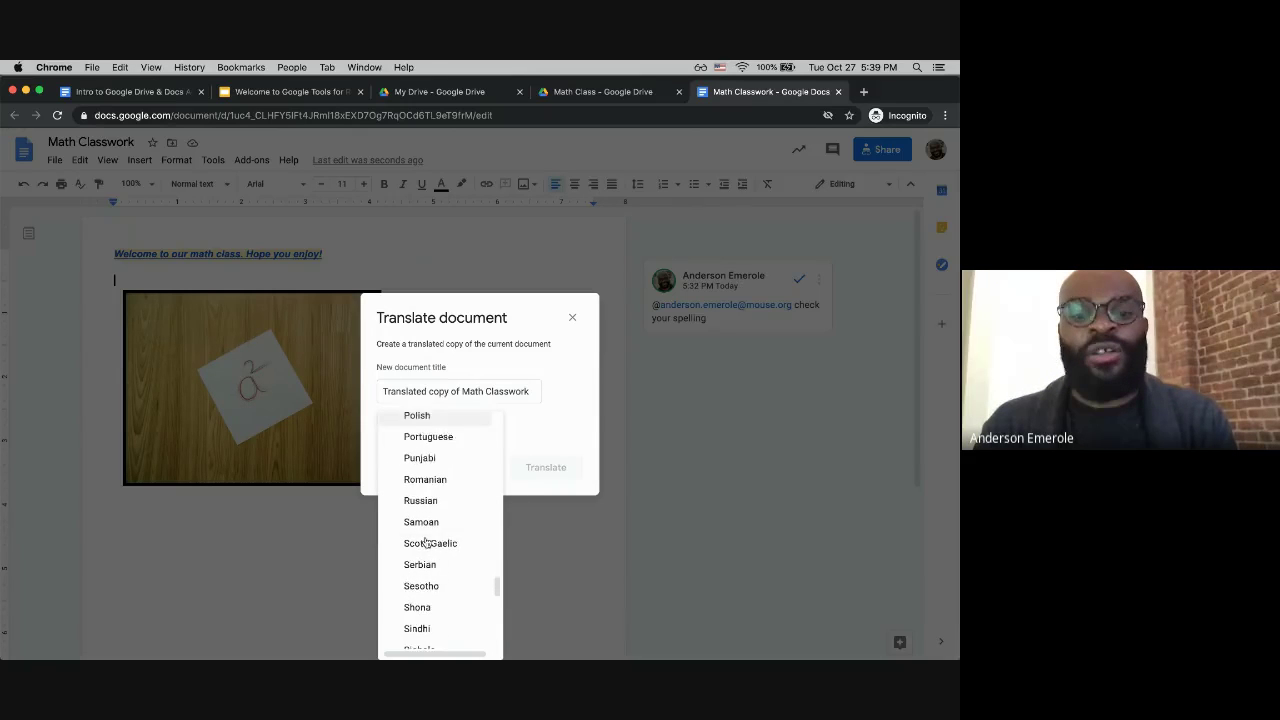
pyautogui.scroll(2, 425, 542)
pyautogui.scroll(-5, 427, 542)
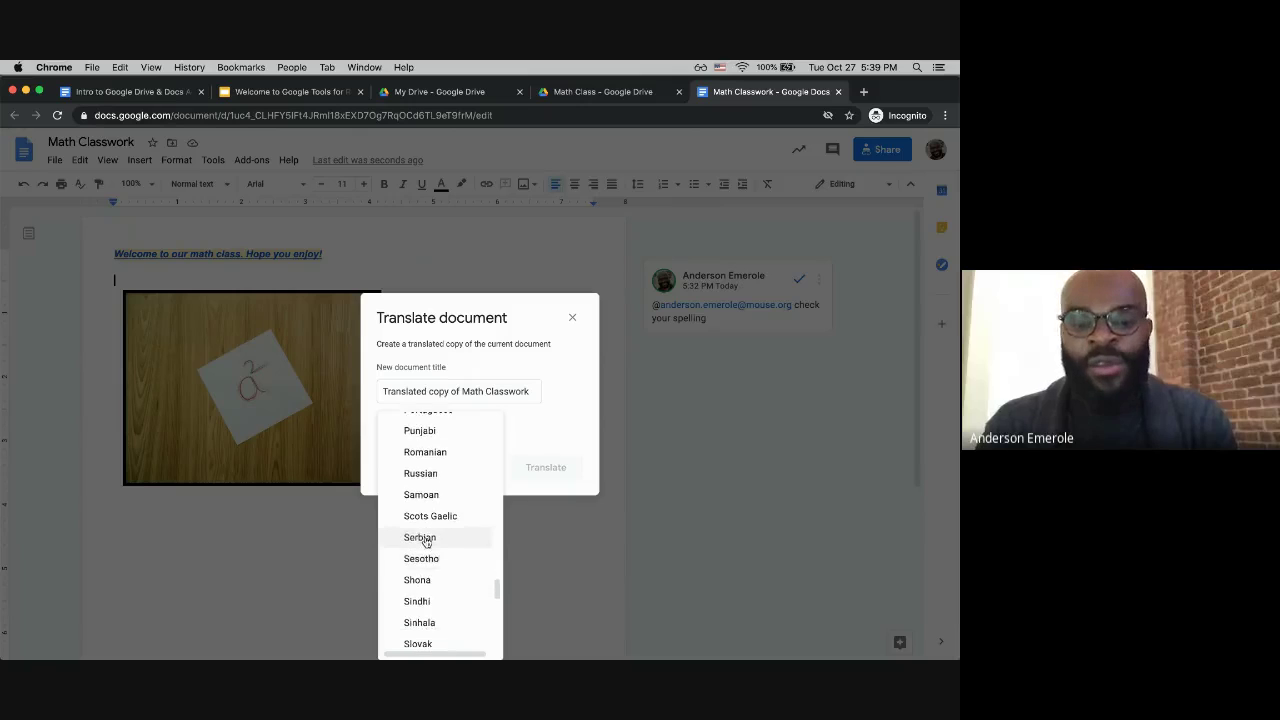
pyautogui.scroll(-1, 425, 542)
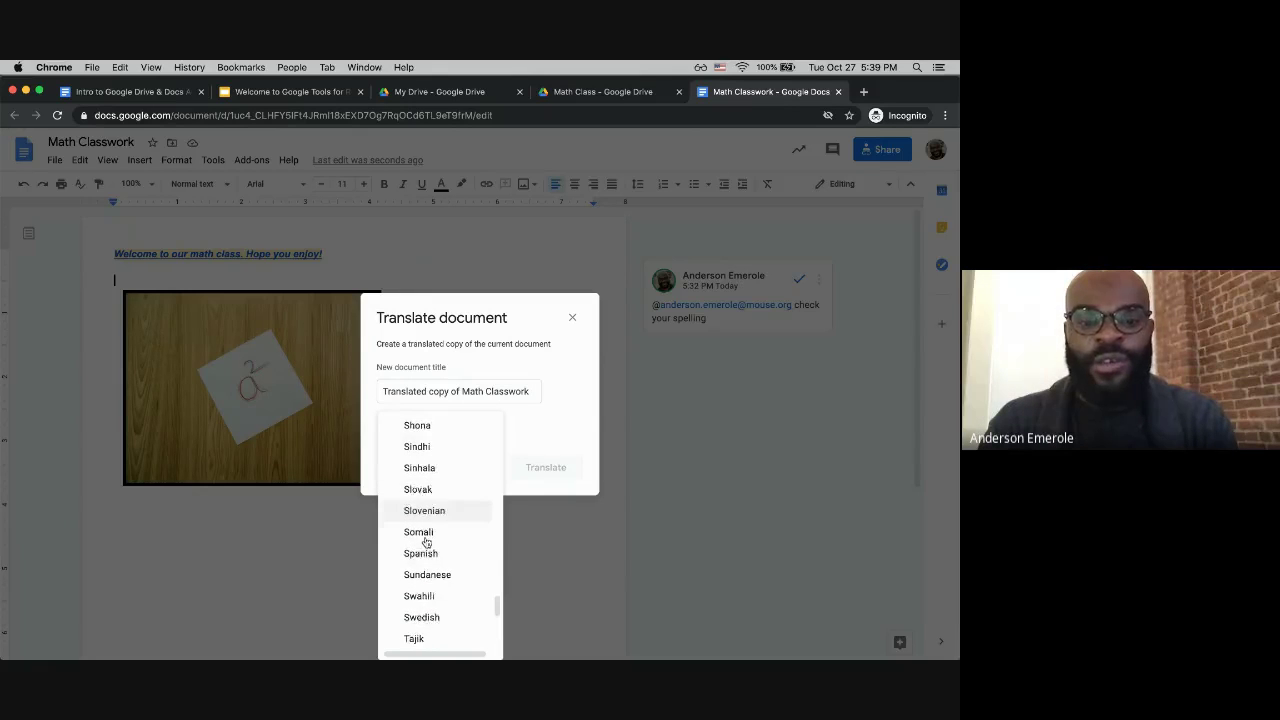
pyautogui.scroll(2, 425, 542)
pyautogui.scroll(1, 425, 542)
pyautogui.scroll(-2, 425, 542)
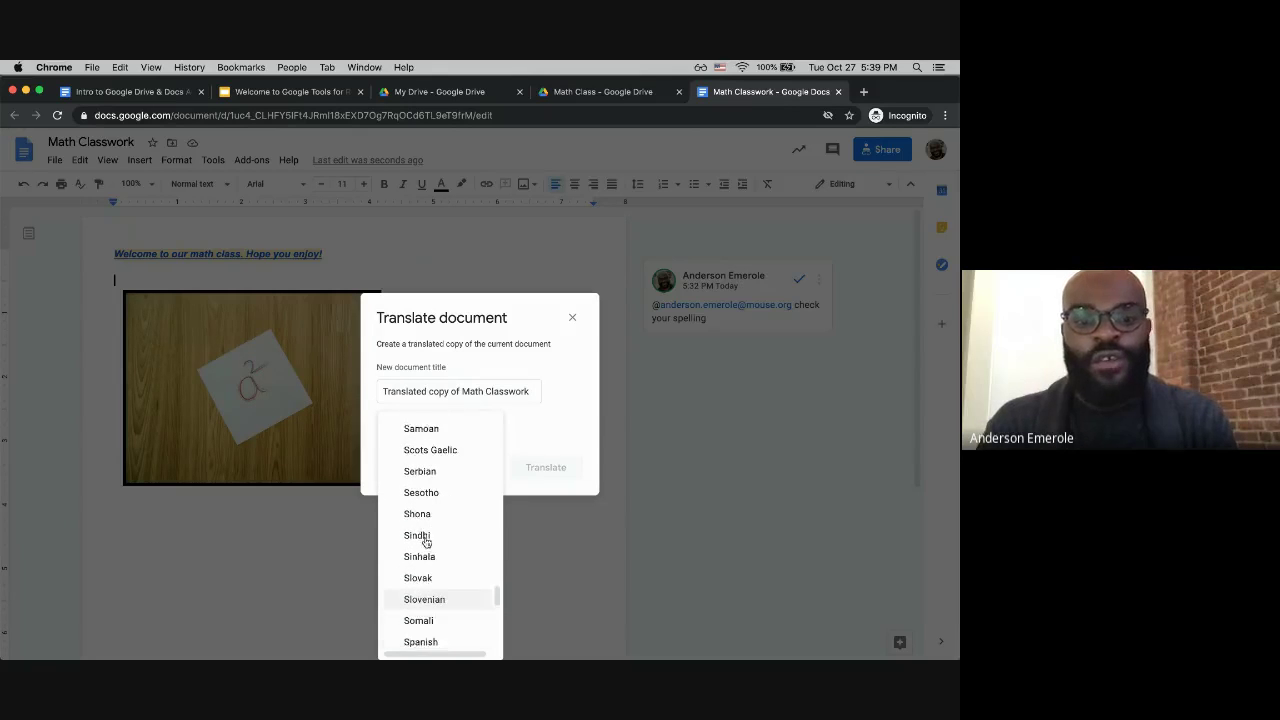
pyautogui.scroll(-1, 426, 542)
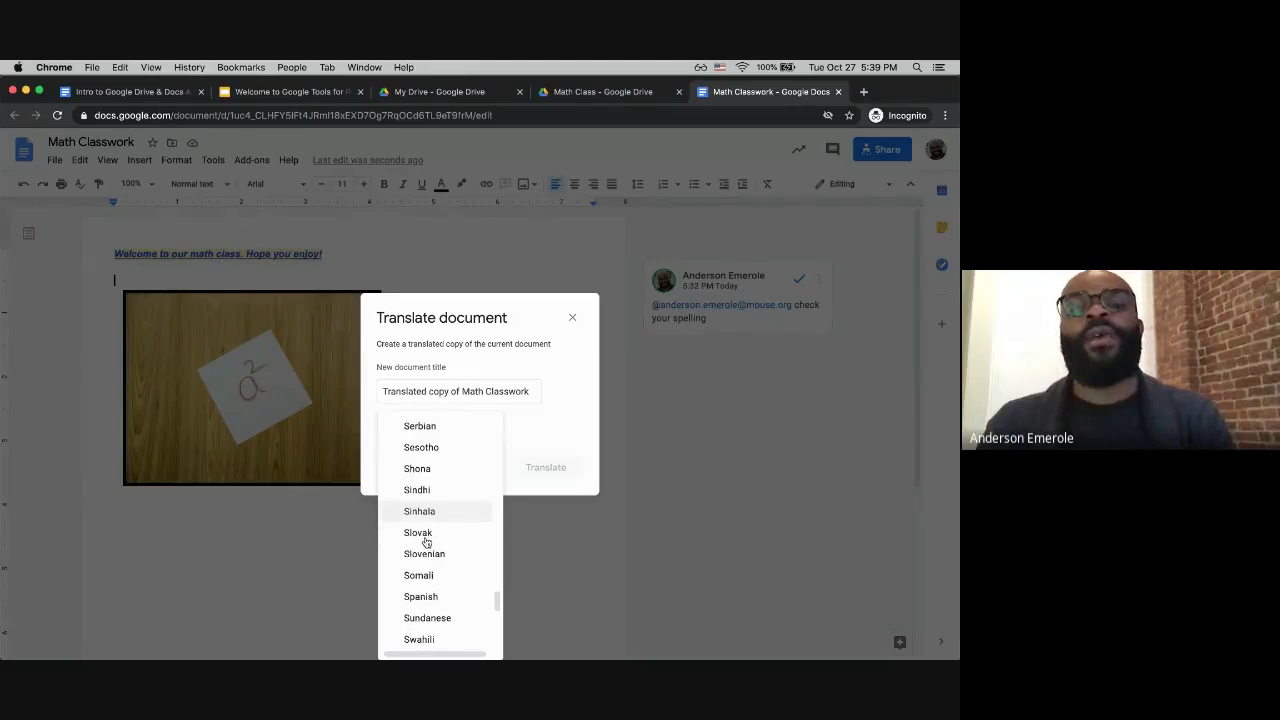
pyautogui.click(420, 596)
# Step: Retitle the copy 'Spanish copy of Math Classwork', then cancel the dialog
pyautogui.click(397, 392)
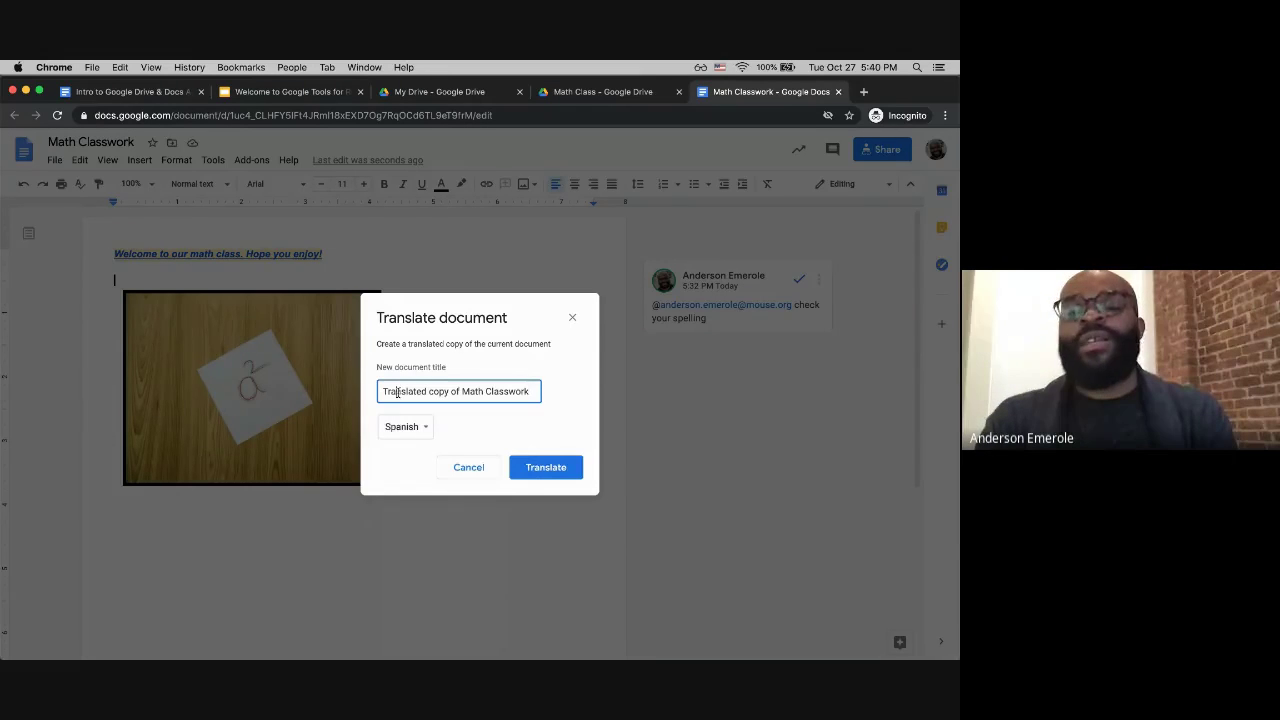
pyautogui.tripleClick(397, 392)
pyautogui.click(397, 392)
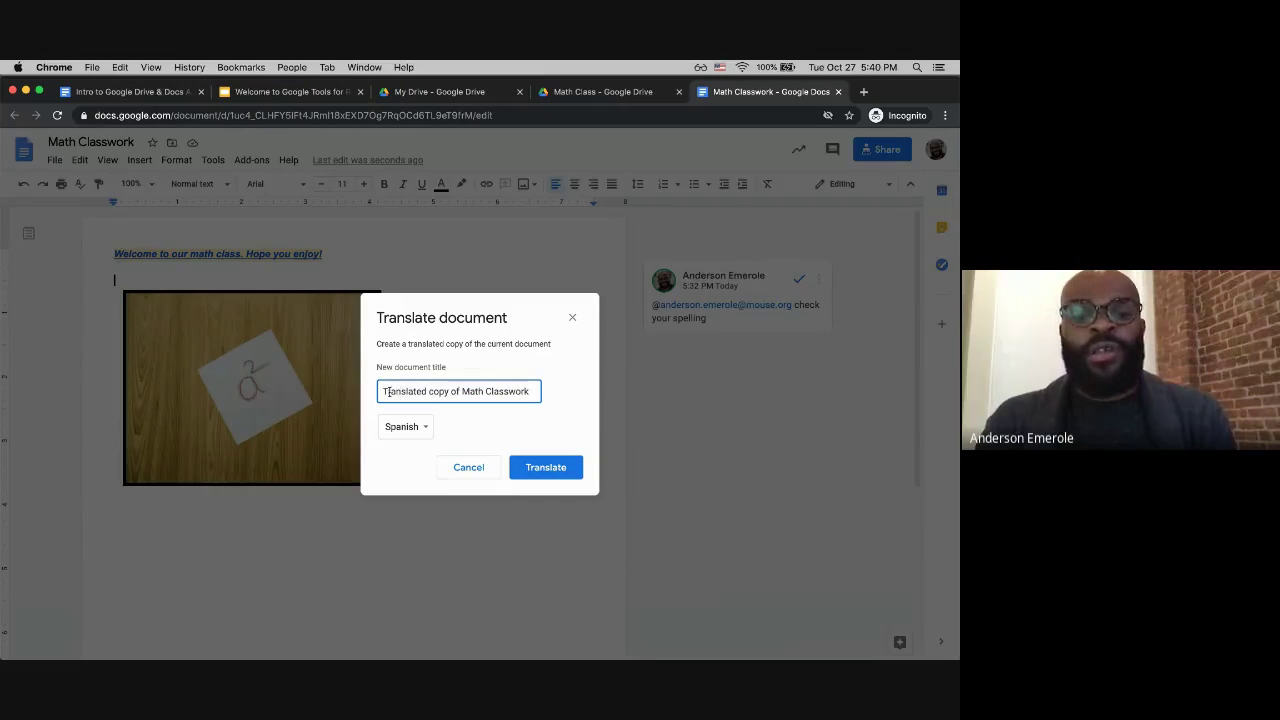
pyautogui.hotkey('alt', 'shift', 'Left')
pyautogui.write('Spanish')
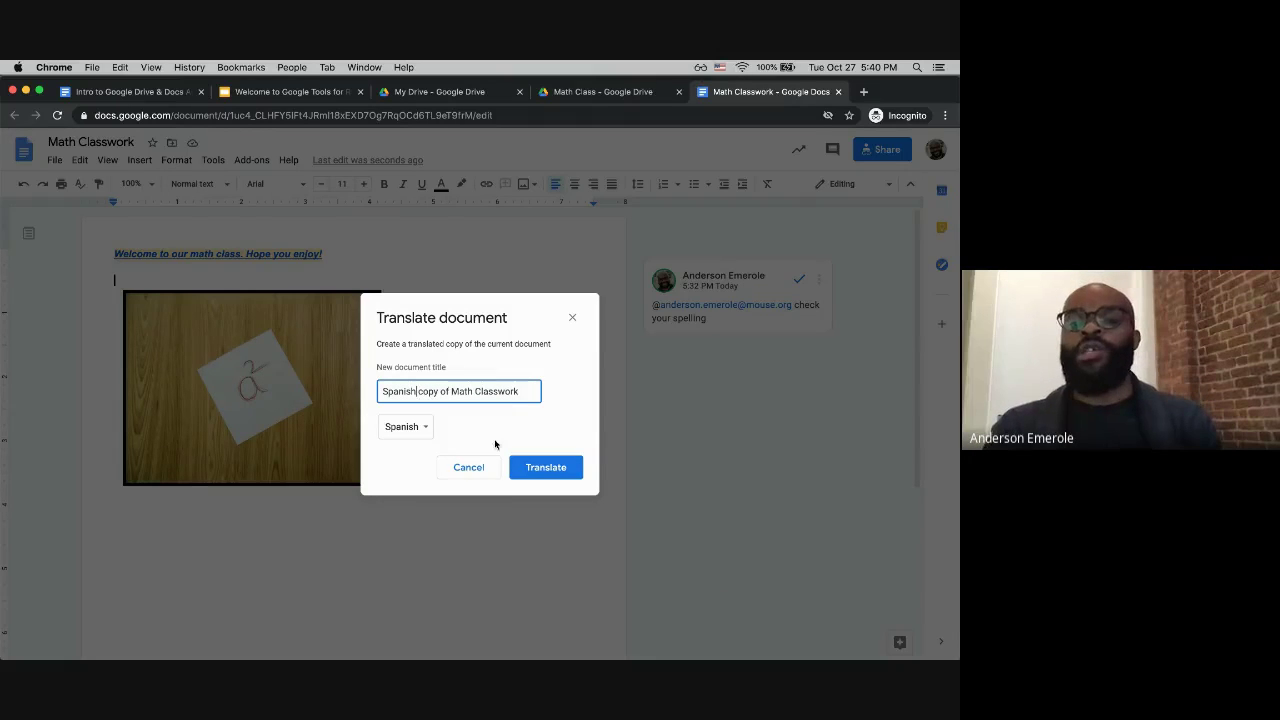
pyautogui.click(476, 466)
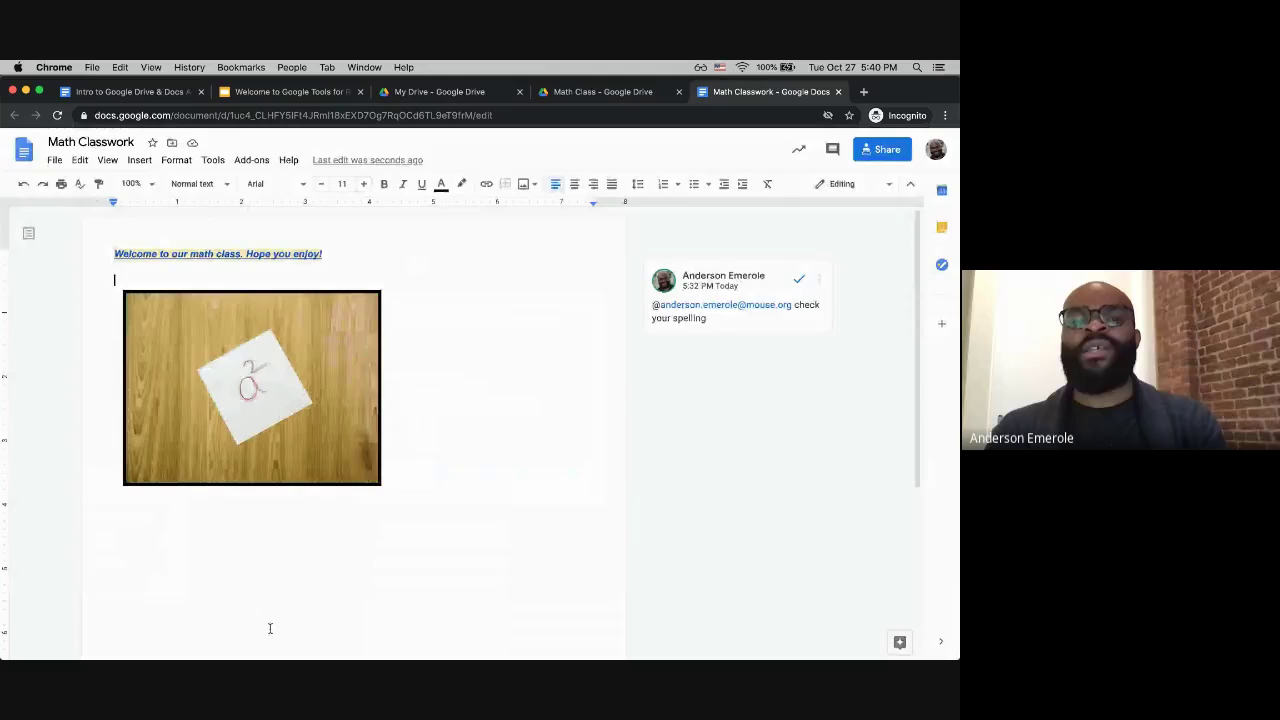
# Step: Translate the document into Spanish as a new copy titled 'Spanish copy of Math Classwork'
pyautogui.click(216, 162)
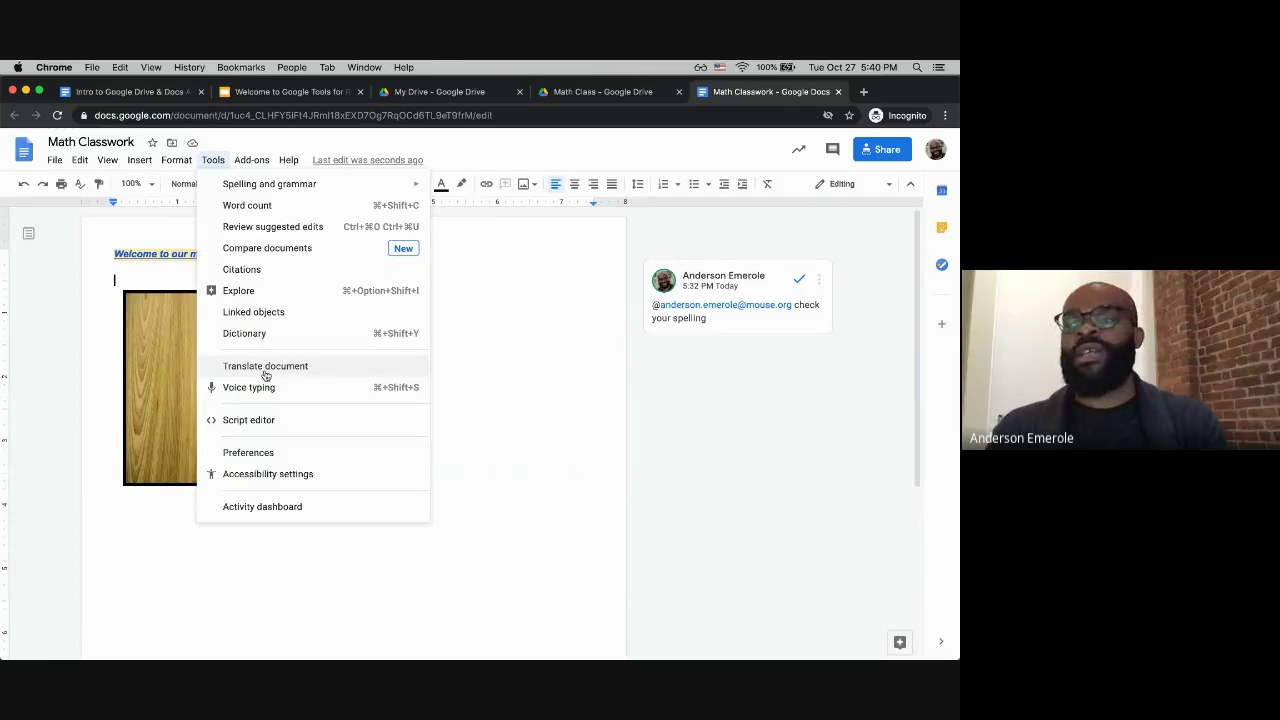
pyautogui.click(265, 366)
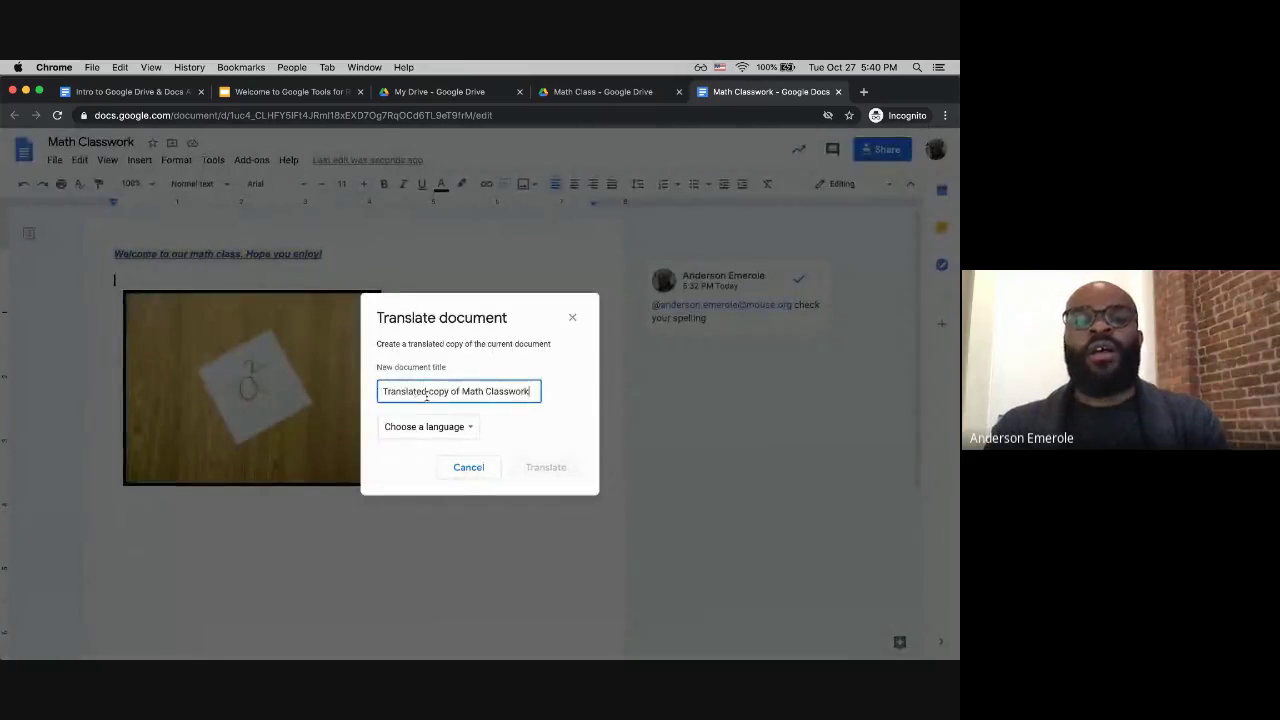
pyautogui.moveTo(427, 396); pyautogui.dragTo(357, 395)
pyautogui.write('Spanish')
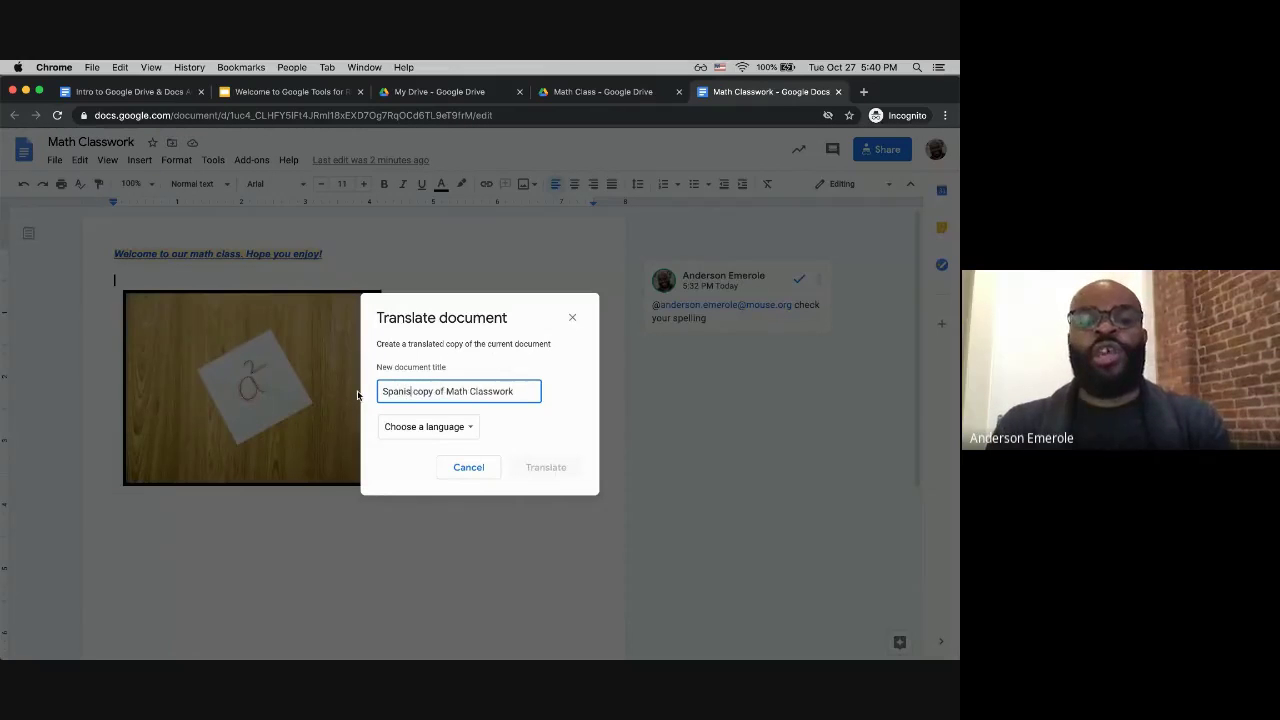
pyautogui.click(433, 429)
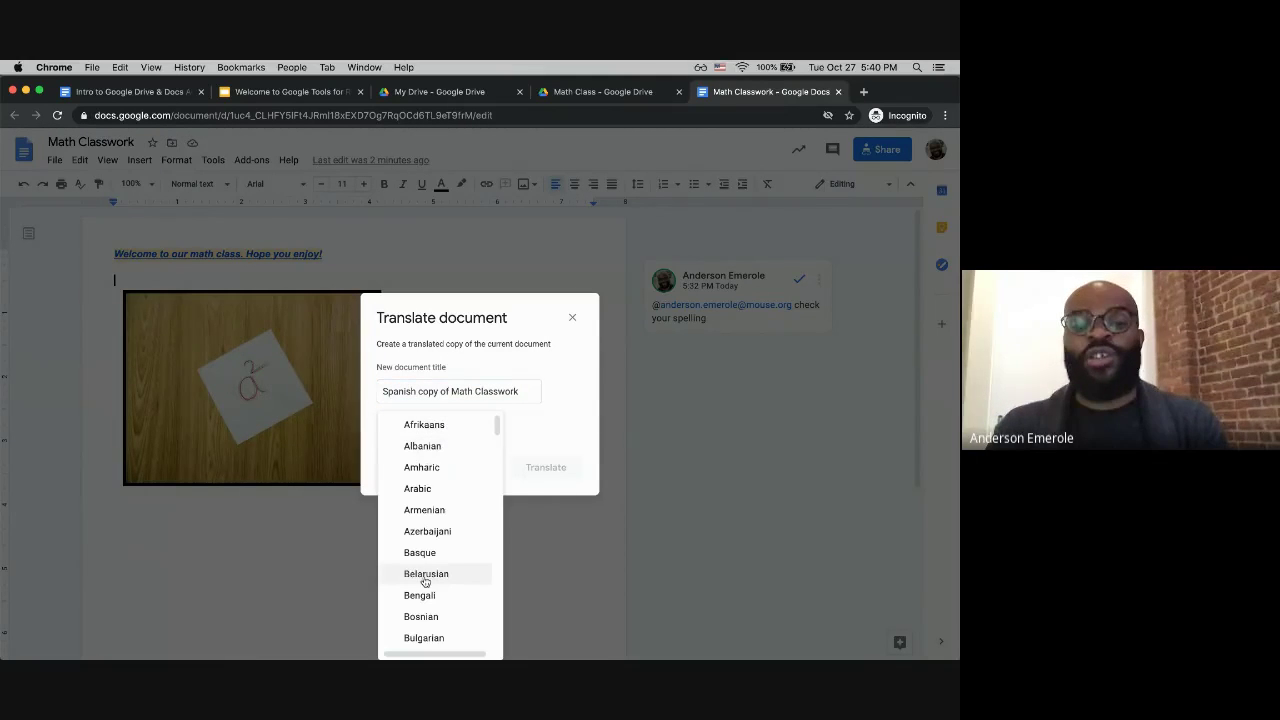
pyautogui.scroll(-15, 427, 580)
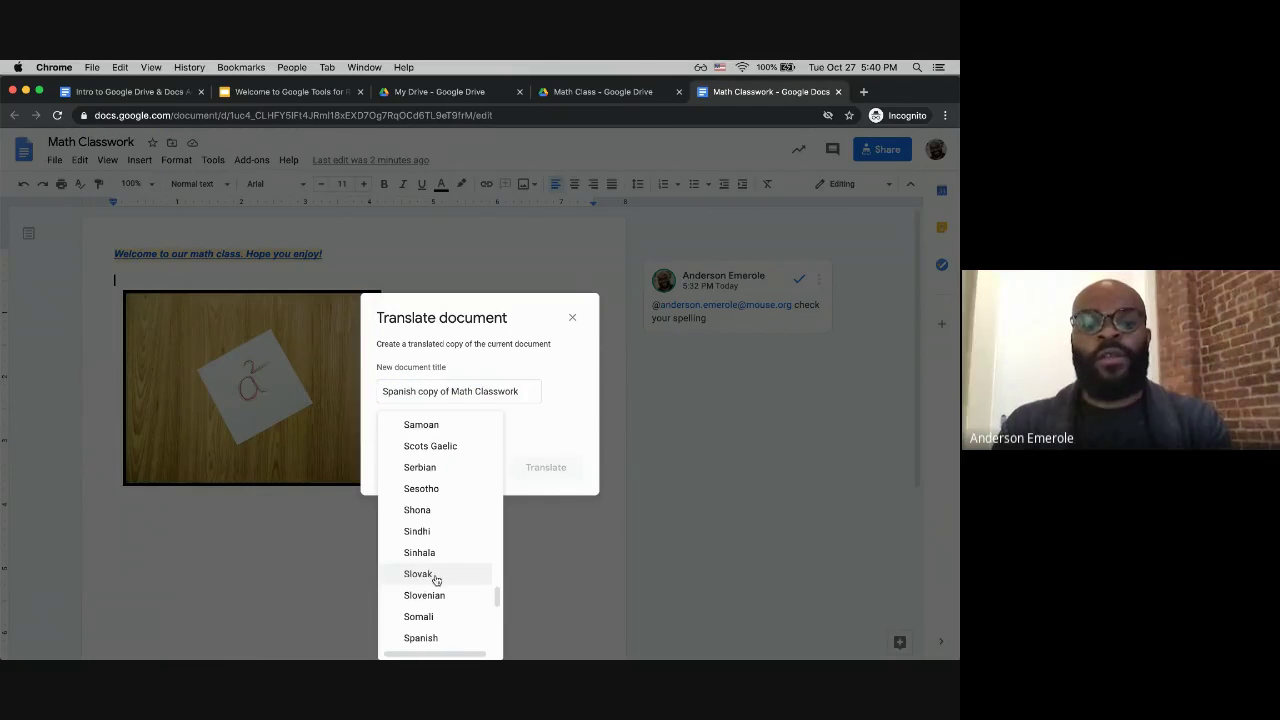
pyautogui.click(420, 637)
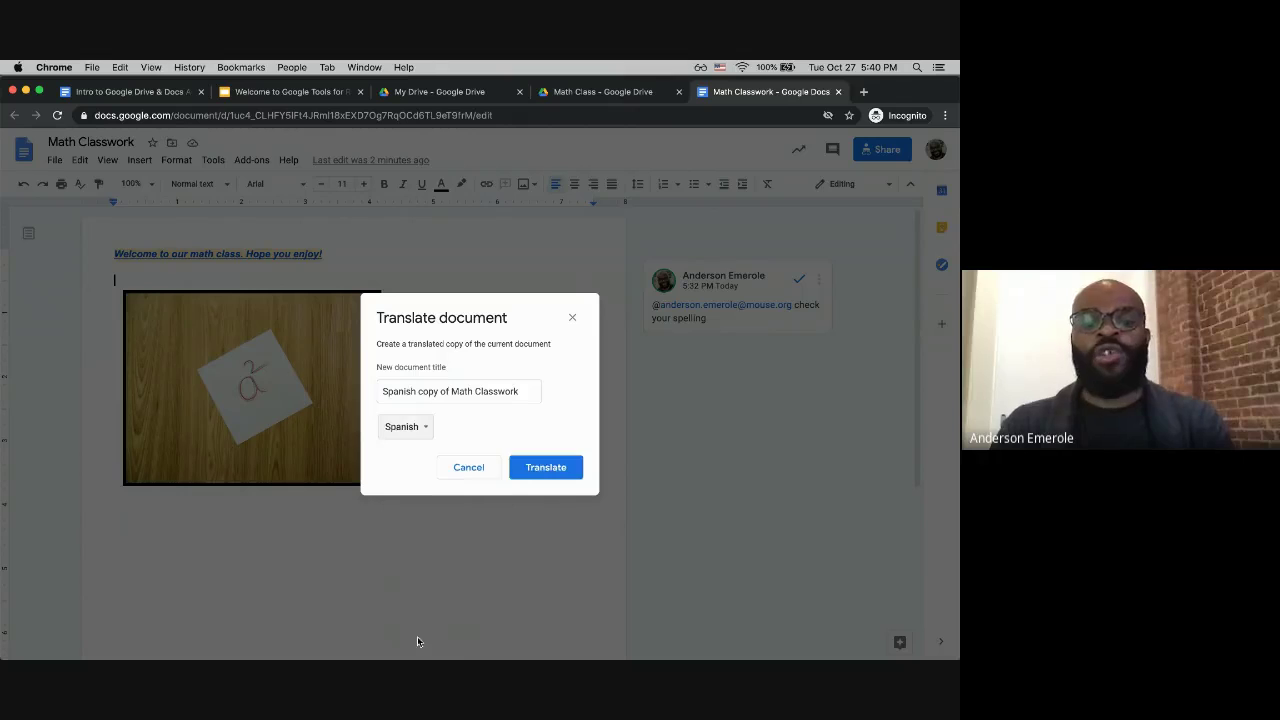
pyautogui.click(545, 467)
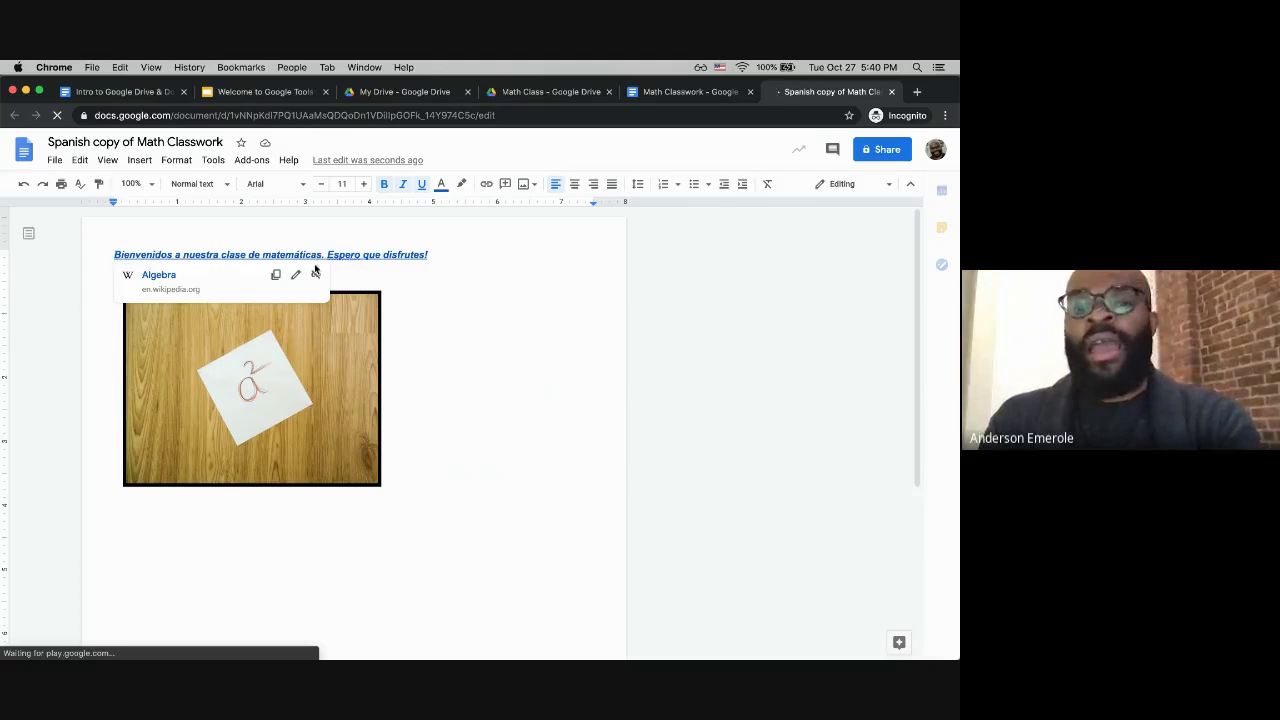
# Step: Dismiss the Algebra link preview and switch to the 'Math Class – Google Drive' tab
pyautogui.click(454, 264)
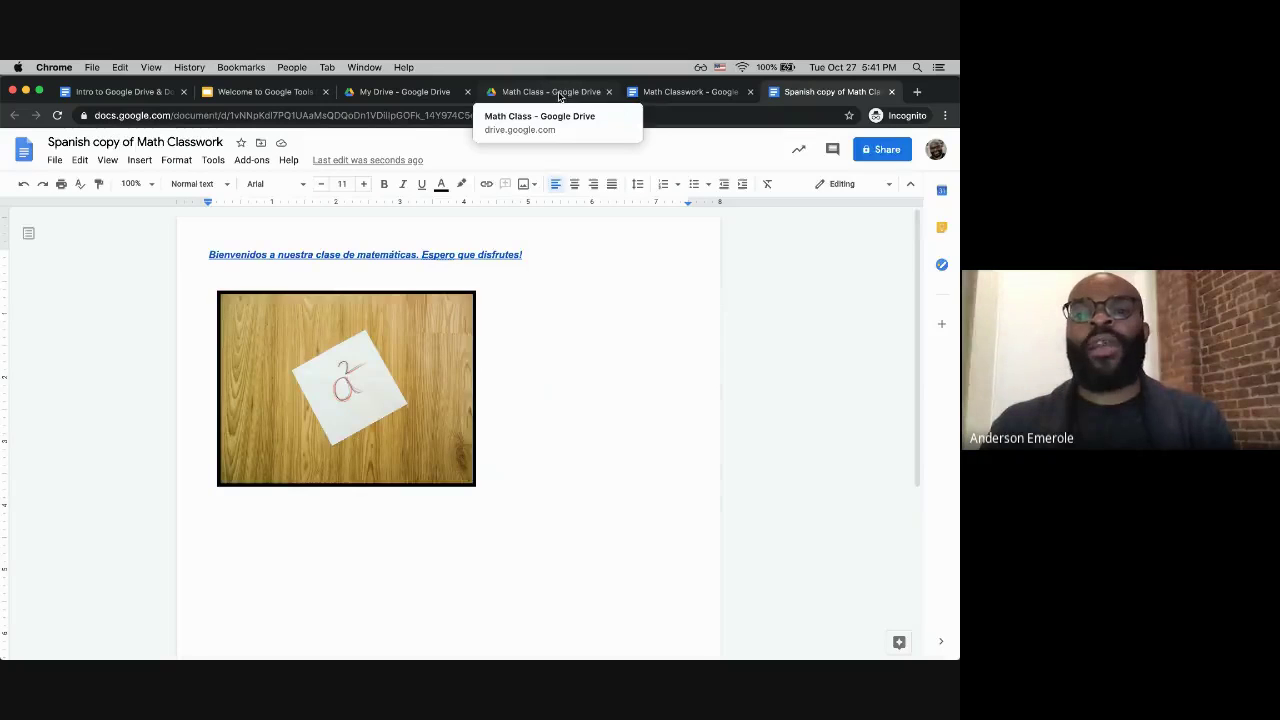
pyautogui.click(561, 93)
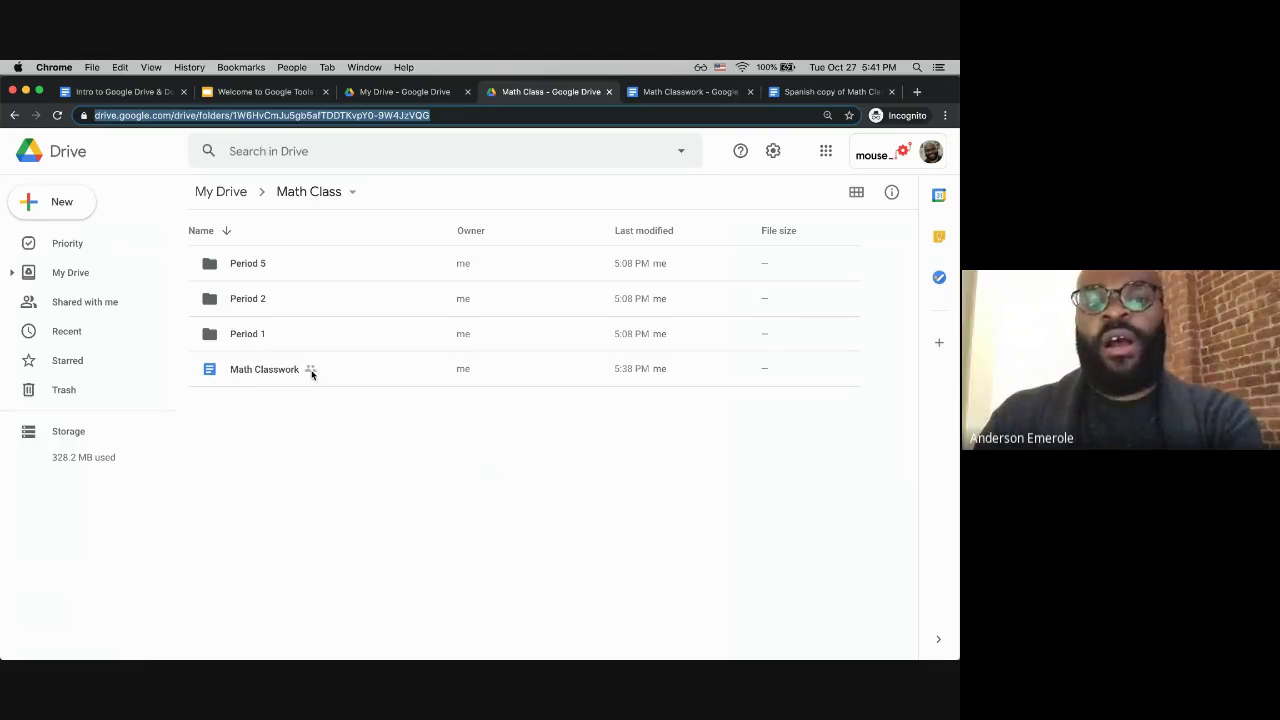
pyautogui.click(646, 94)
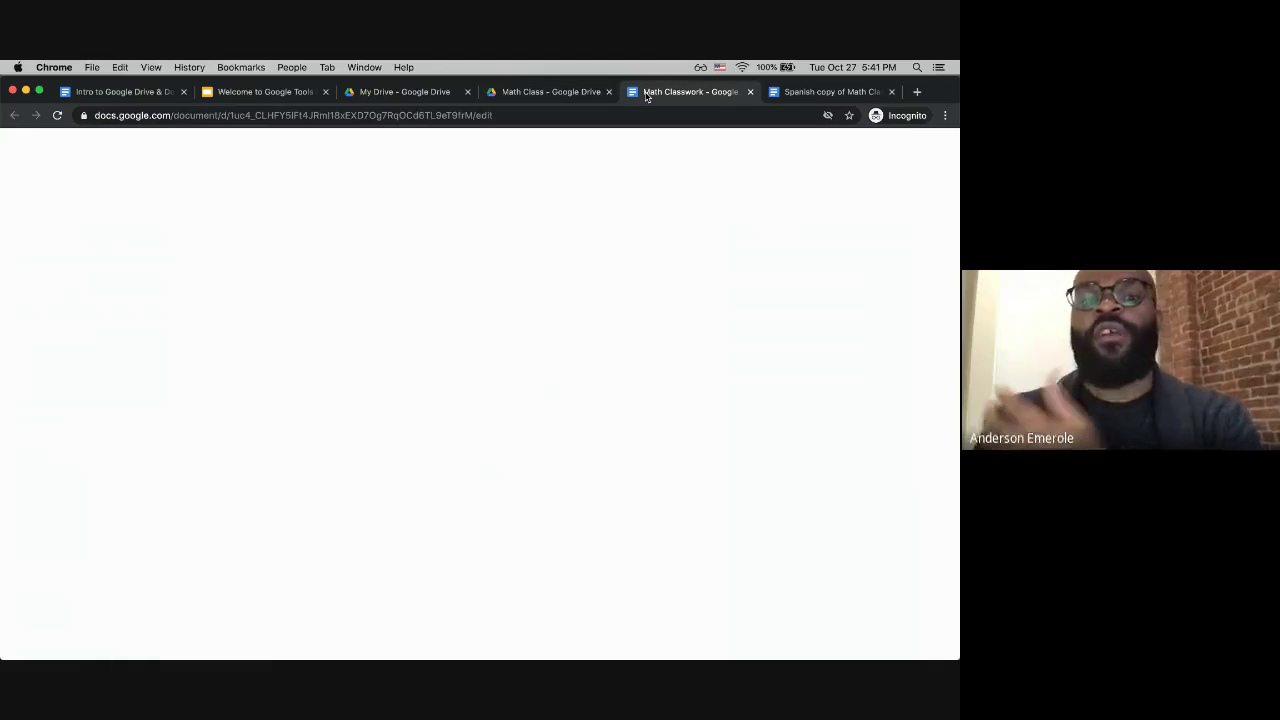
pyautogui.click(563, 100)
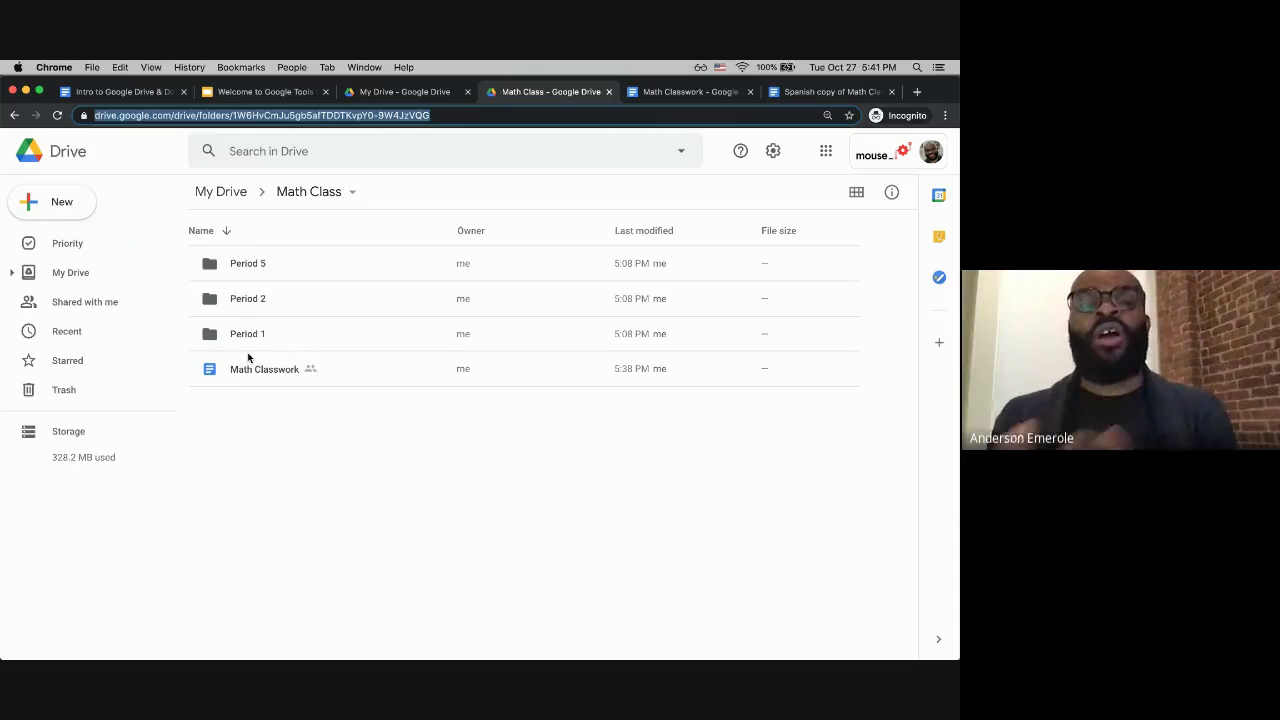
pyautogui.click(246, 338)
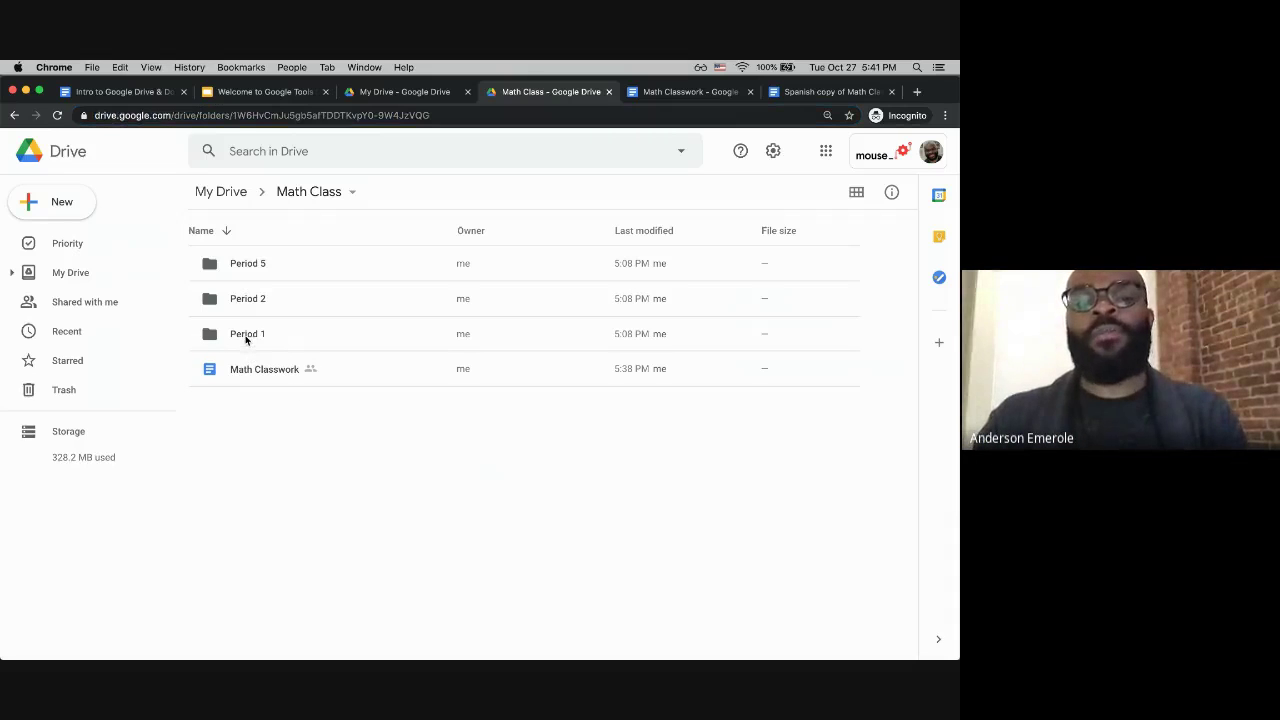
pyautogui.doubleClick(245, 339)
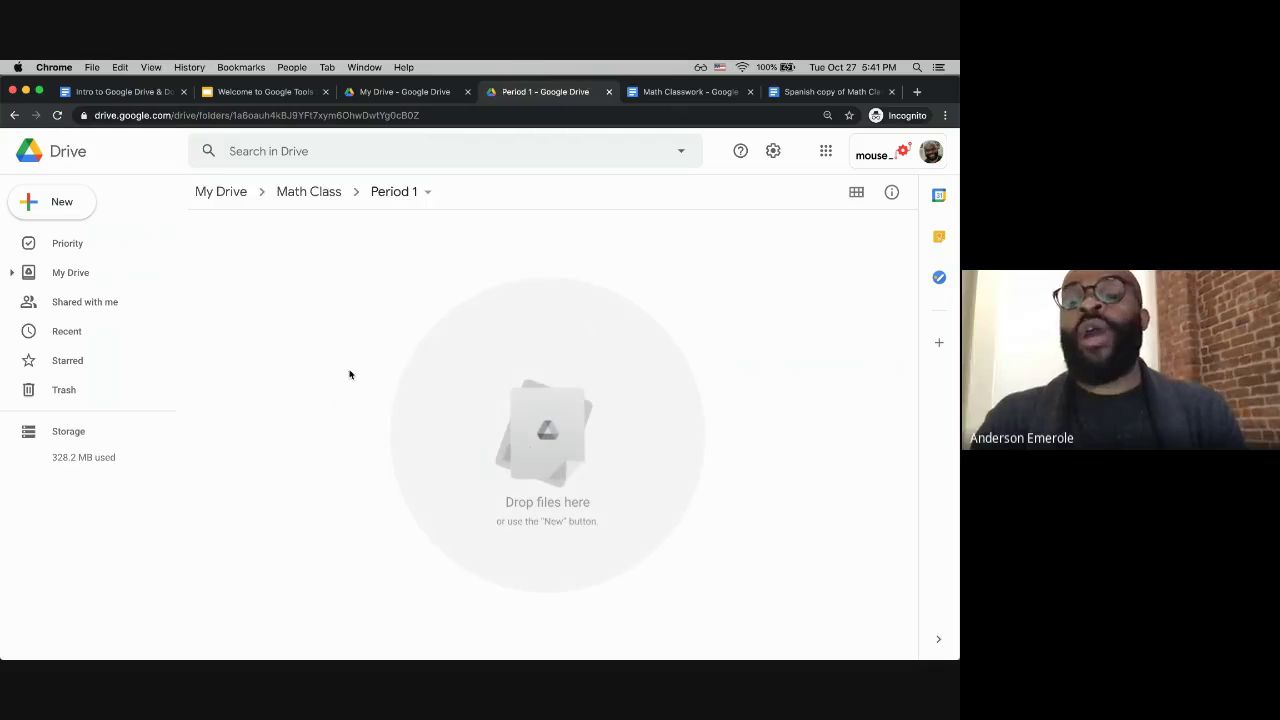
pyautogui.click(310, 191)
pyautogui.click(264, 375)
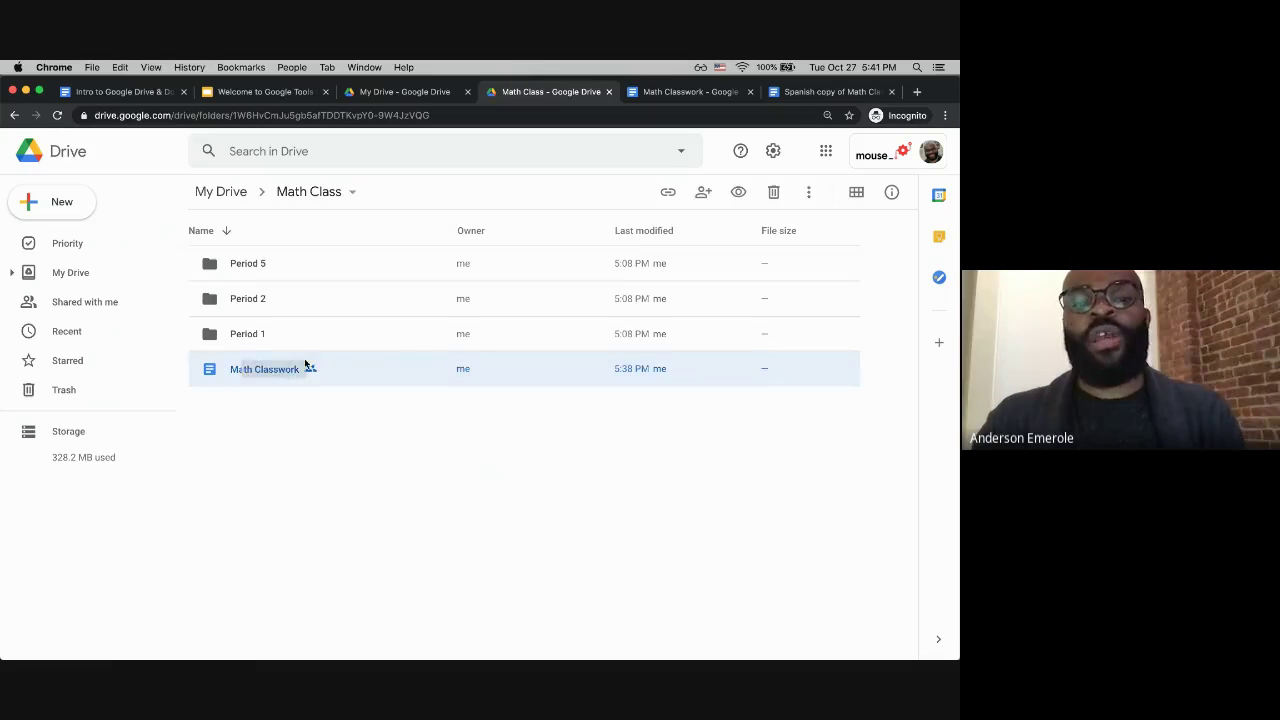
pyautogui.moveTo(254, 369); pyautogui.dragTo(278, 343)
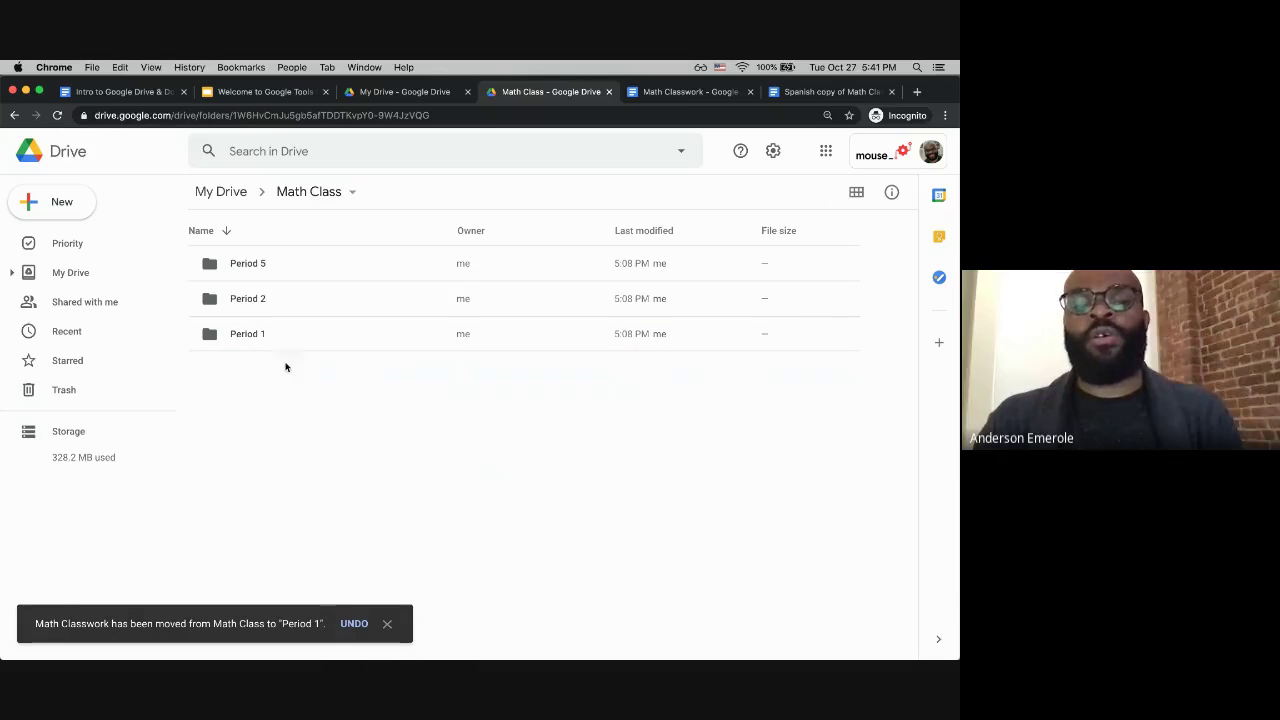
pyautogui.doubleClick(252, 338)
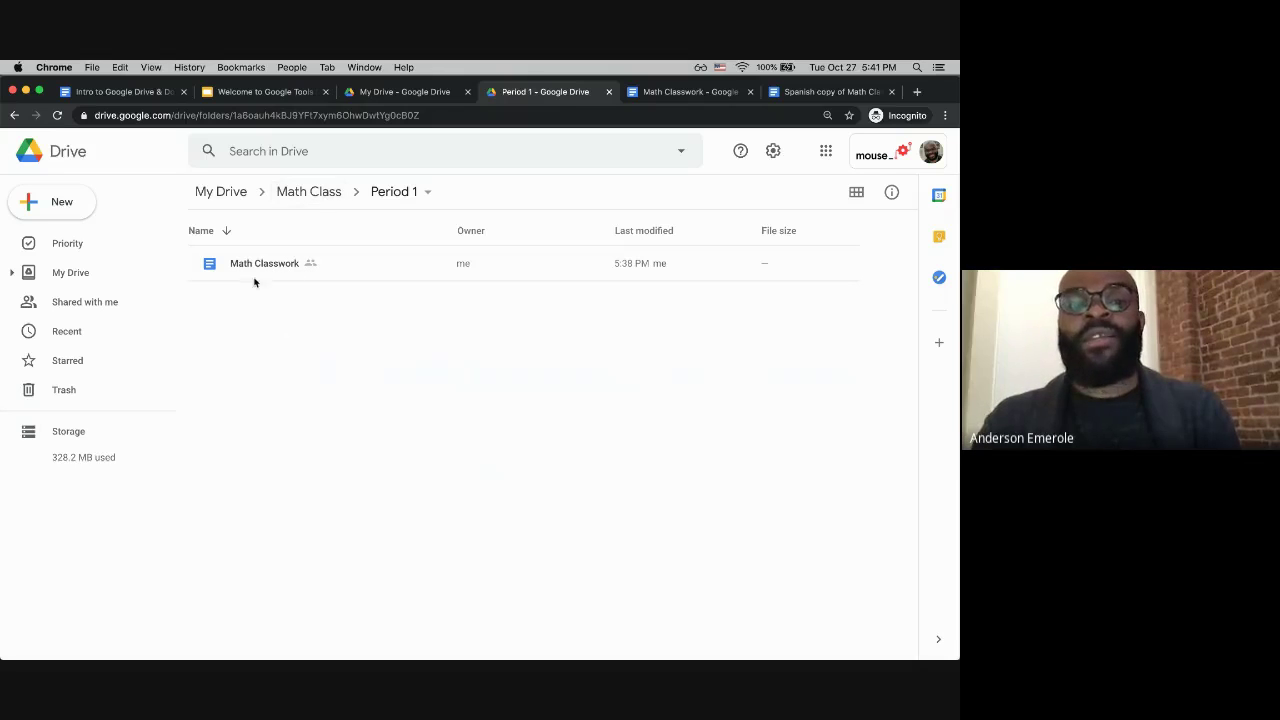
pyautogui.moveTo(247, 266); pyautogui.dragTo(315, 200)
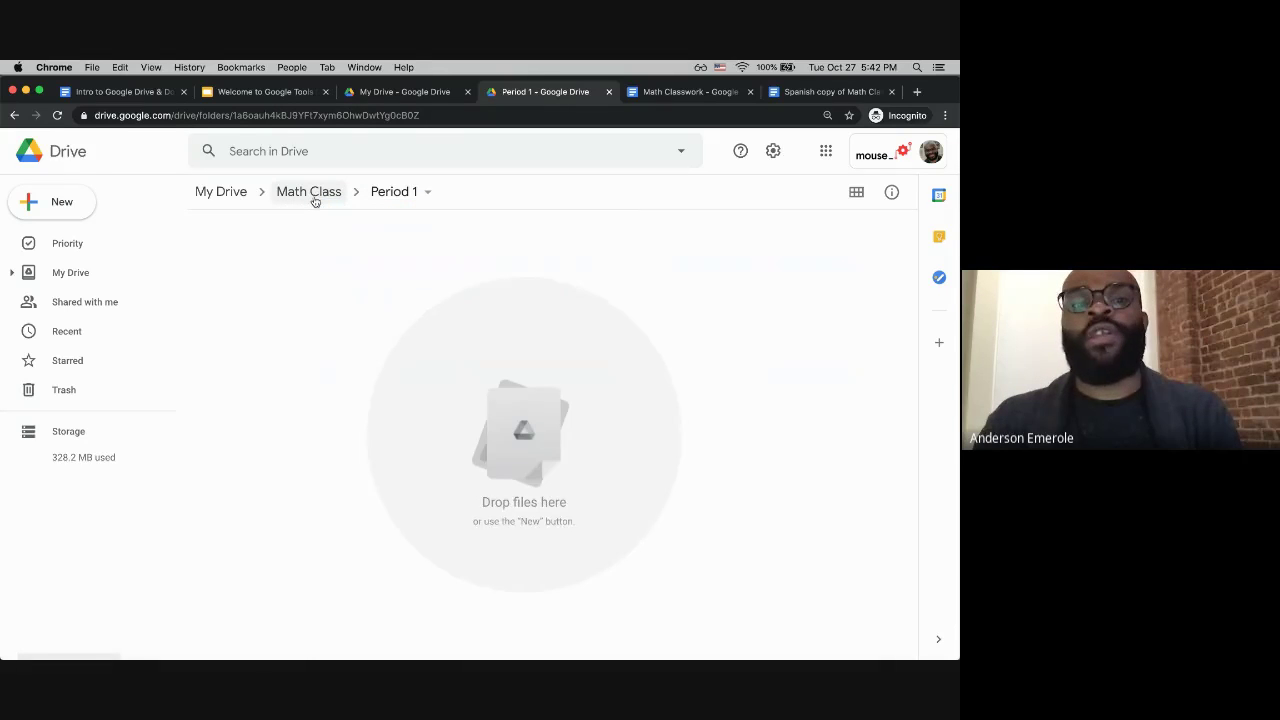
pyautogui.click(315, 200)
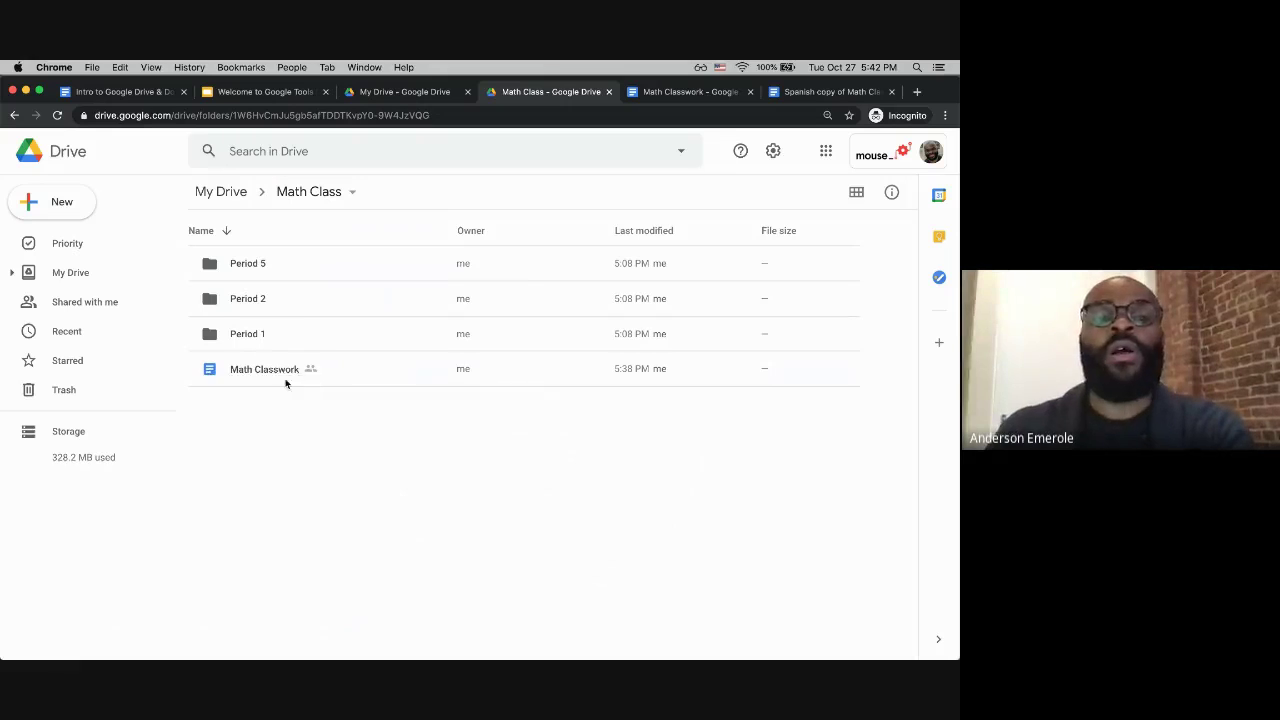
# Step: Drag Math Classwork into Period 1, nest Period 1 inside Period 2, and open Period 2 › Period 1
pyautogui.moveTo(266, 372); pyautogui.dragTo(268, 344)
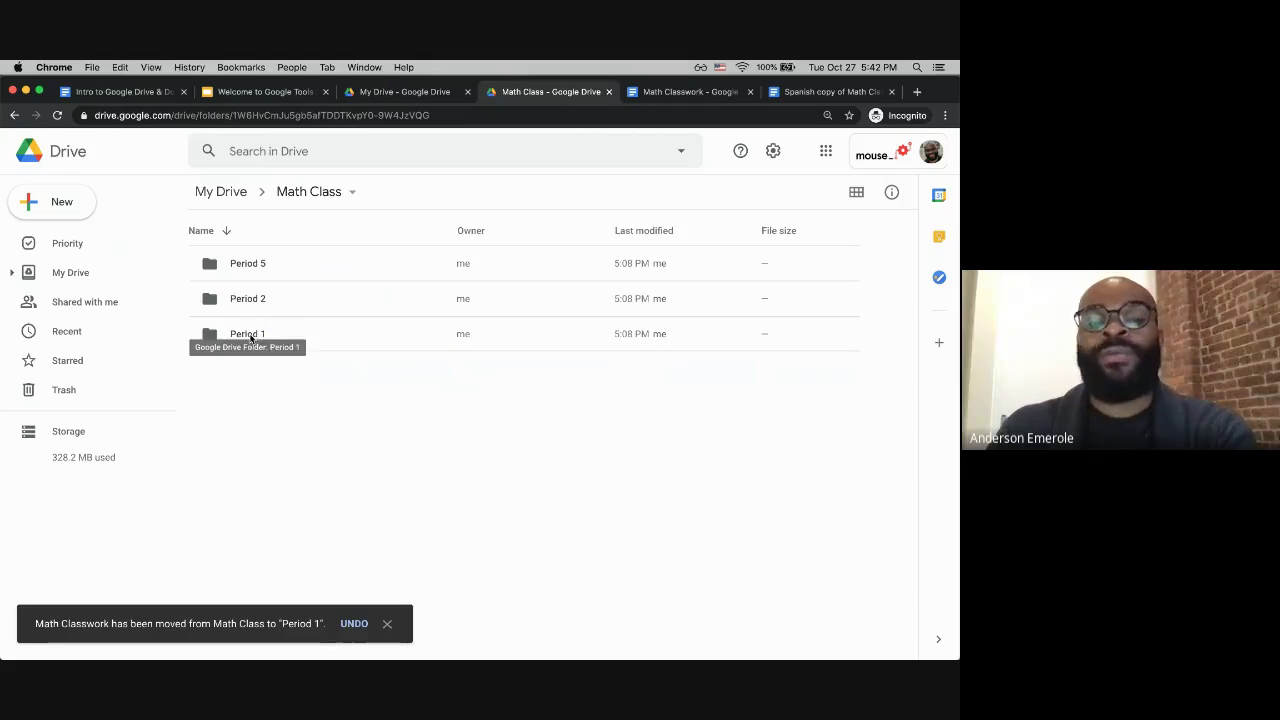
pyautogui.moveTo(252, 337); pyautogui.dragTo(284, 305)
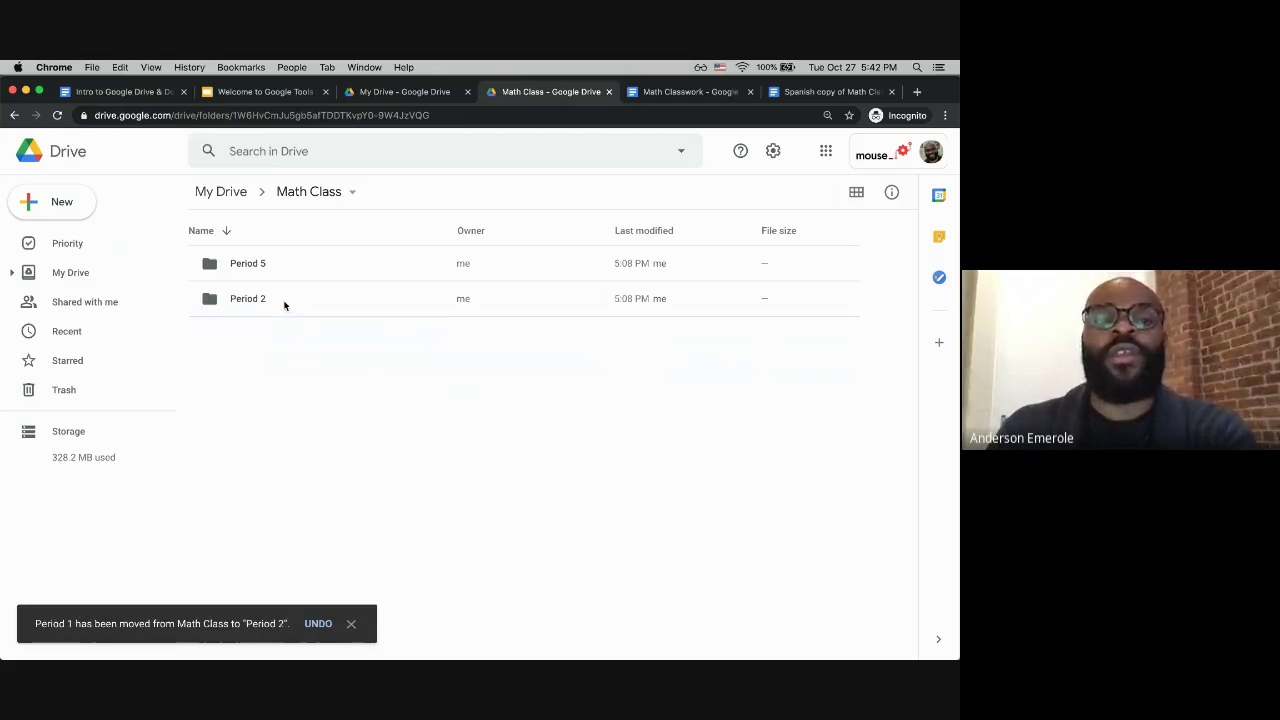
pyautogui.doubleClick(266, 302)
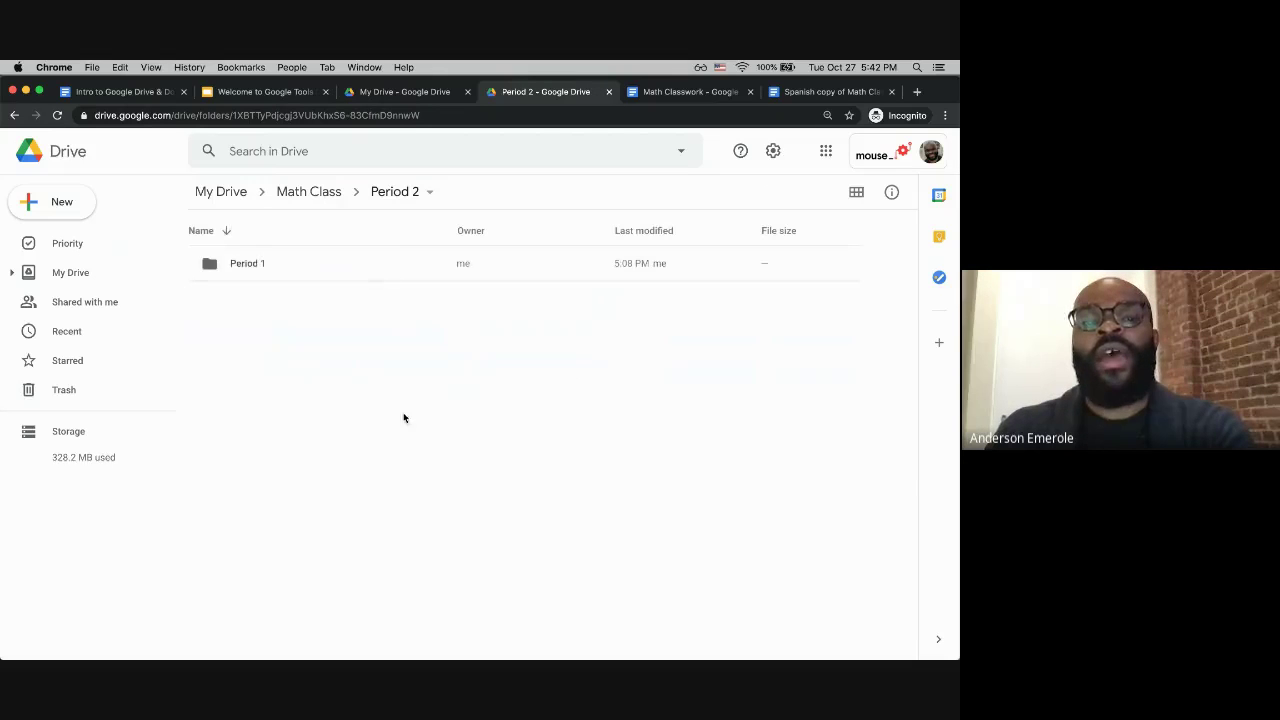
pyautogui.click(245, 270)
pyautogui.doubleClick(245, 270)
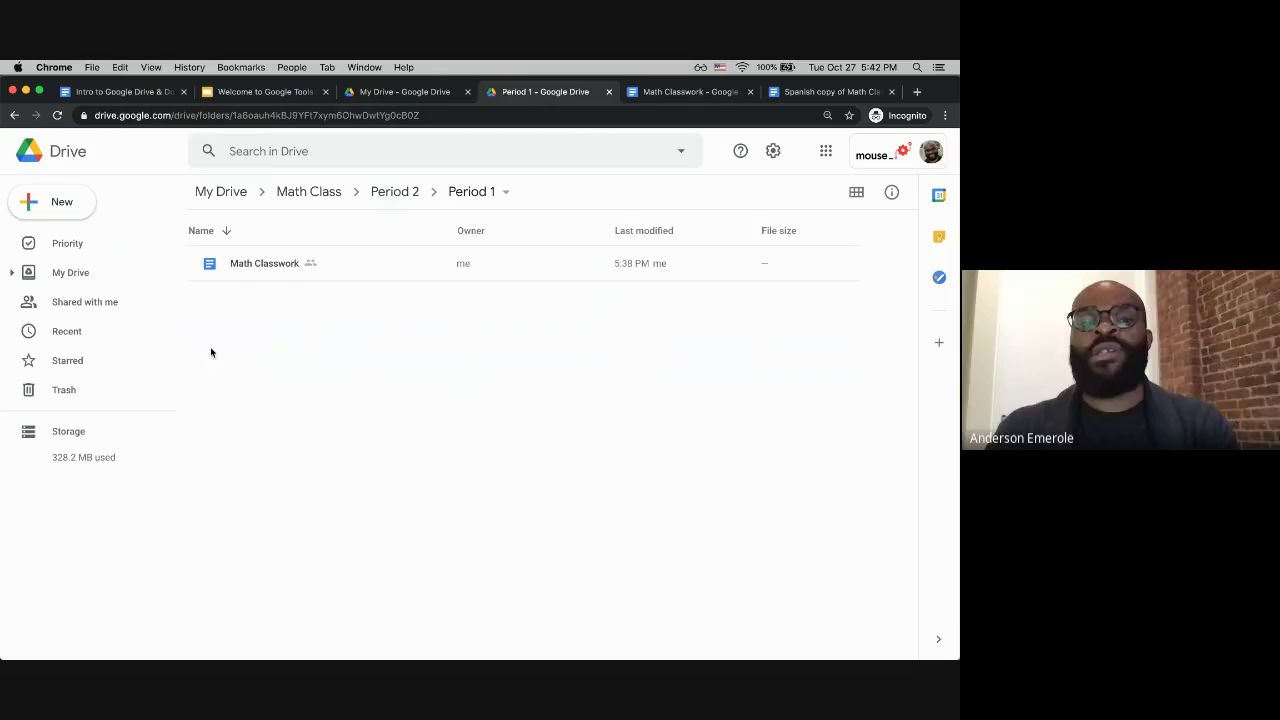
# Step: Move Math Classwork from Period 1 up into Period 2 with Move to, then view Period 2
pyautogui.rightClick(265, 268)
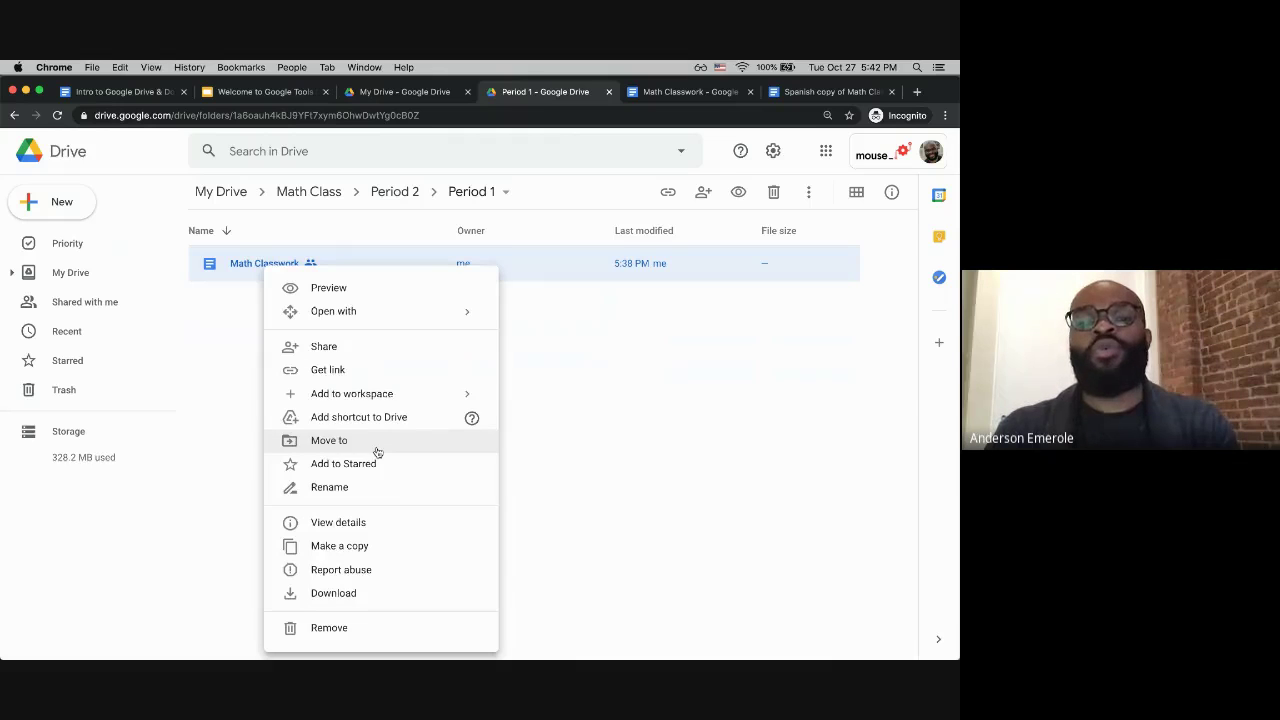
pyautogui.click(376, 446)
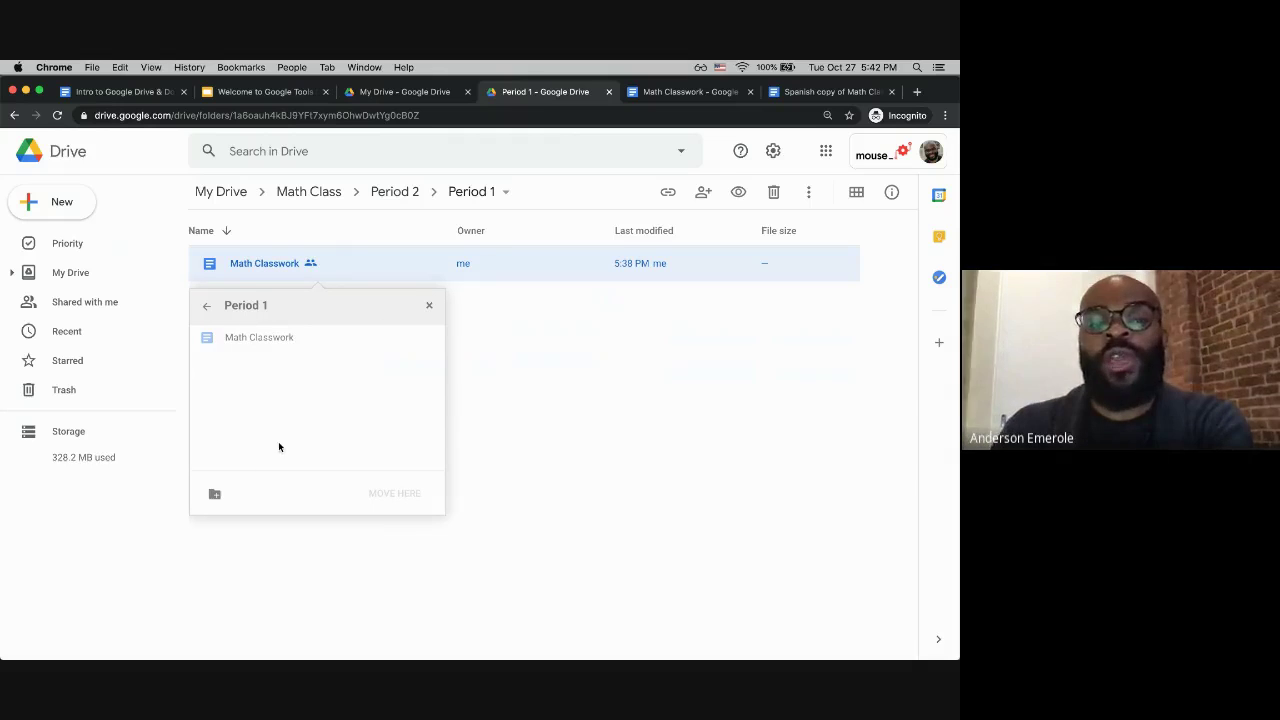
pyautogui.click(207, 312)
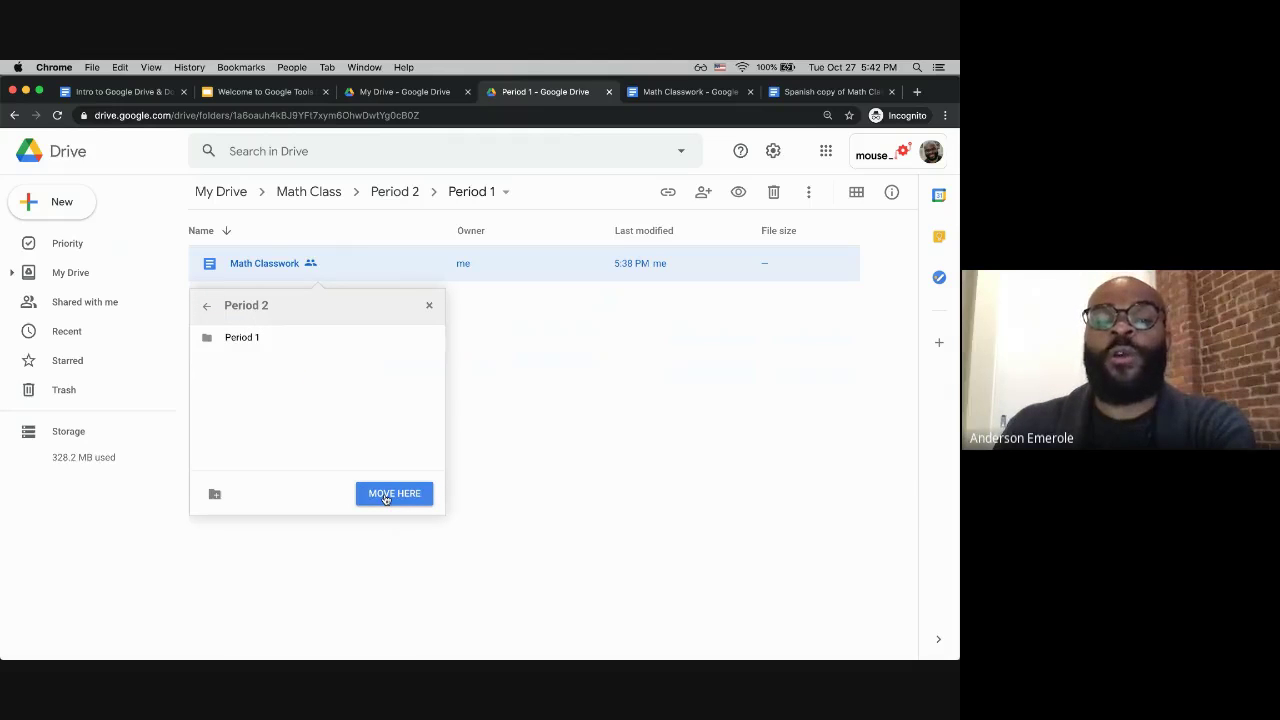
pyautogui.click(386, 497)
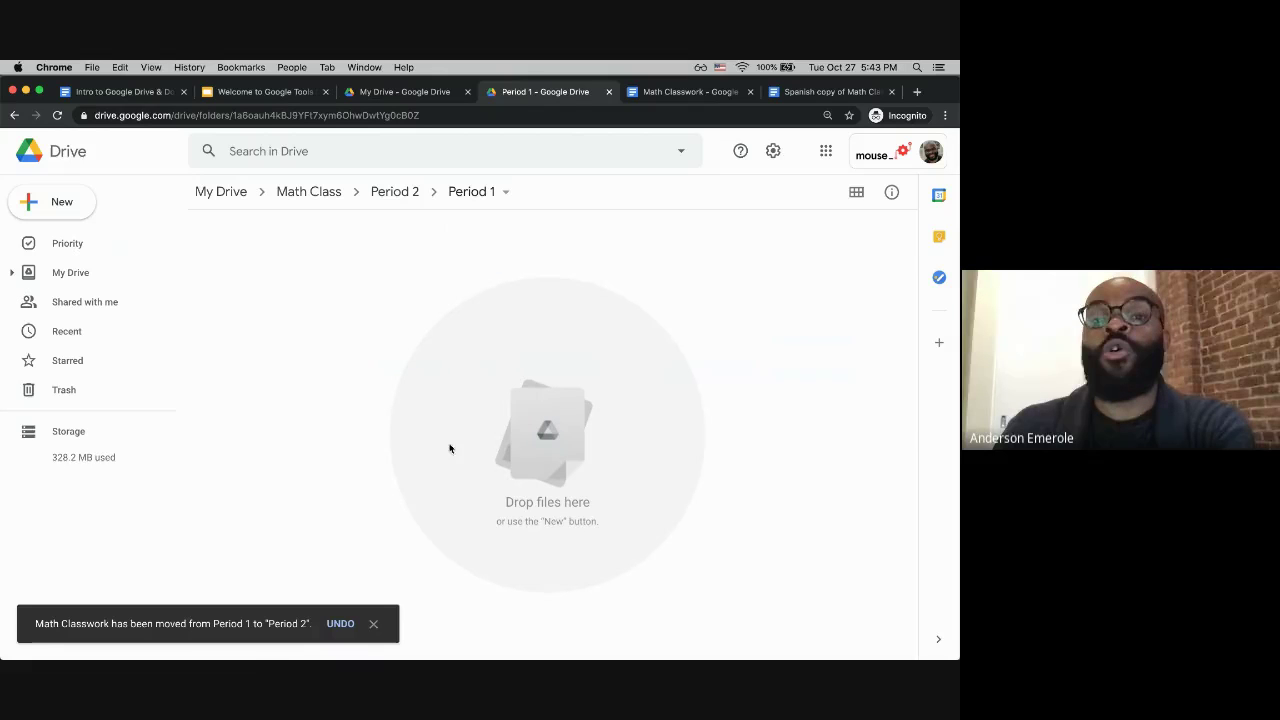
pyautogui.click(400, 191)
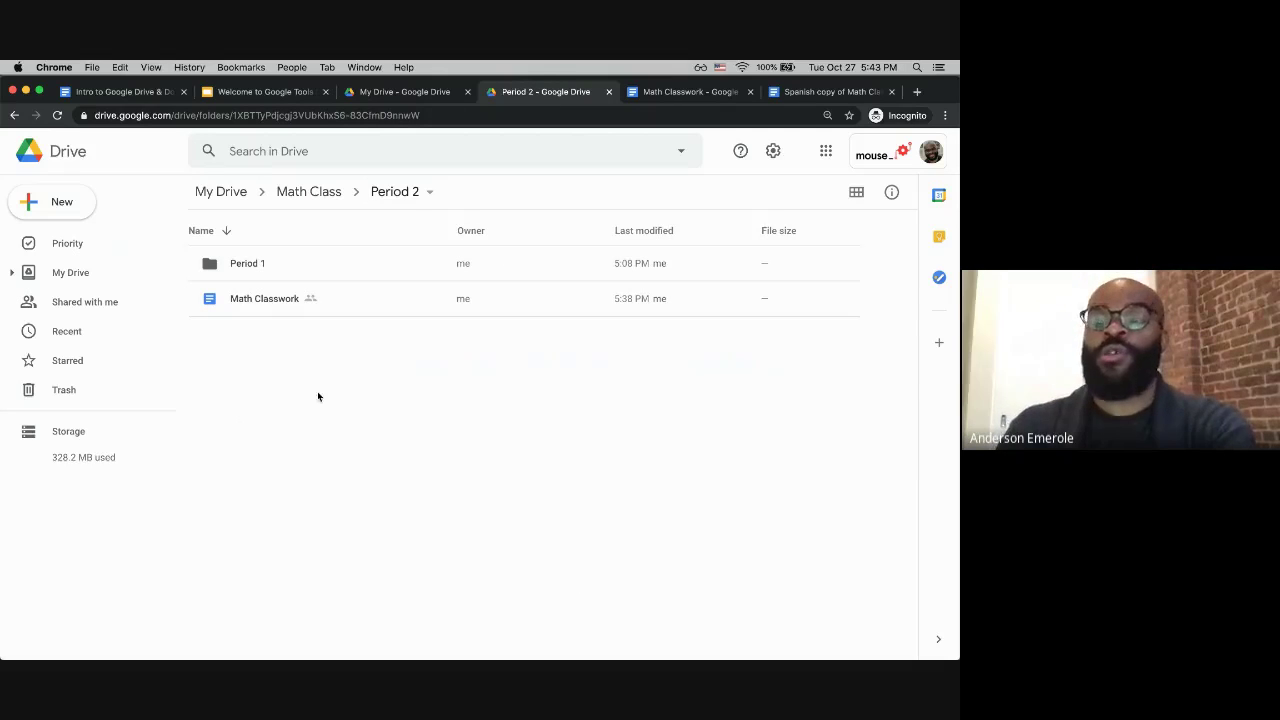
pyautogui.rightClick(257, 300)
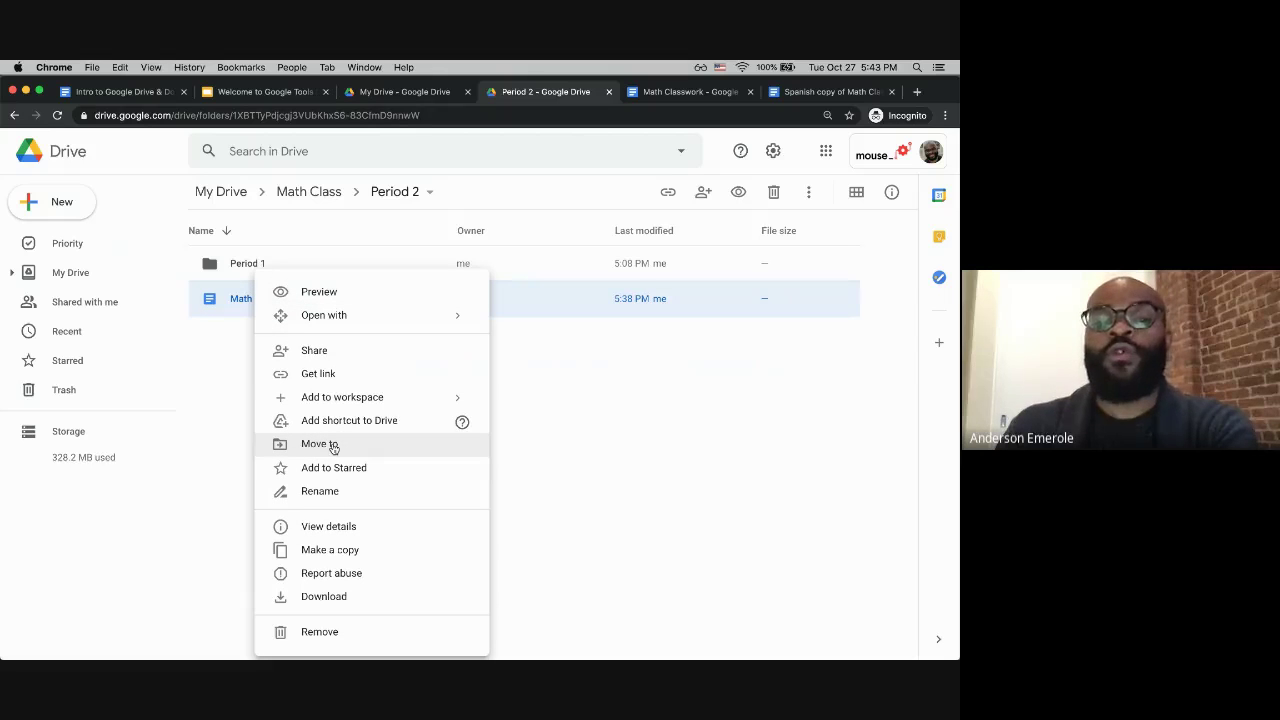
pyautogui.click(561, 420)
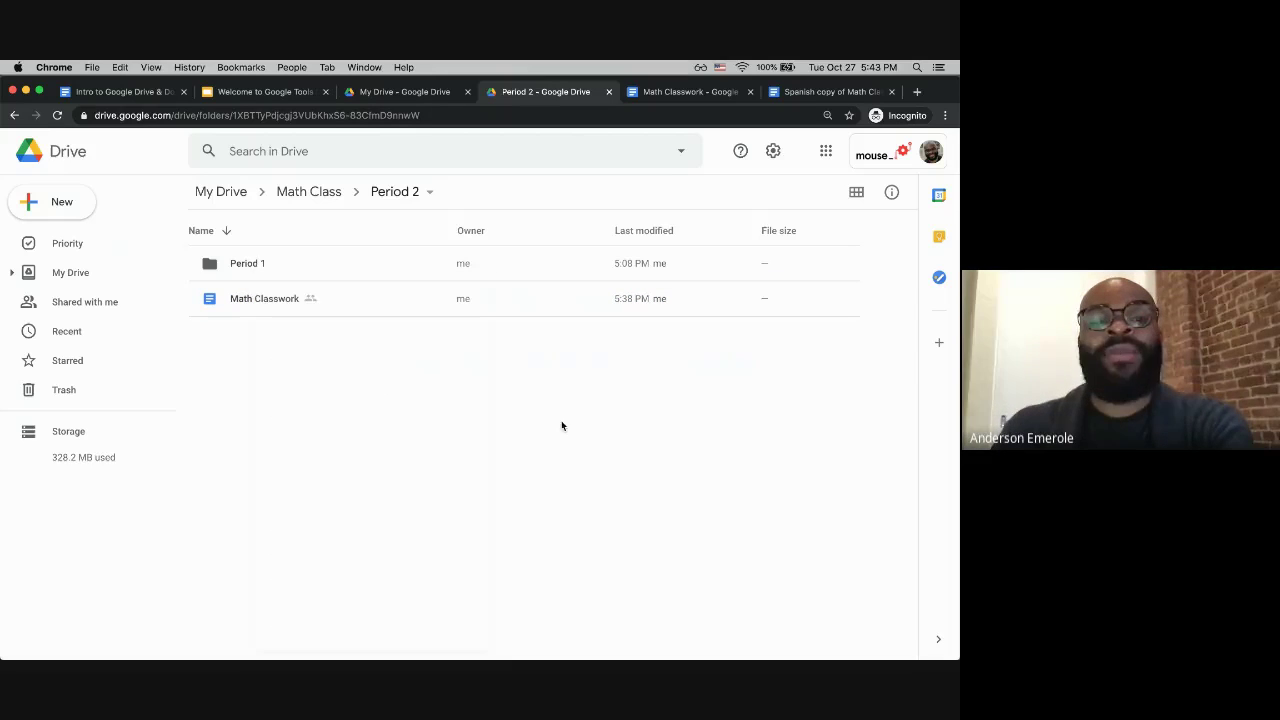
# Step: Move the Period 1 folder out of Period 2 into Math Class, then return to the Math Classwork doc
pyautogui.click(243, 265)
pyautogui.rightClick(243, 265)
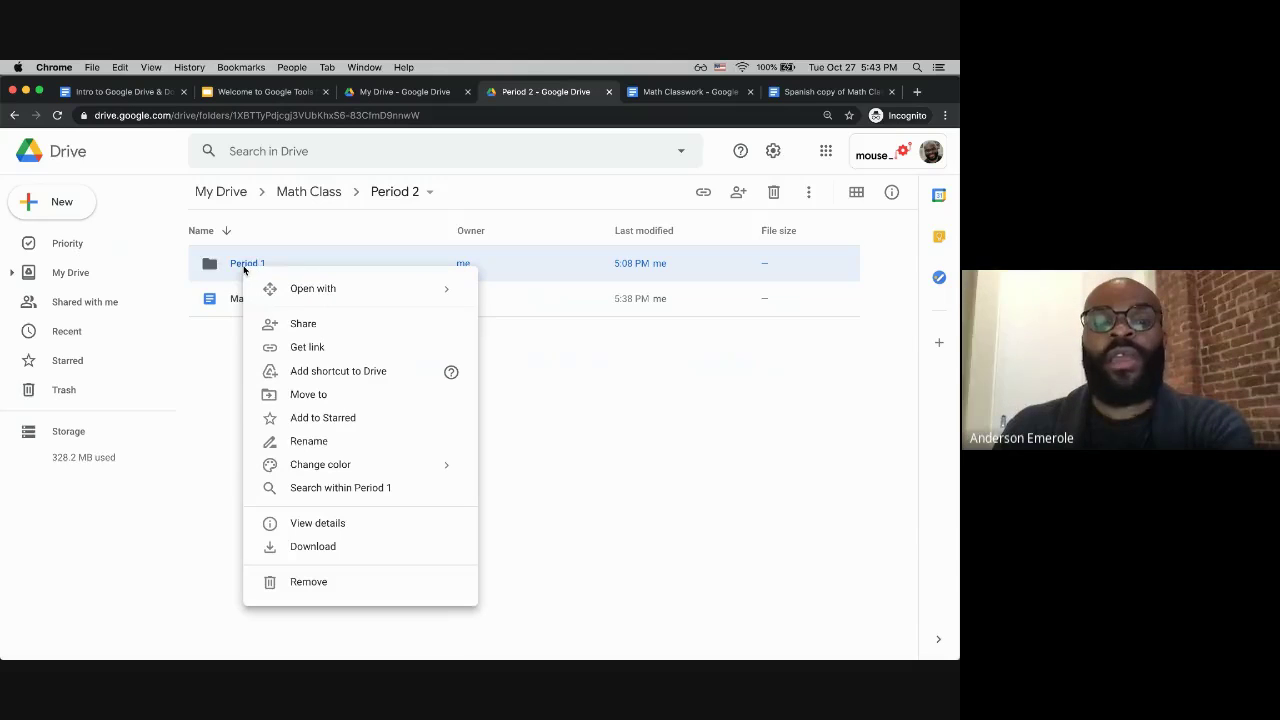
pyautogui.click(318, 395)
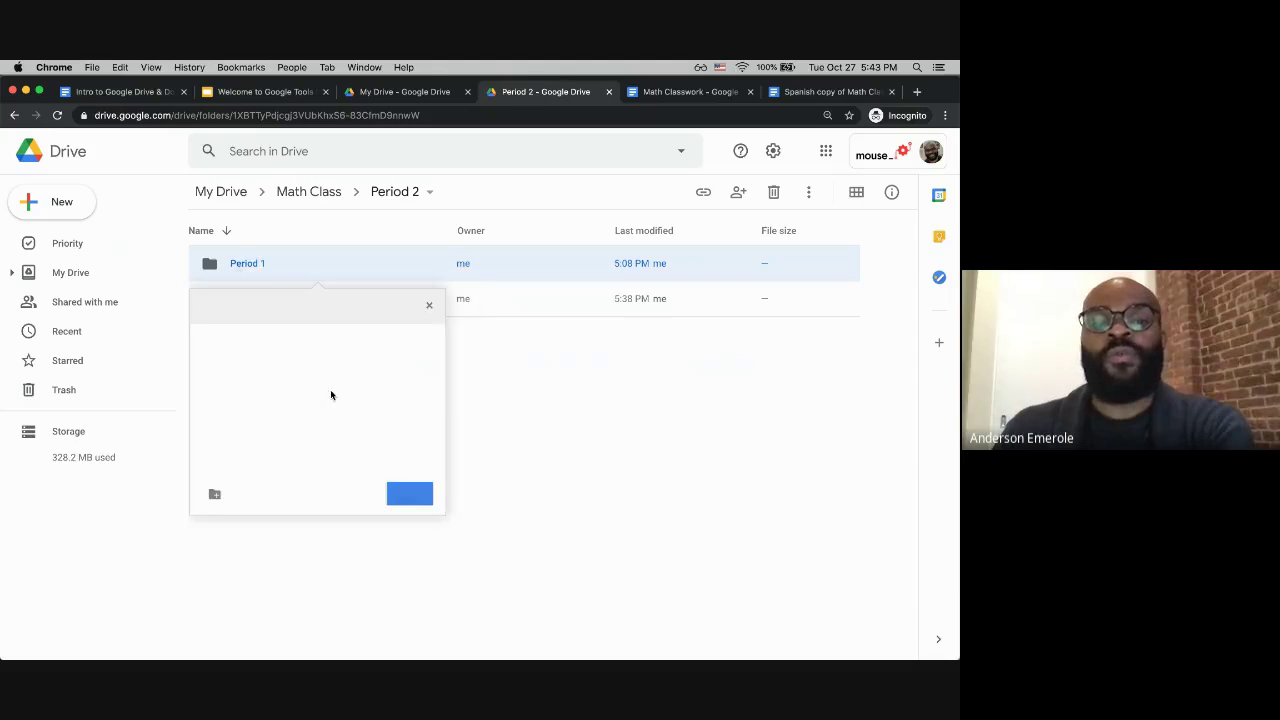
pyautogui.click(205, 307)
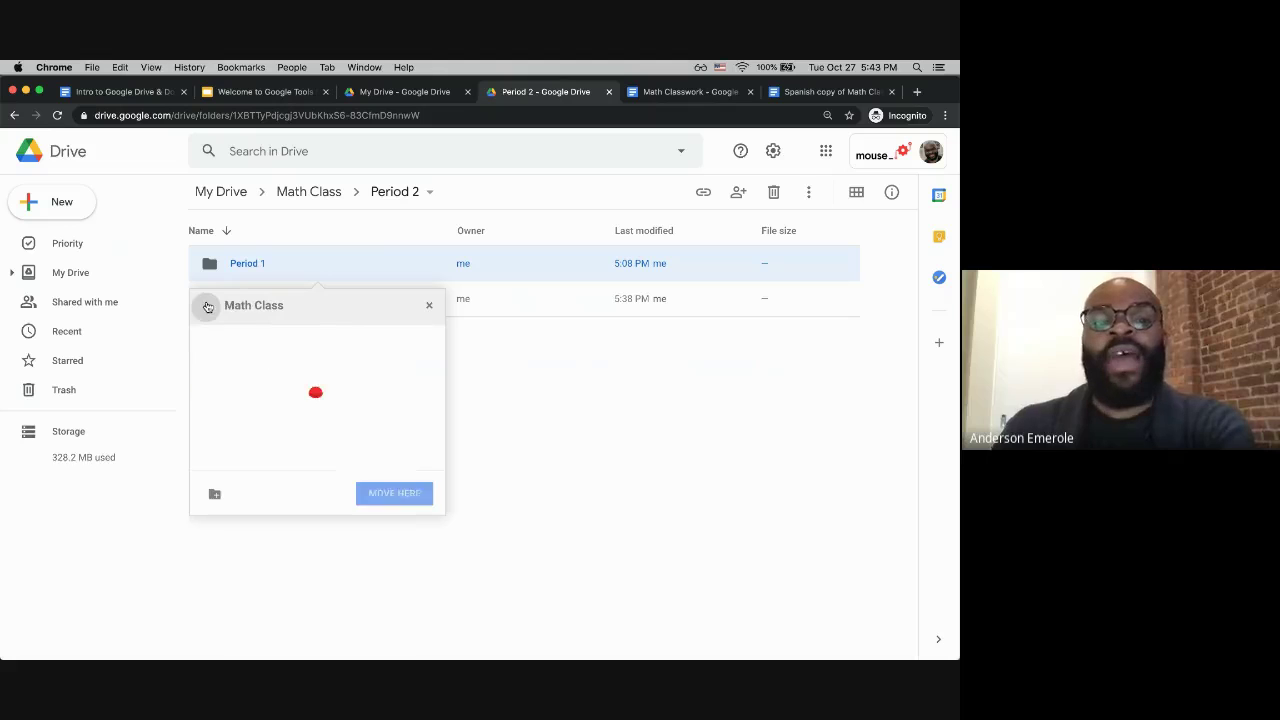
pyautogui.click(368, 491)
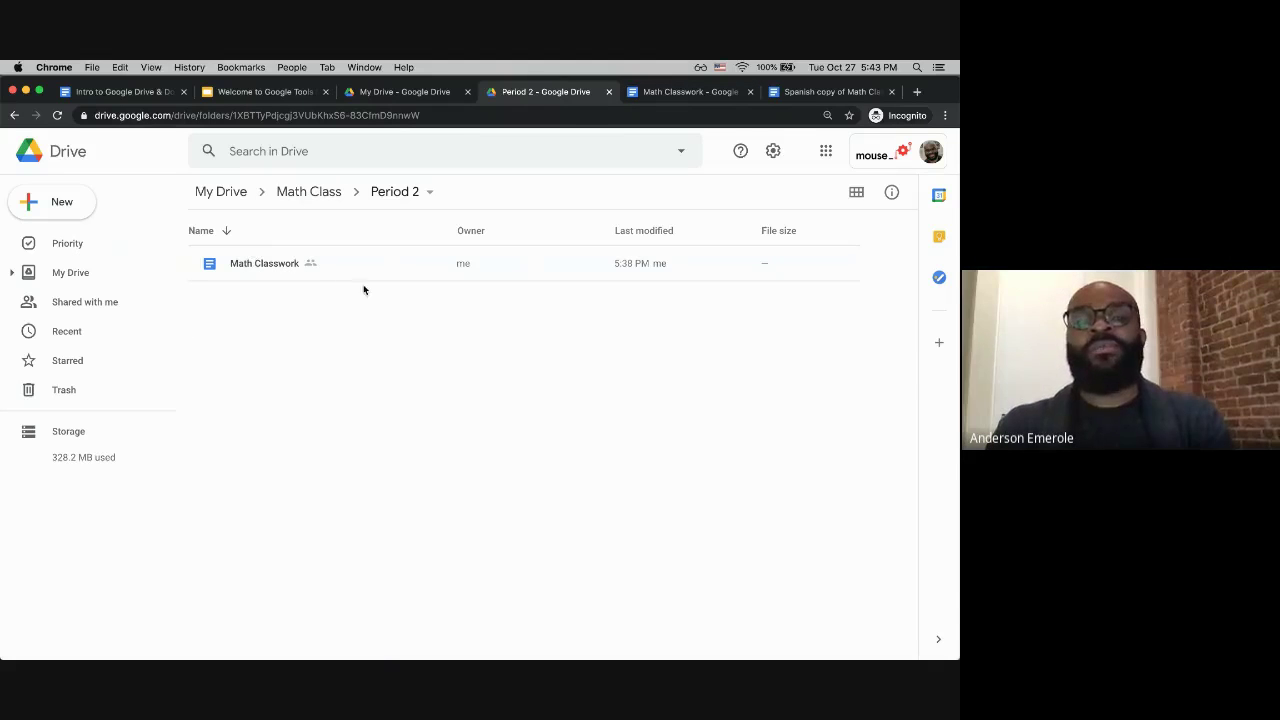
pyautogui.click(662, 92)
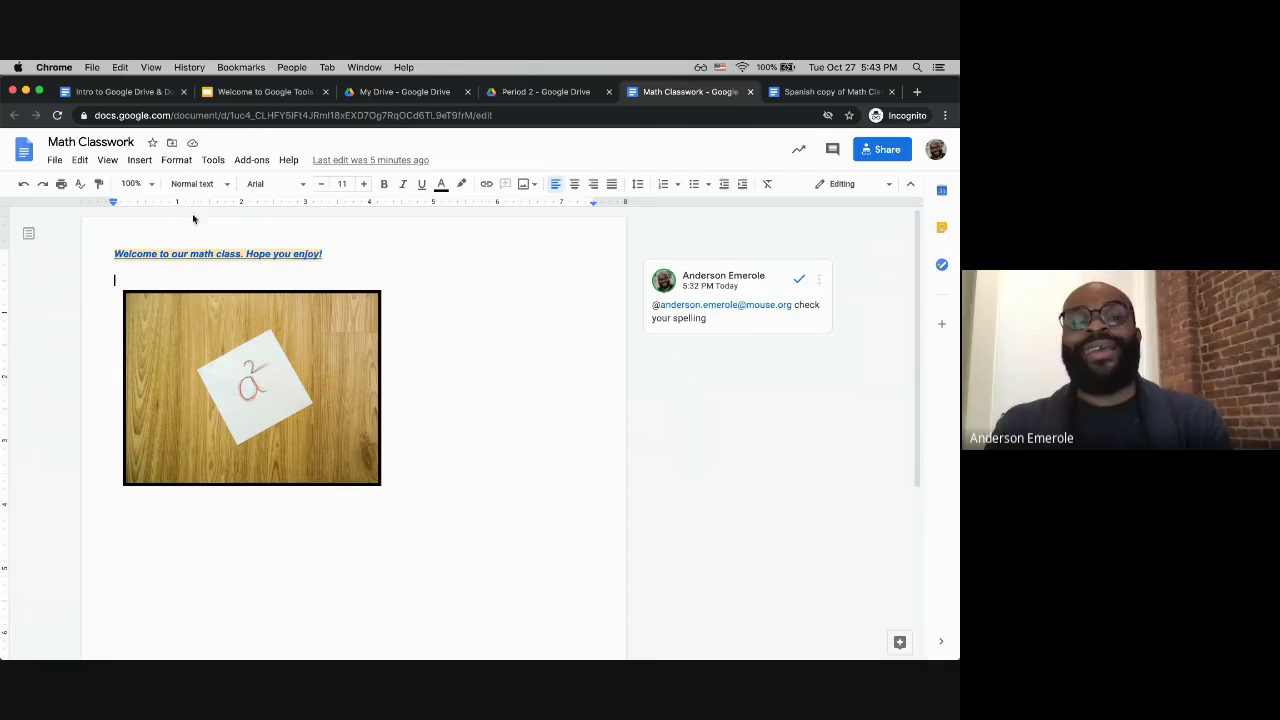
# Step: From the document title's folder icon, move Math Classwork into Period 1, then return to Drive
pyautogui.click(172, 146)
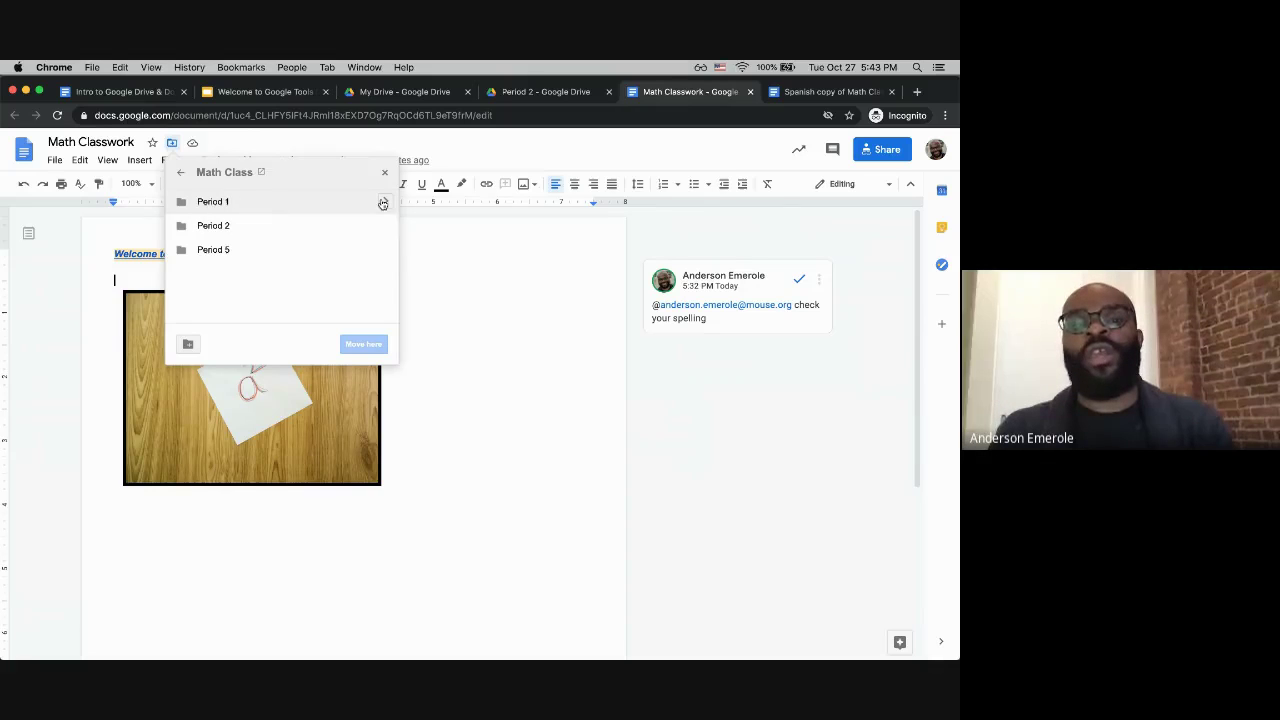
pyautogui.click(214, 206)
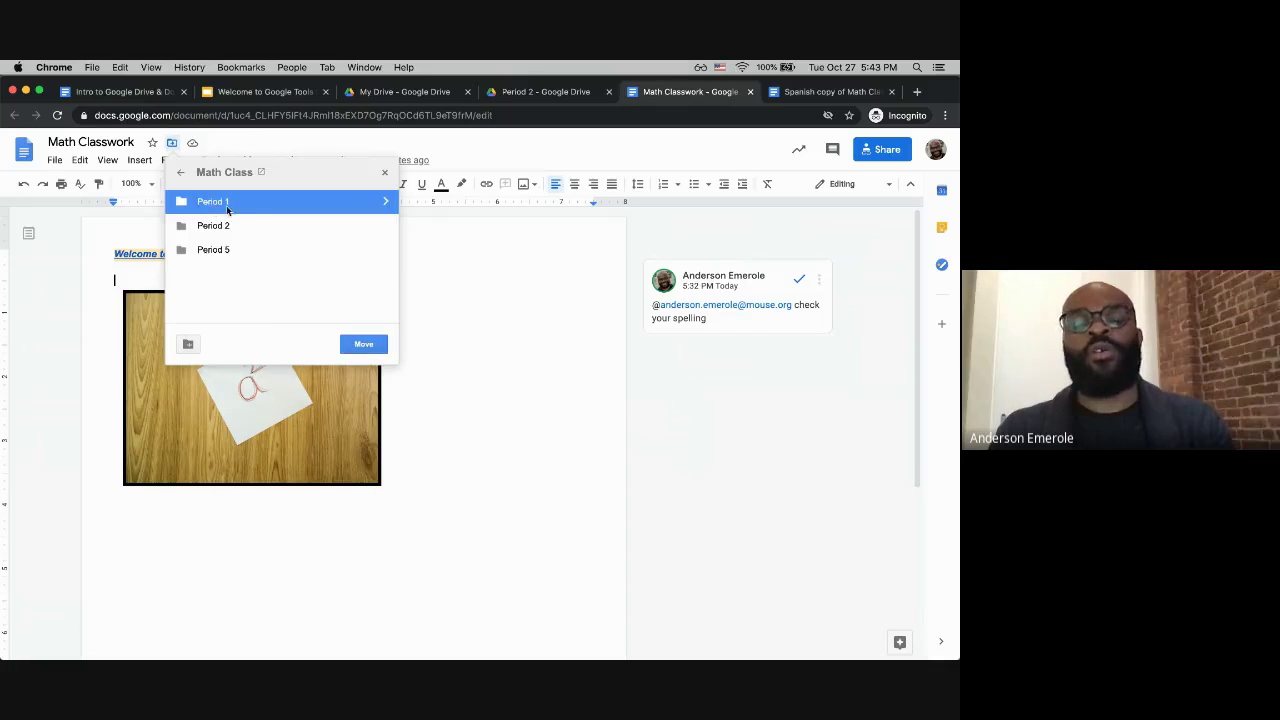
pyautogui.click(385, 201)
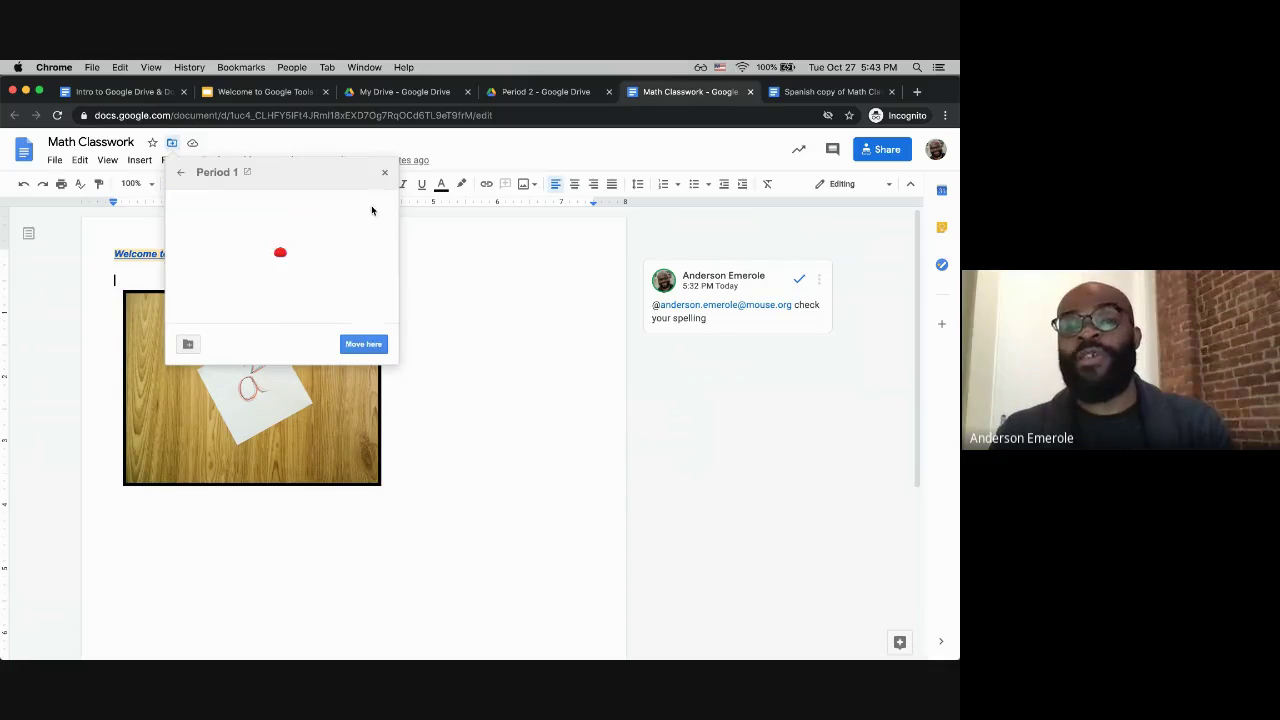
pyautogui.click(362, 344)
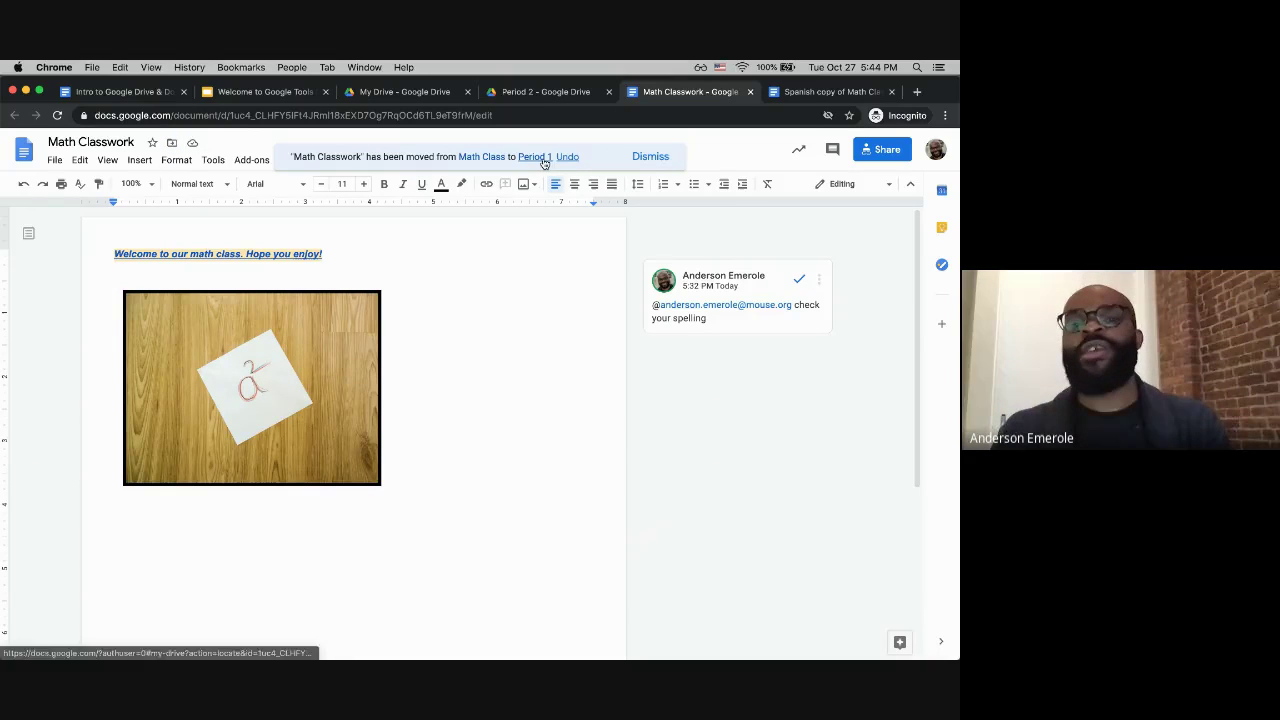
pyautogui.click(550, 92)
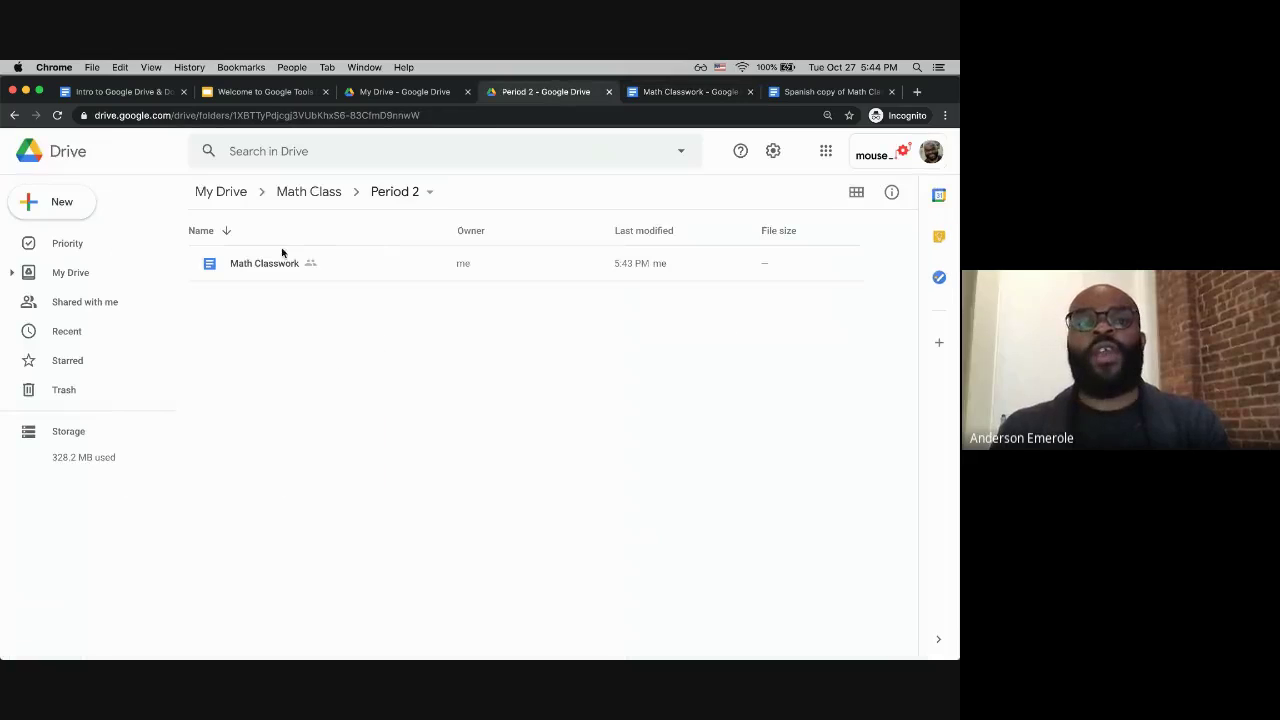
# Step: Go to the Math Class folder and open its Period 1 folder
pyautogui.click(324, 194)
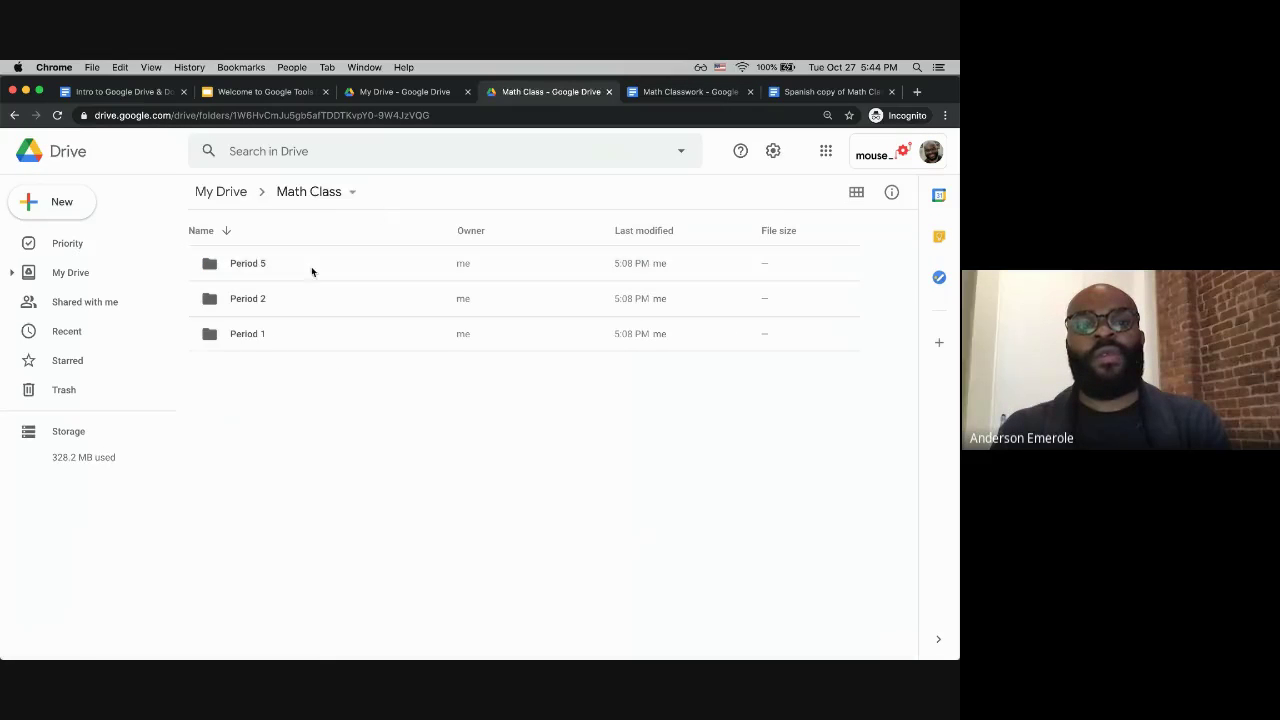
pyautogui.doubleClick(271, 336)
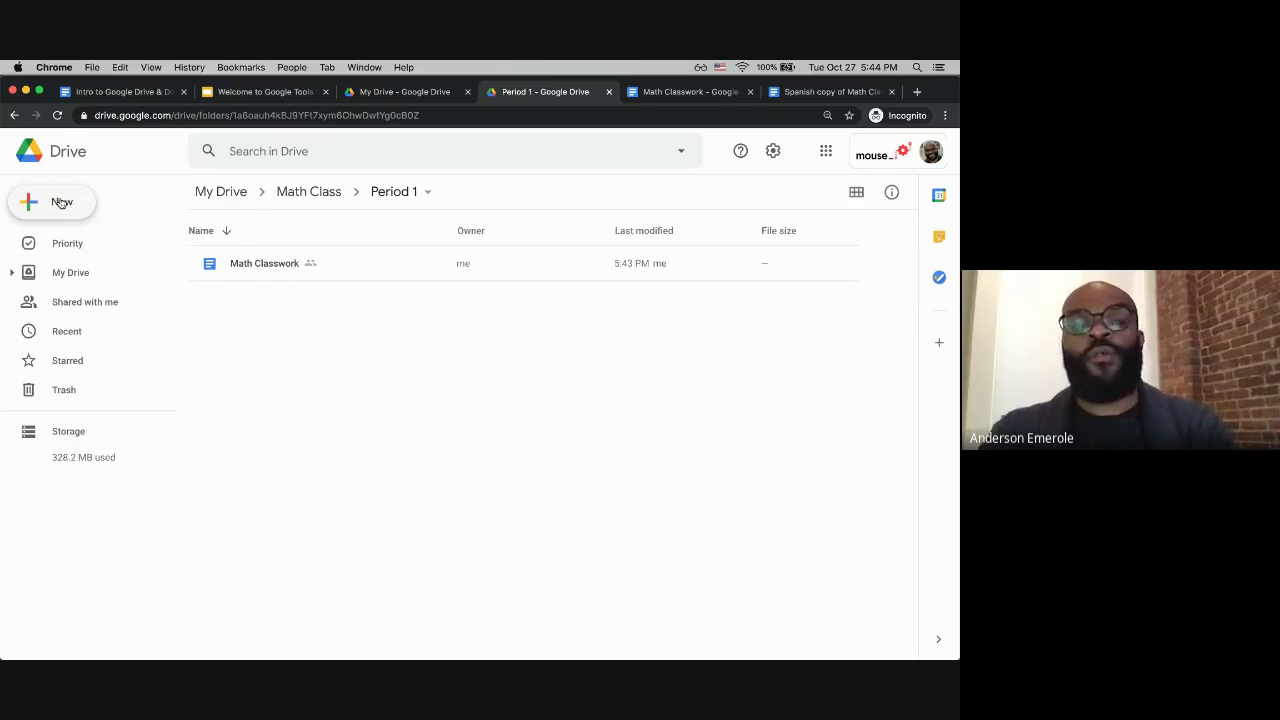
# Step: Create a new Google Jamboard jam via New › More
pyautogui.click(62, 203)
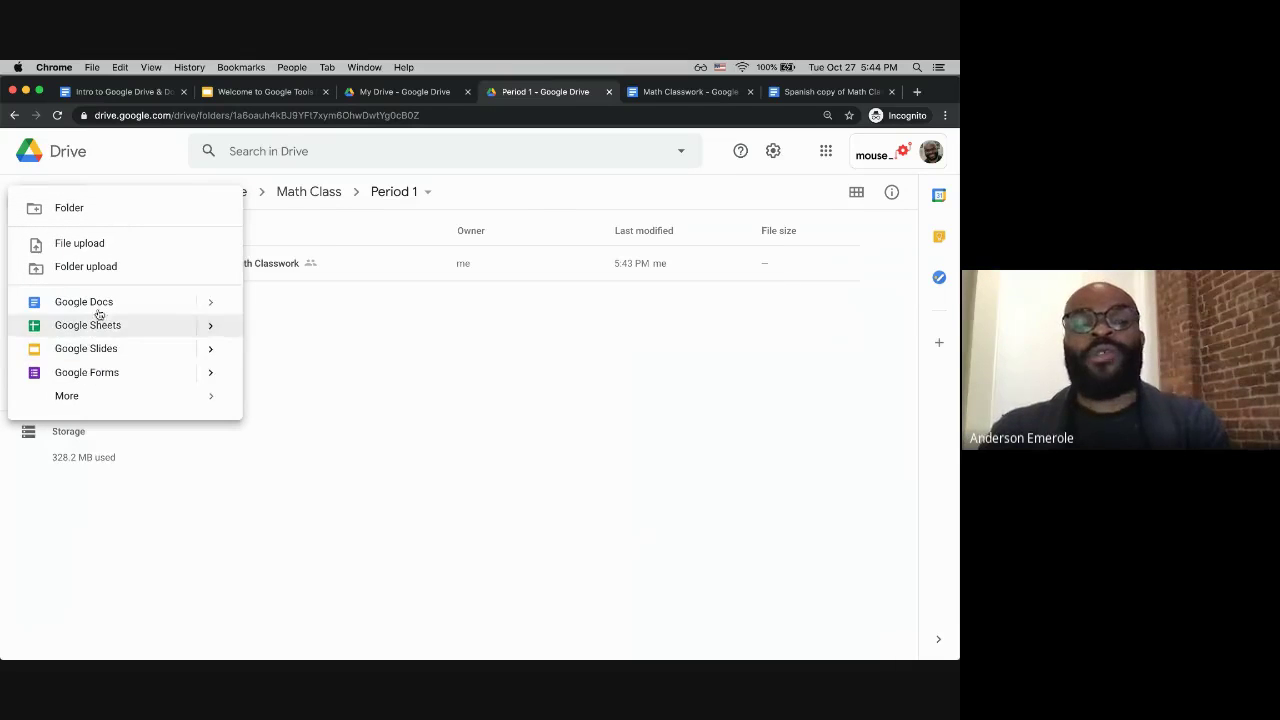
pyautogui.moveTo(89, 403)
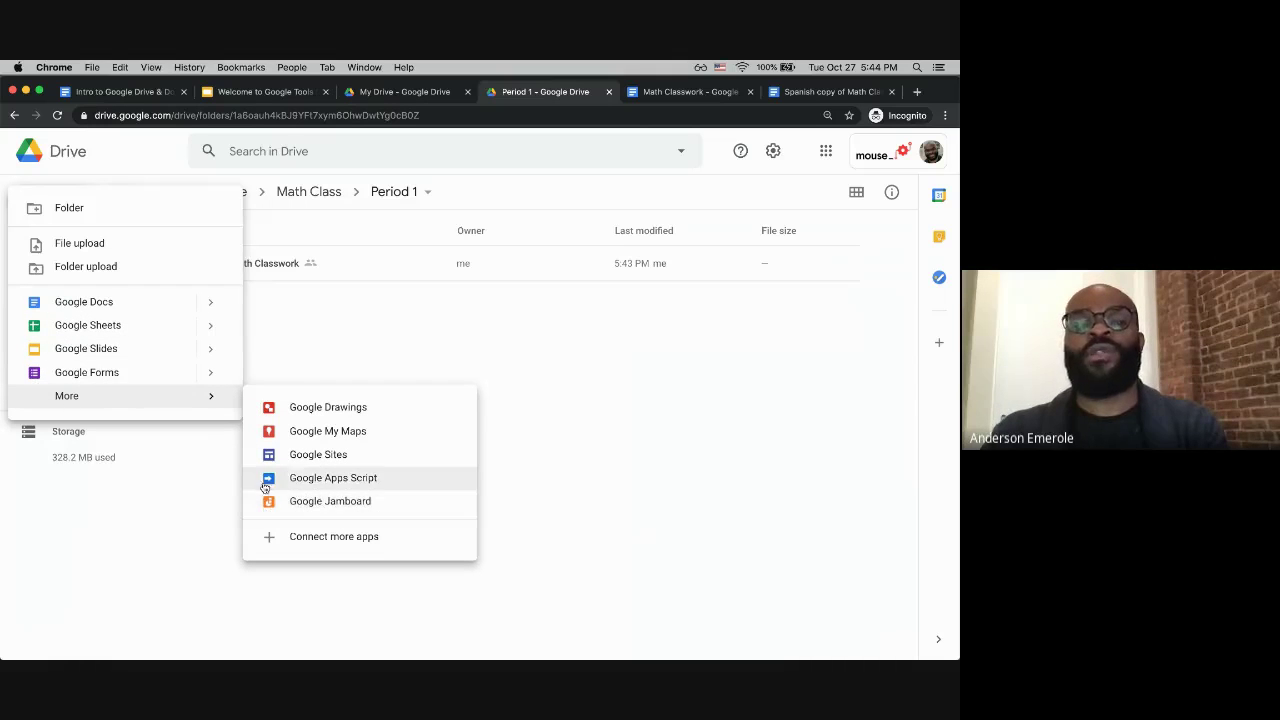
pyautogui.click(284, 505)
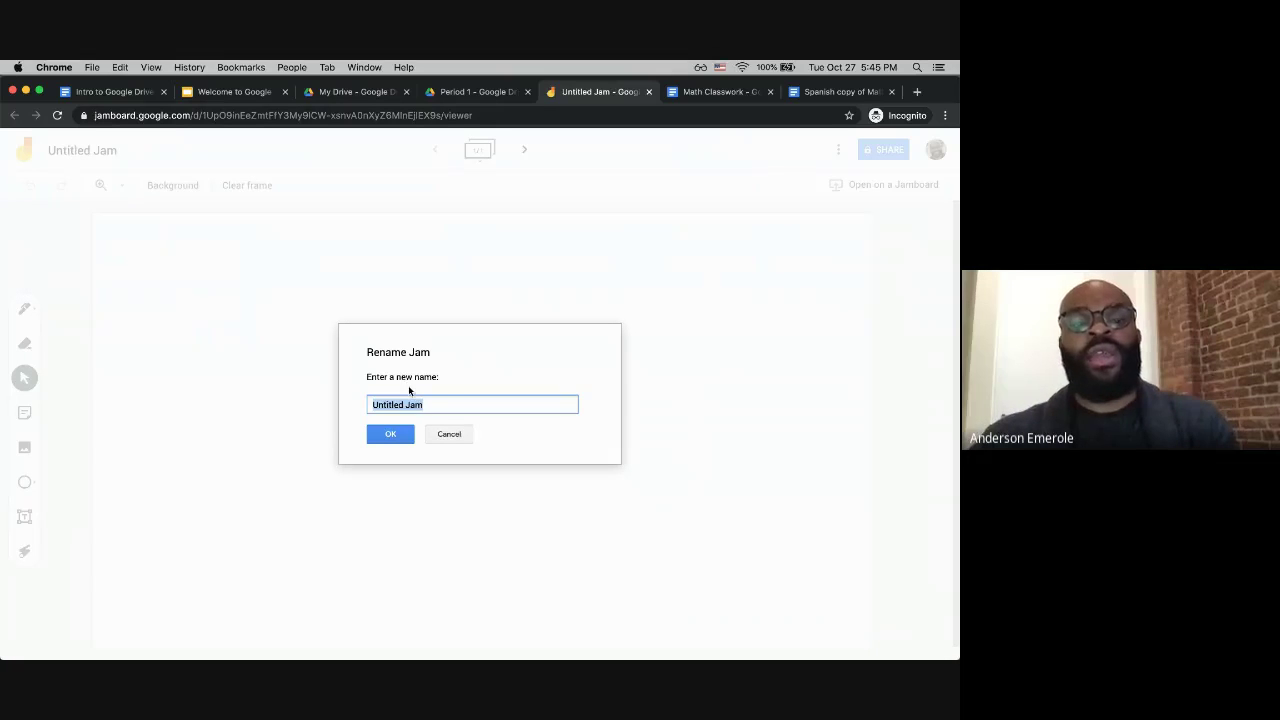
# Step: Name the jam 'Math Class Whiteboard' and draw a black looping freehand sketch
pyautogui.write('Math Class')
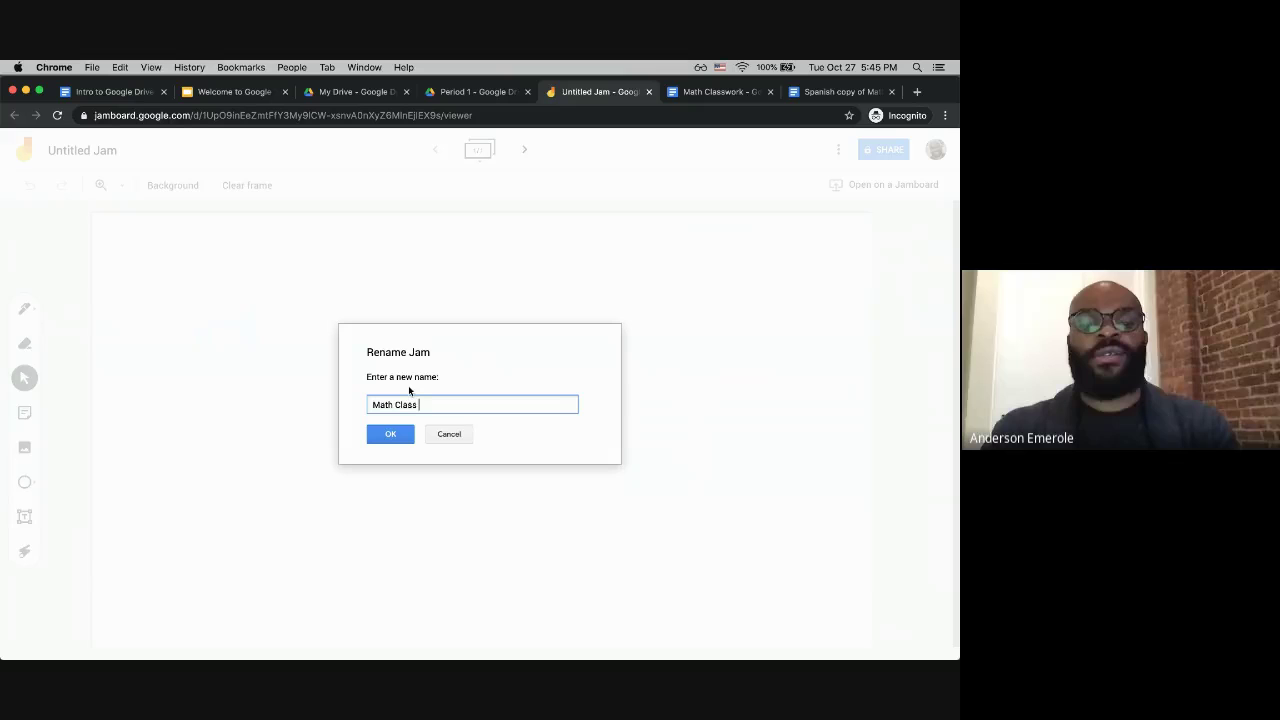
pyautogui.write(' Whiteboard')
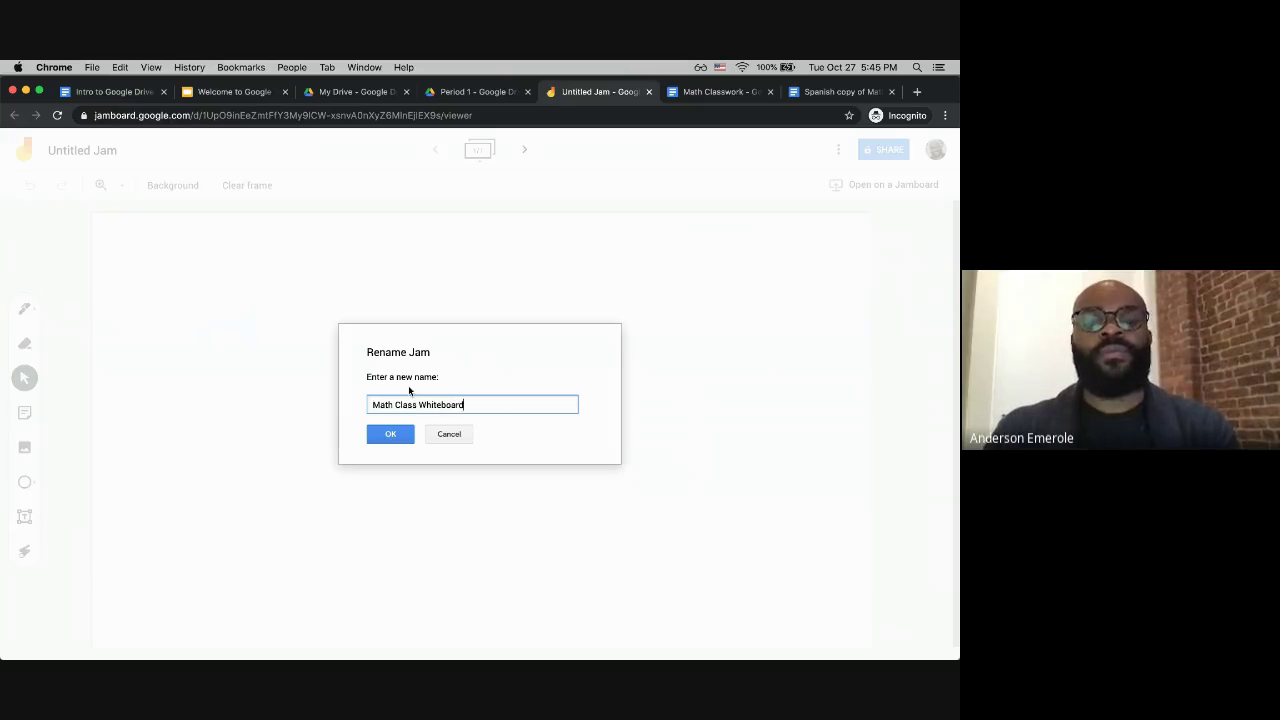
pyautogui.click(407, 438)
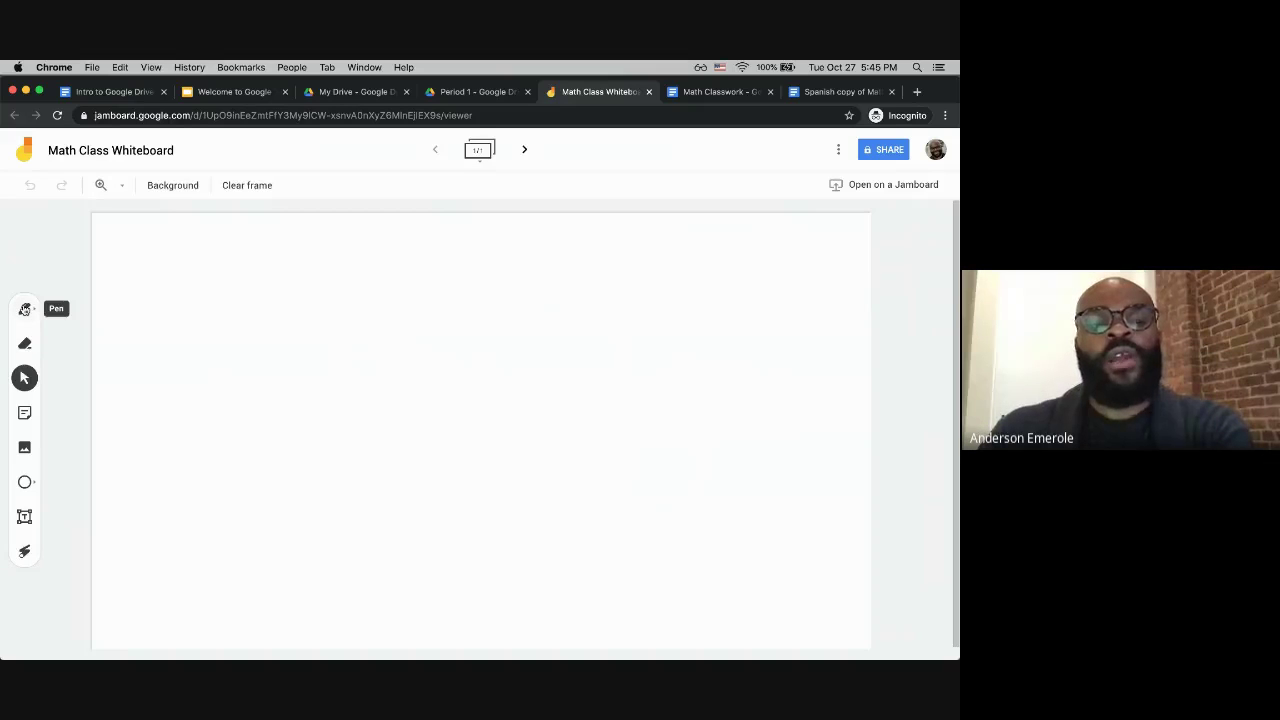
pyautogui.click(25, 309)
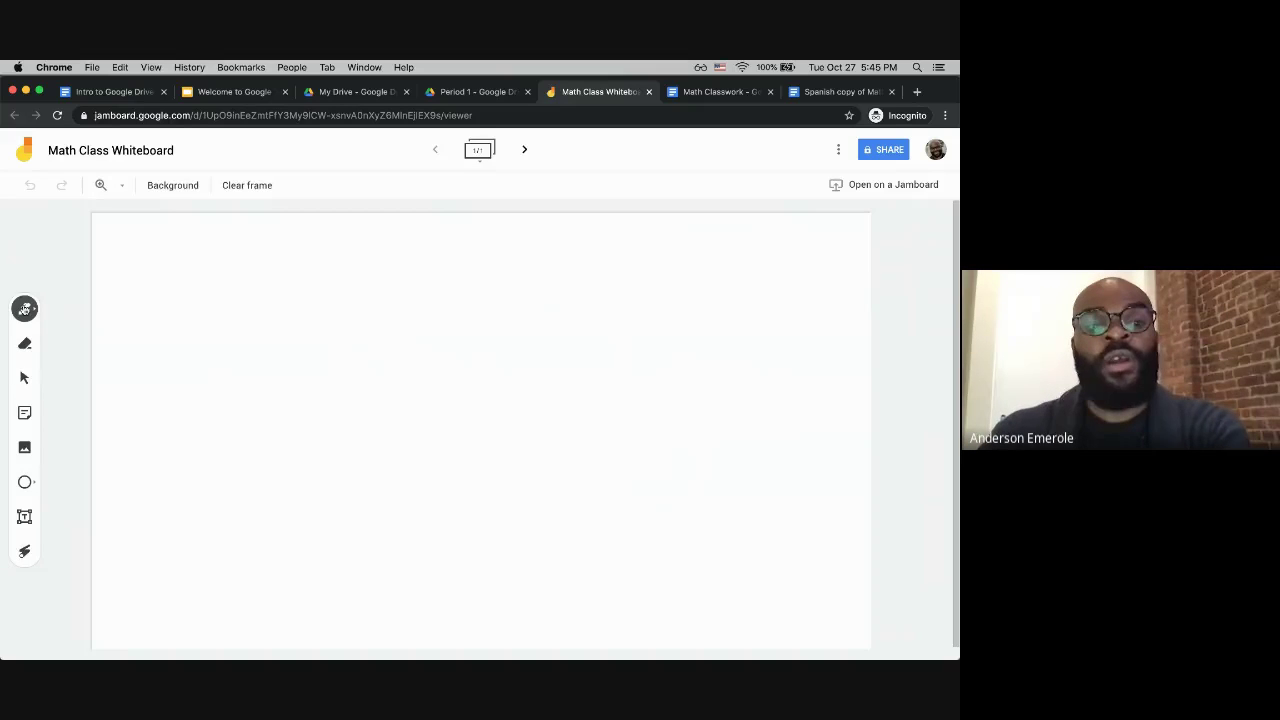
pyautogui.moveTo(266, 282)
pyautogui.mouseDown()
pyautogui.moveTo(529, 466)
pyautogui.moveTo(600, 277)
pyautogui.moveTo(590, 438)
pyautogui.mouseUp()
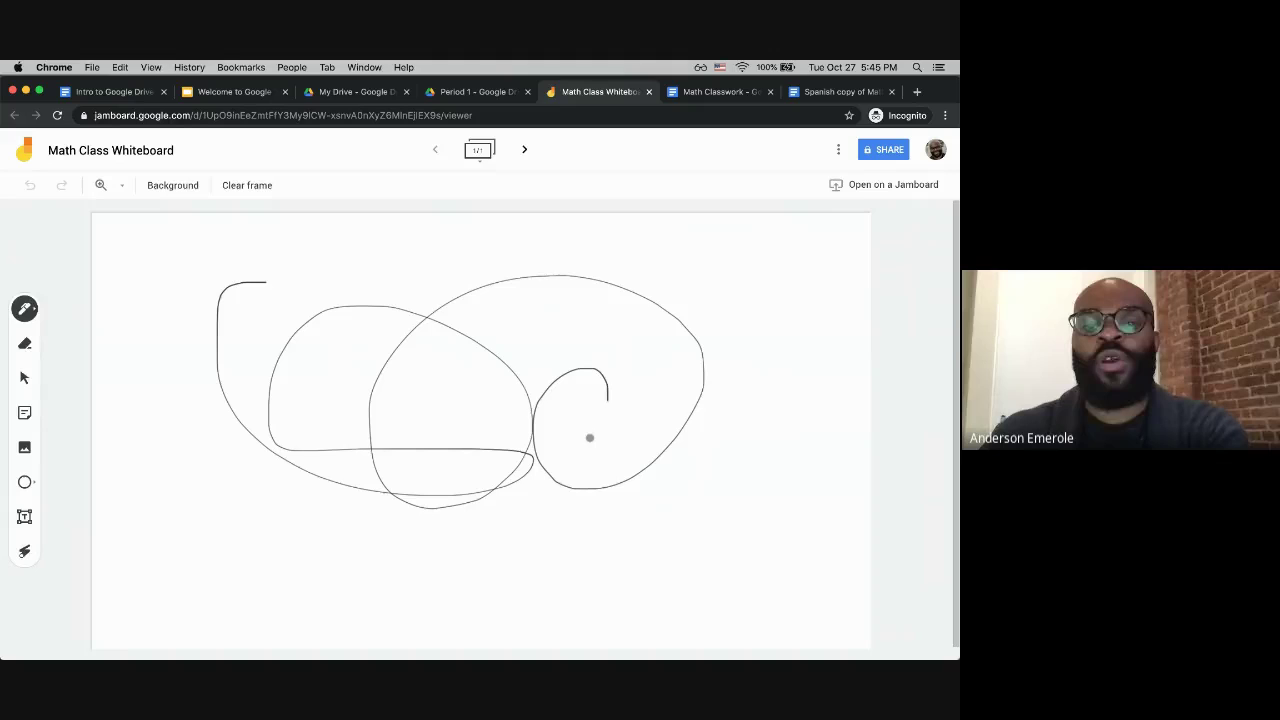
# Step: Try a red pen stroke and a pink highlighter scribble, then undo them
pyautogui.click(33, 311)
pyautogui.click(127, 373)
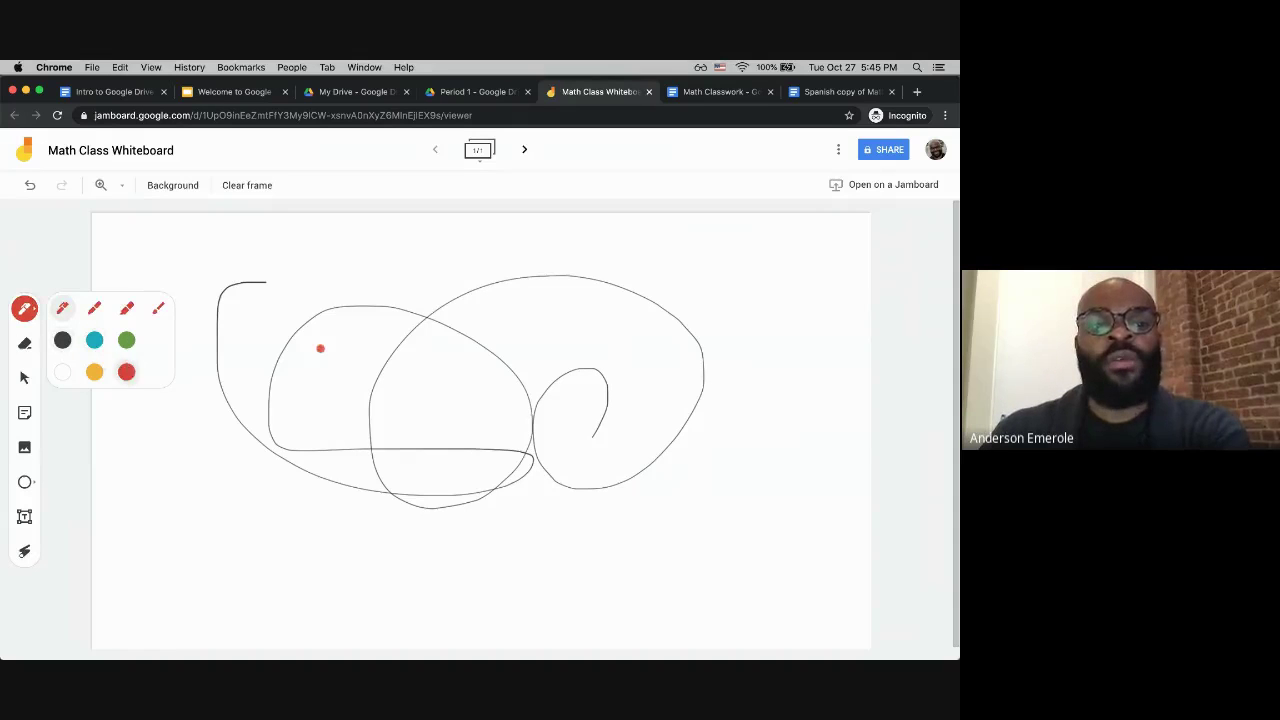
pyautogui.moveTo(357, 289)
pyautogui.mouseDown()
pyautogui.moveTo(631, 377)
pyautogui.moveTo(445, 301)
pyautogui.mouseUp()
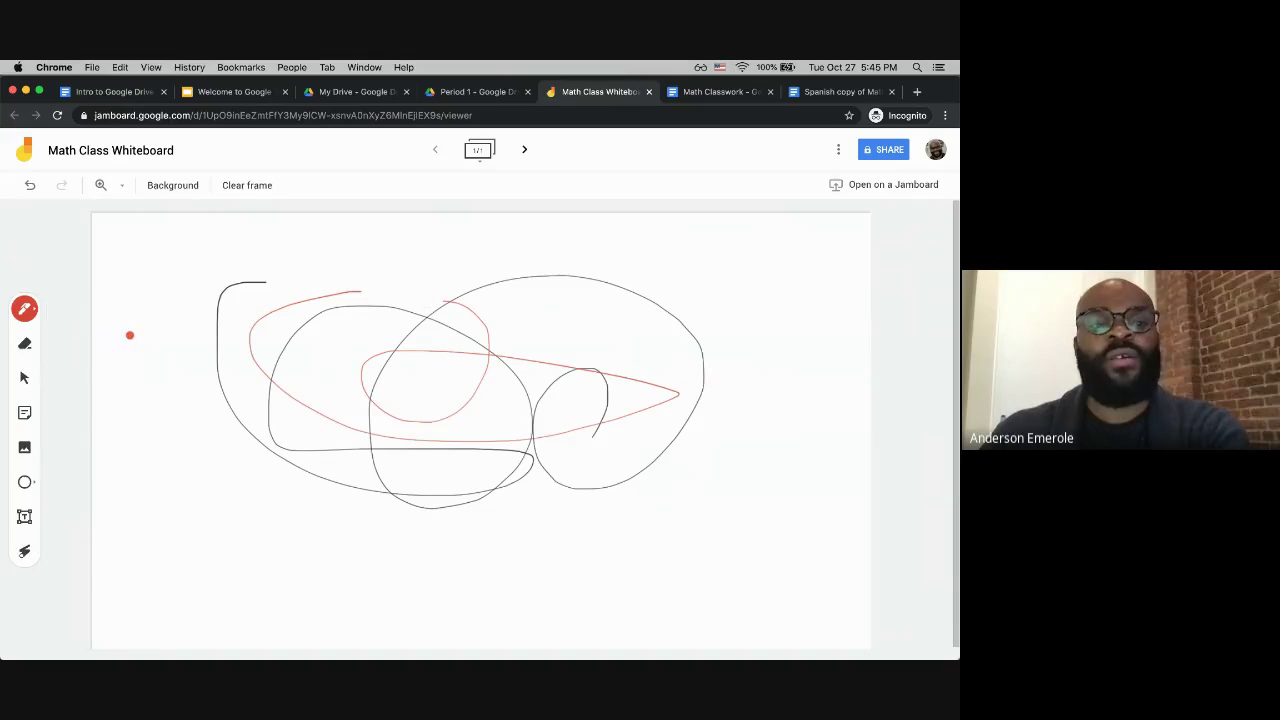
pyautogui.click(36, 314)
pyautogui.click(125, 311)
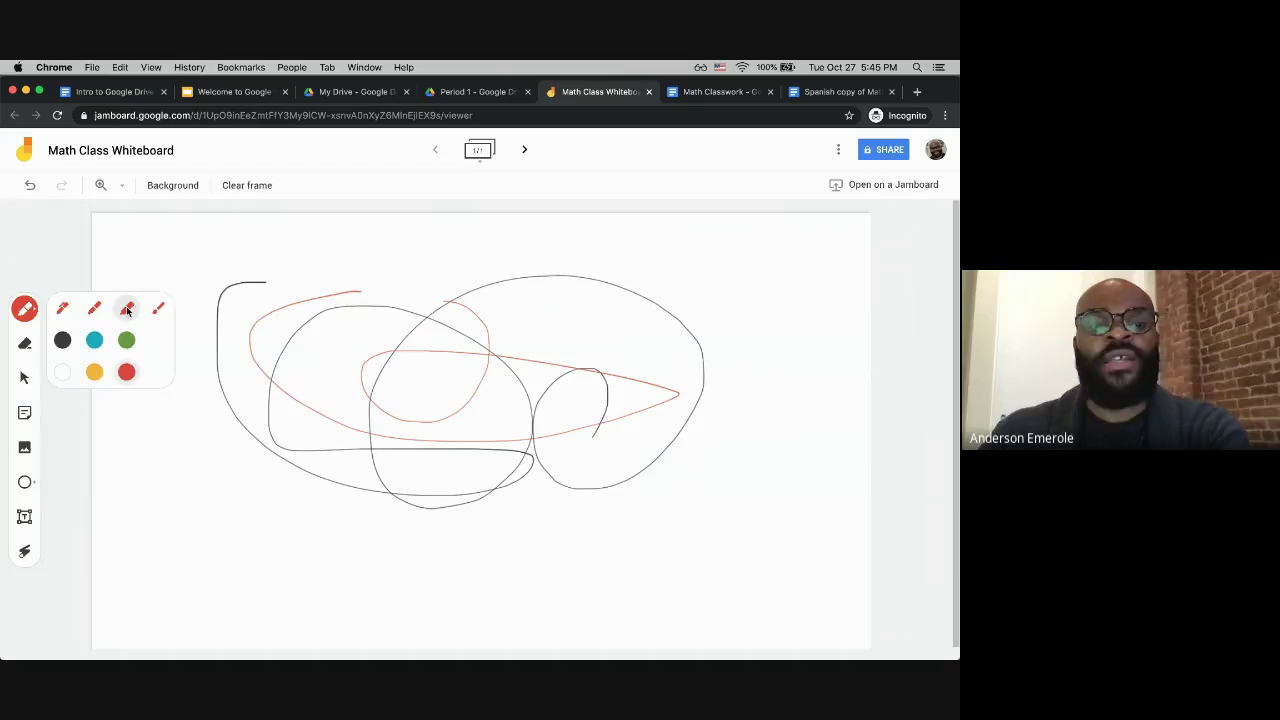
pyautogui.moveTo(272, 241); pyautogui.dragTo(362, 377)
pyautogui.moveTo(571, 383)
pyautogui.mouseDown()
pyautogui.moveTo(323, 375)
pyautogui.moveTo(707, 441)
pyautogui.moveTo(498, 393)
pyautogui.moveTo(315, 520)
pyautogui.mouseUp()
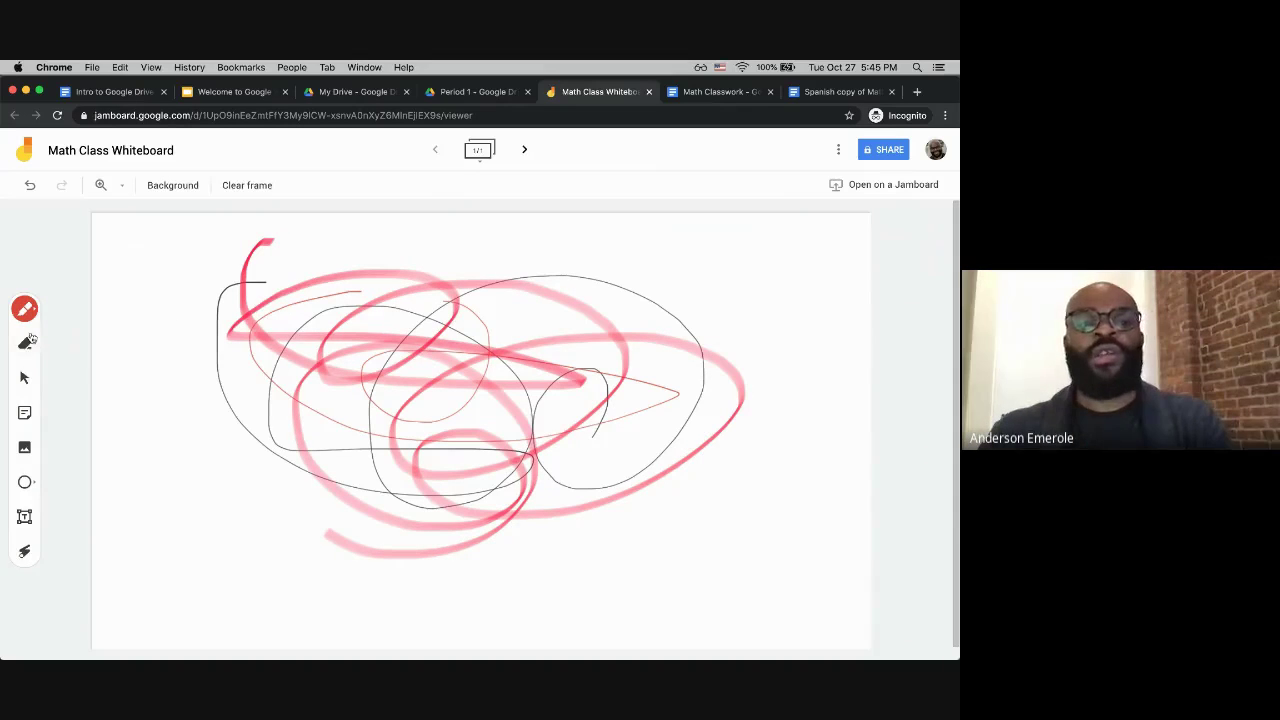
pyautogui.press('super+z')
pyautogui.press('super+z')
pyautogui.press('super+z')
pyautogui.press('super+z')
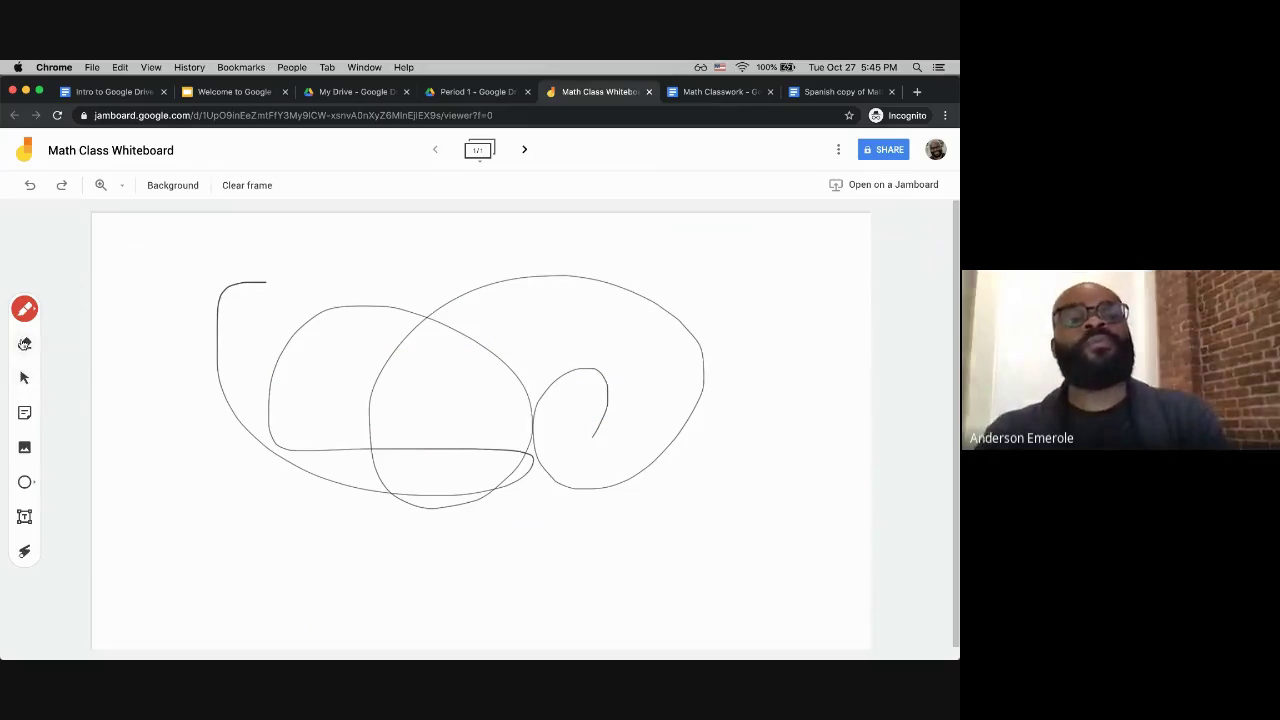
# Step: Erase parts of the black sketch's loops with the Eraser
pyautogui.click(25, 344)
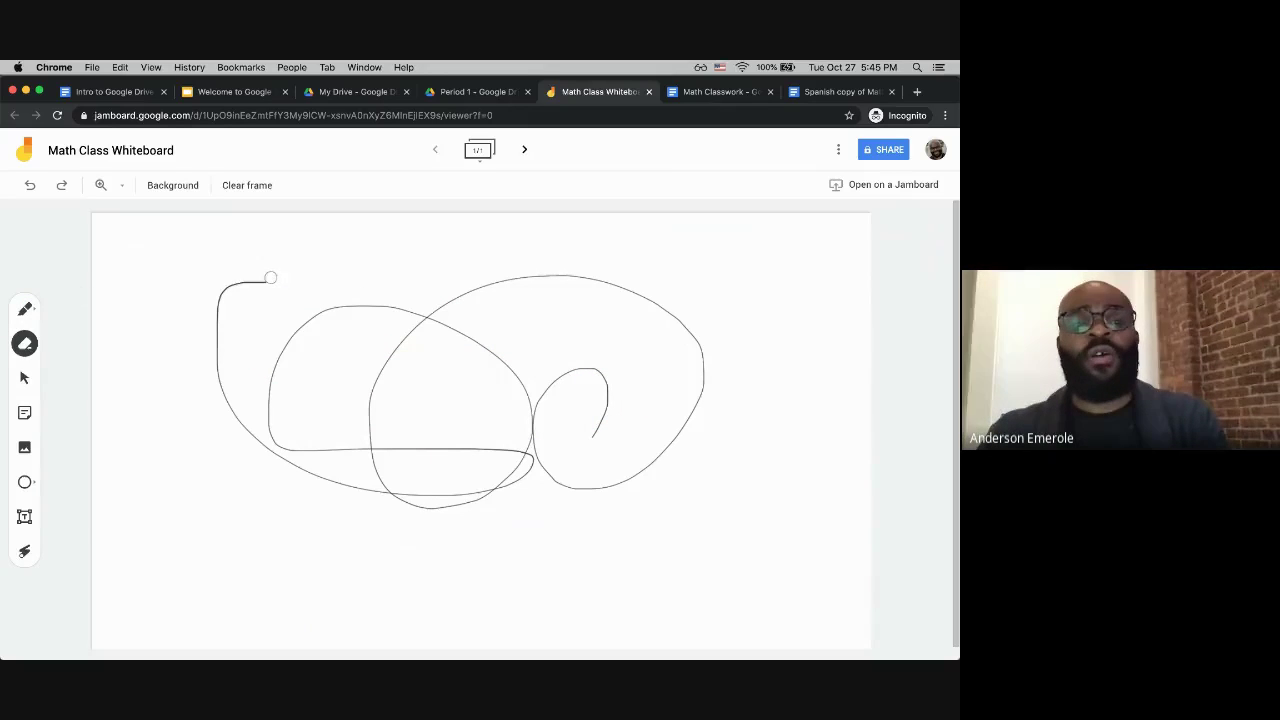
pyautogui.moveTo(270, 277)
pyautogui.mouseDown()
pyautogui.moveTo(220, 289)
pyautogui.moveTo(217, 346)
pyautogui.moveTo(277, 440)
pyautogui.moveTo(367, 328)
pyautogui.moveTo(457, 369)
pyautogui.moveTo(236, 410)
pyautogui.moveTo(191, 346)
pyautogui.mouseUp()
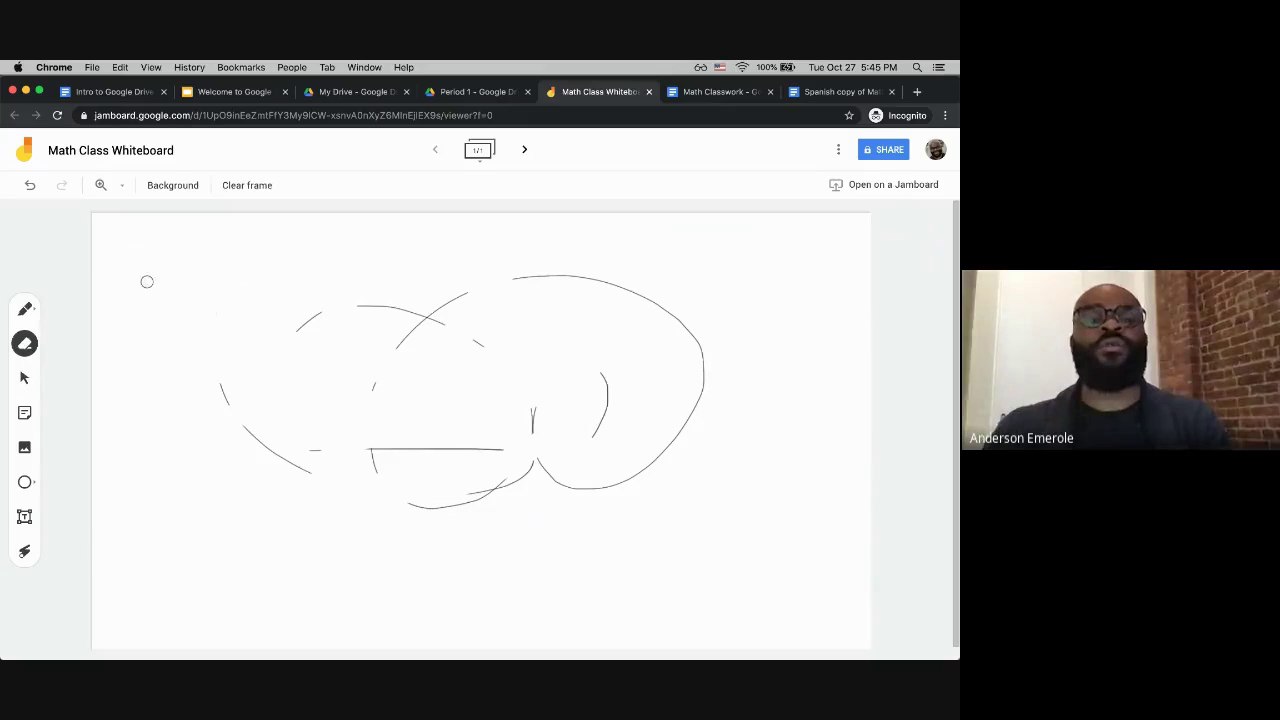
pyautogui.click(27, 373)
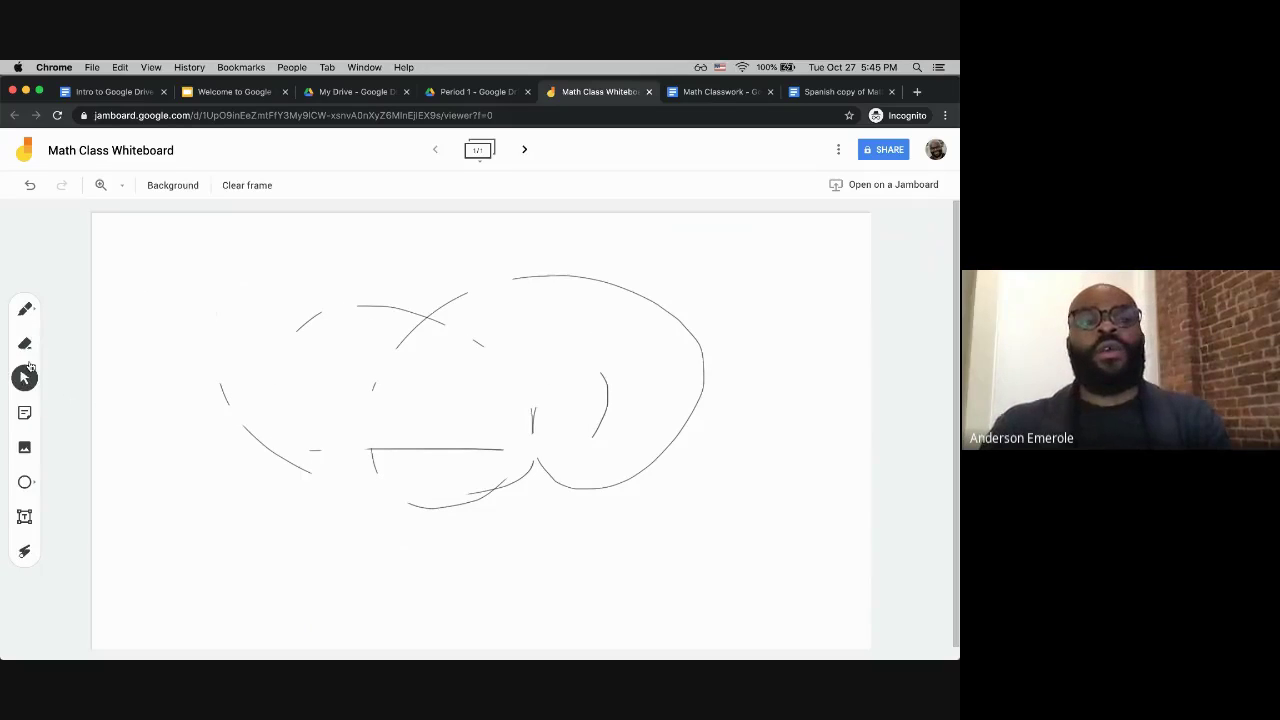
pyautogui.click(25, 415)
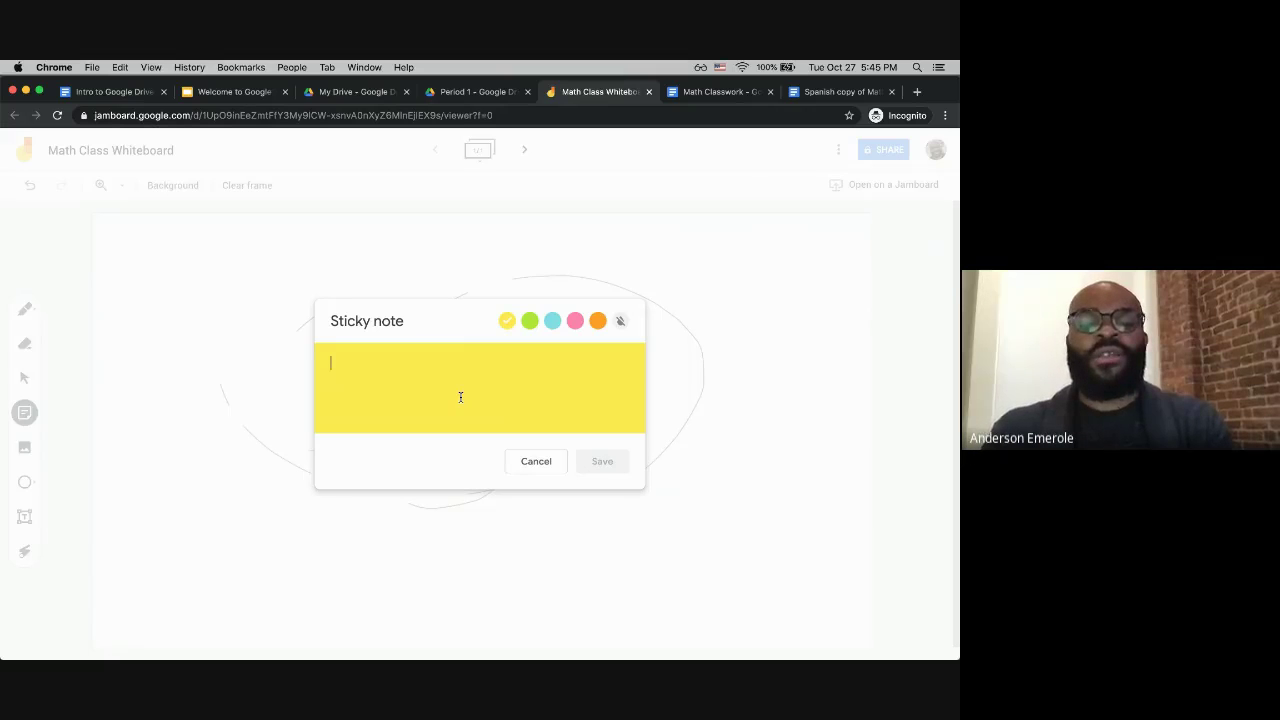
# Step: Add the yellow 'Hello this is my first note!' note and a blue 'Books' note
pyautogui.write('Hello this is my first note!')
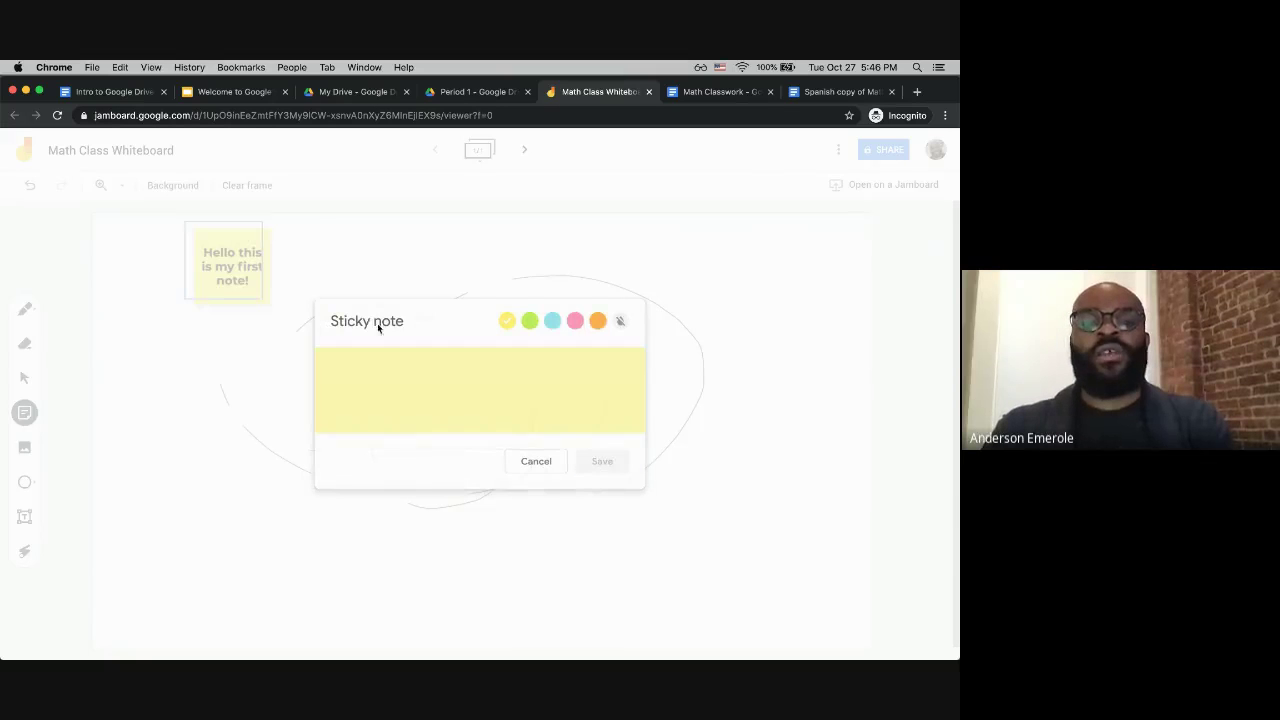
pyautogui.click(553, 321)
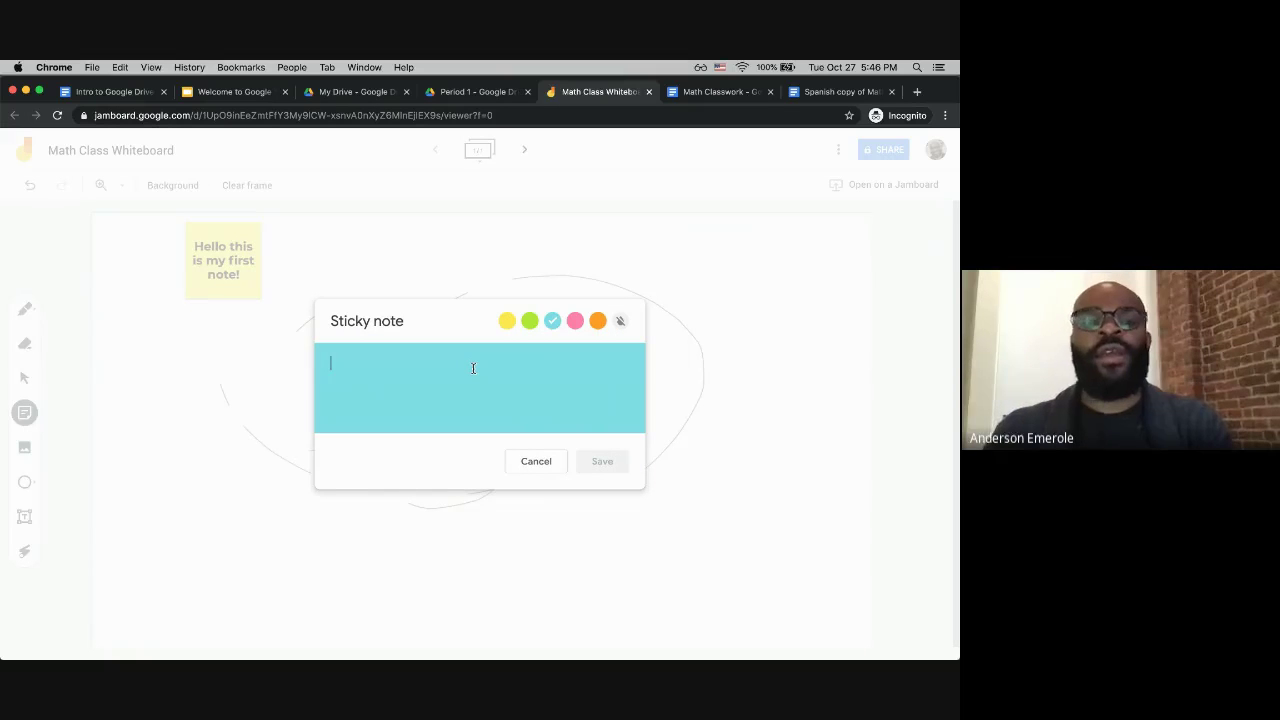
pyautogui.write('Books')
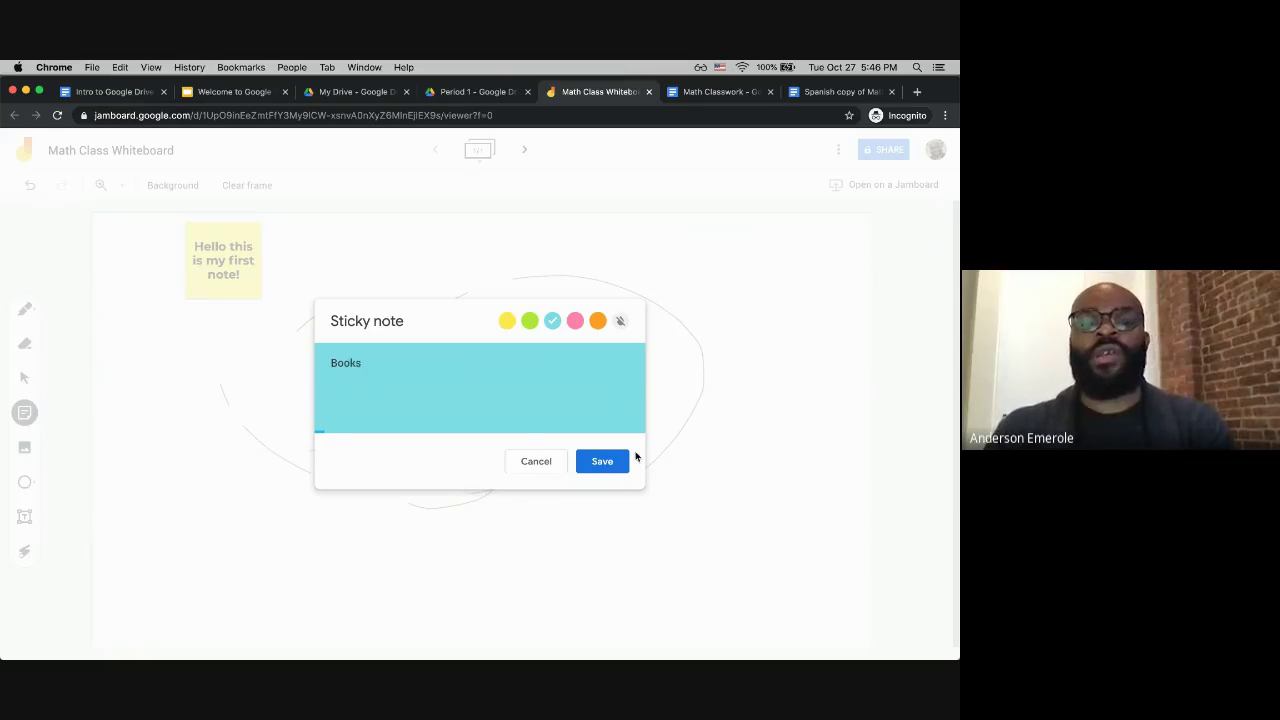
pyautogui.click(575, 321)
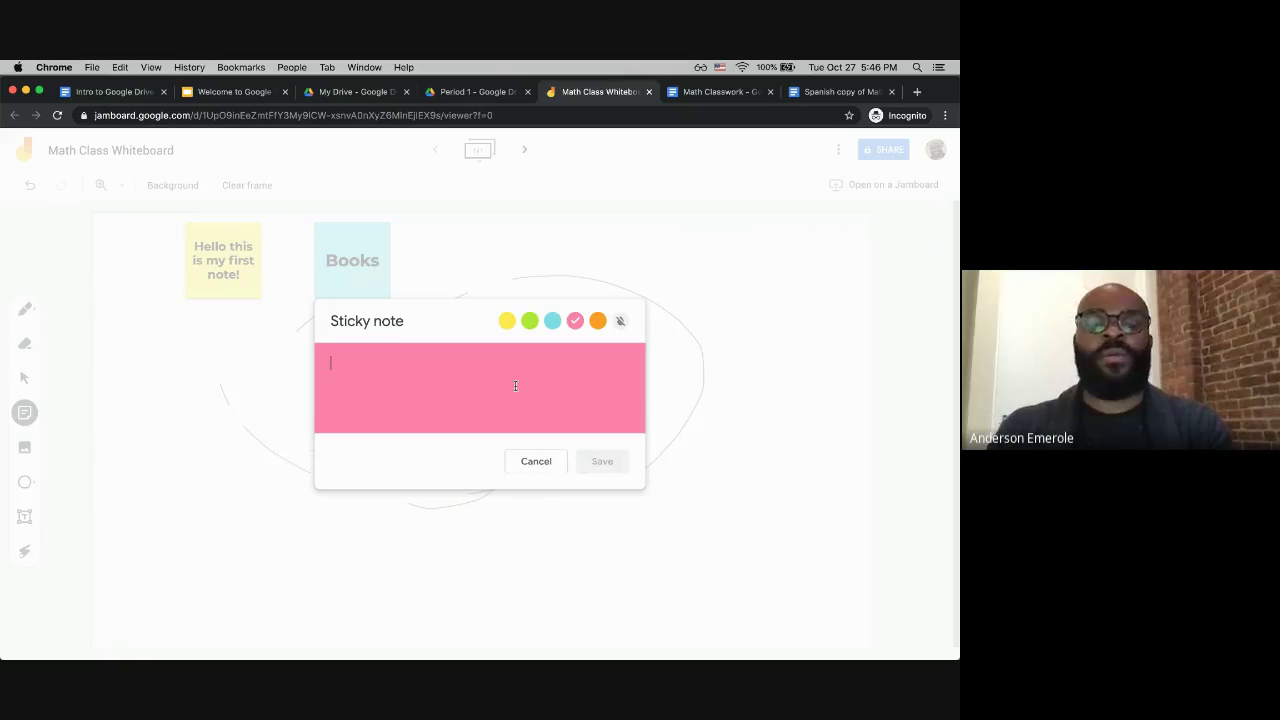
# Step: Add a pink 'Math' note and an orange 'ELA' note, cancelling the extra empty note
pyautogui.write('Math')
pyautogui.press('Return')
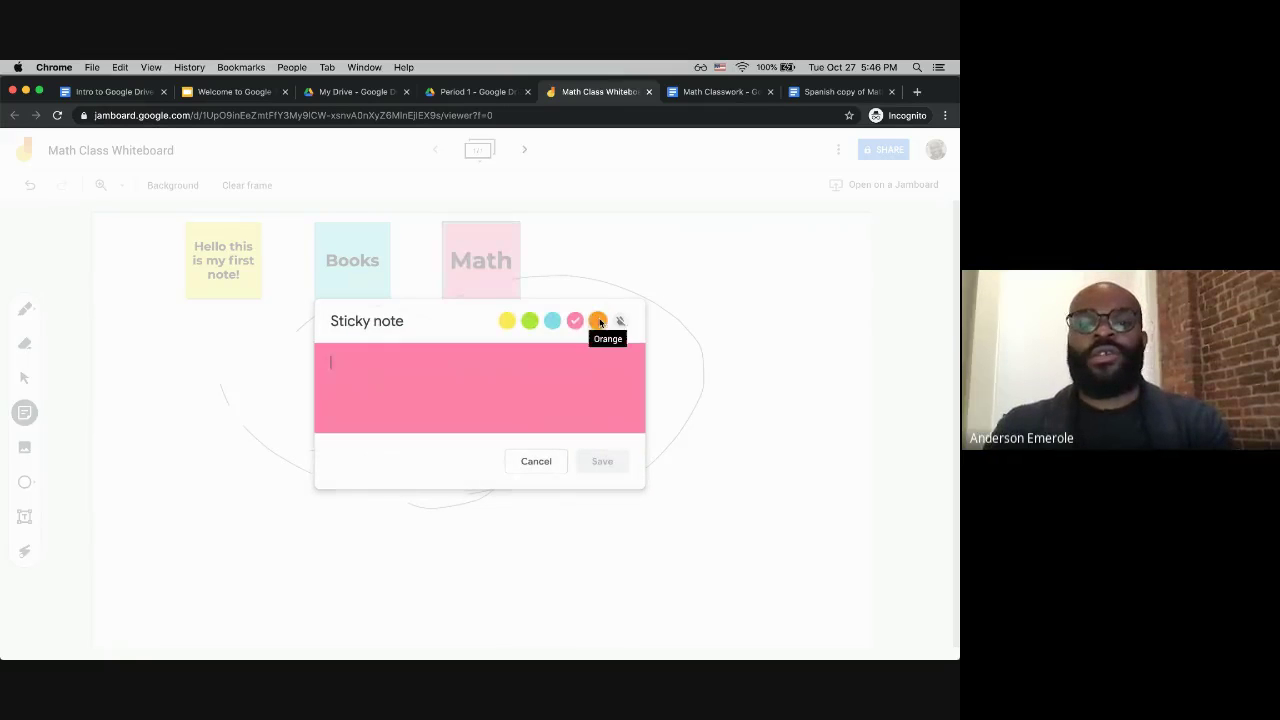
pyautogui.click(598, 321)
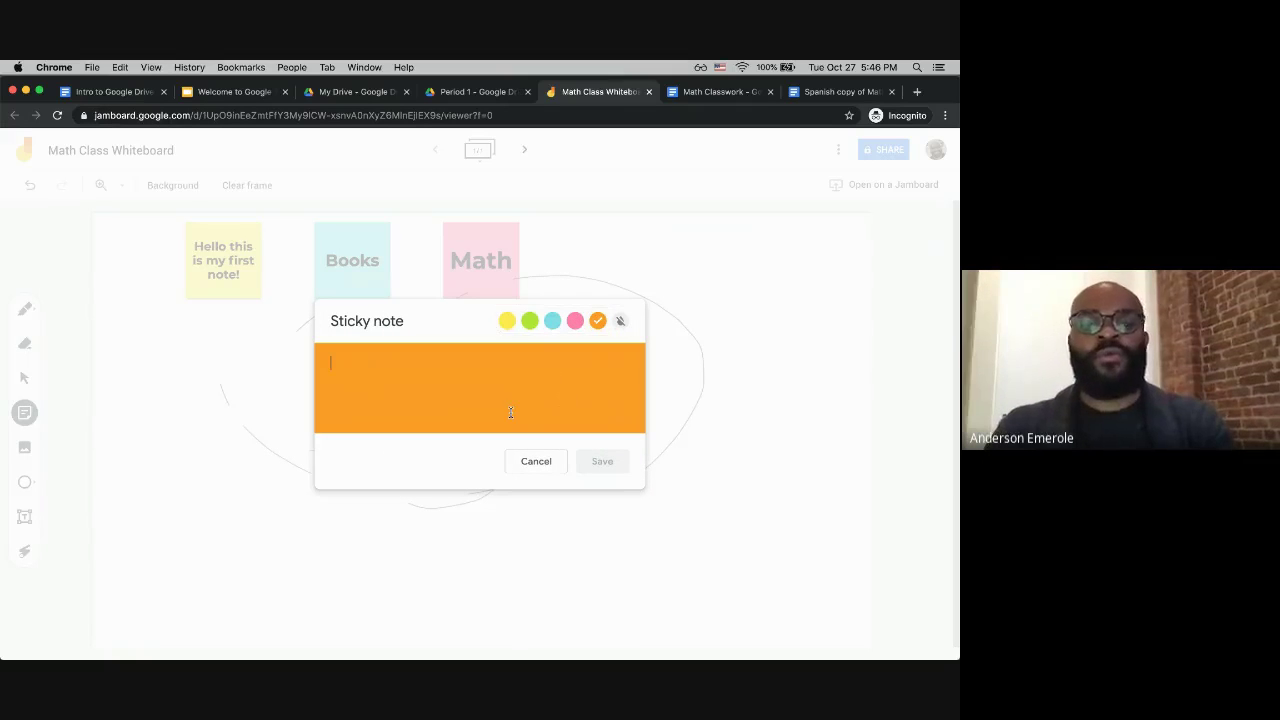
pyautogui.write('ELA')
pyautogui.click(606, 463)
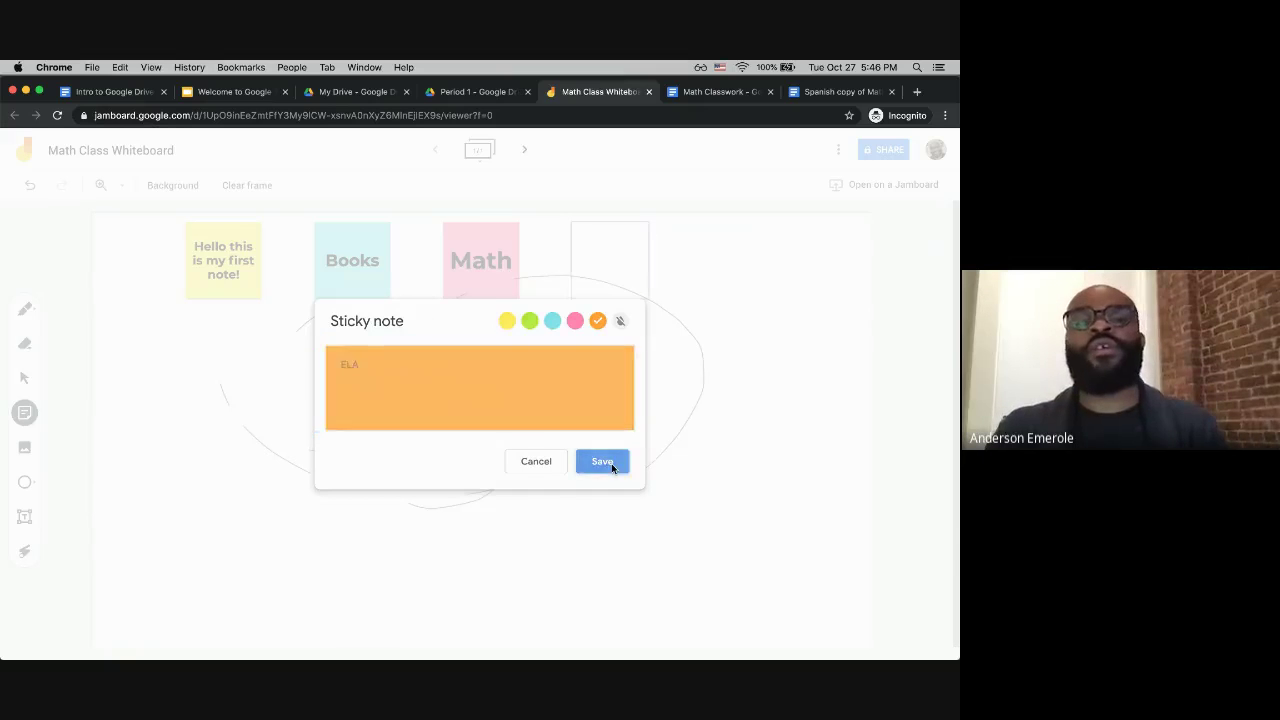
pyautogui.click(536, 462)
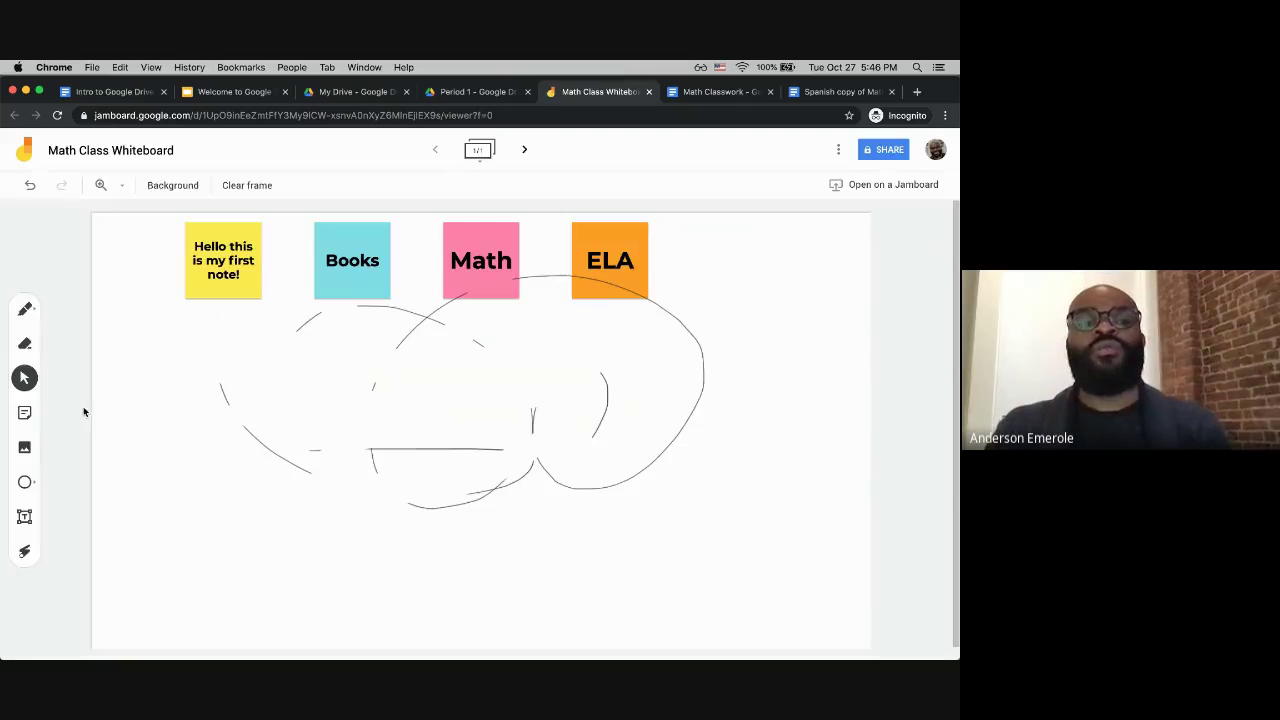
pyautogui.click(27, 420)
pyautogui.click(527, 463)
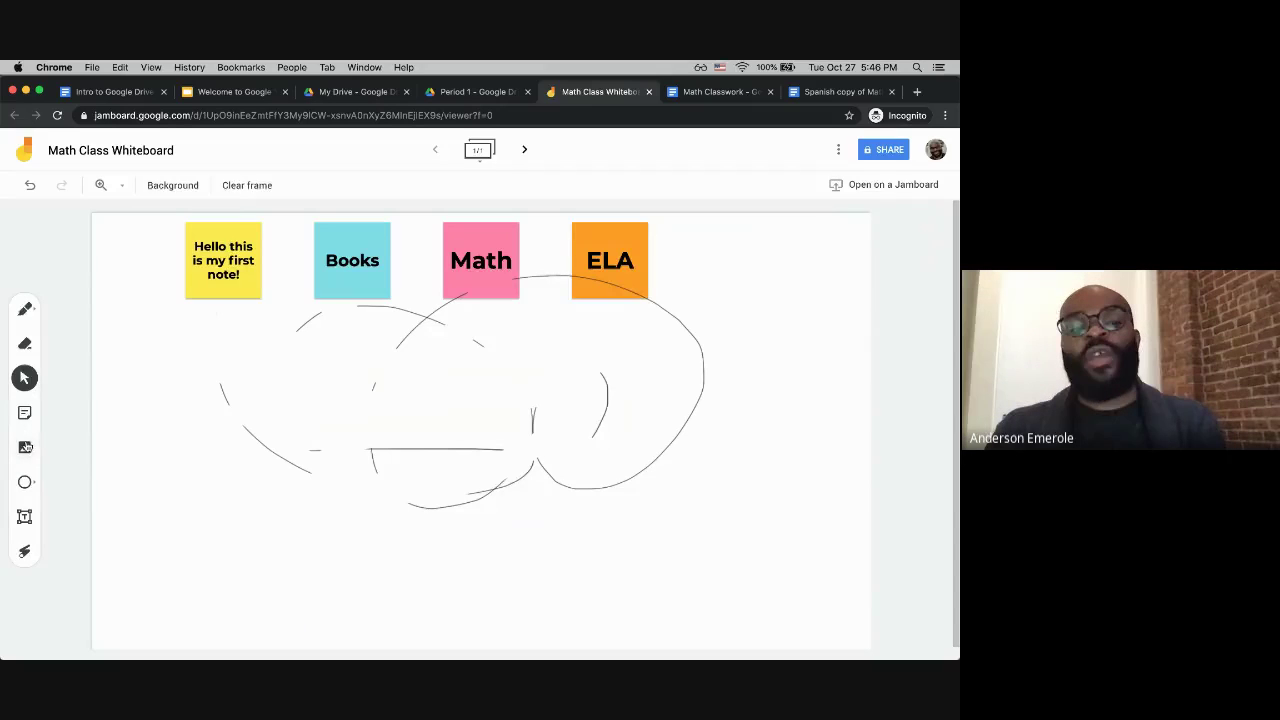
# Step: Upload Algebra.jpg from the computer as an image on the frame
pyautogui.click(25, 447)
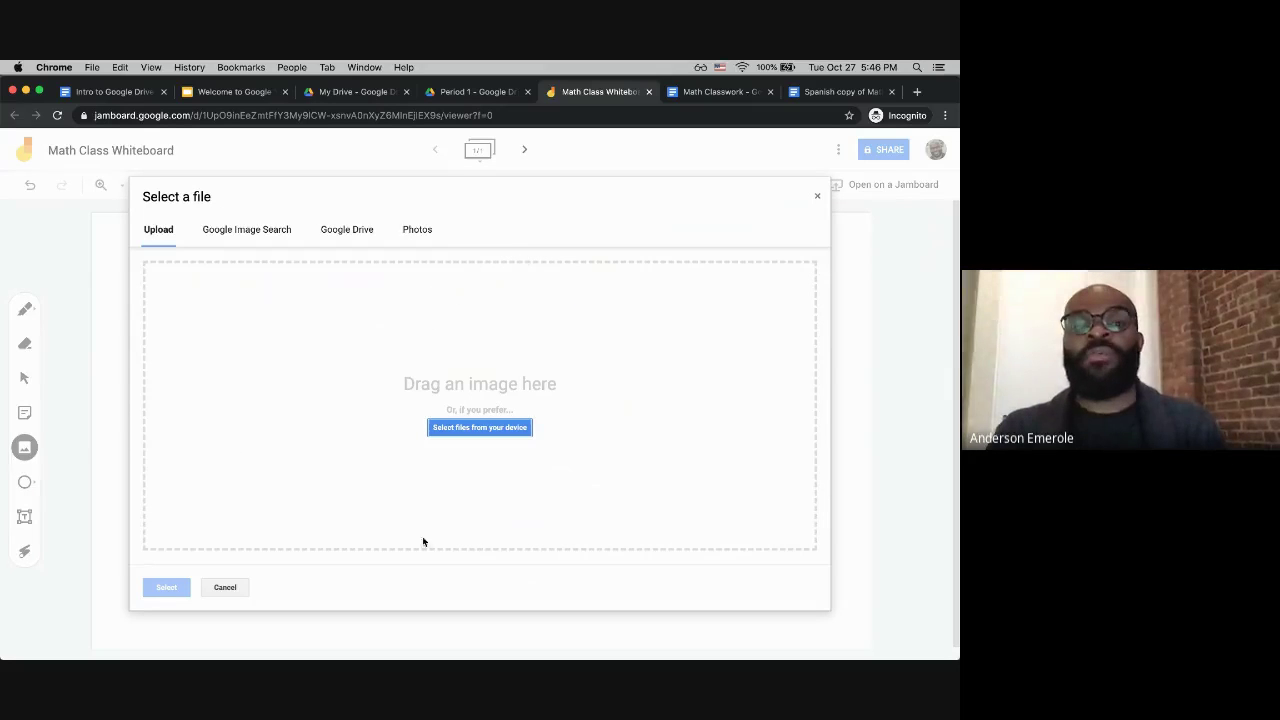
pyautogui.click(480, 429)
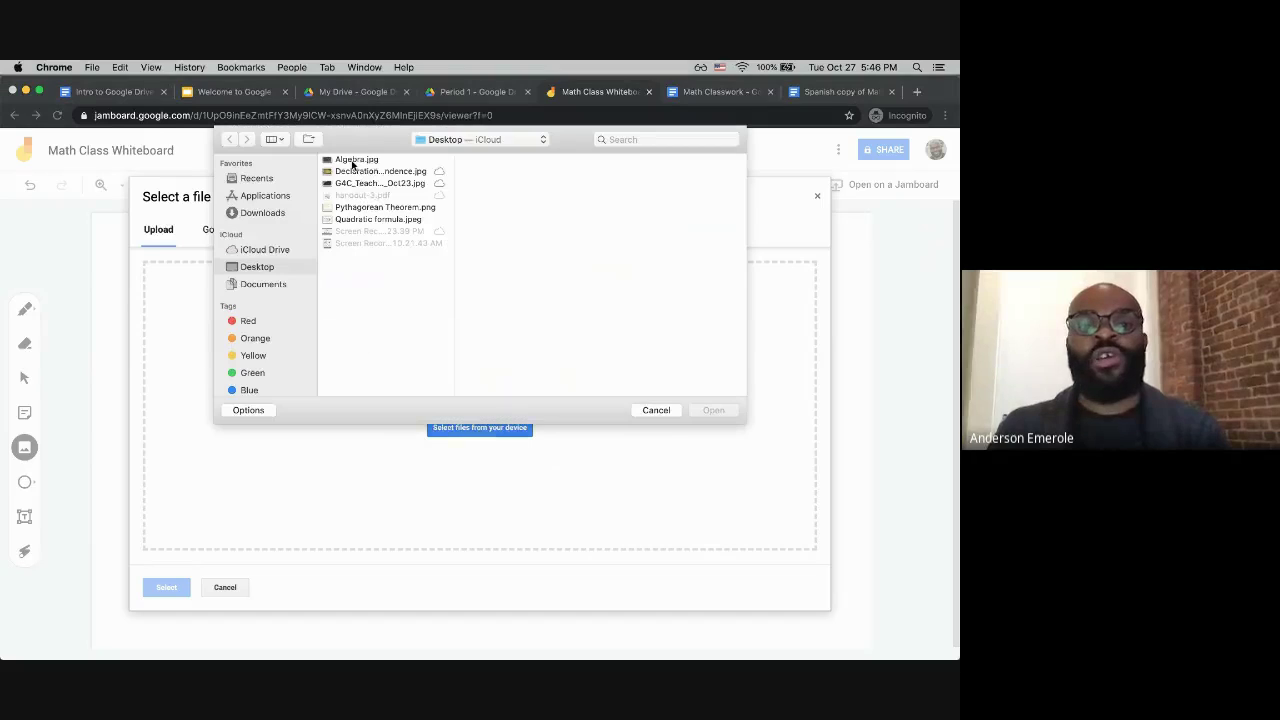
pyautogui.click(355, 160)
pyautogui.click(706, 410)
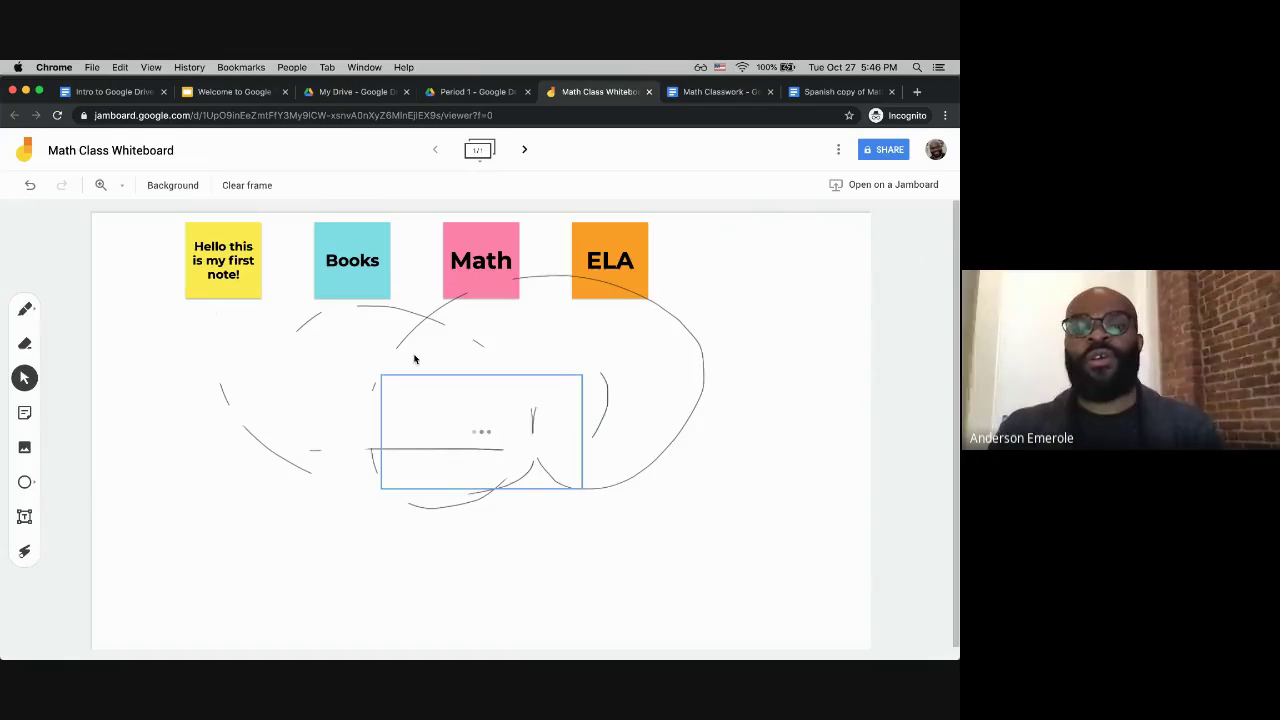
# Step: Place the Algebra image right of the loops and move the ELA note lower right
pyautogui.moveTo(487, 420); pyautogui.dragTo(648, 475)
pyautogui.moveTo(631, 265); pyautogui.dragTo(708, 298)
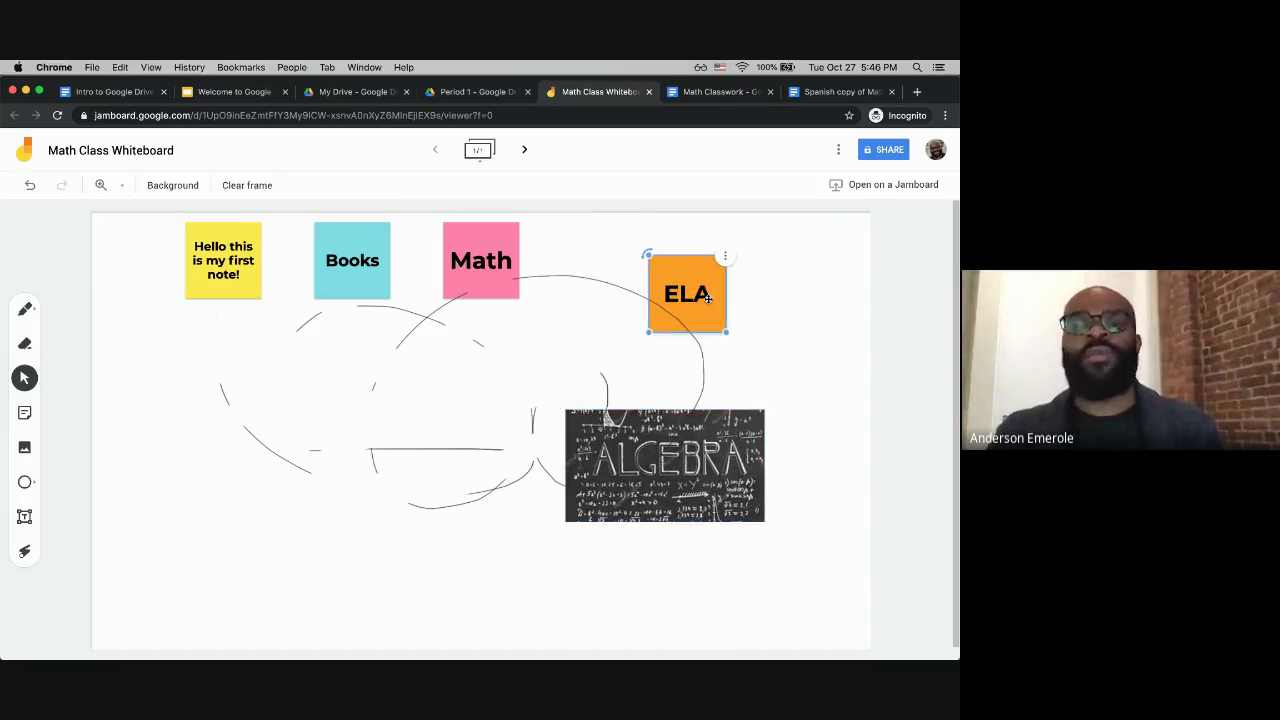
pyautogui.click(26, 484)
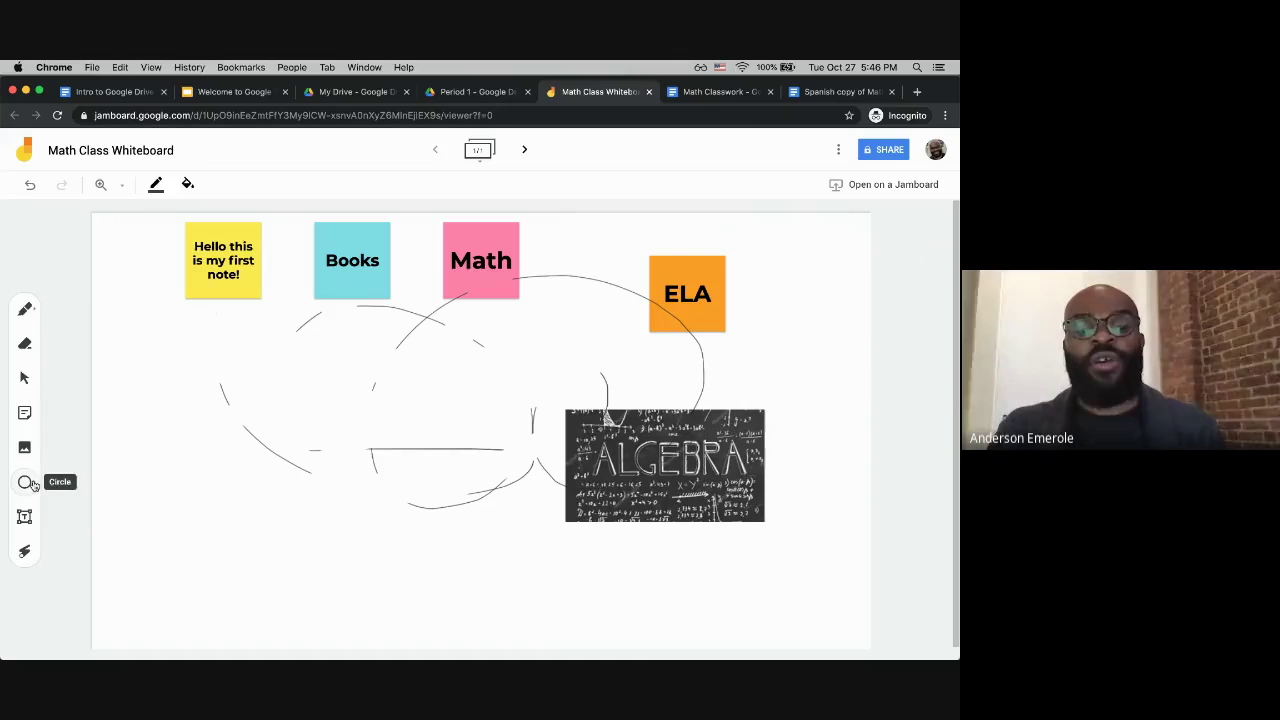